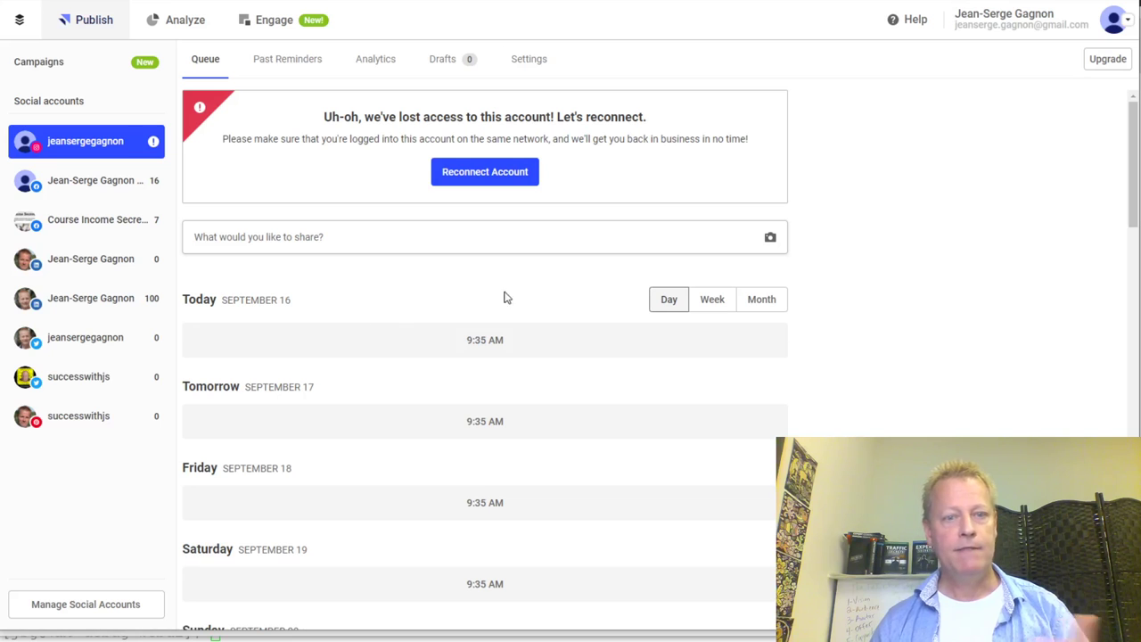
# Open the social account management page and reconnect the Course Income Secrets Facebook page
pyautogui.click(85, 608)
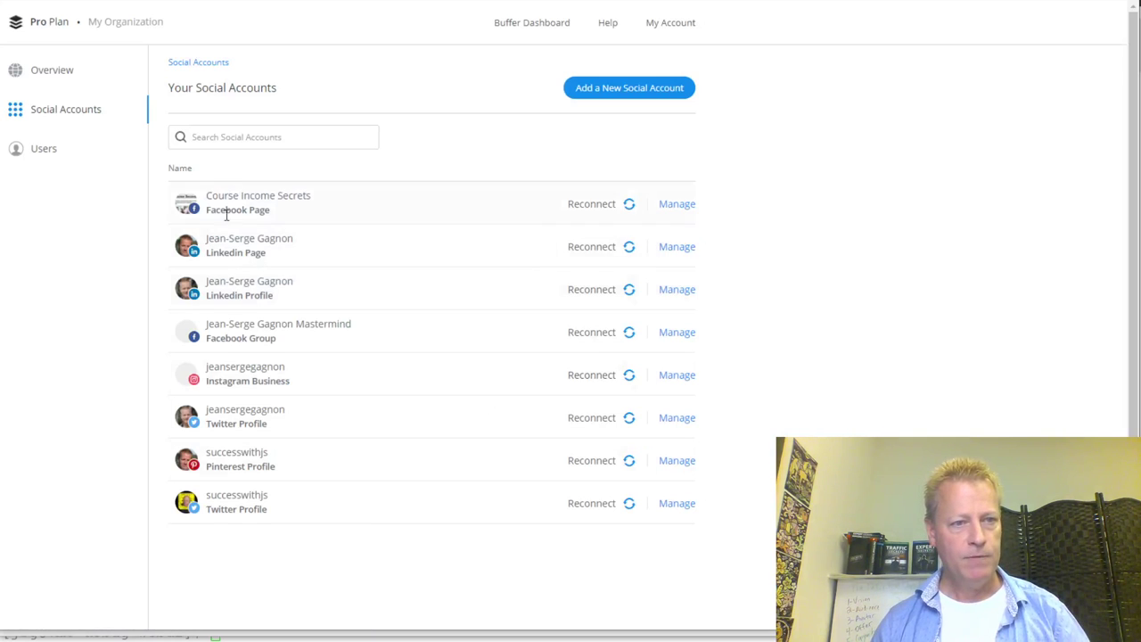
pyautogui.click(630, 203)
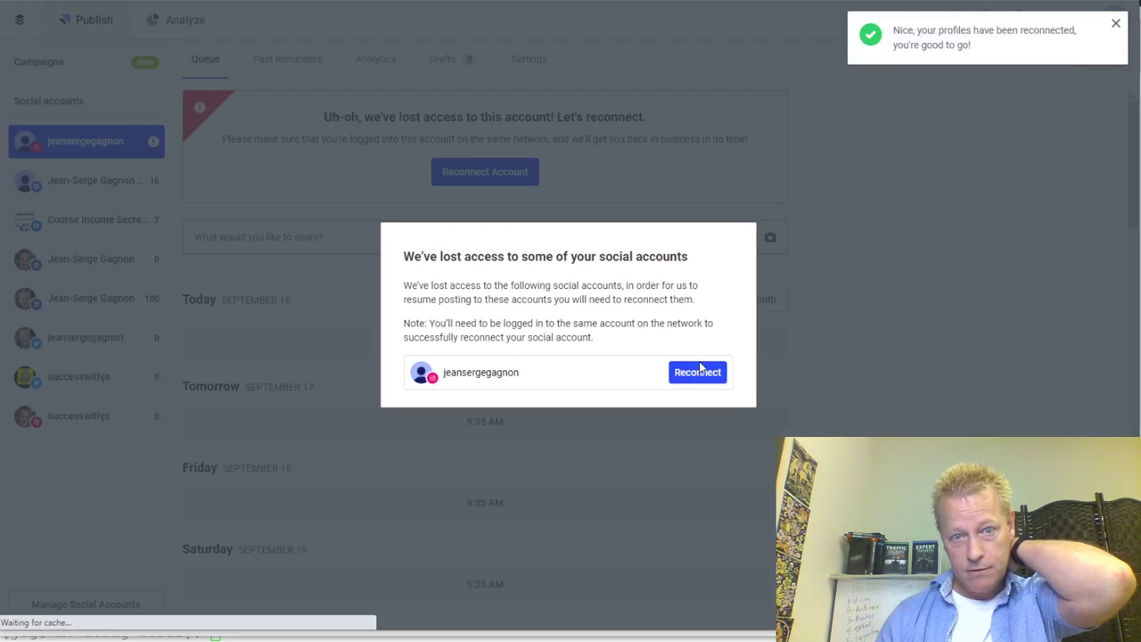
# Reconnect the Instagram business account by authenticating through Facebook with the account password, and return to the dashboard
pyautogui.click(699, 372)
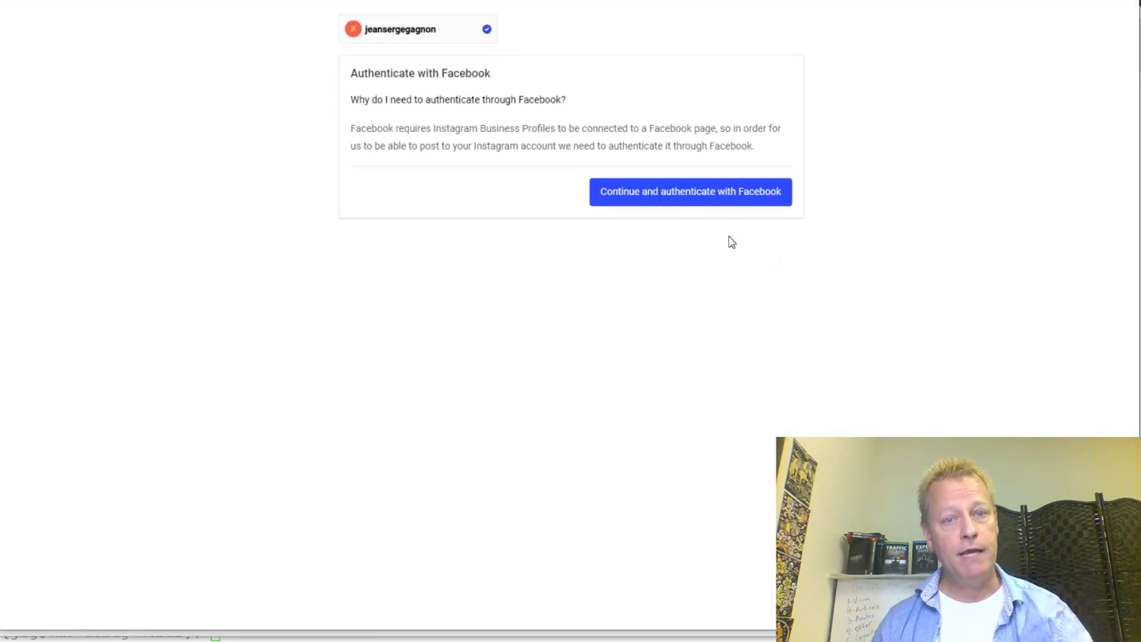
pyautogui.click(690, 194)
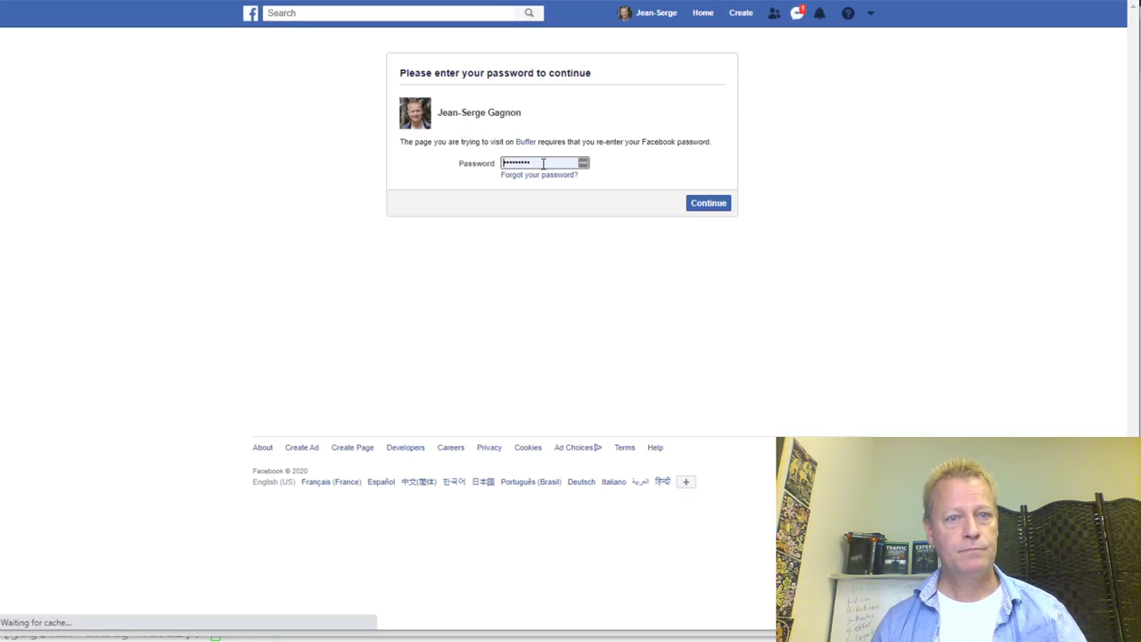
pyautogui.click(582, 165)
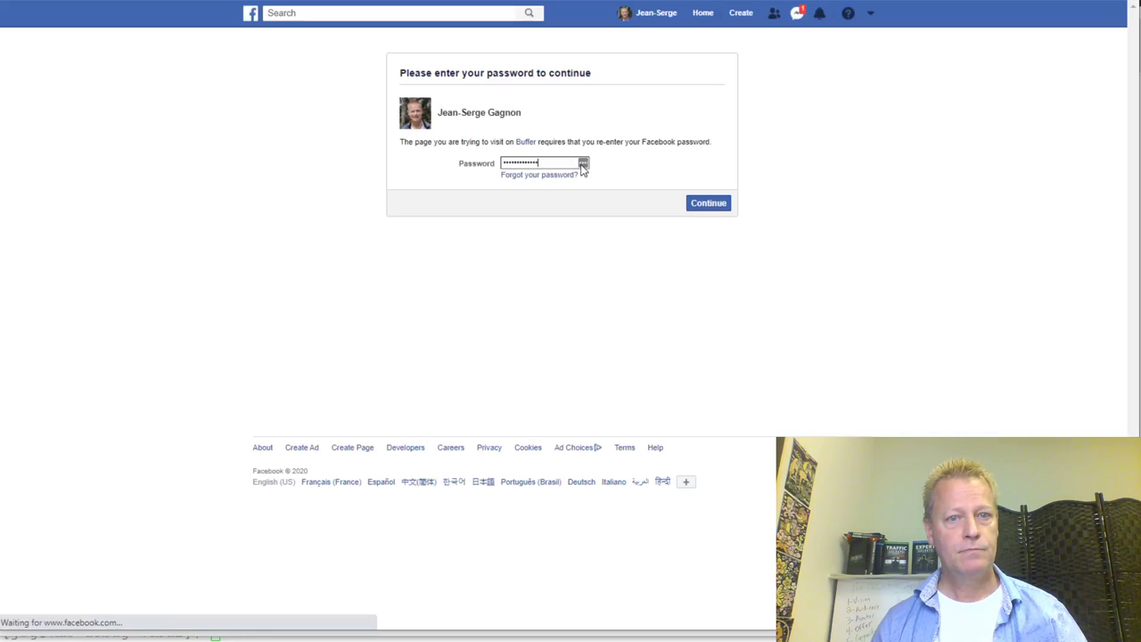
pyautogui.click(582, 165)
pyautogui.click(484, 255)
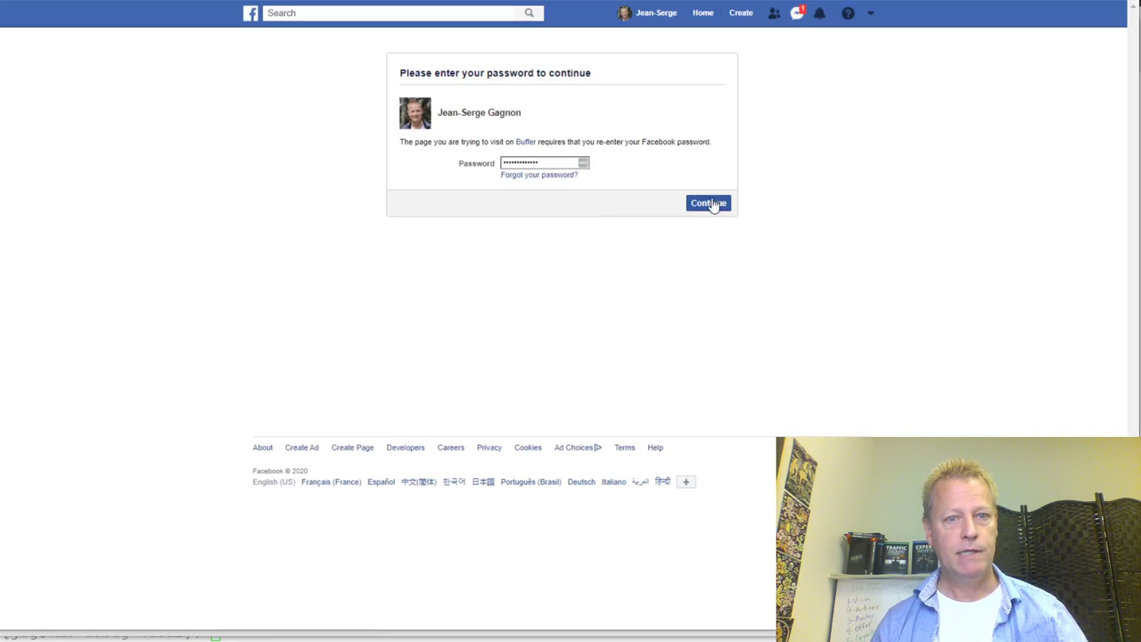
pyautogui.click(709, 203)
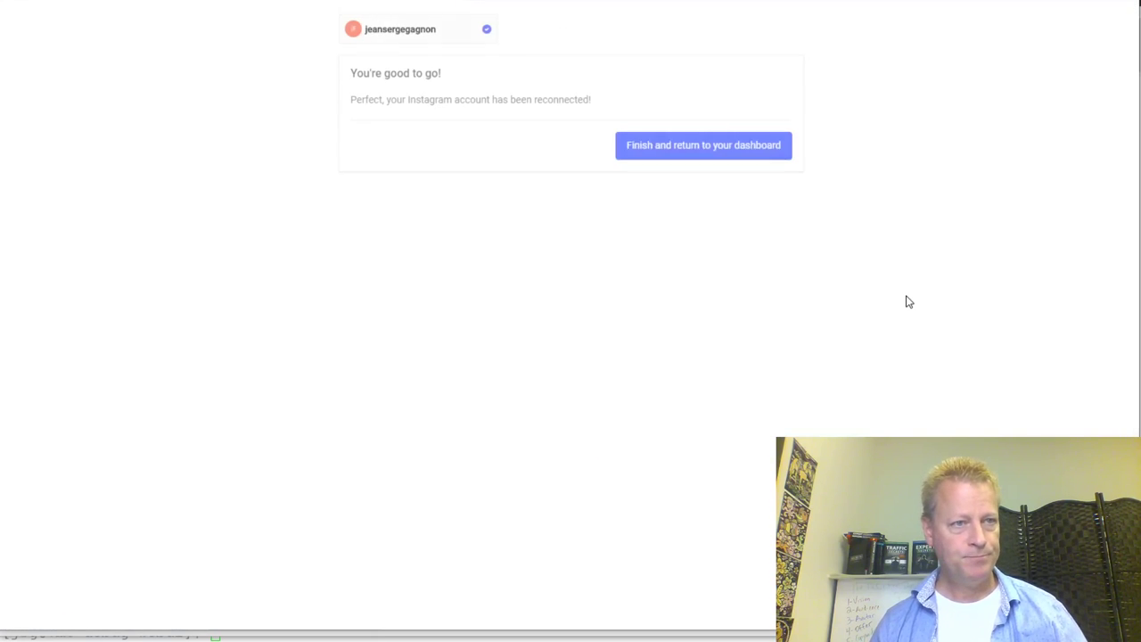
pyautogui.click(682, 147)
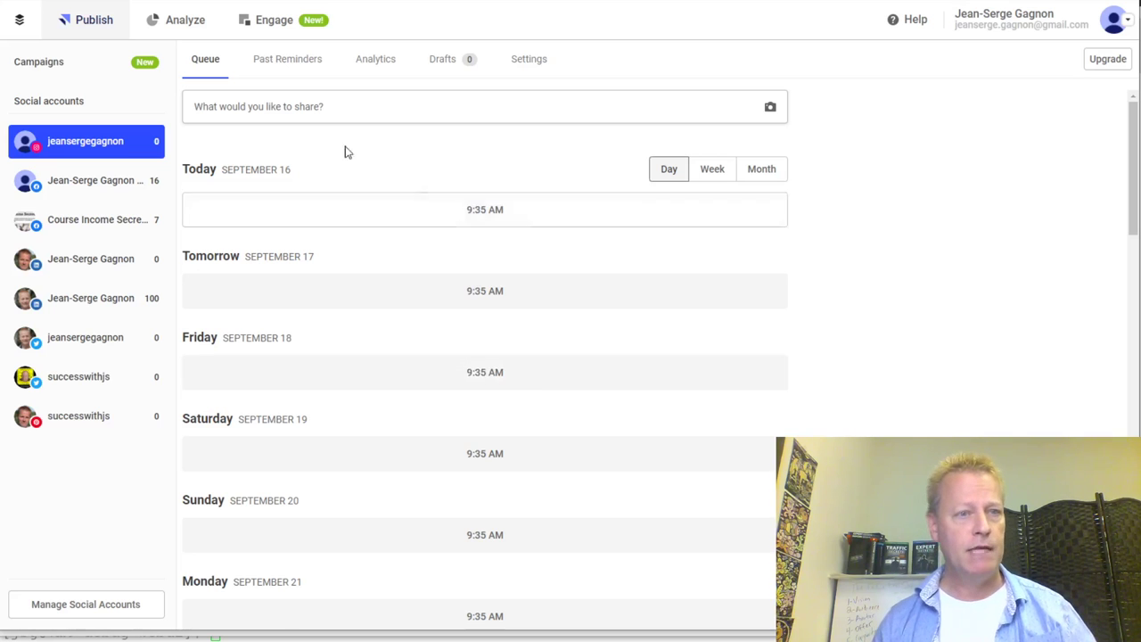
# Compose a new post reading "Doing episode #224 of Course Income Secrets"
pyautogui.click(316, 115)
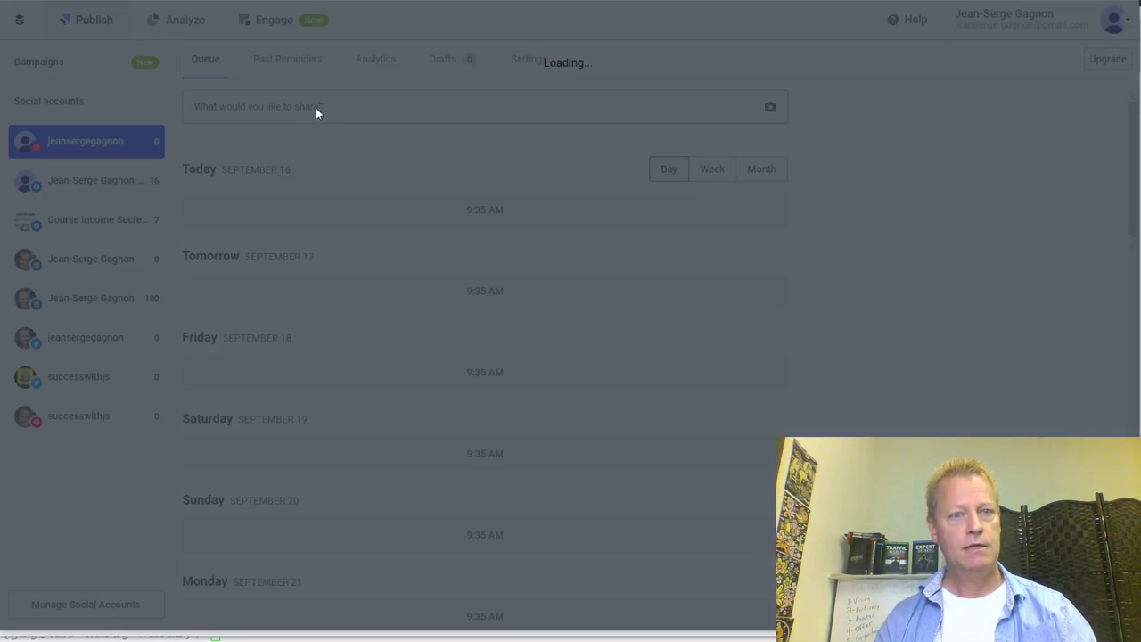
pyautogui.write('Doing')
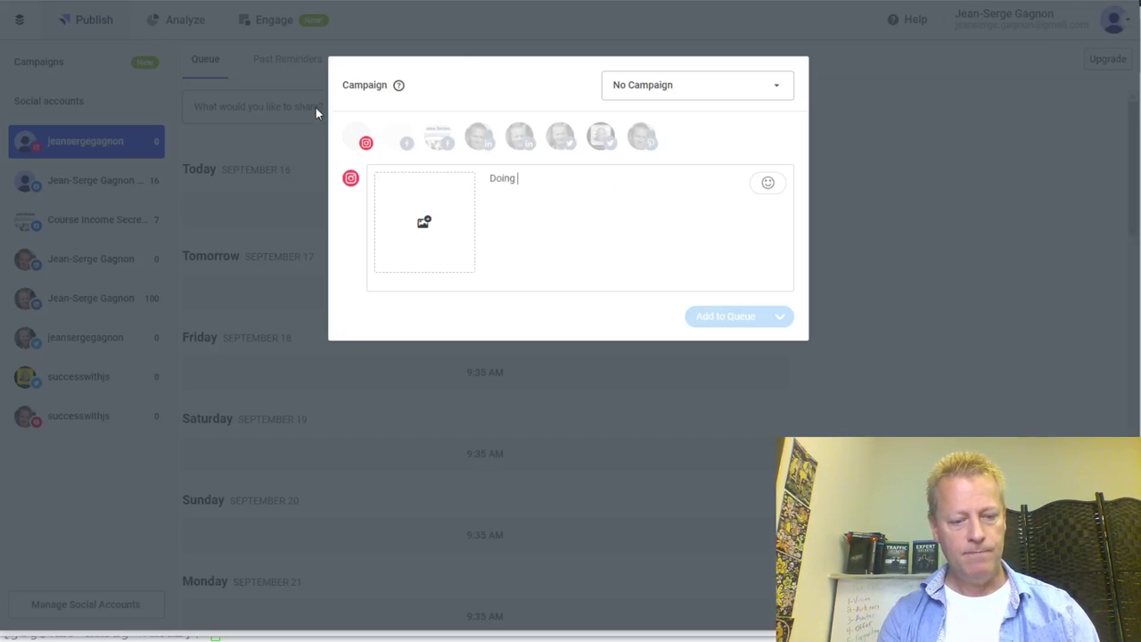
pyautogui.write(' episode #224')
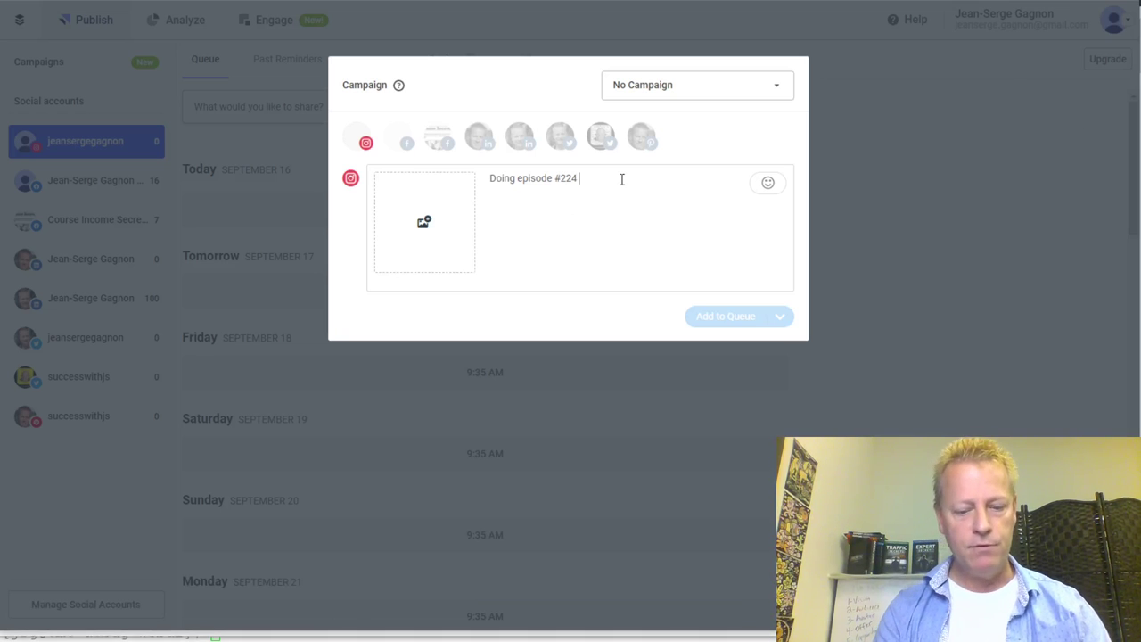
pyautogui.write('of Course Incom')
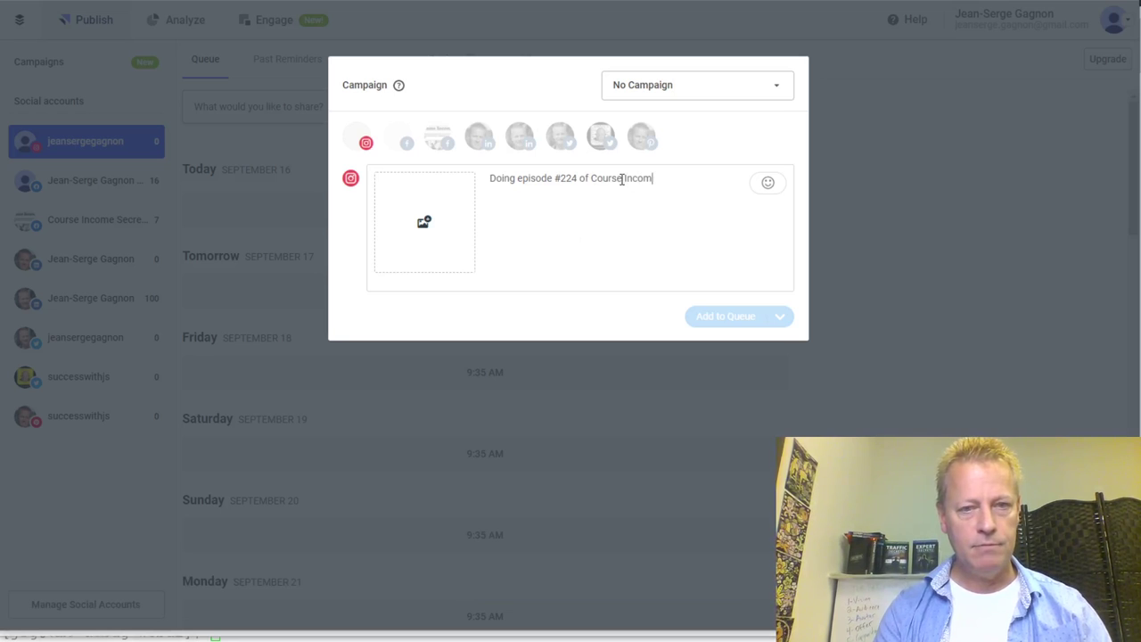
pyautogui.write('e Secrets')
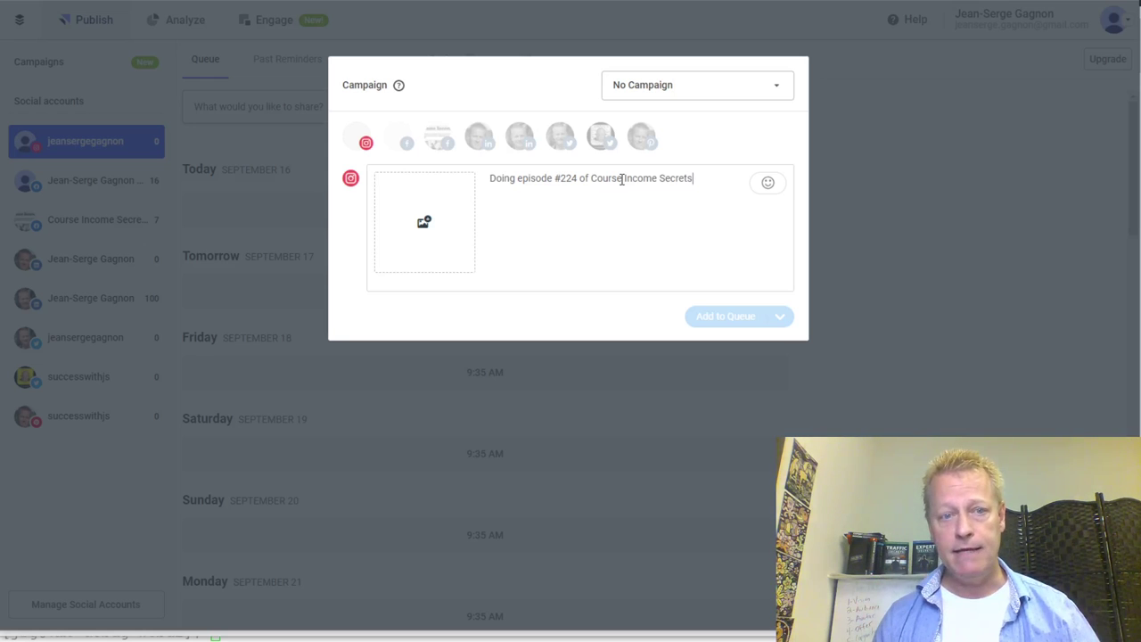
# Target the post at the Instagram account, the Facebook group and page, and the LinkedIn page and profile
pyautogui.click(361, 143)
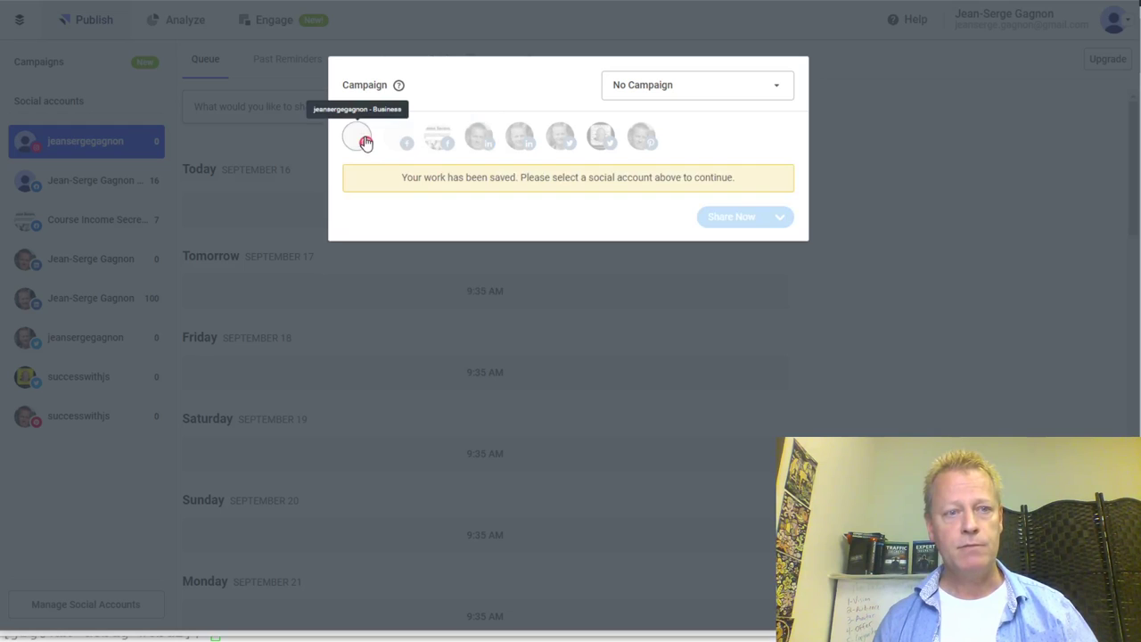
pyautogui.click(363, 143)
pyautogui.click(409, 145)
pyautogui.click(439, 141)
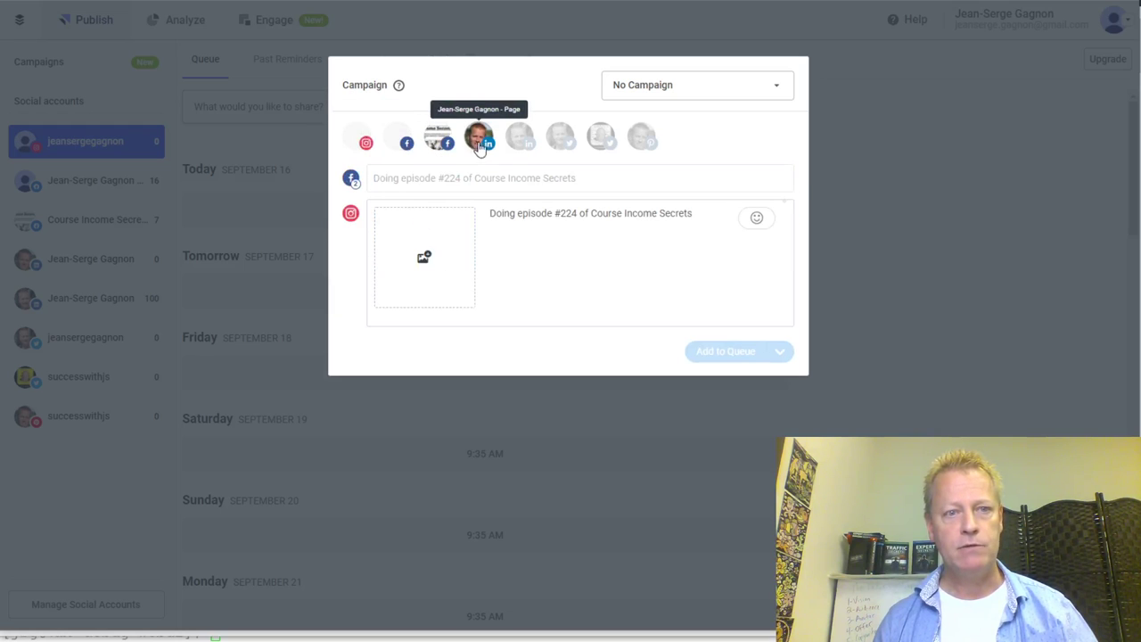
pyautogui.click(479, 142)
pyautogui.click(515, 144)
# Try both Twitter profiles as destinations for the post and keep the first one selected
pyautogui.click(592, 145)
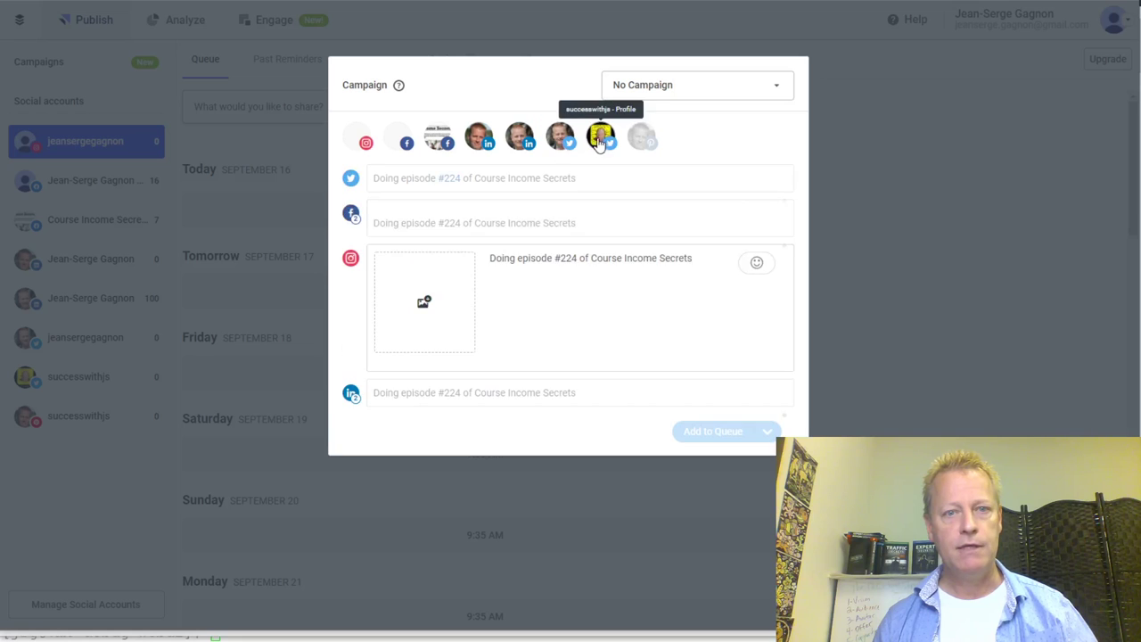
pyautogui.click(561, 143)
pyautogui.click(596, 145)
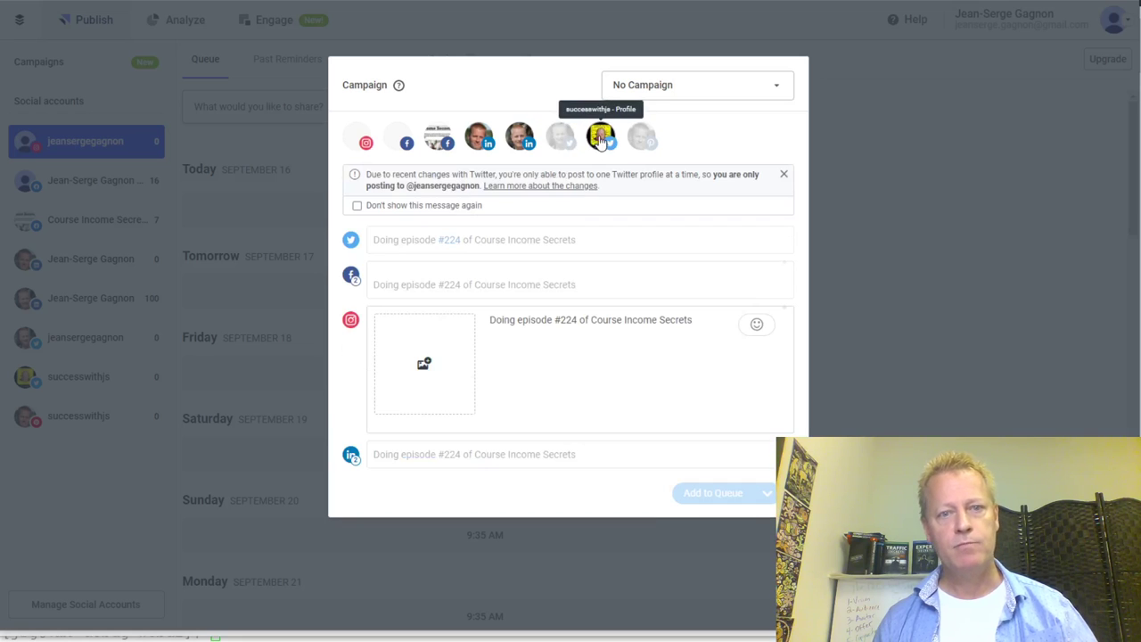
pyautogui.click(567, 145)
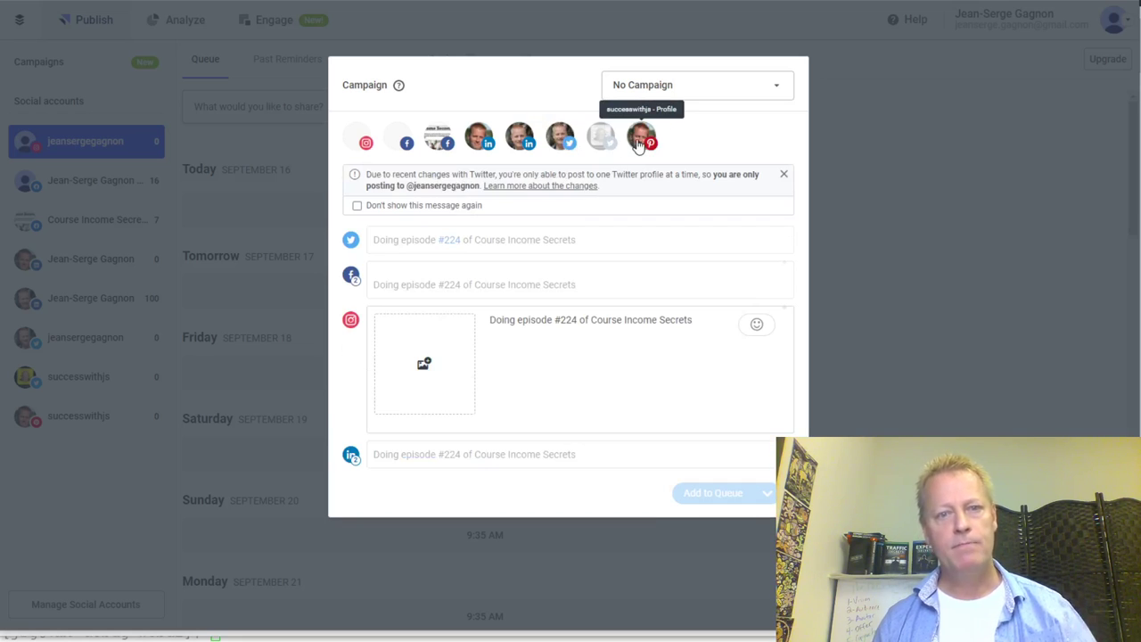
pyautogui.click(642, 140)
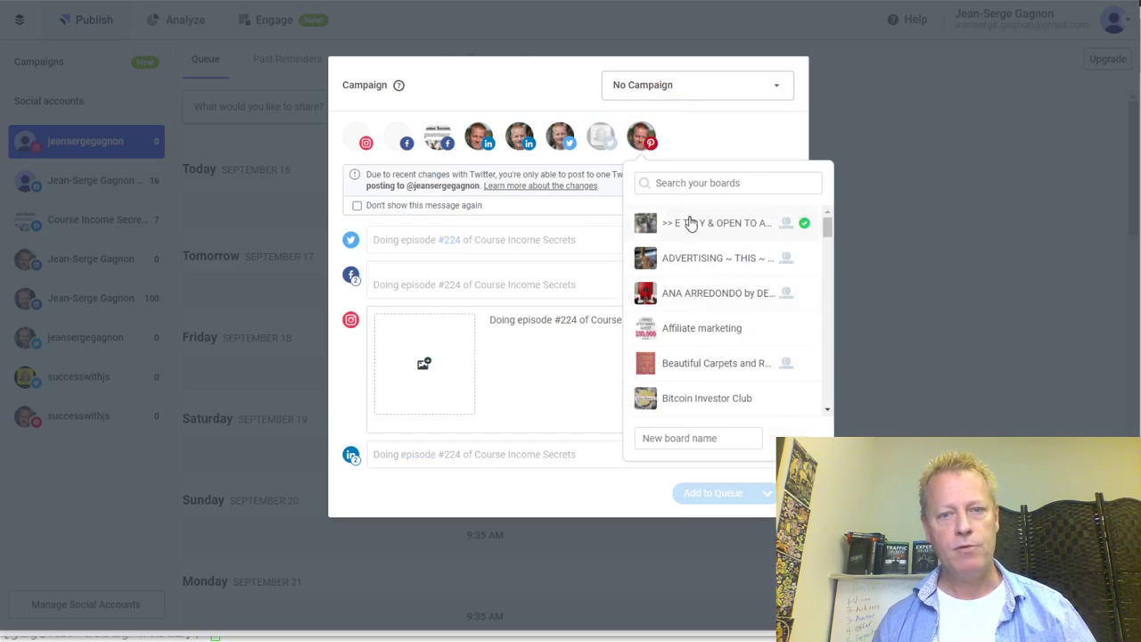
pyautogui.click(700, 184)
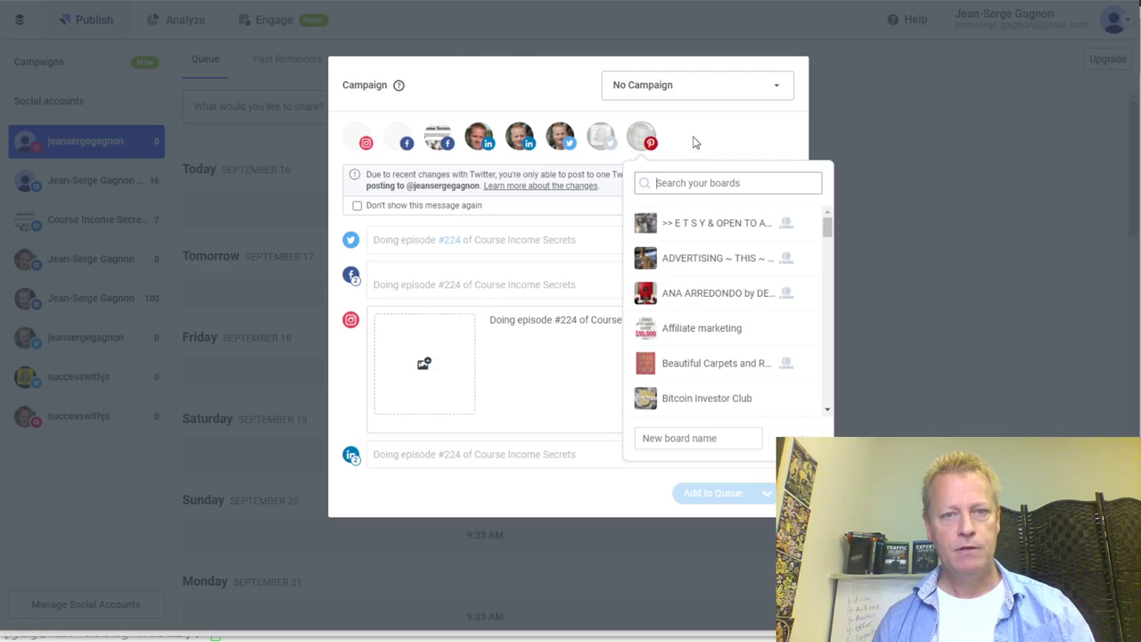
pyautogui.click(695, 142)
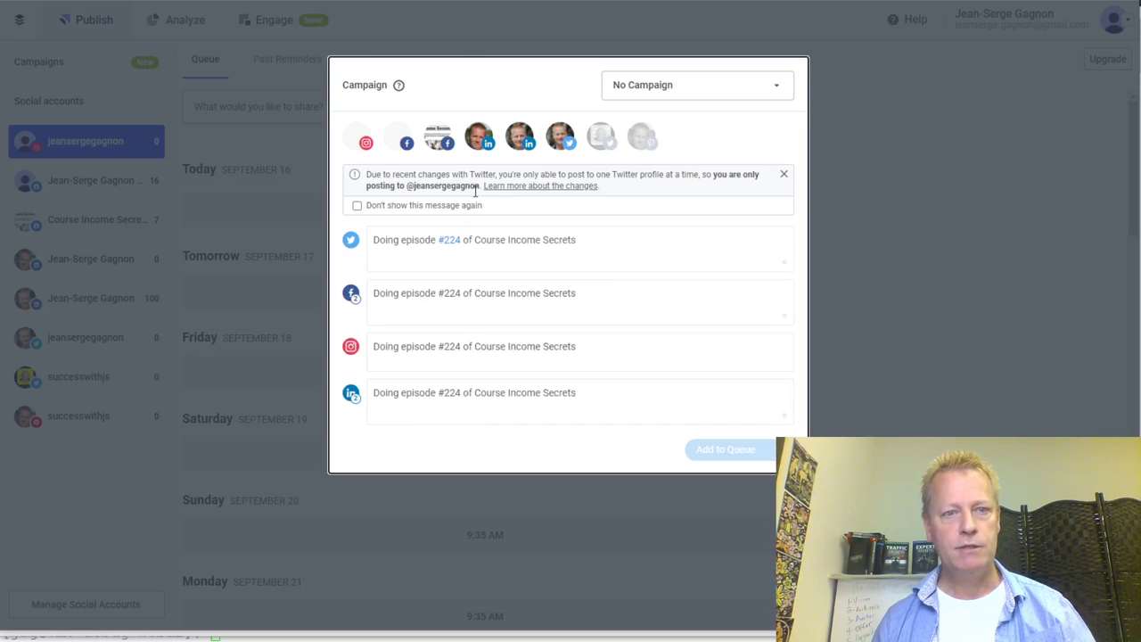
# Read and dismiss the notice about posting to only one Twitter profile at a time
pyautogui.moveTo(571, 175); pyautogui.dragTo(632, 184)
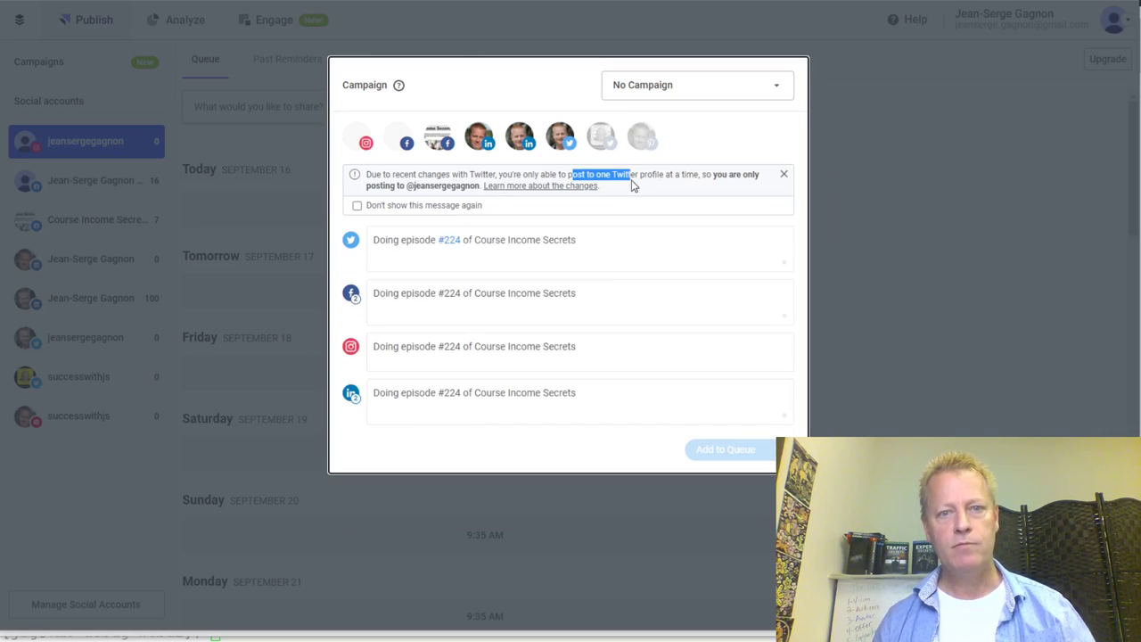
pyautogui.click(642, 177)
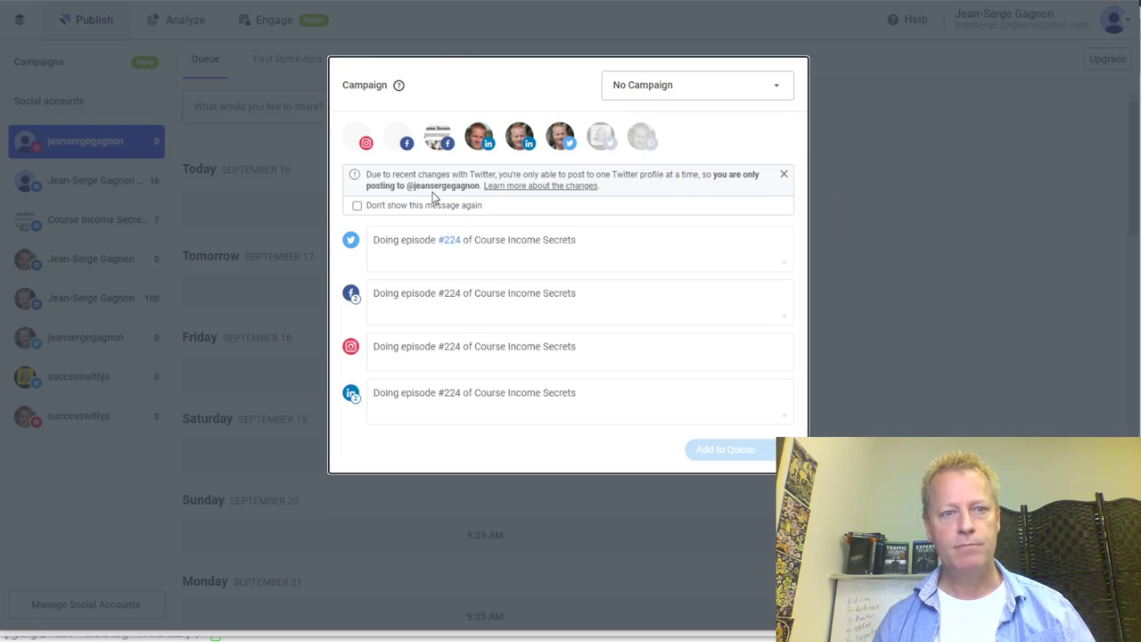
pyautogui.click(783, 178)
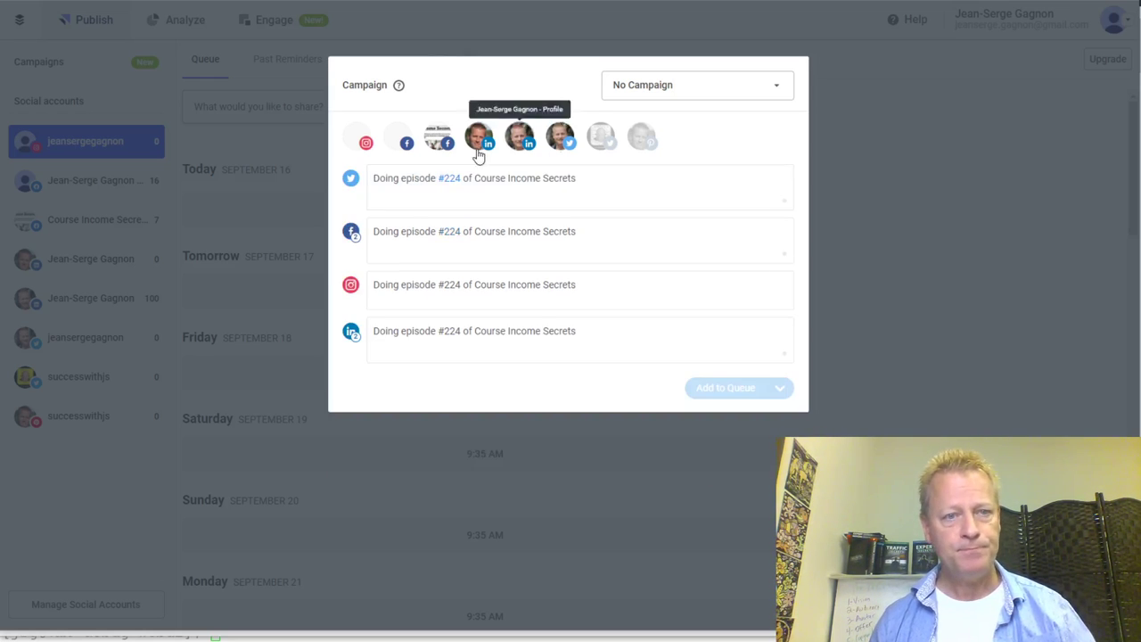
# Examine the Instagram version of the post, and exclude the Instagram account from the destinations
pyautogui.click(365, 142)
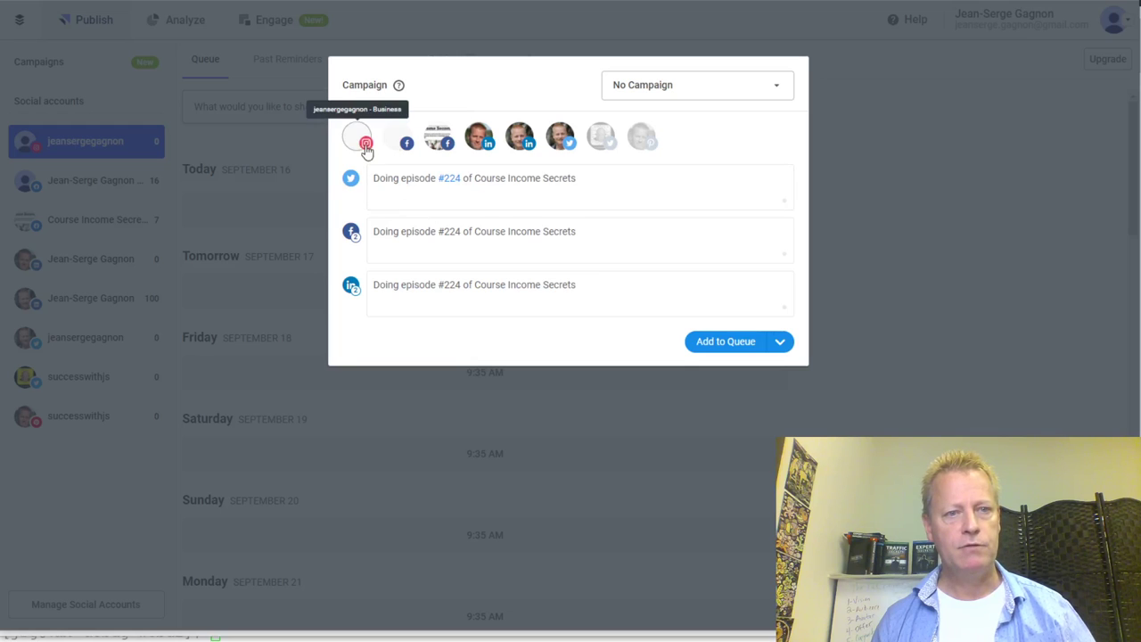
pyautogui.click(366, 143)
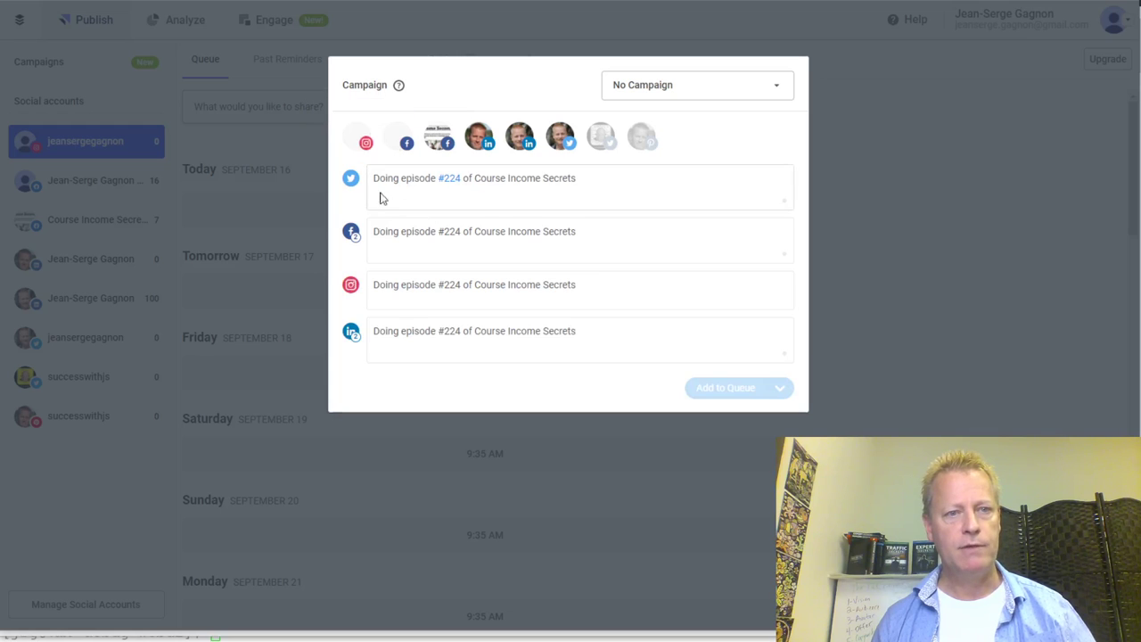
pyautogui.click(614, 301)
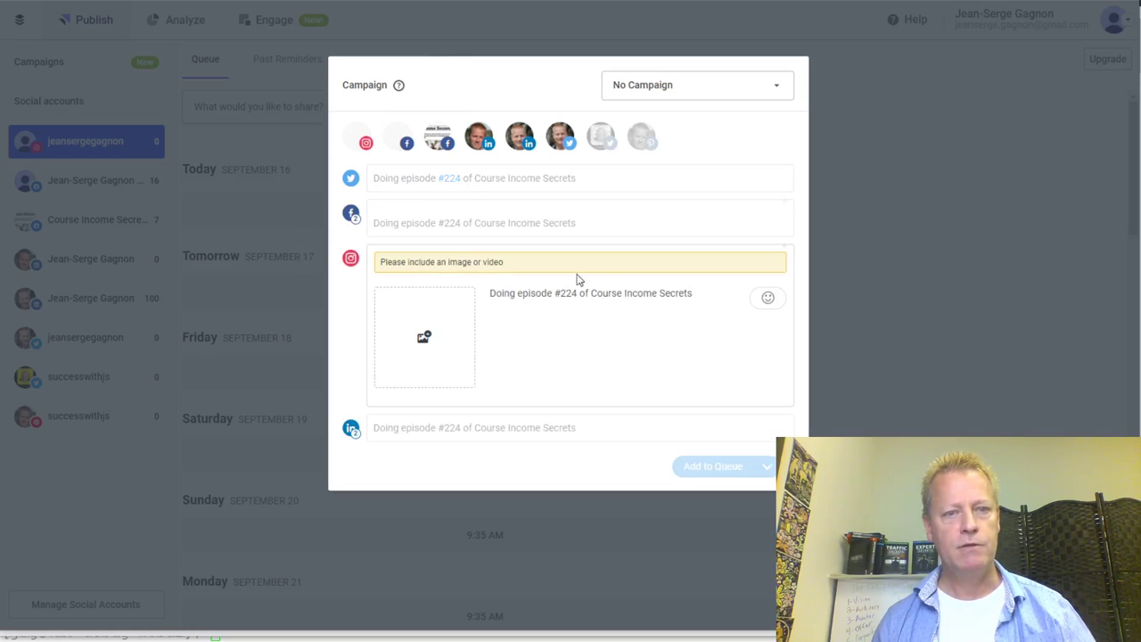
pyautogui.click(366, 142)
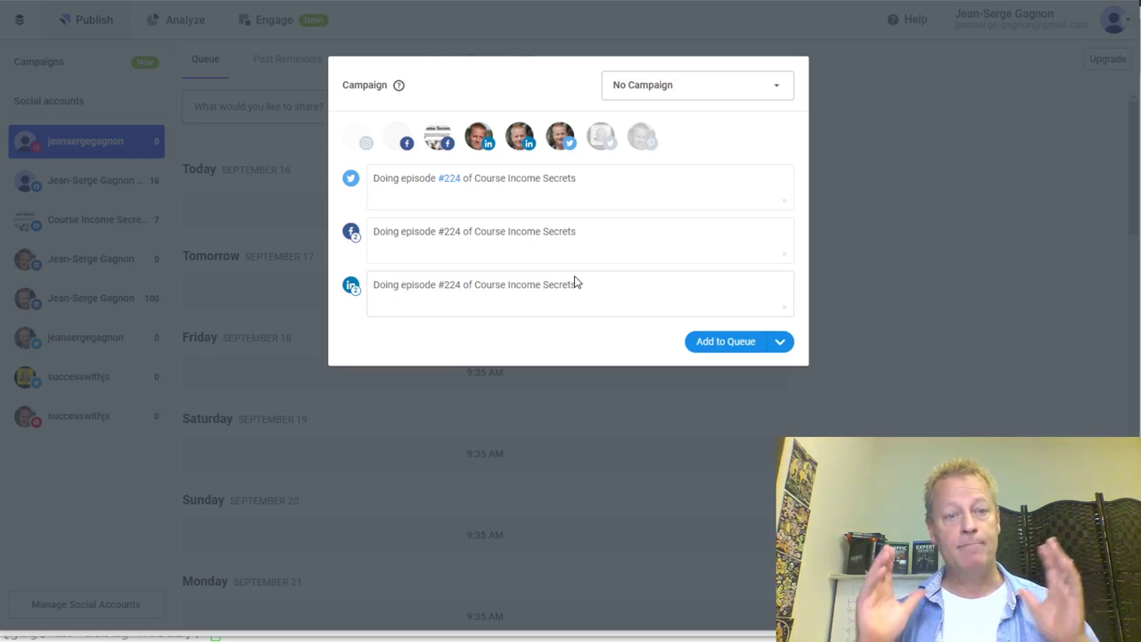
# Remove the Twitter profile, both LinkedIn accounts and the Course Income Secrets Facebook page from the post's destinations
pyautogui.click(590, 180)
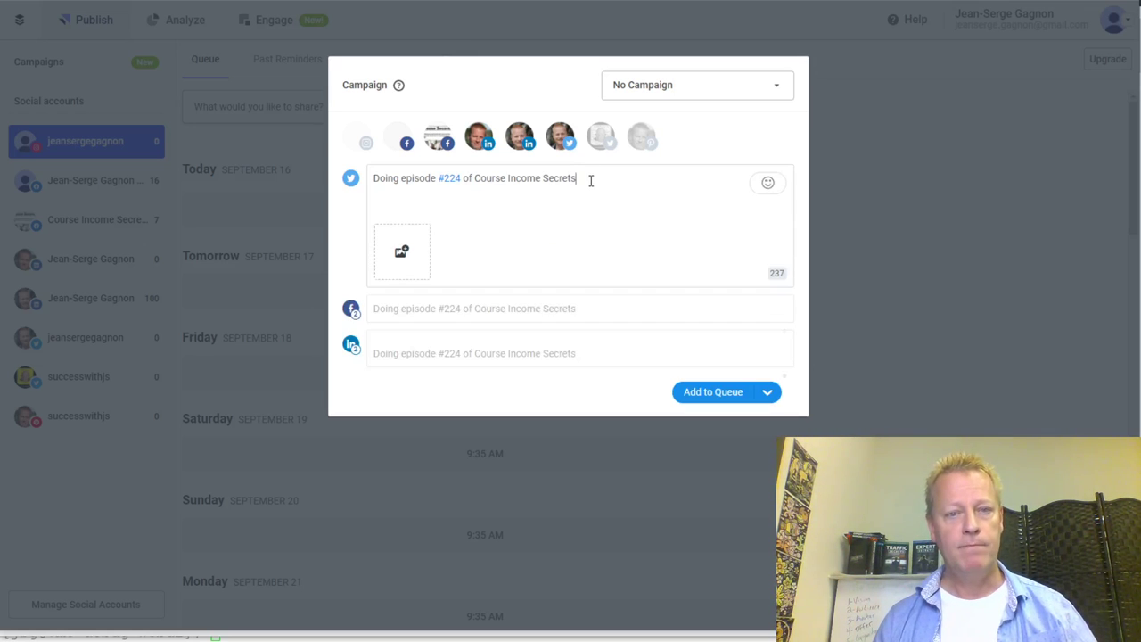
pyautogui.click(559, 138)
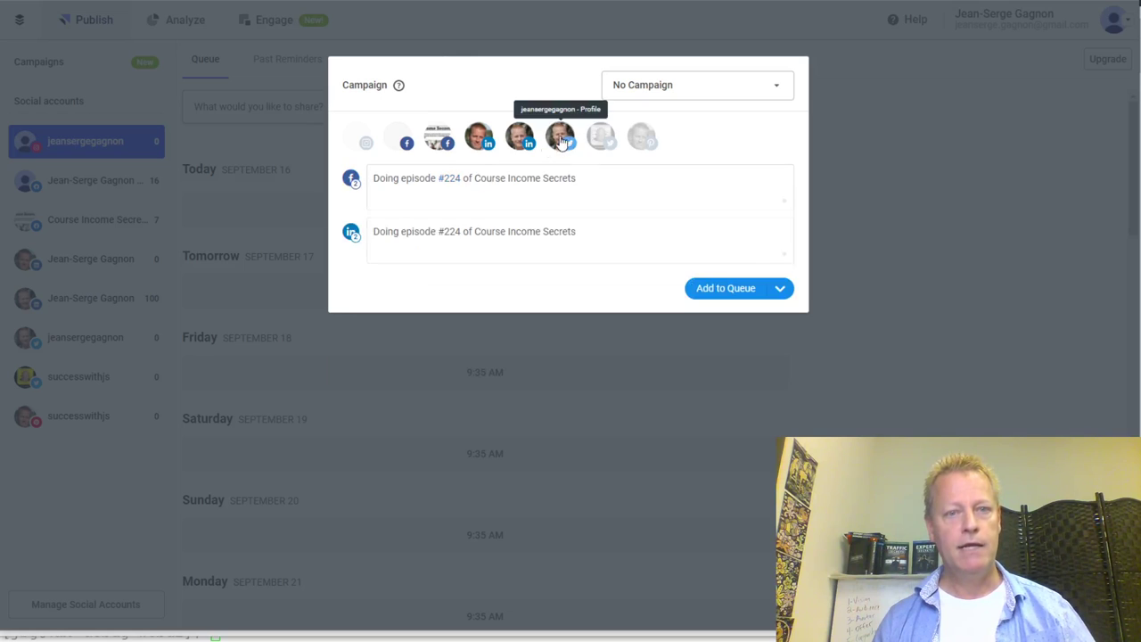
pyautogui.click(520, 142)
pyautogui.click(479, 138)
pyautogui.click(437, 140)
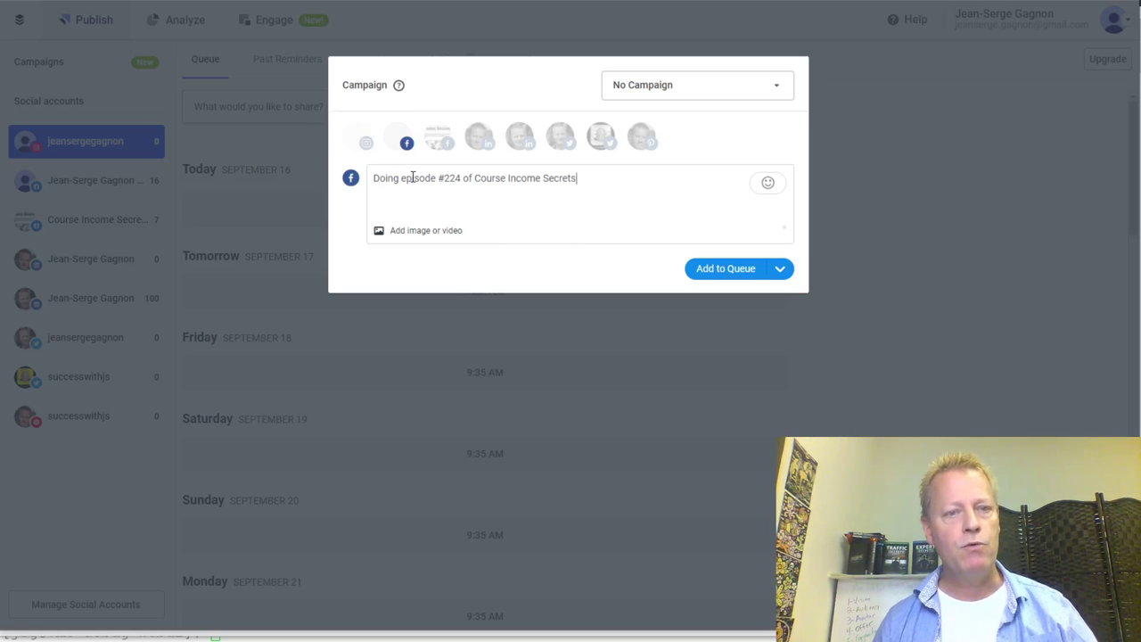
# Reselect the Facebook group, the Course Income Secrets Facebook page, and the LinkedIn page and profile as destinations
pyautogui.click(406, 142)
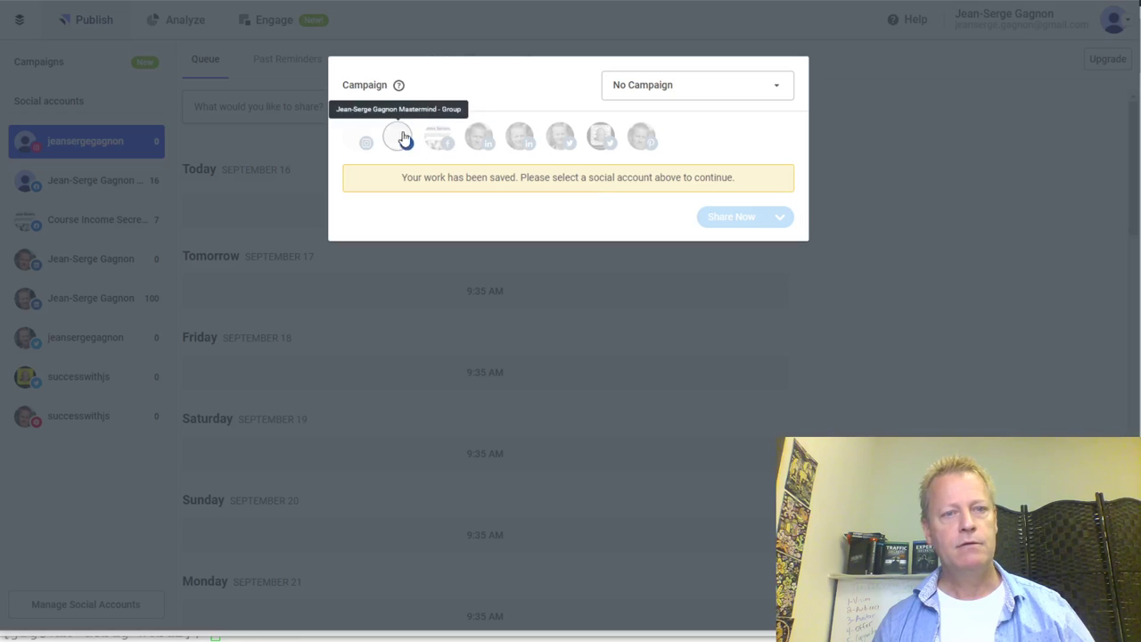
pyautogui.click(389, 146)
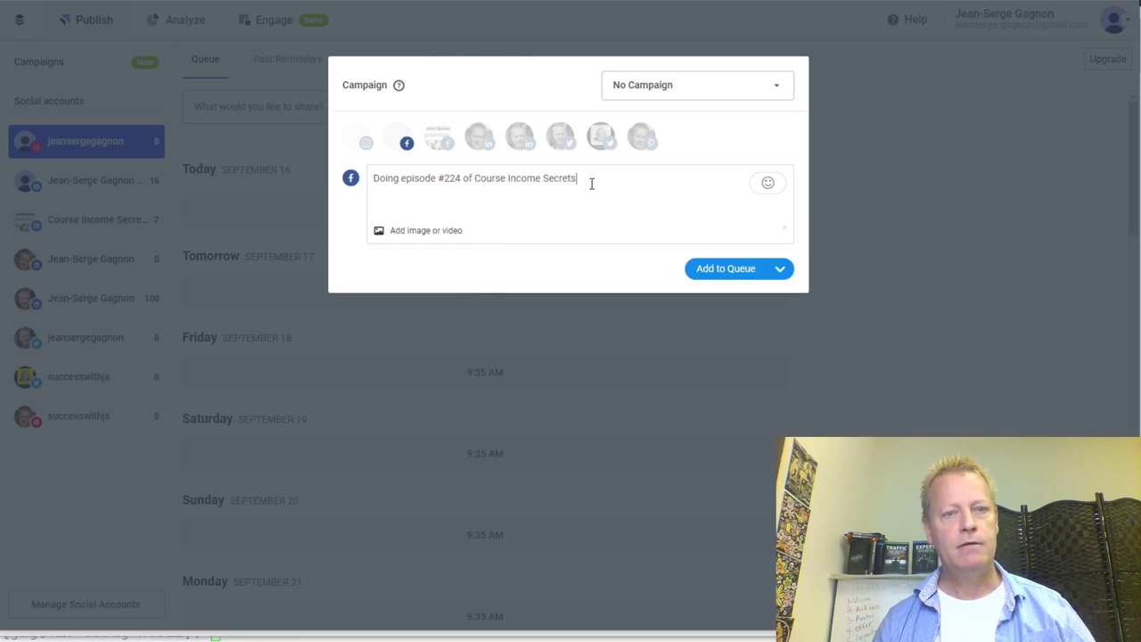
pyautogui.click(437, 141)
pyautogui.click(477, 138)
pyautogui.click(519, 137)
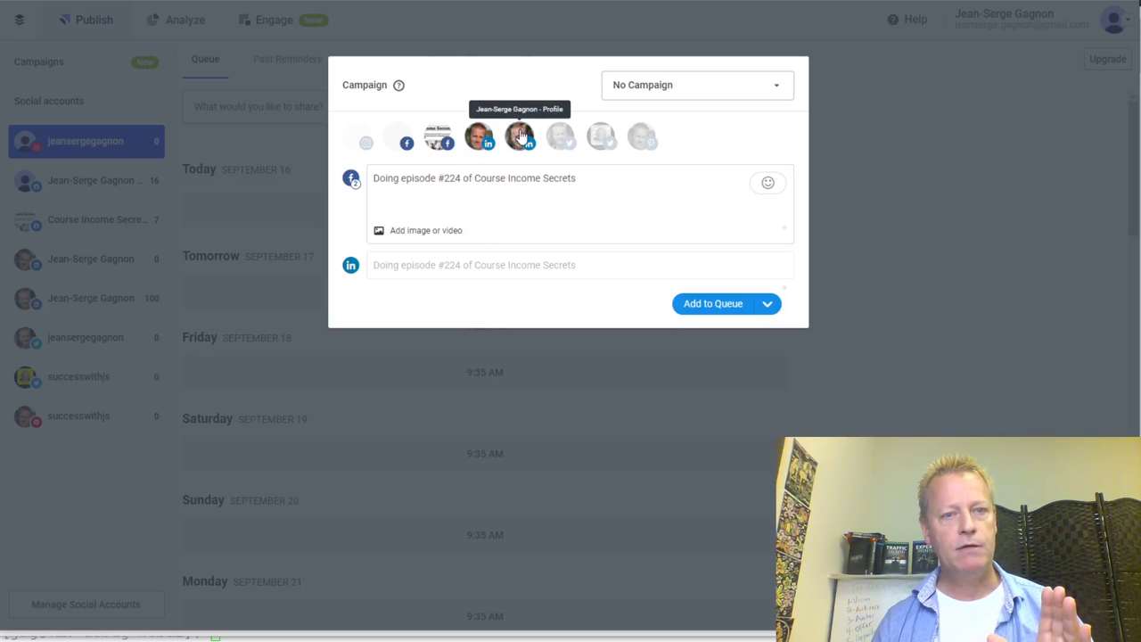
pyautogui.click(435, 136)
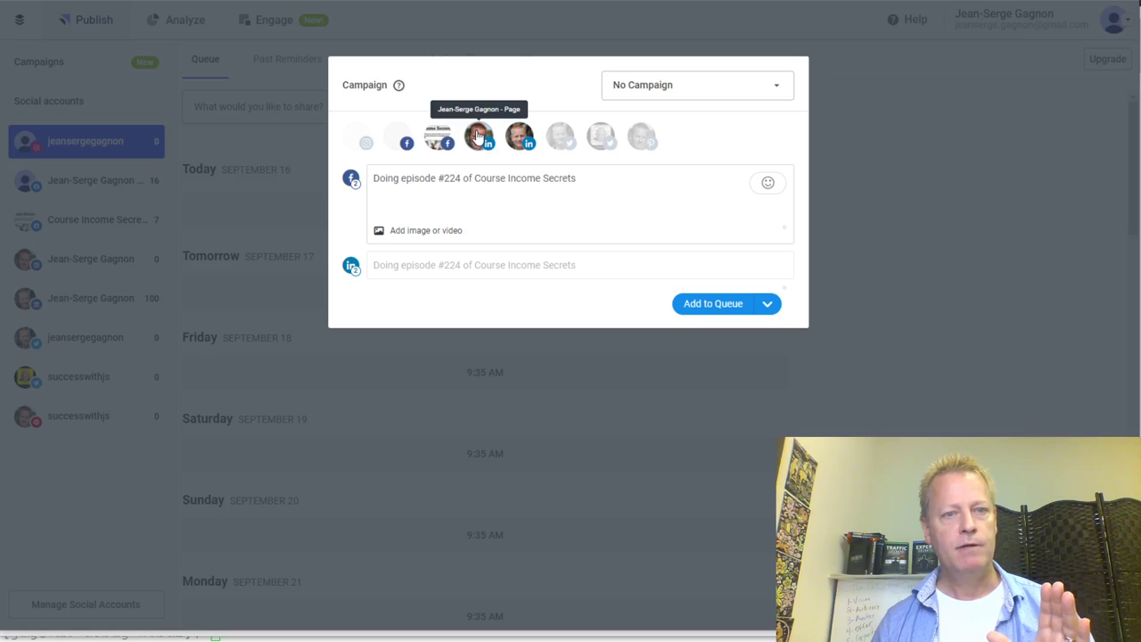
# Remove the LinkedIn page and LinkedIn profile from the post's destinations, and add both back
pyautogui.click(478, 138)
pyautogui.click(524, 141)
pyautogui.click(481, 141)
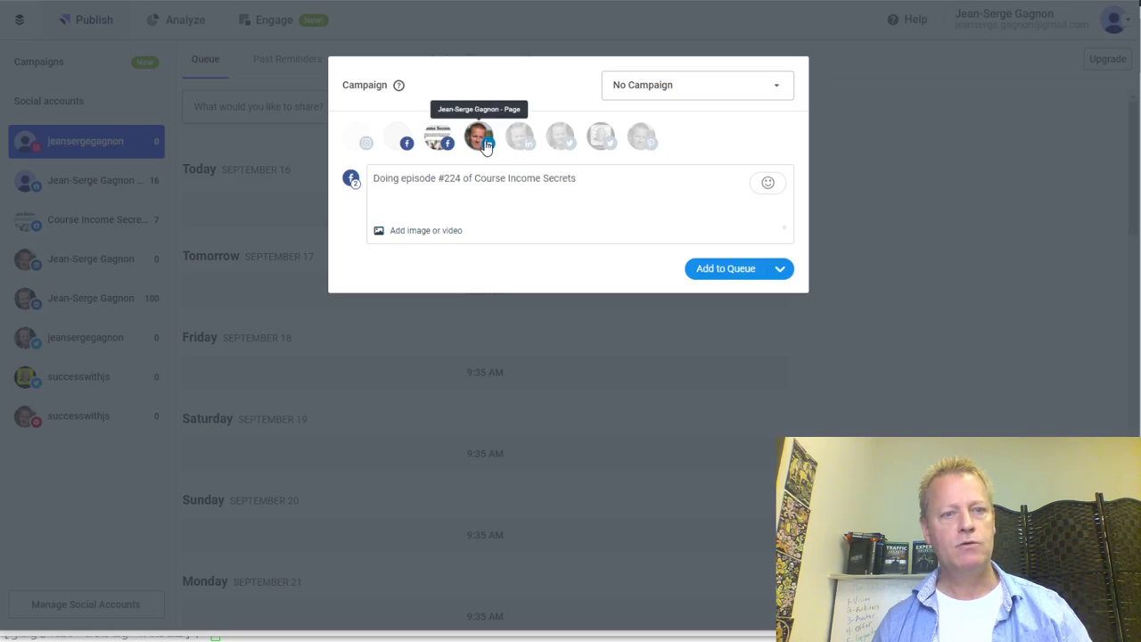
pyautogui.click(521, 140)
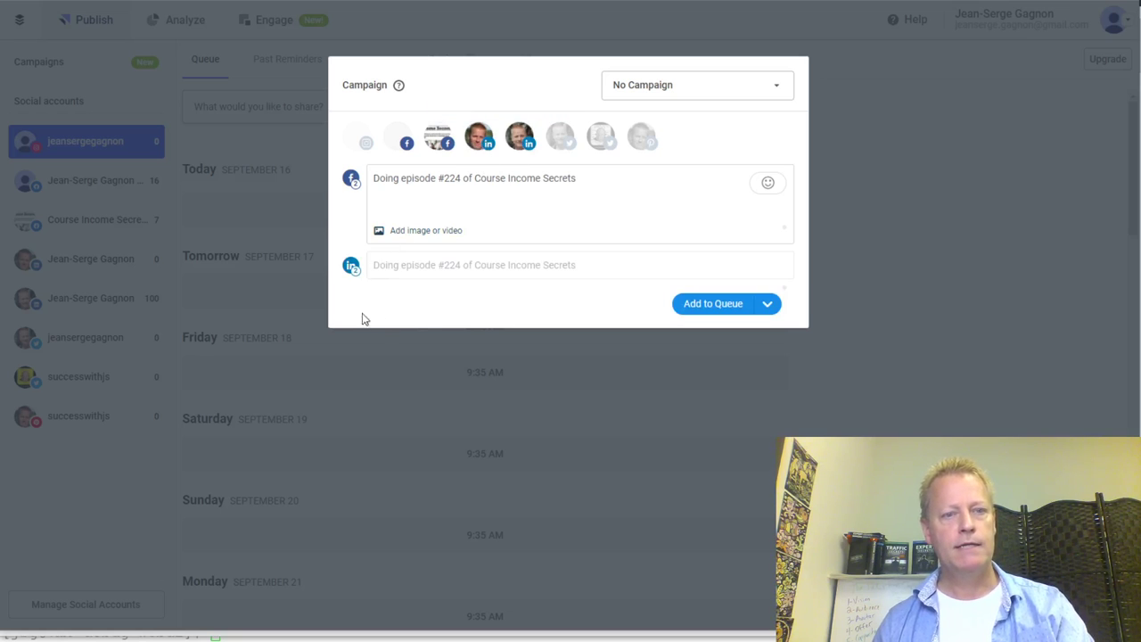
# Add the personal Twitter profile as a destination, and add the line "Facebook how's it going?" to the Facebook version of the post
pyautogui.click(560, 138)
pyautogui.moveTo(576, 216); pyautogui.dragTo(509, 183)
pyautogui.click(592, 223)
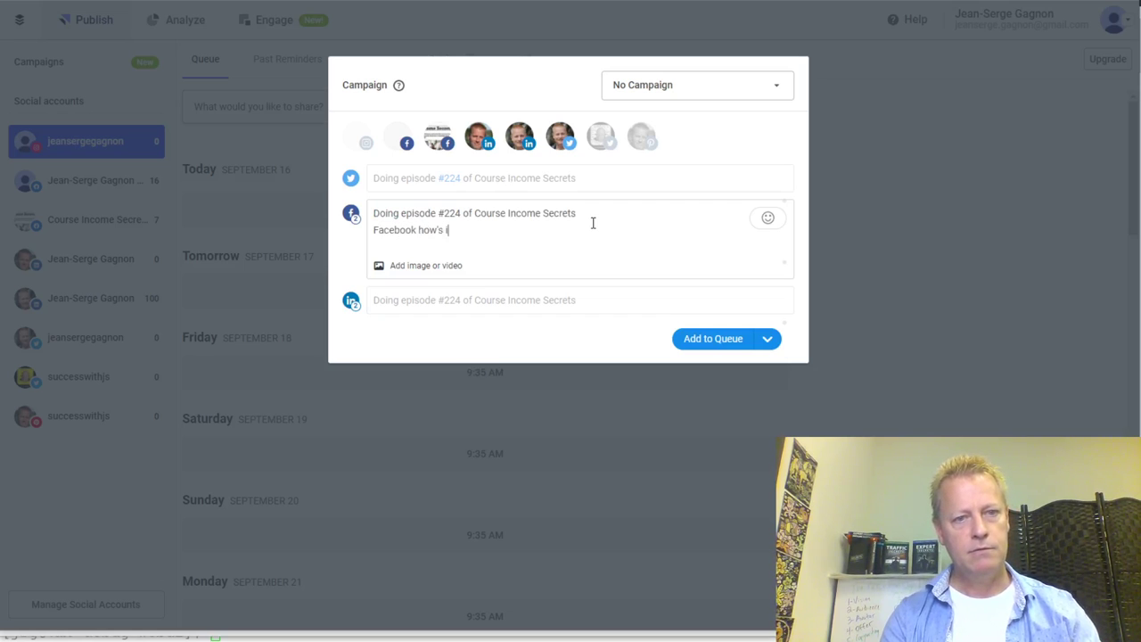
pyautogui.write('t fo')
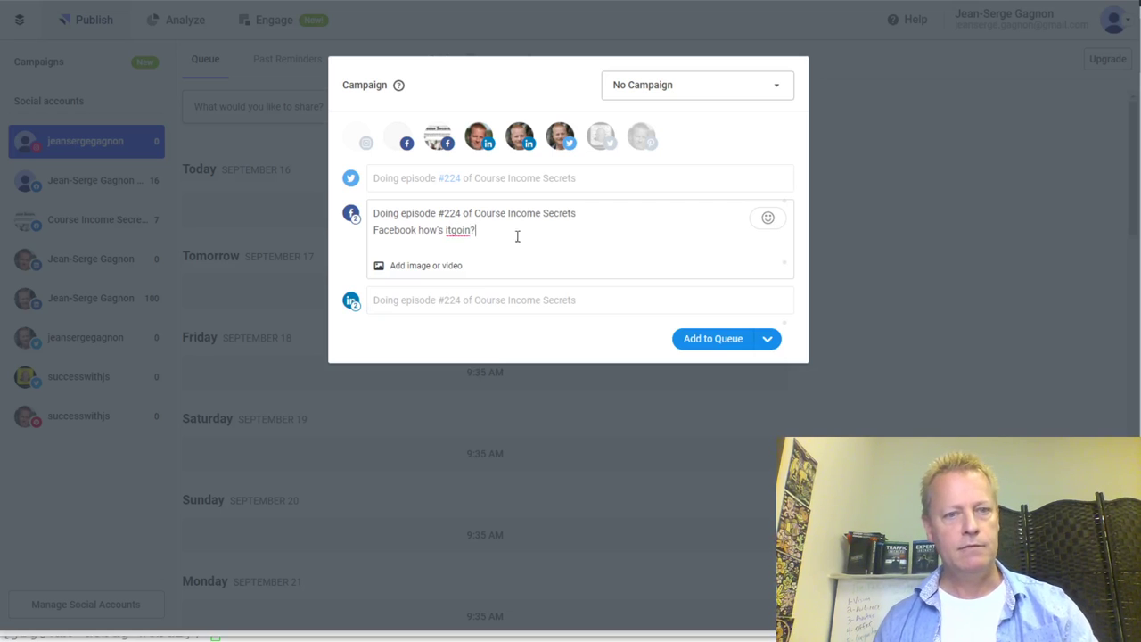
pyautogui.click(453, 231)
pyautogui.write('g')
# Add the line "How my Twitter fans?" to the Twitter version and "How my LinkedIn connections?" to the LinkedIn version
pyautogui.click(581, 182)
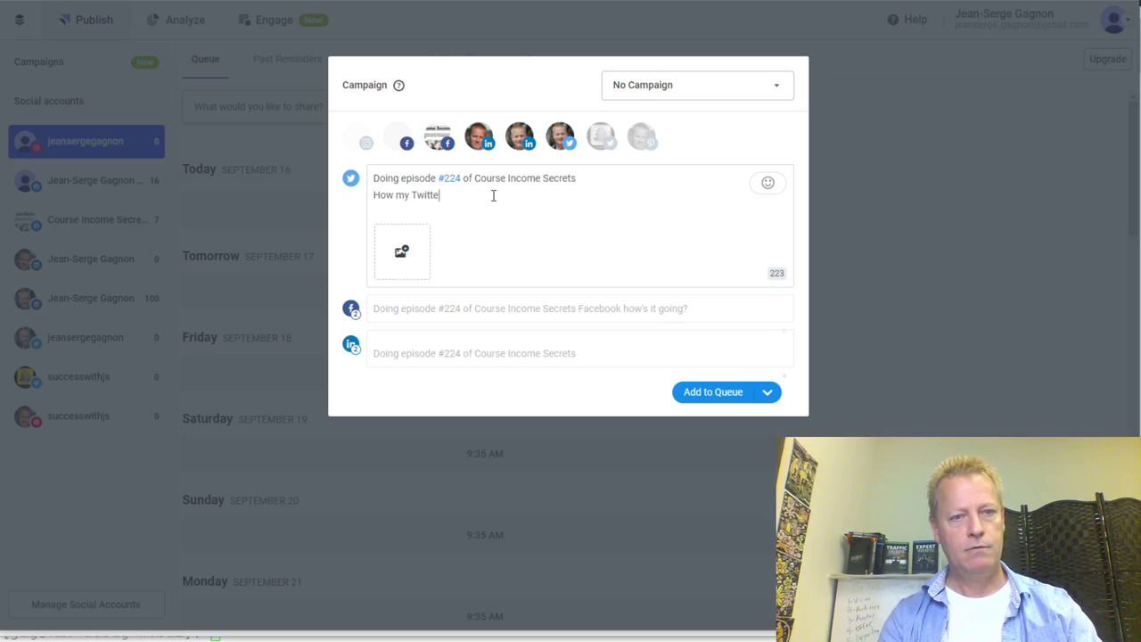
pyautogui.write('?')
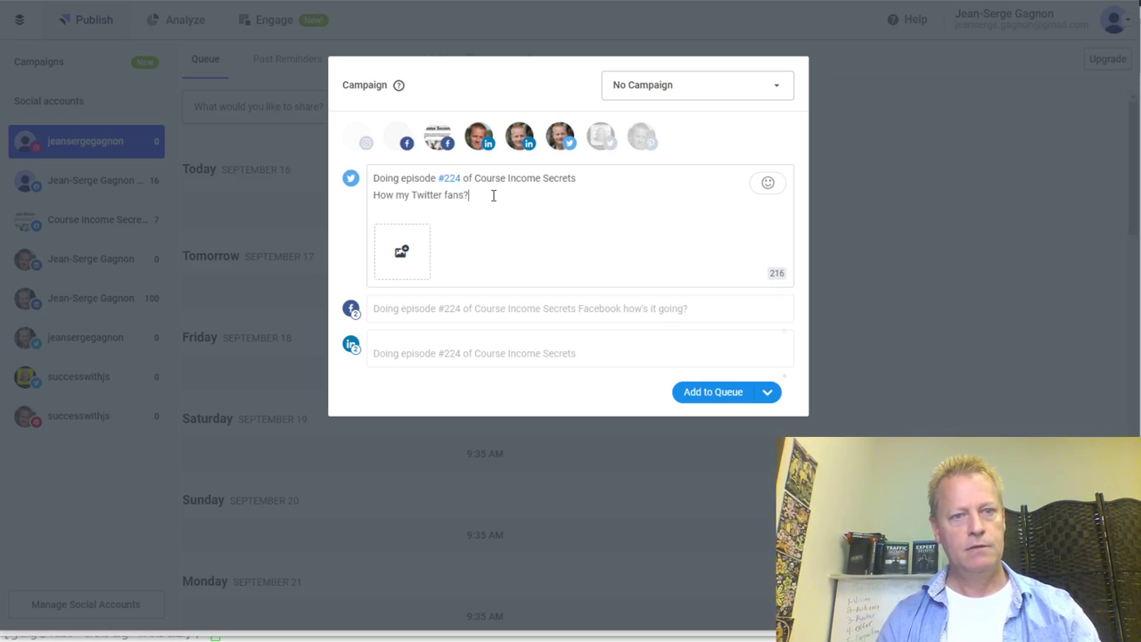
pyautogui.click(500, 364)
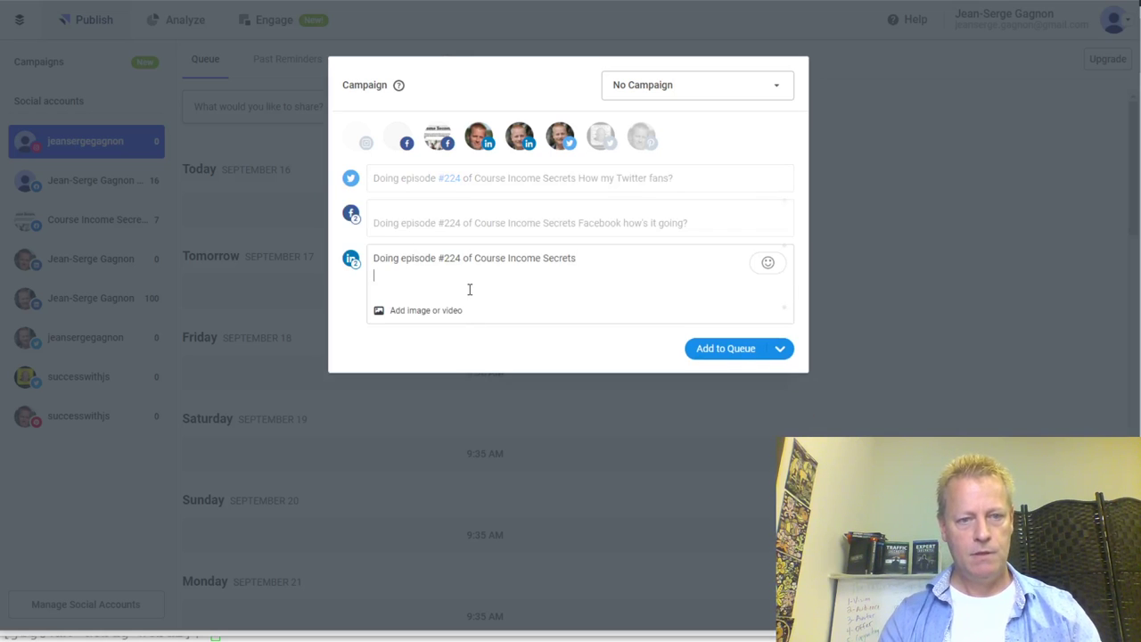
pyautogui.write('edIn connections?')
# Examine the Facebook, Twitter and LinkedIn versions of the post one after another
pyautogui.click(630, 221)
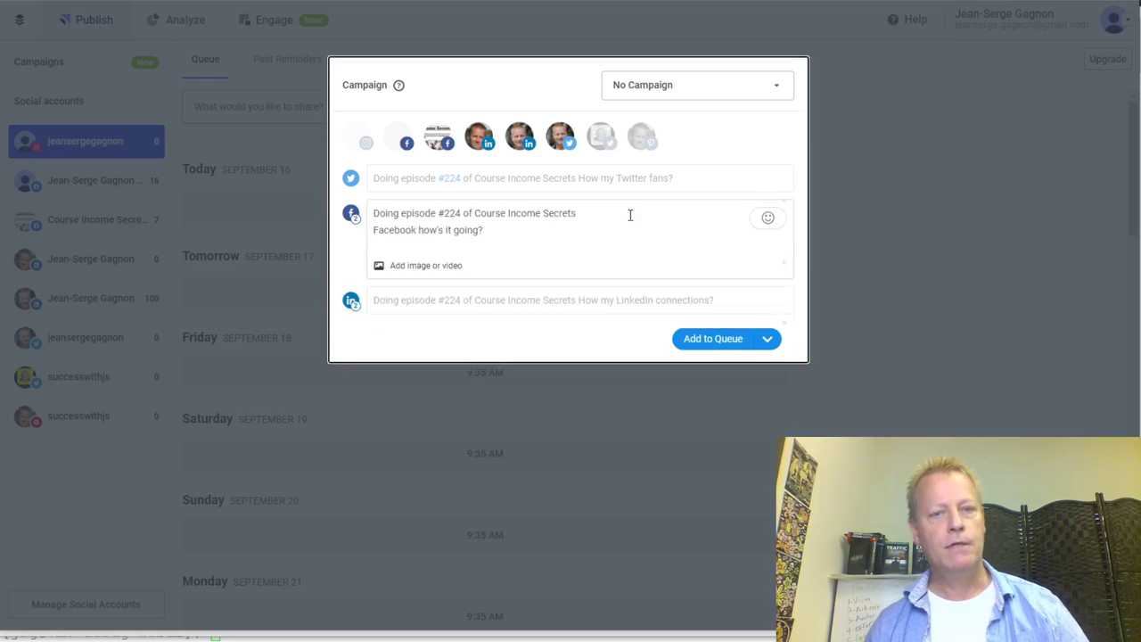
pyautogui.click(603, 181)
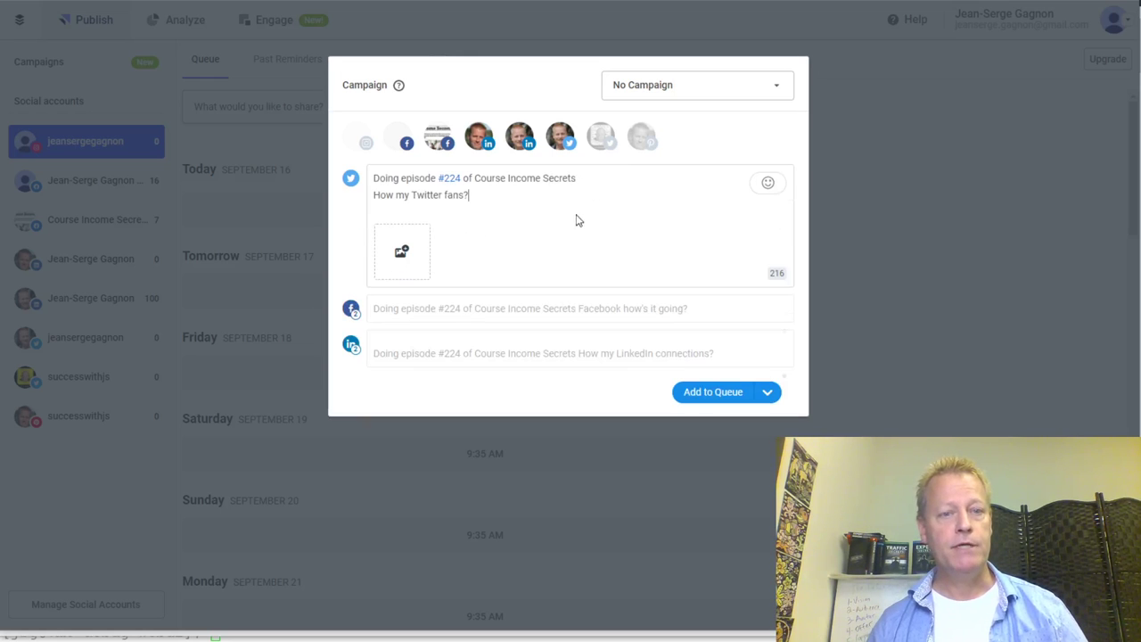
pyautogui.click(496, 311)
pyautogui.click(496, 300)
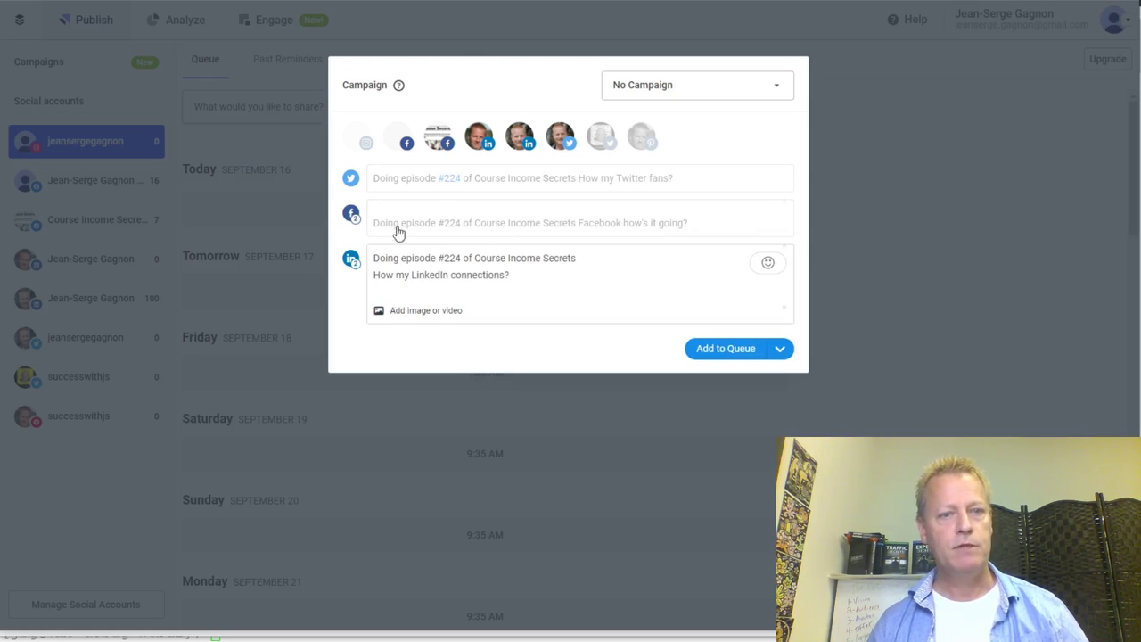
# Remove both LinkedIn accounts, the Course Income Secrets Facebook page and the Twitter profile, keeping only the Facebook group as destination
pyautogui.click(479, 140)
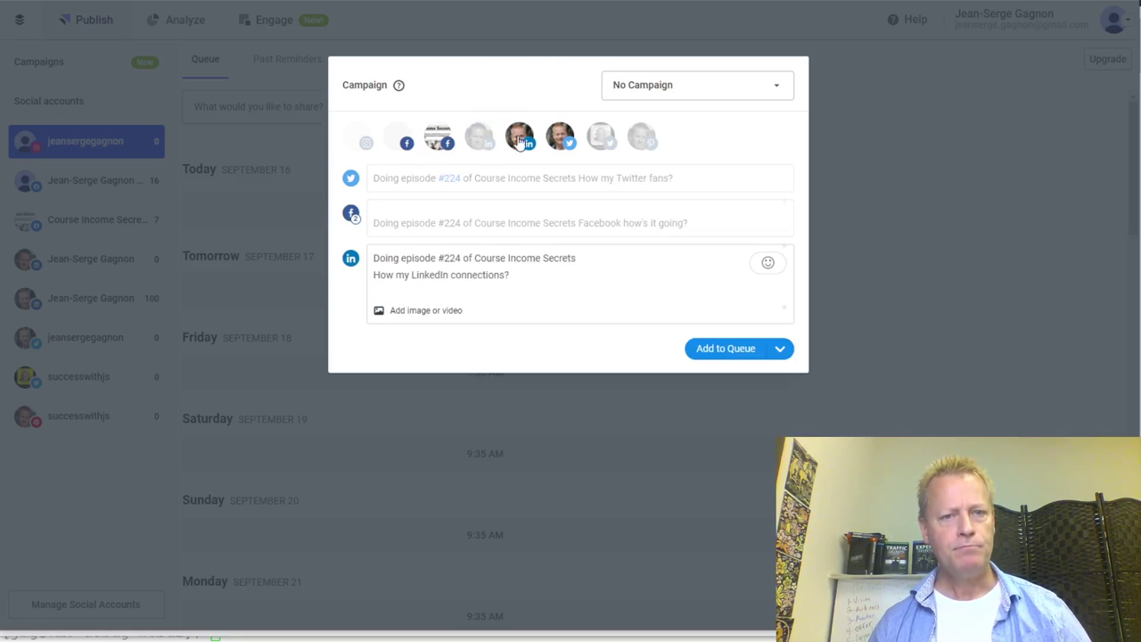
pyautogui.click(520, 141)
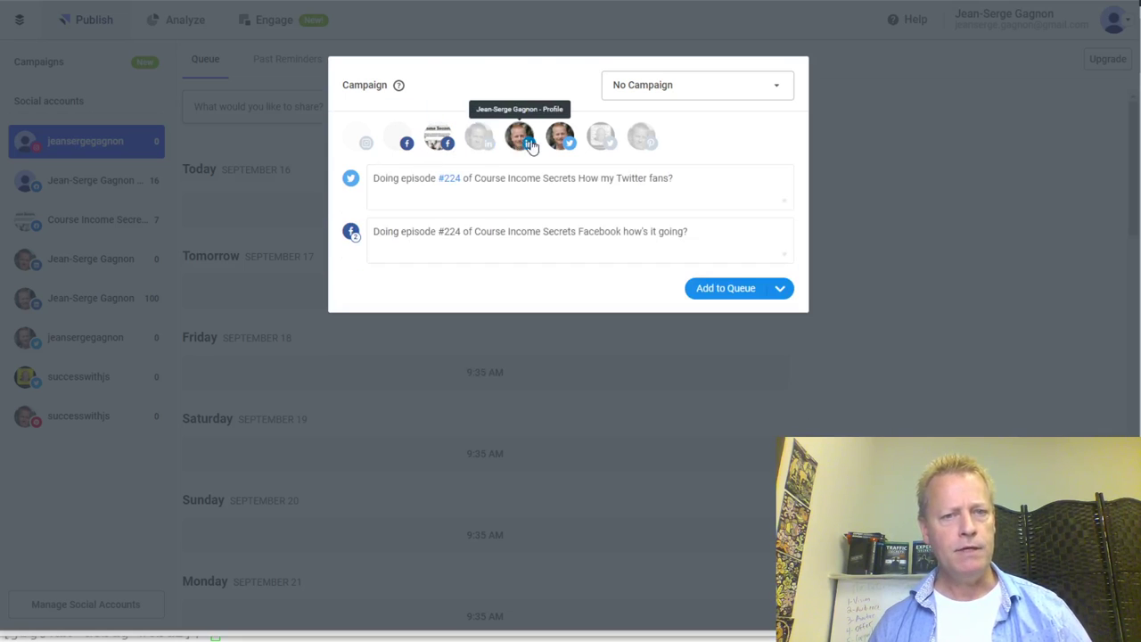
pyautogui.click(438, 137)
pyautogui.moveTo(560, 190); pyautogui.dragTo(356, 198)
pyautogui.click(514, 228)
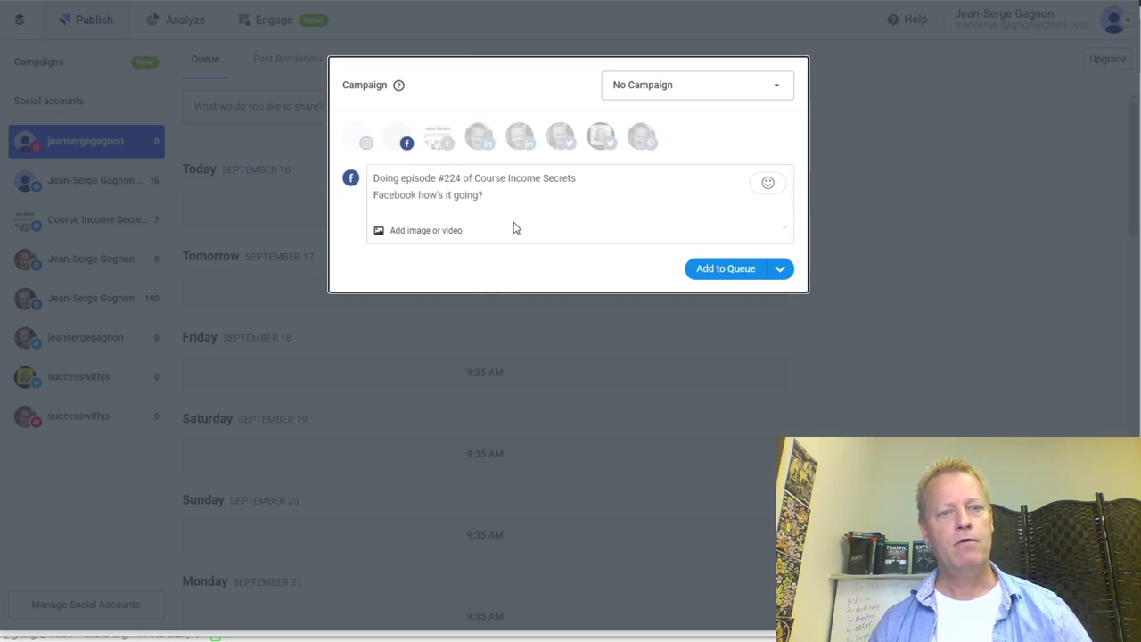
# Add the LinkedIn page as a destination to check the text its version receives, and remove it again
pyautogui.click(479, 142)
pyautogui.click(532, 265)
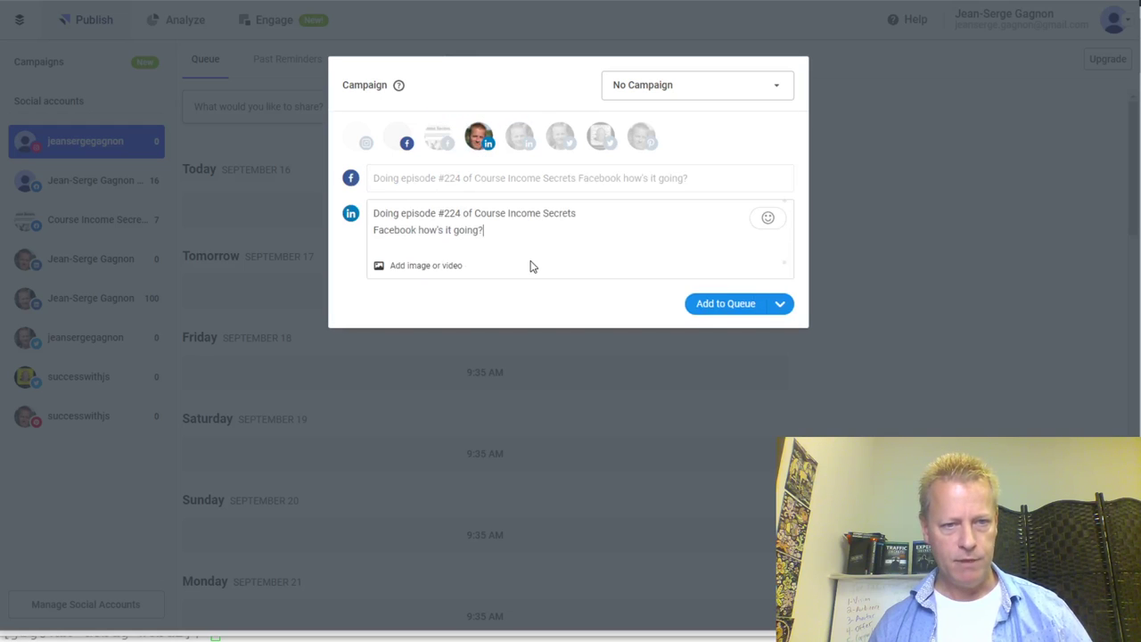
pyautogui.click(478, 135)
pyautogui.click(500, 210)
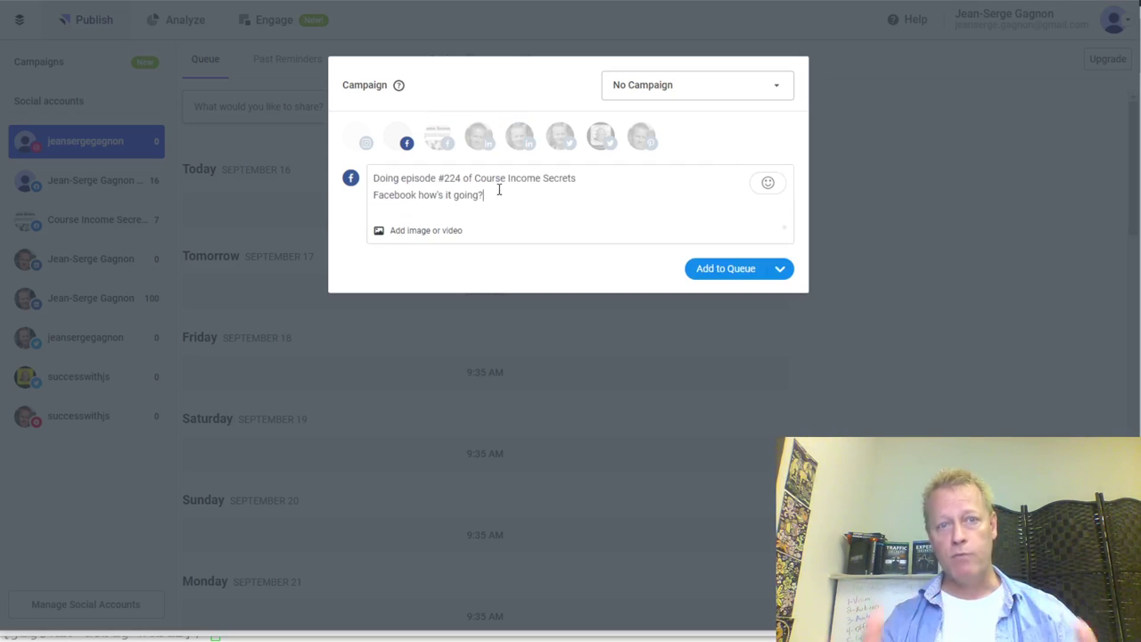
# Add both LinkedIn accounts, the Twitter profile and the Course Income Secrets Facebook page as destinations, and examine the LinkedIn and Twitter versions
pyautogui.click(479, 141)
pyautogui.click(520, 141)
pyautogui.click(560, 141)
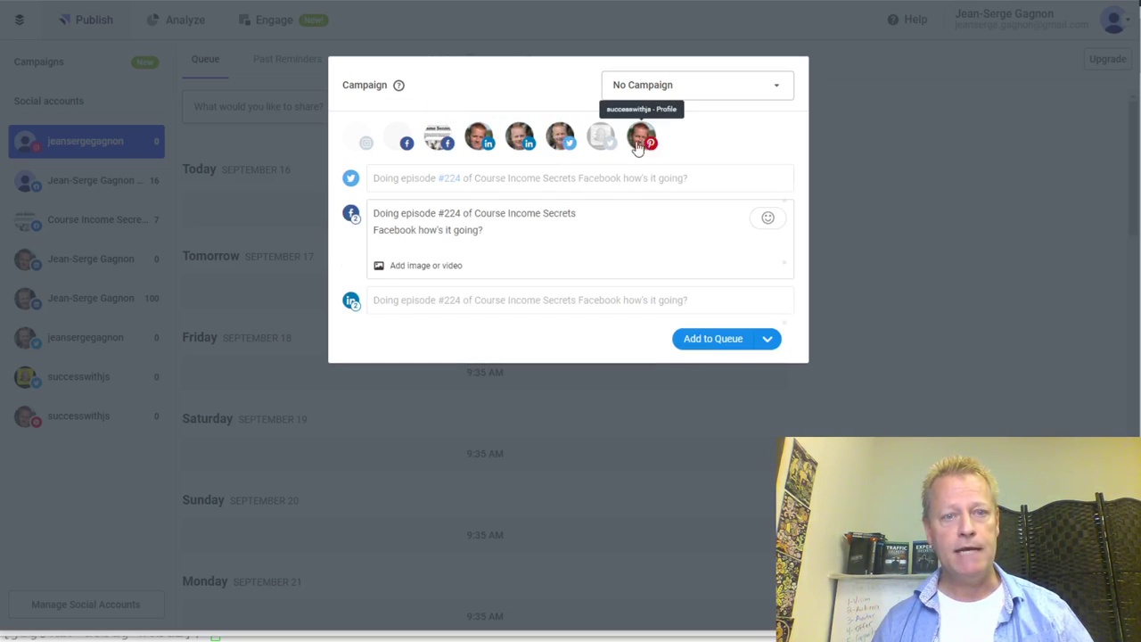
pyautogui.click(480, 302)
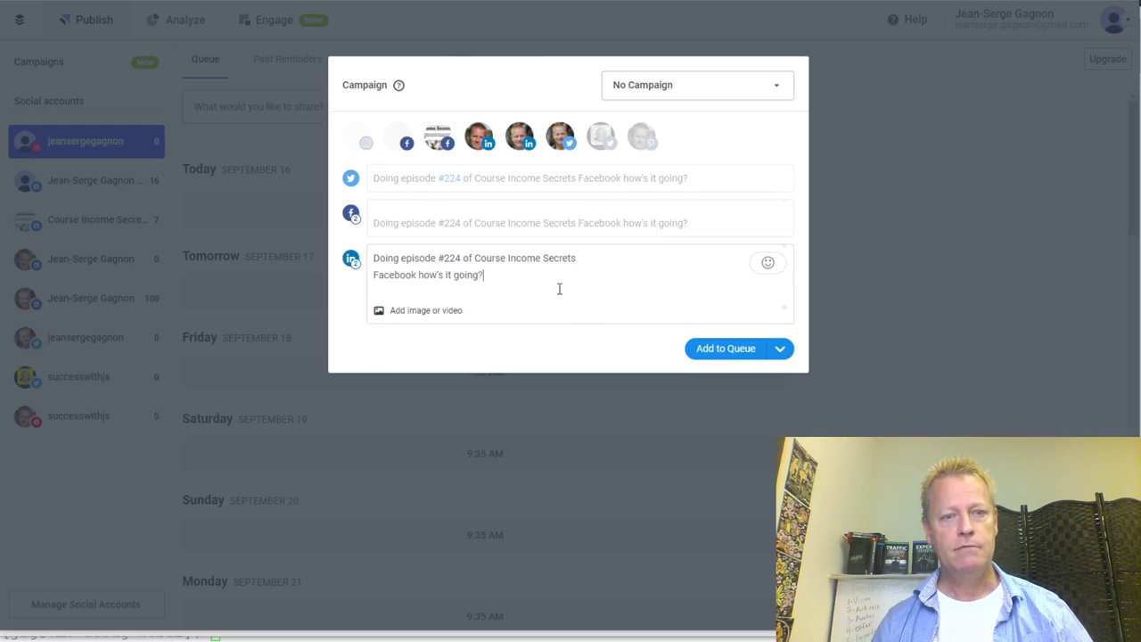
pyautogui.doubleClick(385, 277)
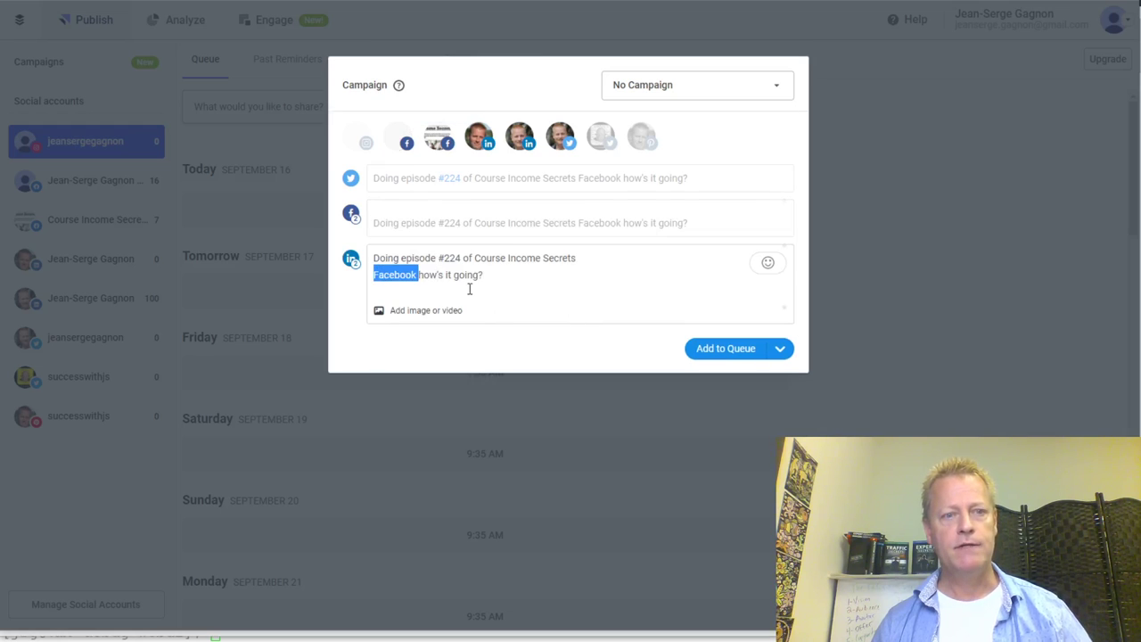
pyautogui.click(422, 182)
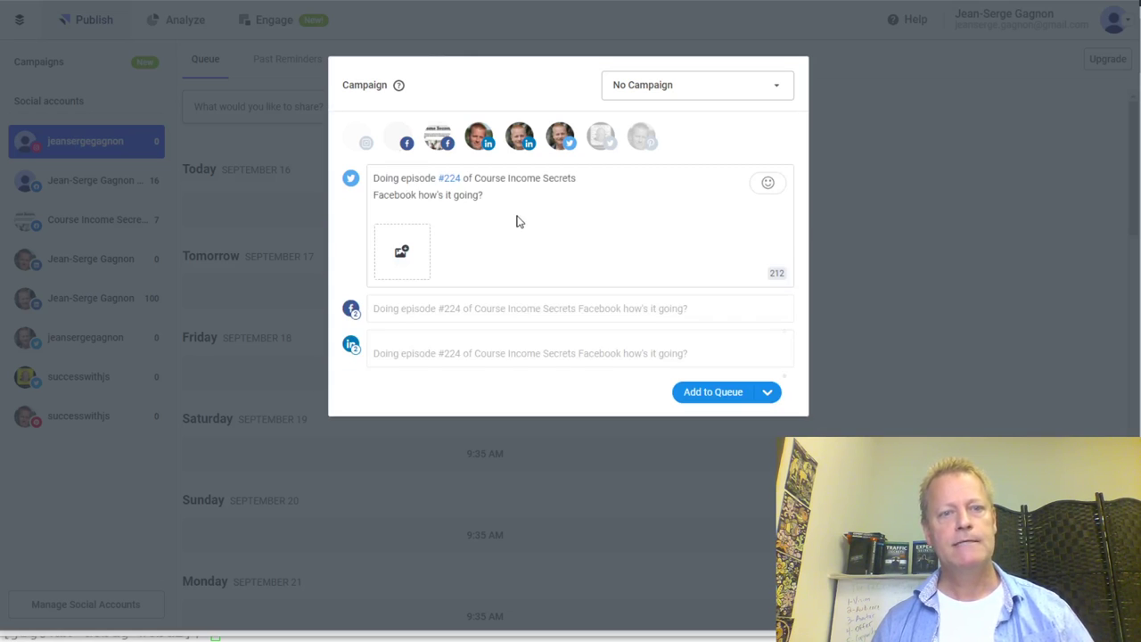
# Deselect both LinkedIn accounts, the Twitter profile and the Course Income Secrets page so only the Facebook group remains
pyautogui.click(486, 146)
pyautogui.click(521, 140)
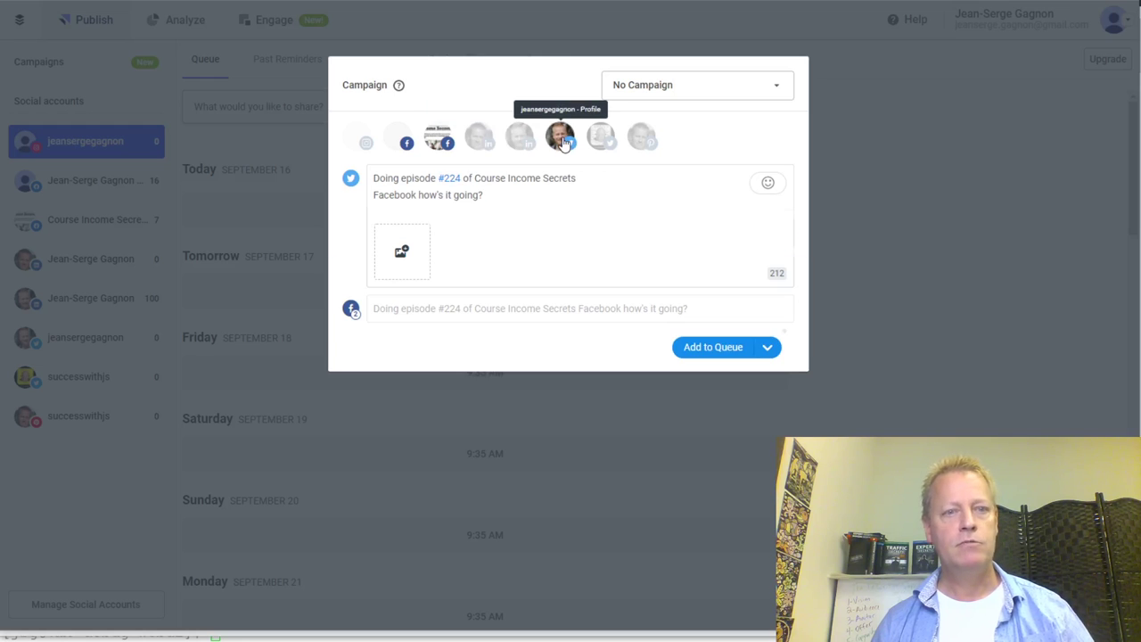
pyautogui.click(562, 140)
pyautogui.click(436, 140)
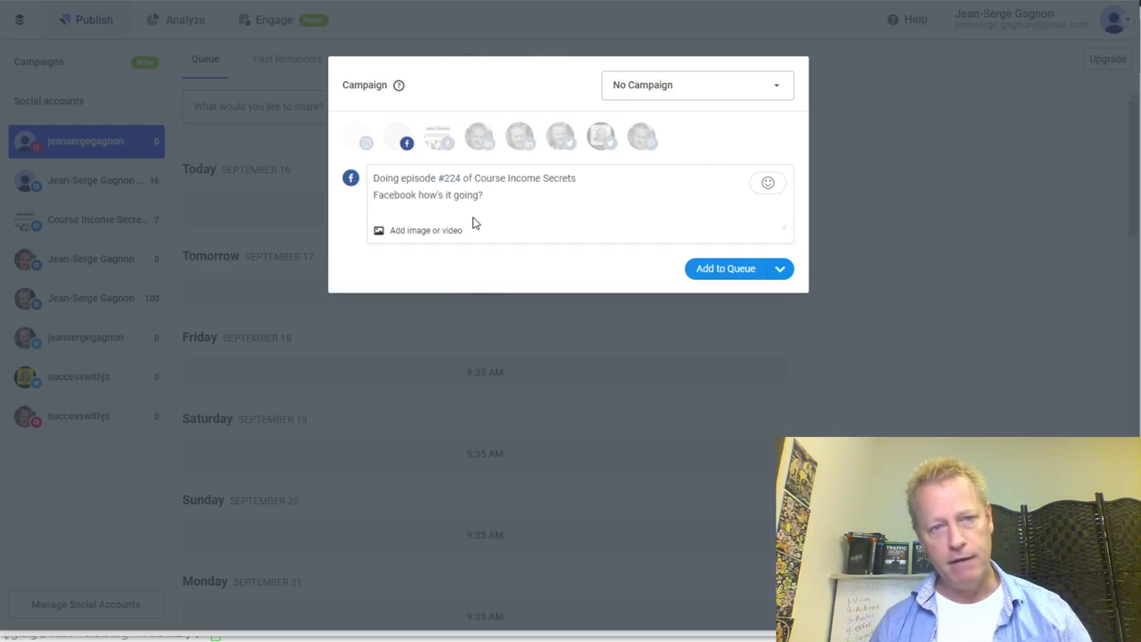
pyautogui.moveTo(494, 194); pyautogui.dragTo(357, 212)
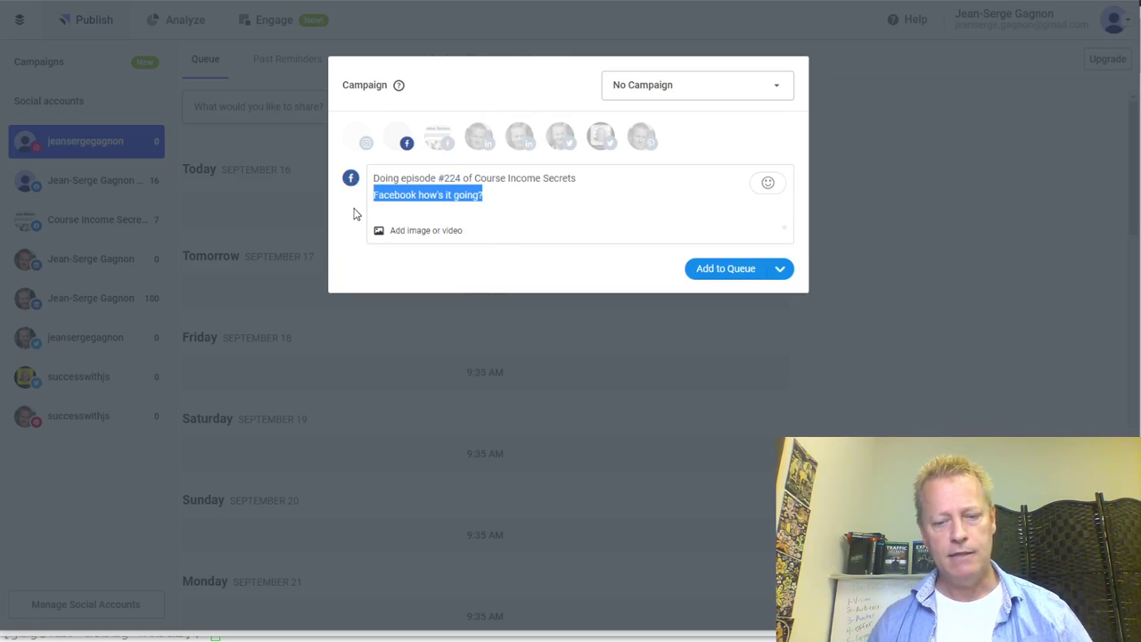
pyautogui.press('BackSpace')
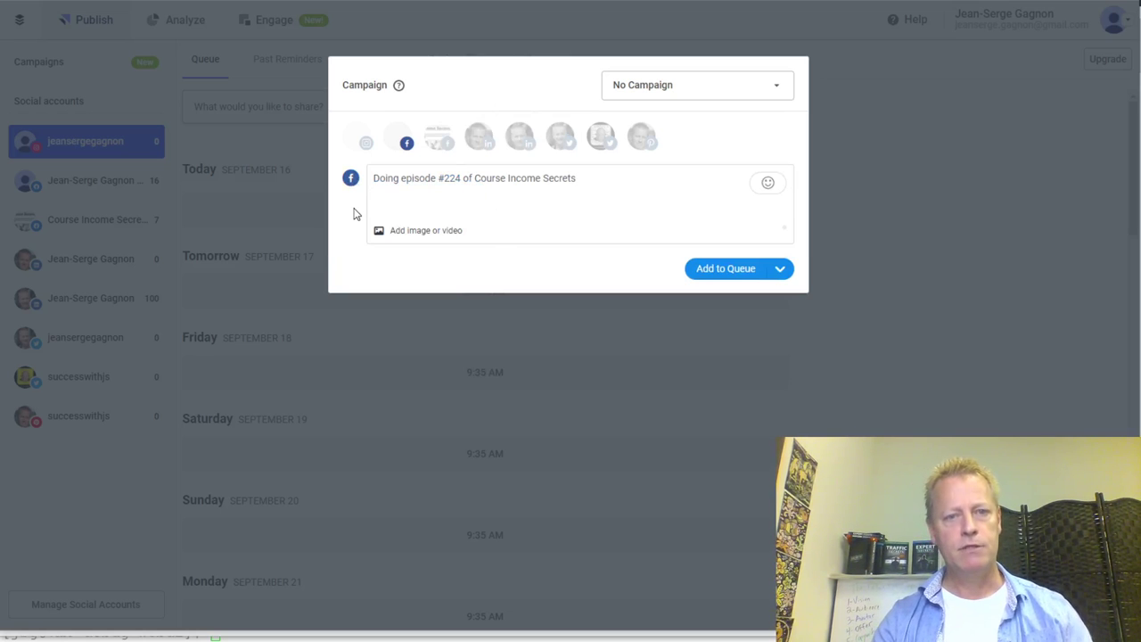
pyautogui.press('Return')
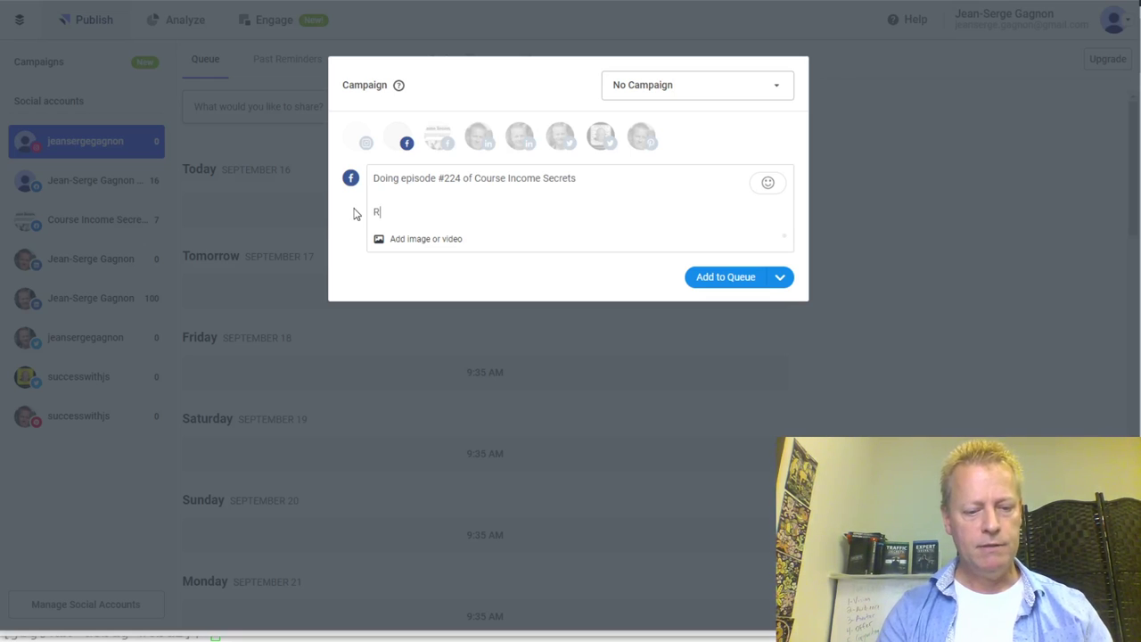
pyautogui.write('Read the blog ')
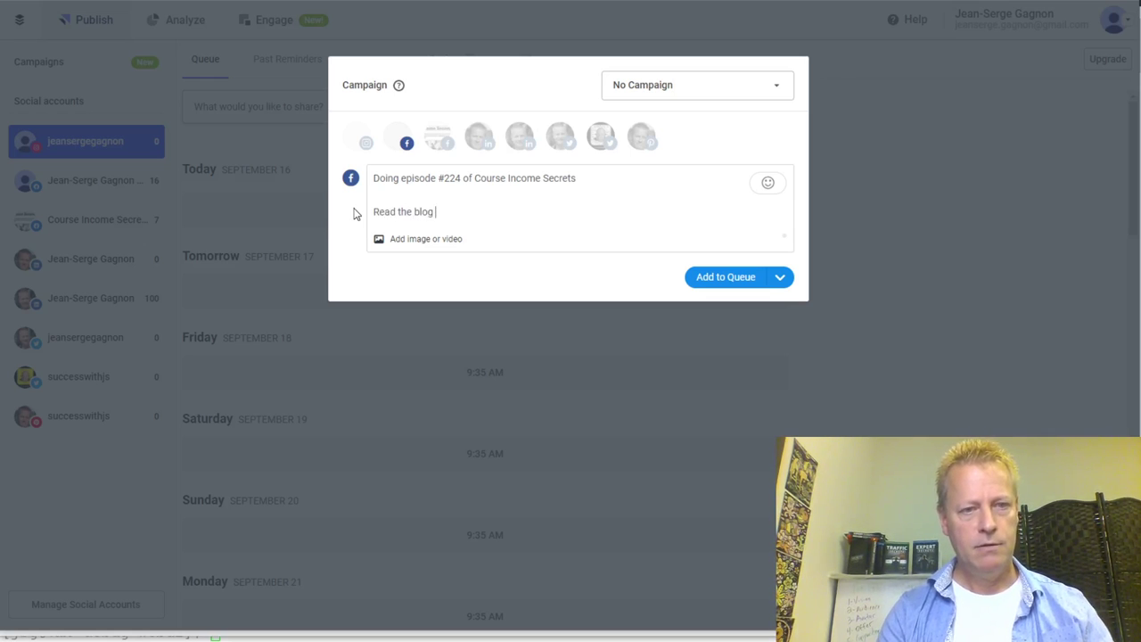
pyautogui.write('at https')
pyautogui.write('://cis22')
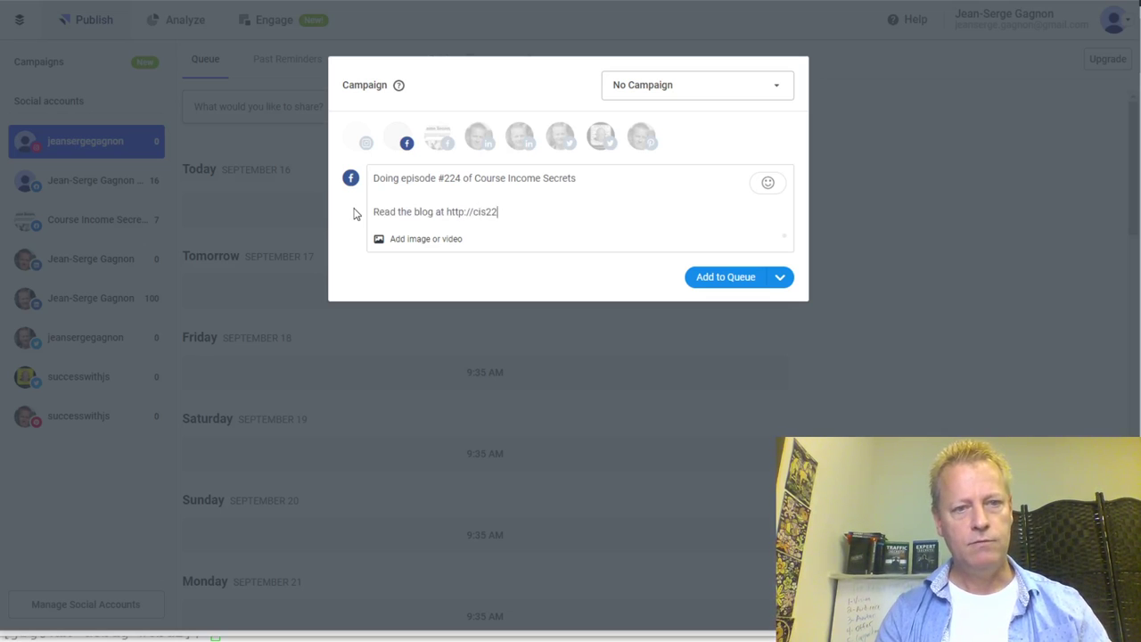
pyautogui.write('4.jsagnon.com')
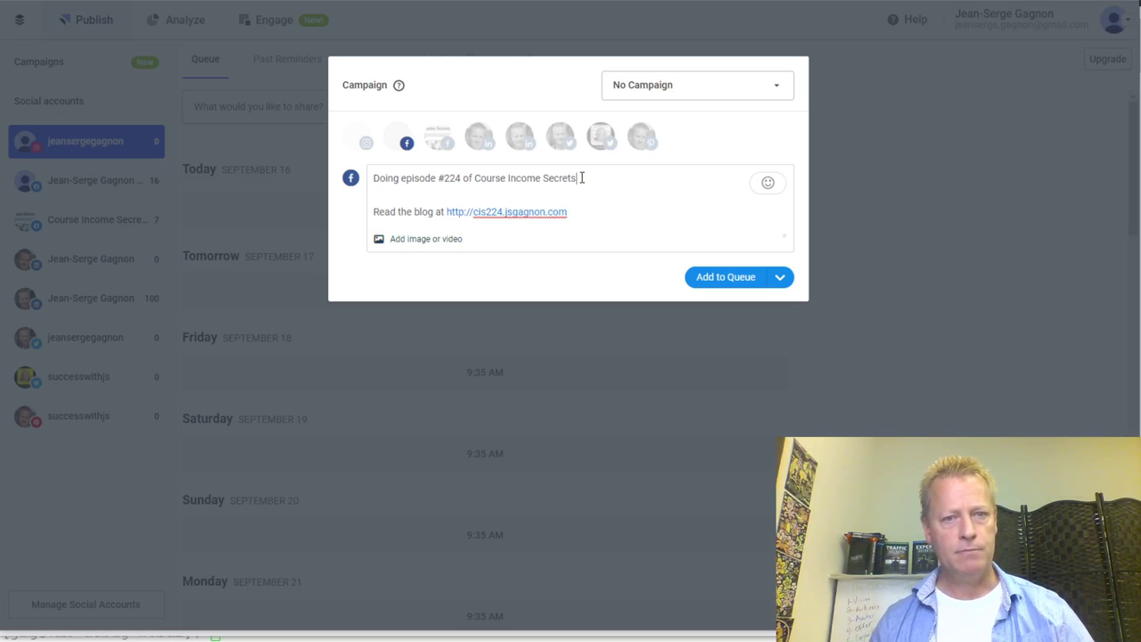
pyautogui.write('All about buffer')
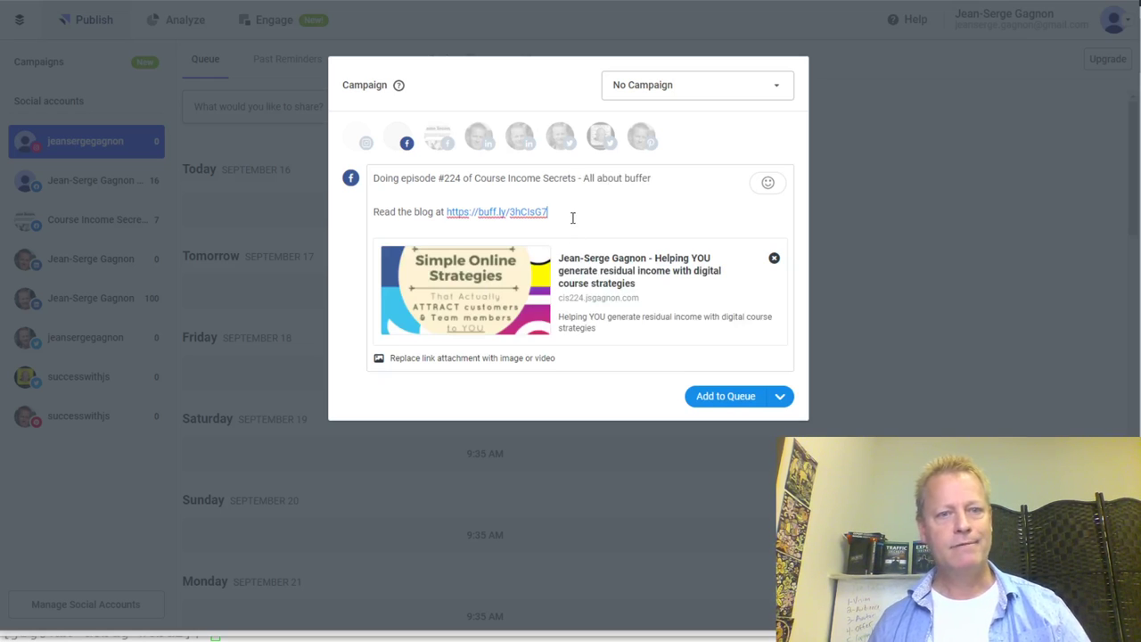
# Unshorten the blog link in the post text, and remove the link preview attachment
pyautogui.moveTo(495, 211)
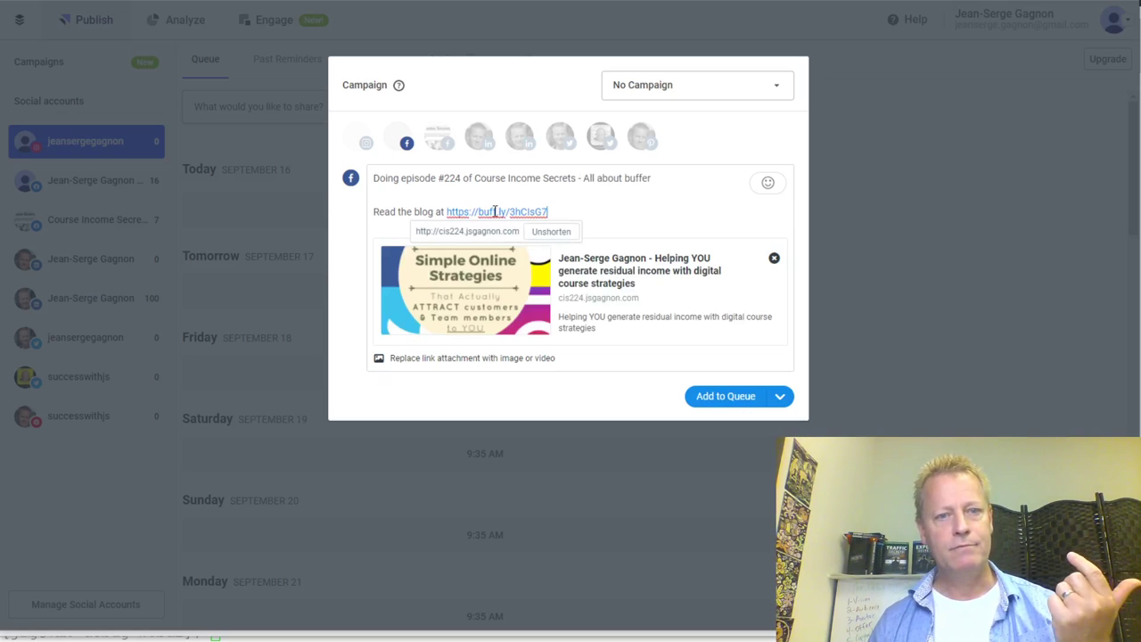
pyautogui.click(545, 231)
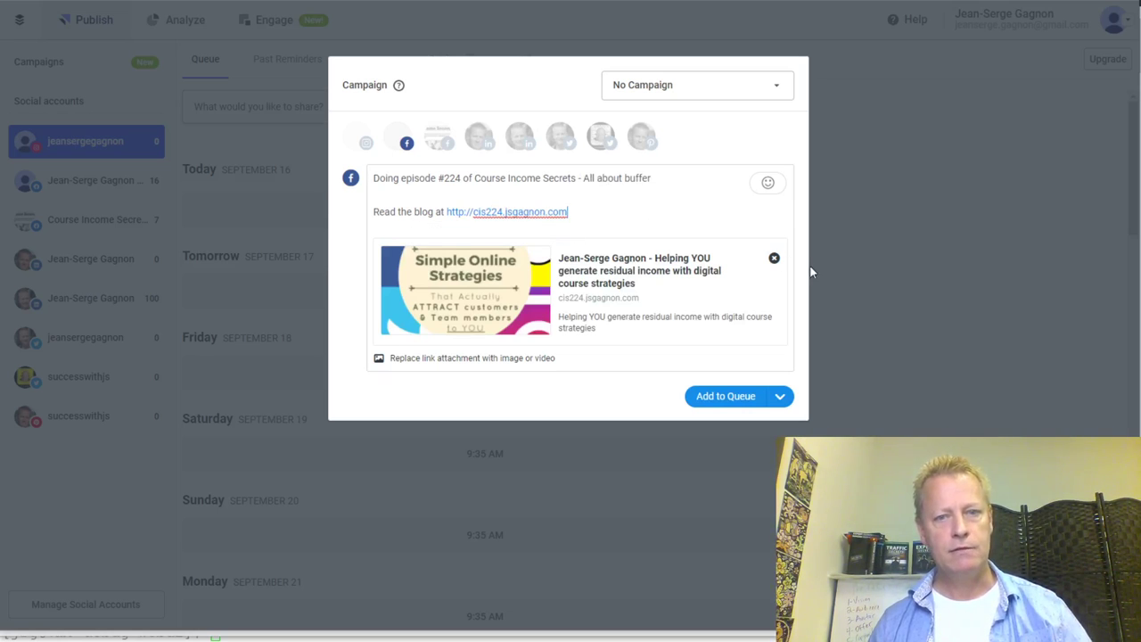
pyautogui.click(773, 257)
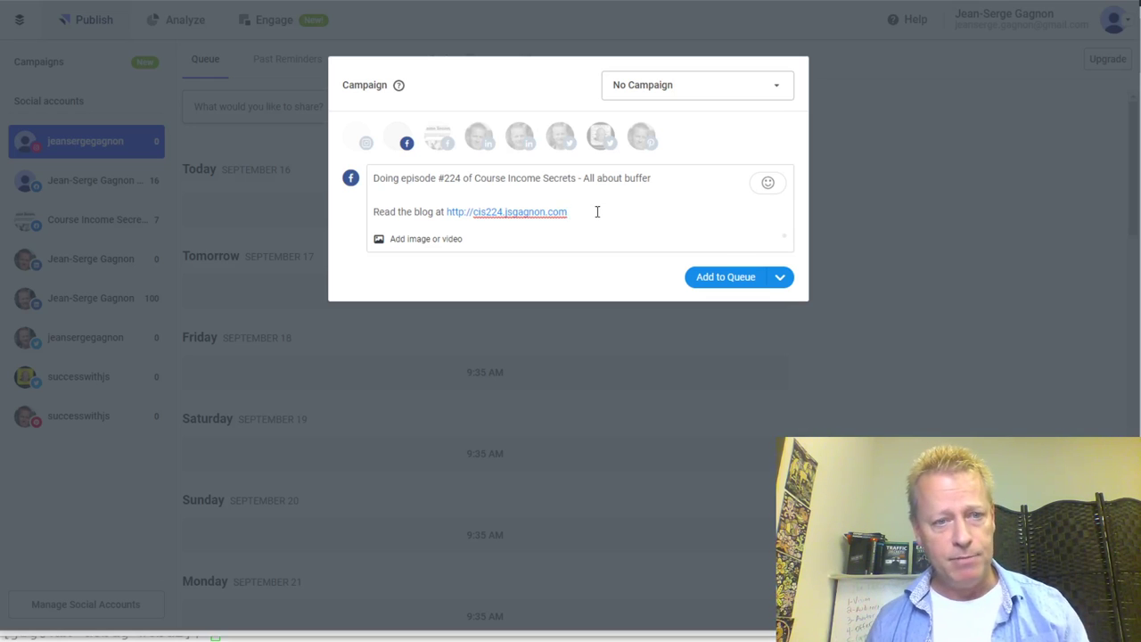
pyautogui.moveTo(479, 218)
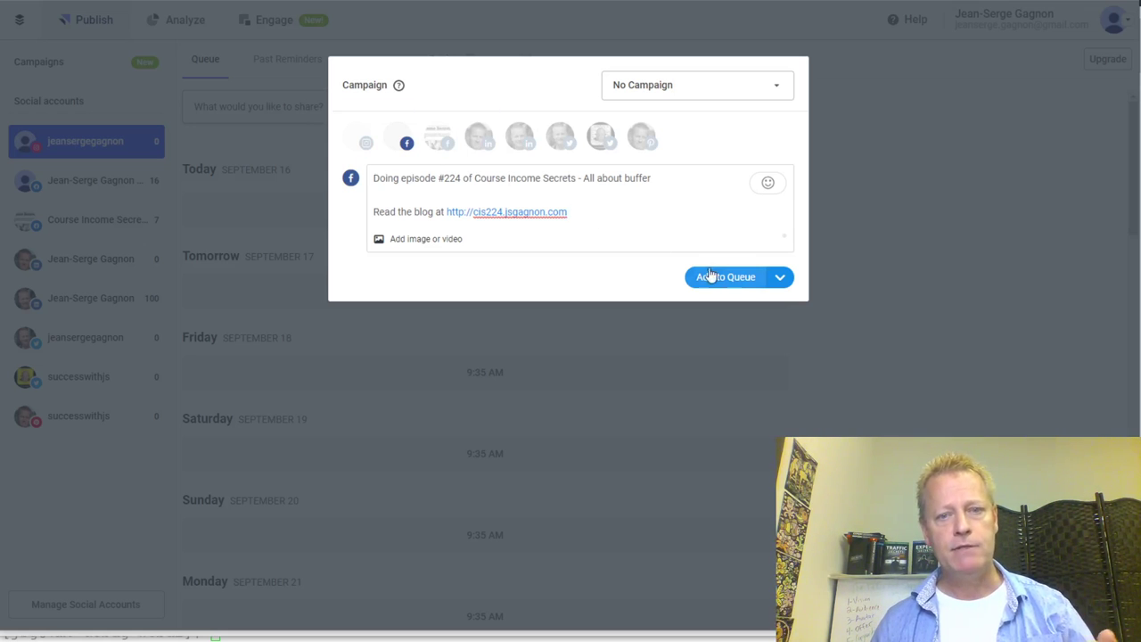
# View the alternative sharing options, and add the Course Income Secrets Facebook page and the LinkedIn page and profile as destinations
pyautogui.click(781, 279)
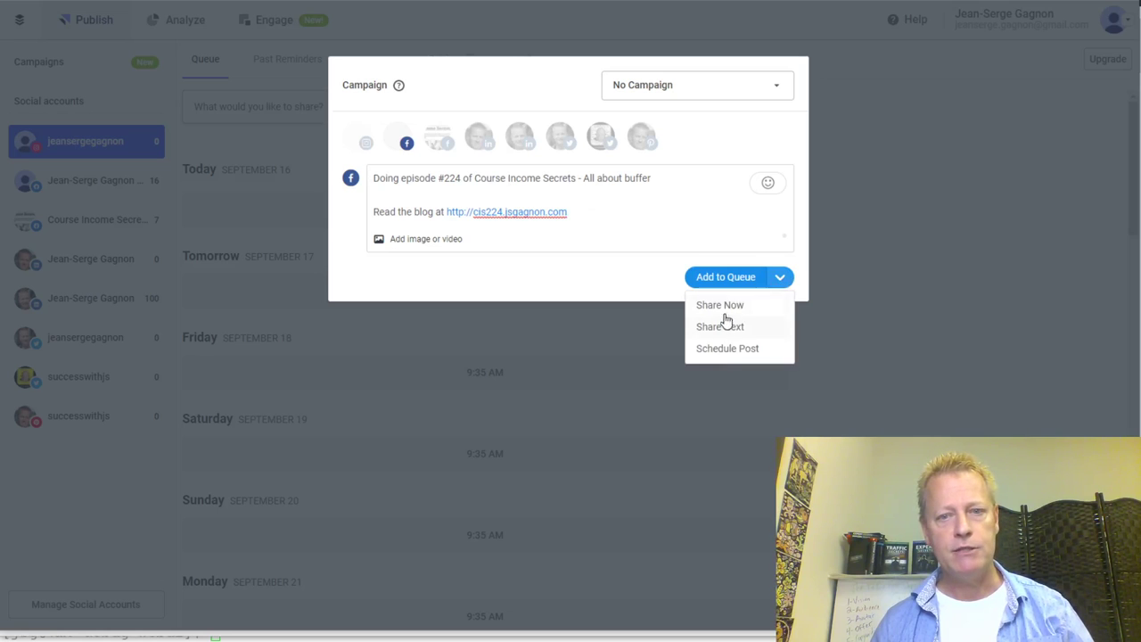
pyautogui.click(479, 136)
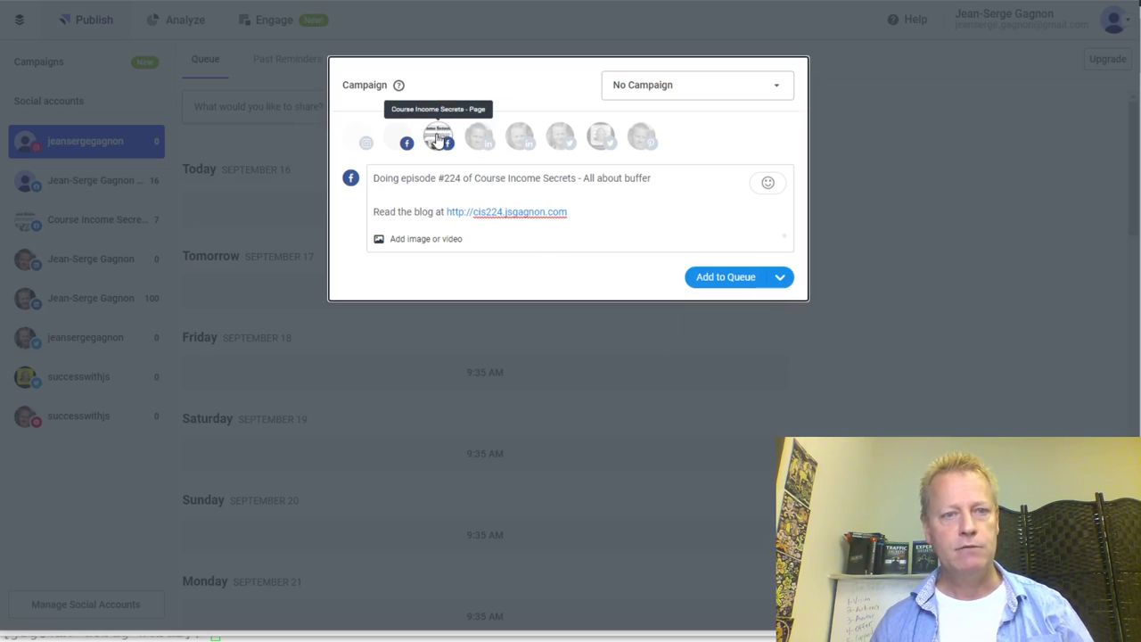
pyautogui.click(441, 135)
pyautogui.click(520, 141)
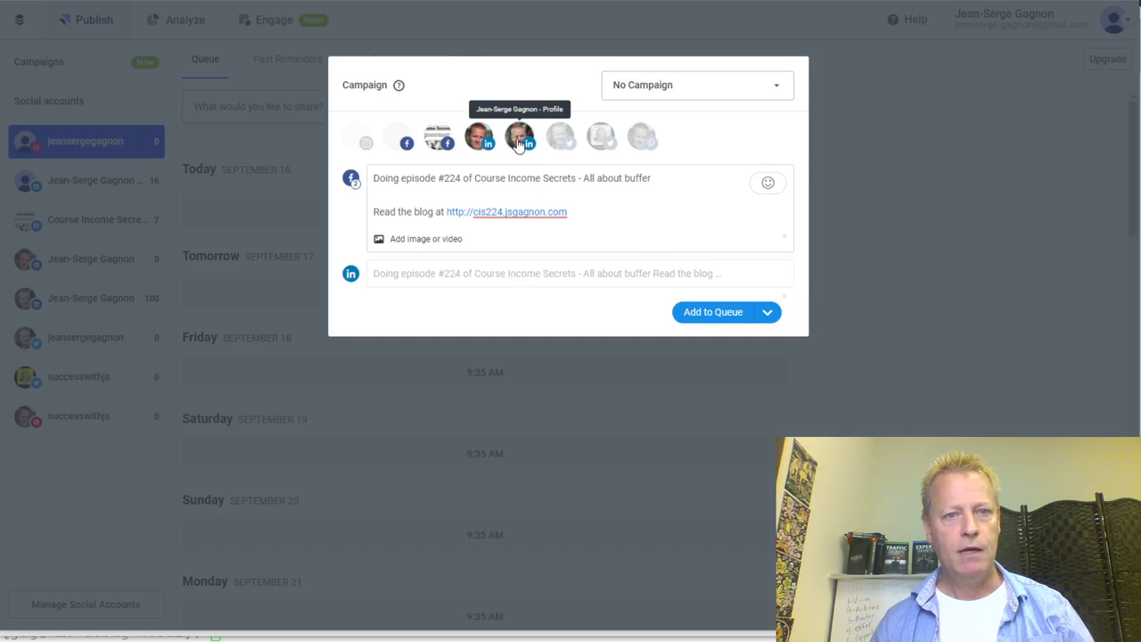
# Add the personal Twitter profile as a destination and view the alternative sharing options
pyautogui.click(560, 140)
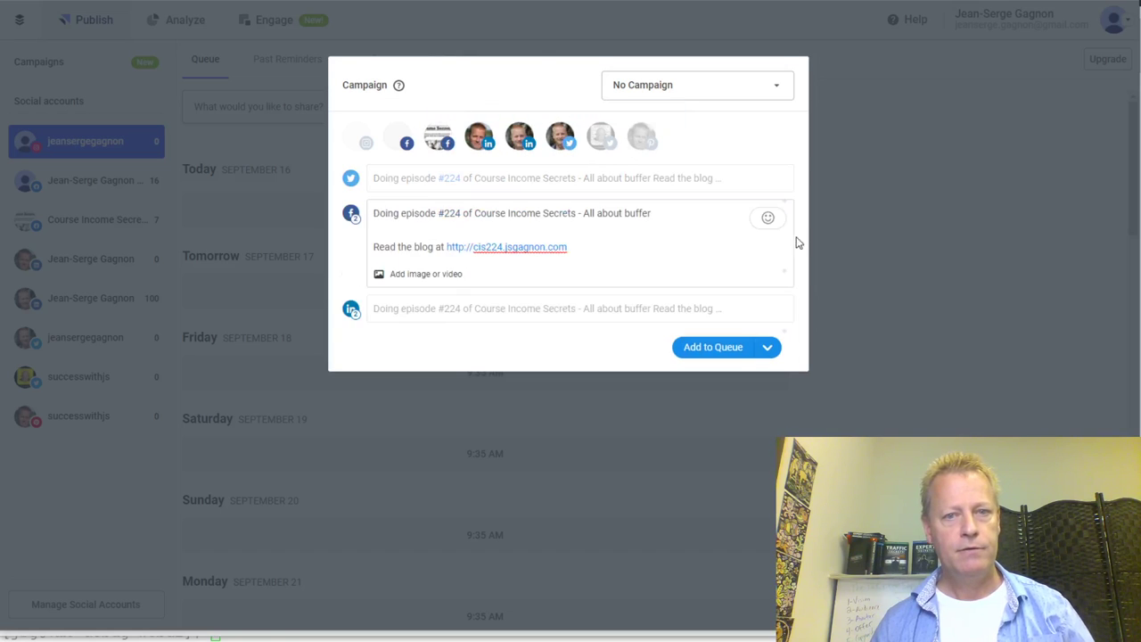
pyautogui.click(767, 350)
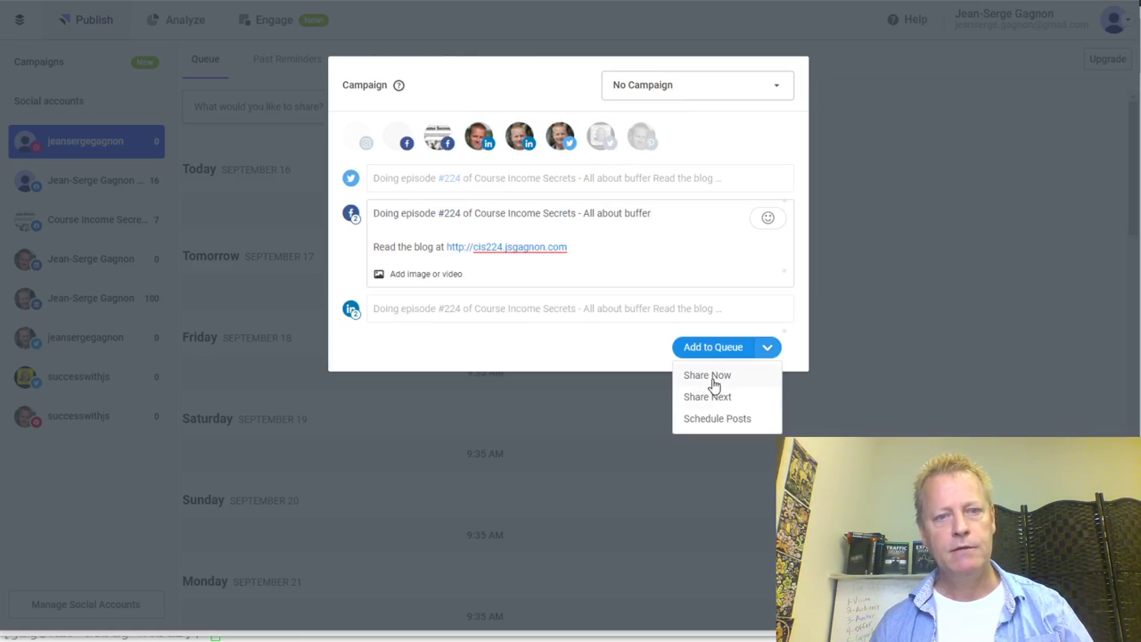
pyautogui.click(394, 248)
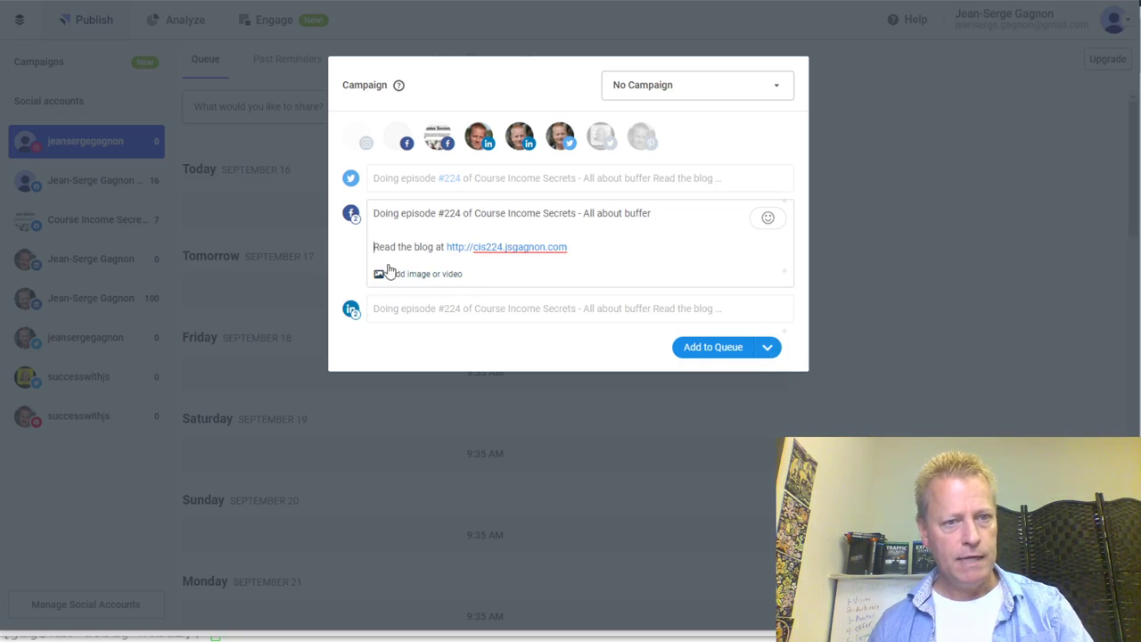
# Deselect the Twitter profile, both LinkedIn accounts and the Course Income Secrets page so only the Facebook group remains
pyautogui.click(565, 147)
pyautogui.click(520, 141)
pyautogui.click(479, 141)
pyautogui.click(450, 151)
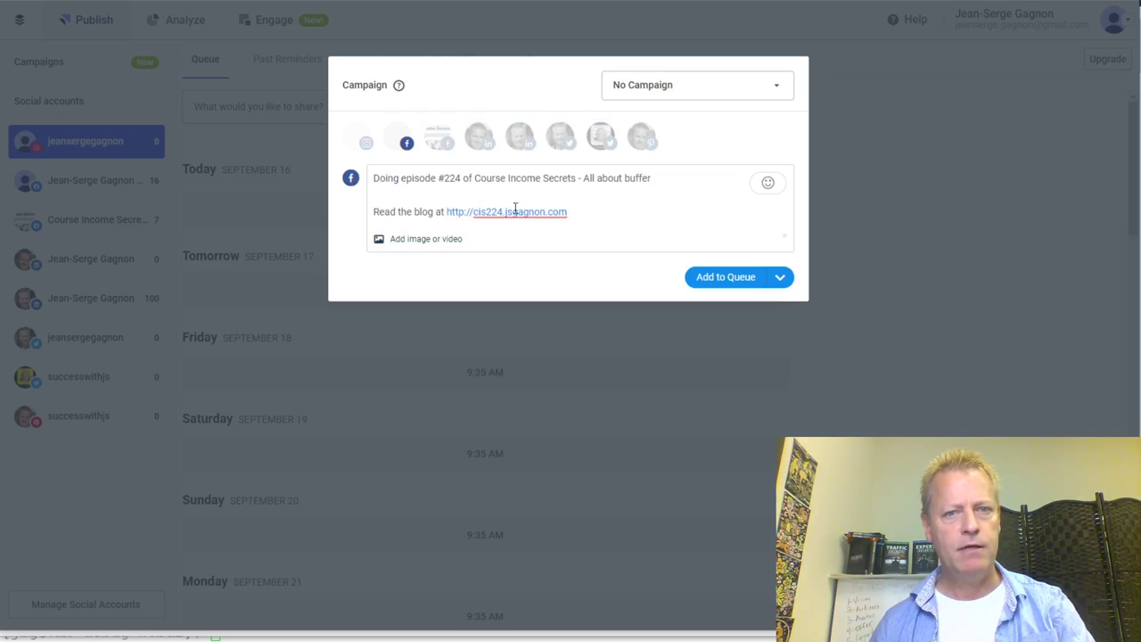
# Append " and posting right now" to the first line of the post
pyautogui.click(446, 215)
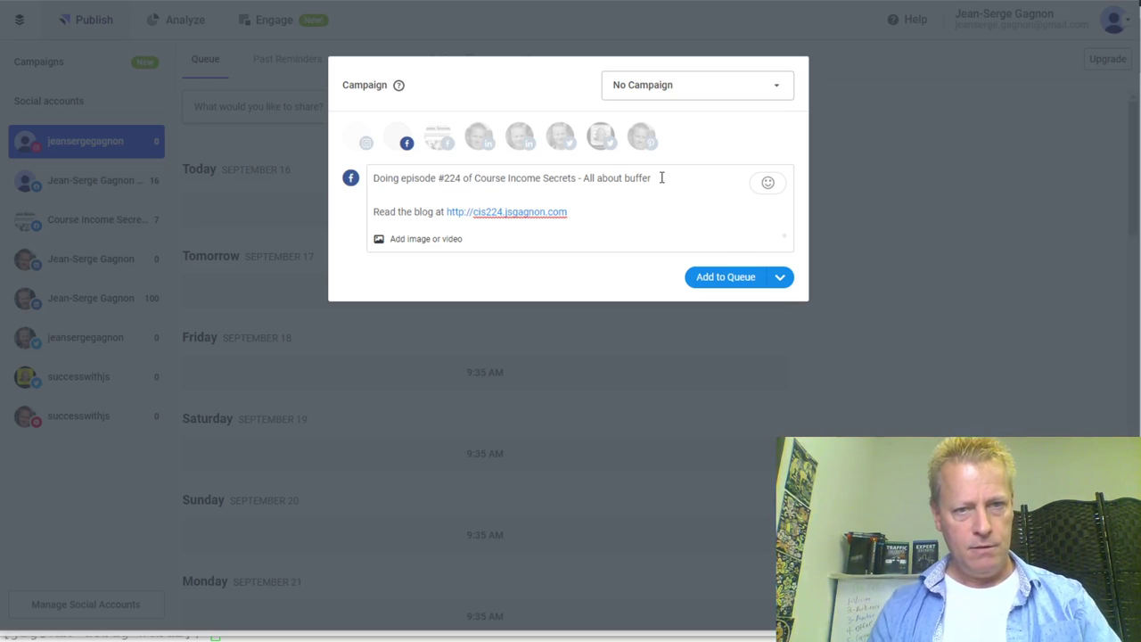
pyautogui.hotkey('ctrl', 'p')
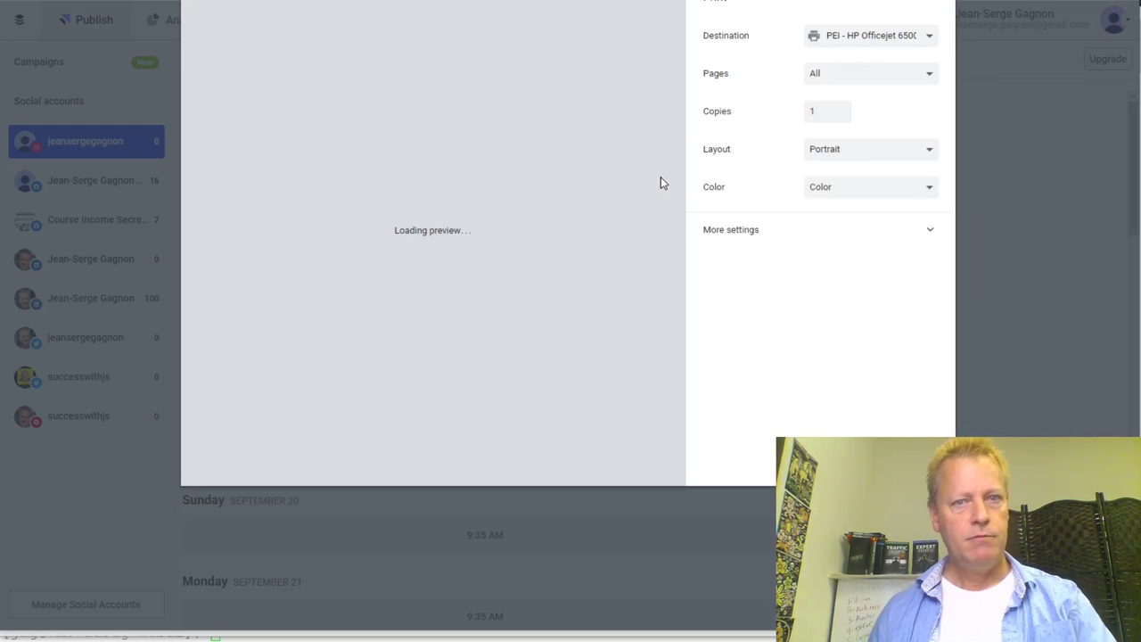
pyautogui.press('Escape')
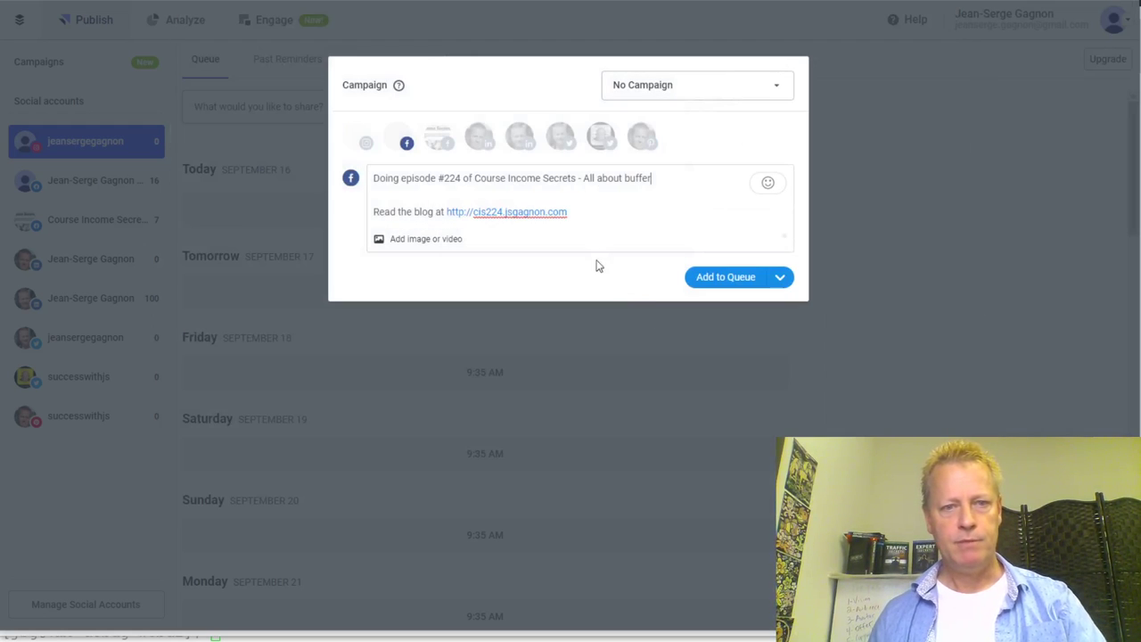
pyautogui.write('and ')
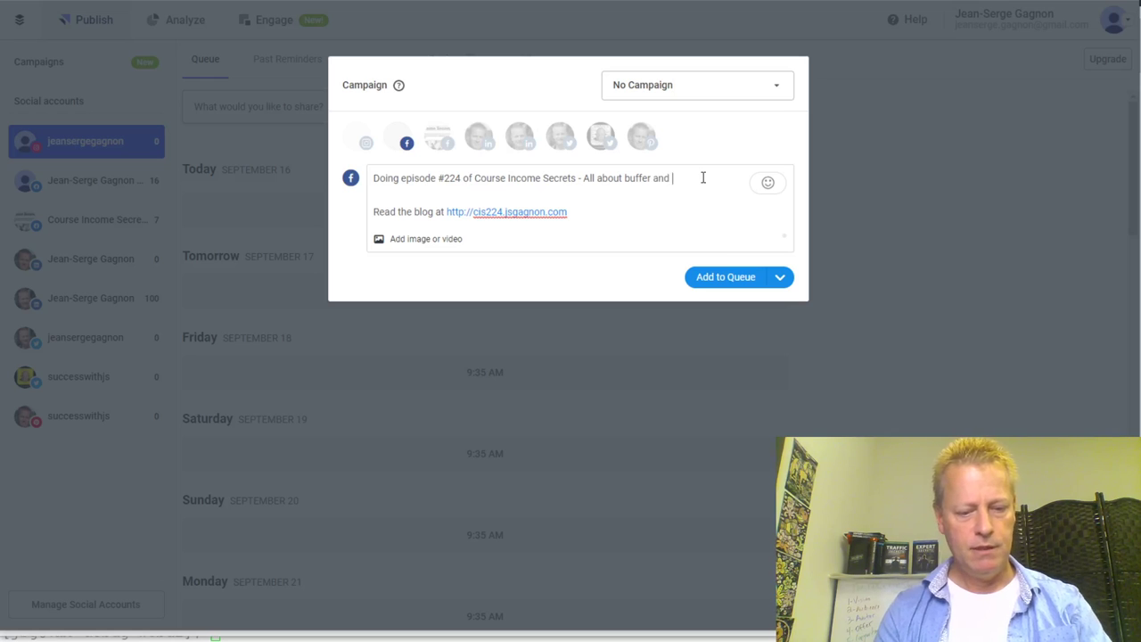
pyautogui.write('posting')
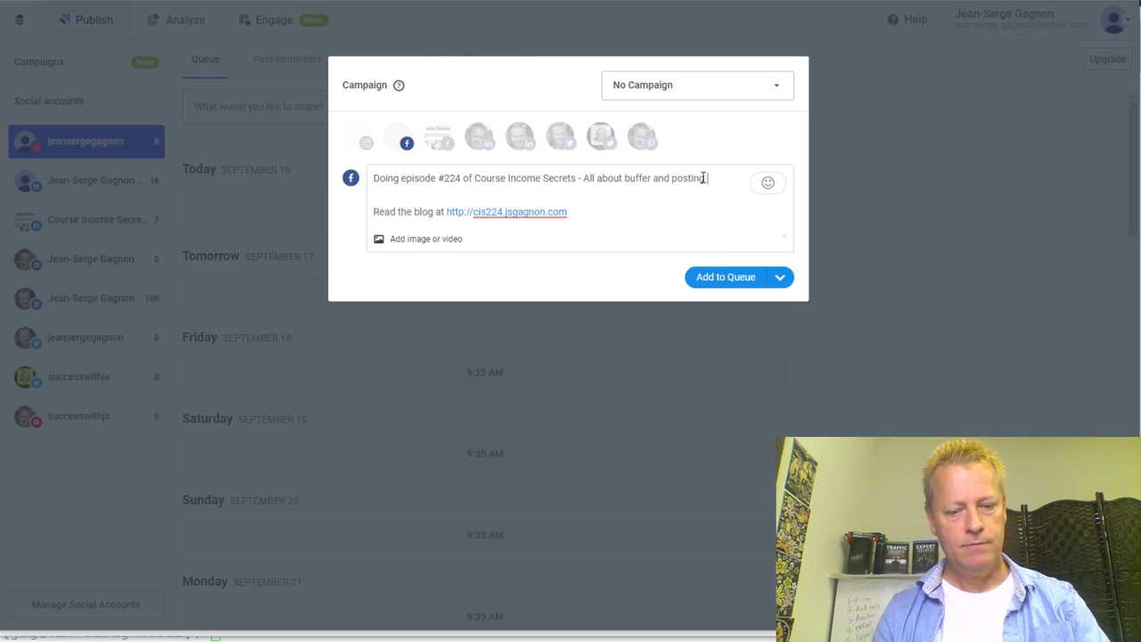
pyautogui.write(' right now  ')
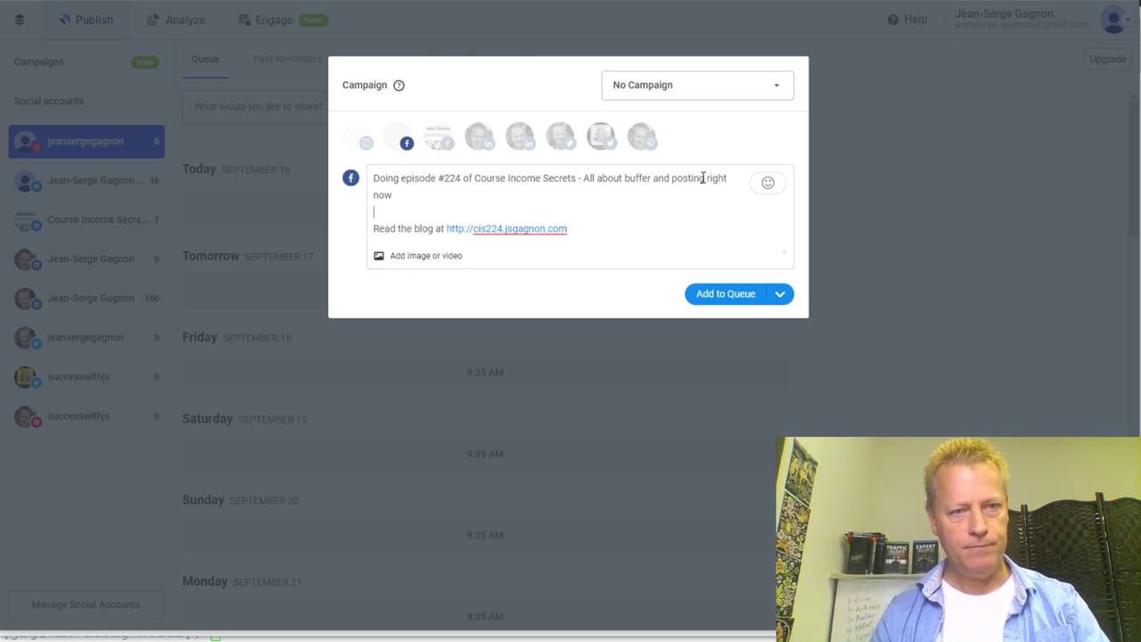
pyautogui.write('Once the bl')
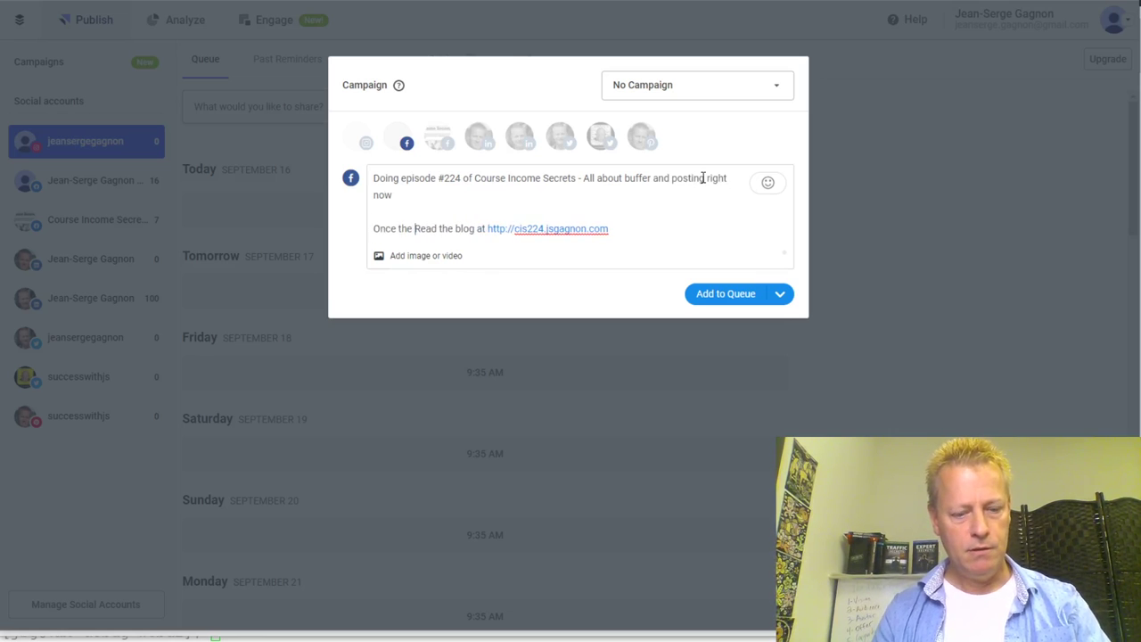
pyautogui.write('o')
pyautogui.write('b post ')
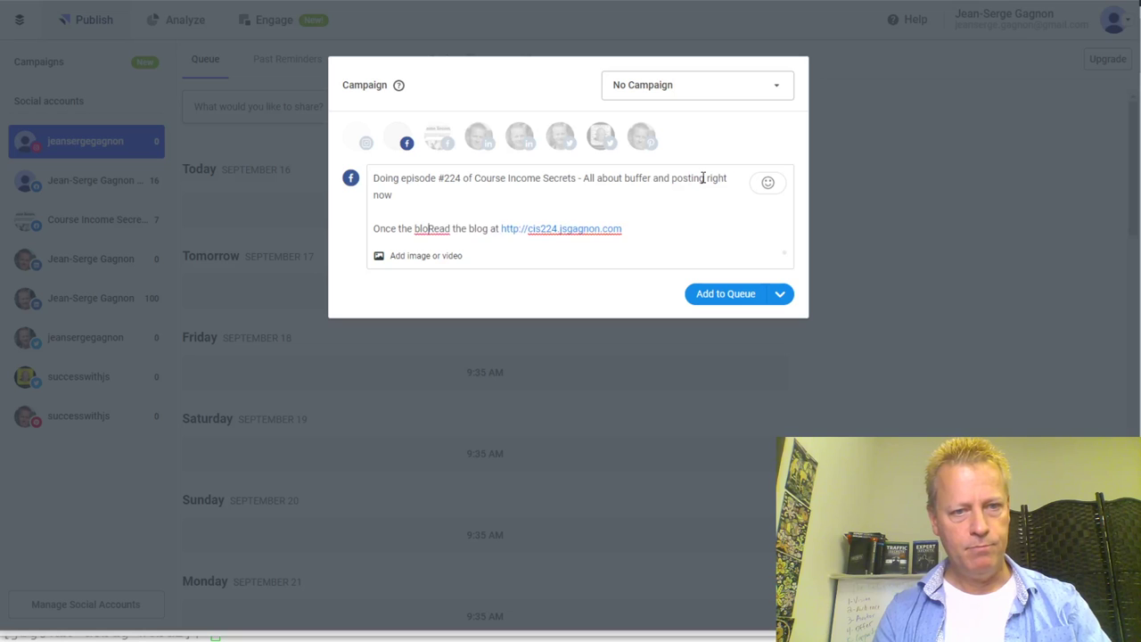
pyautogui.write('is up')
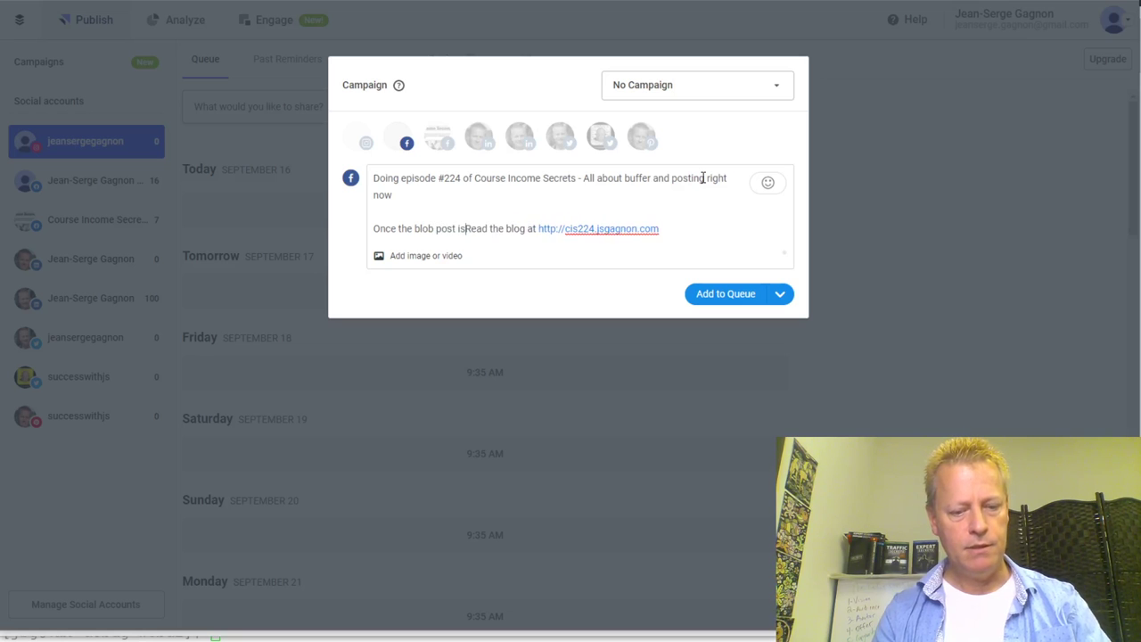
pyautogui.write(' later today.')
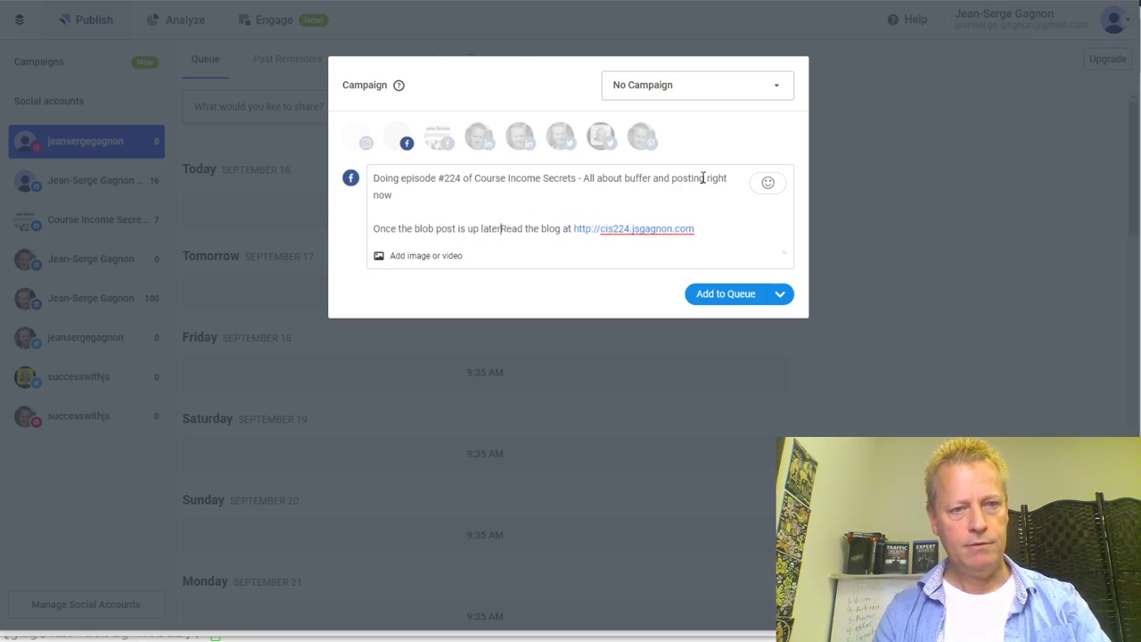
pyautogui.press('BackSpace')
pyautogui.write(', you can r')
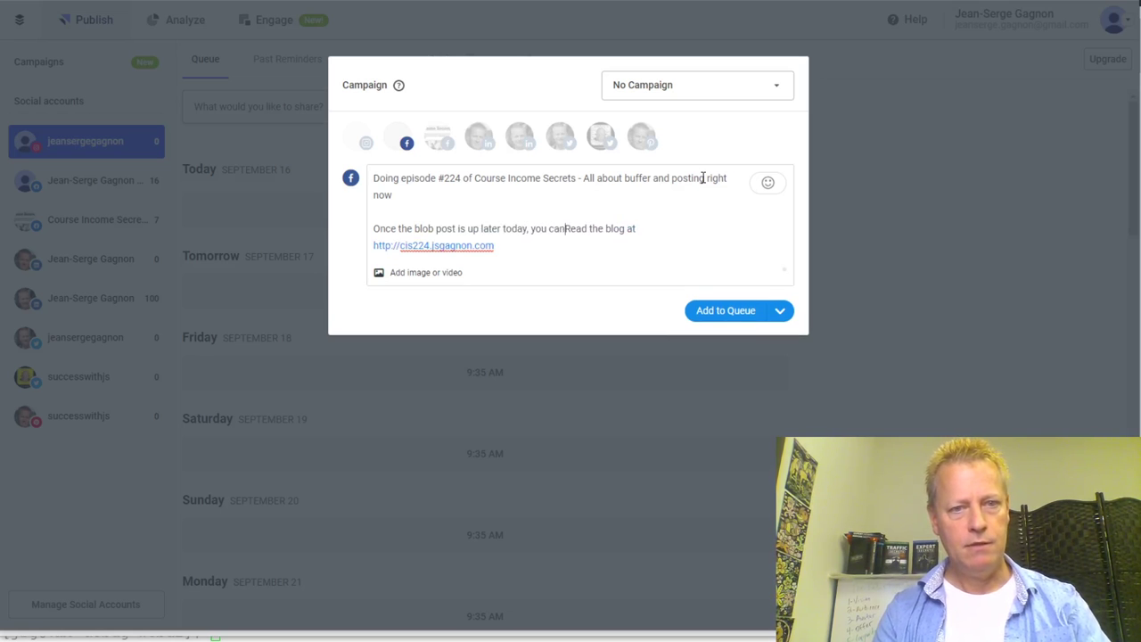
pyautogui.press('Delete')
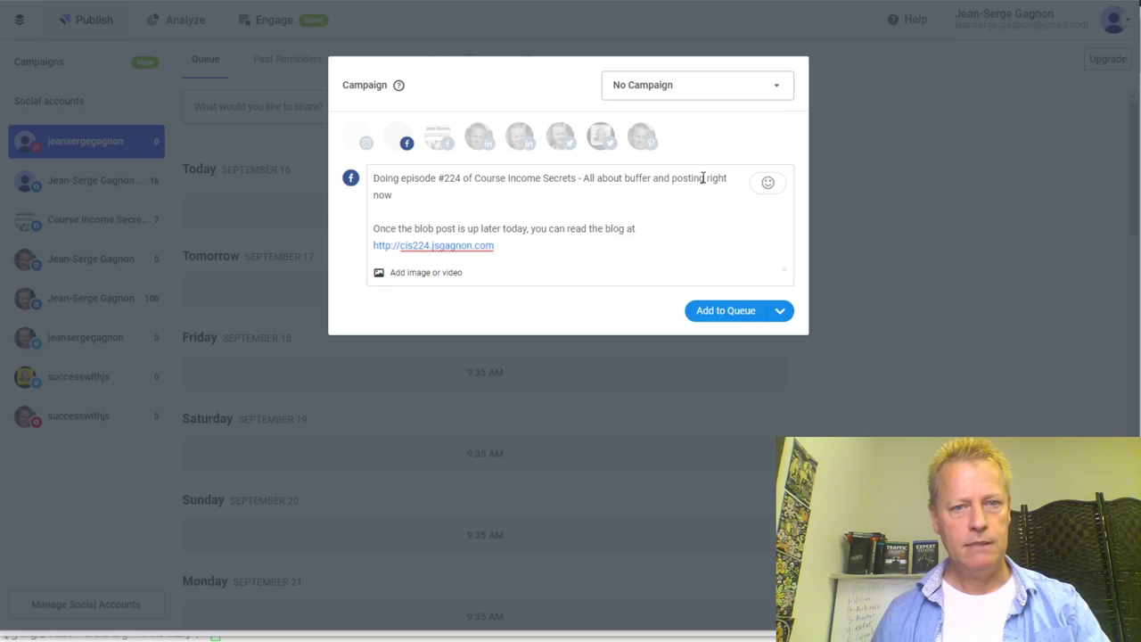
pyautogui.write('nd watch the full video  at')
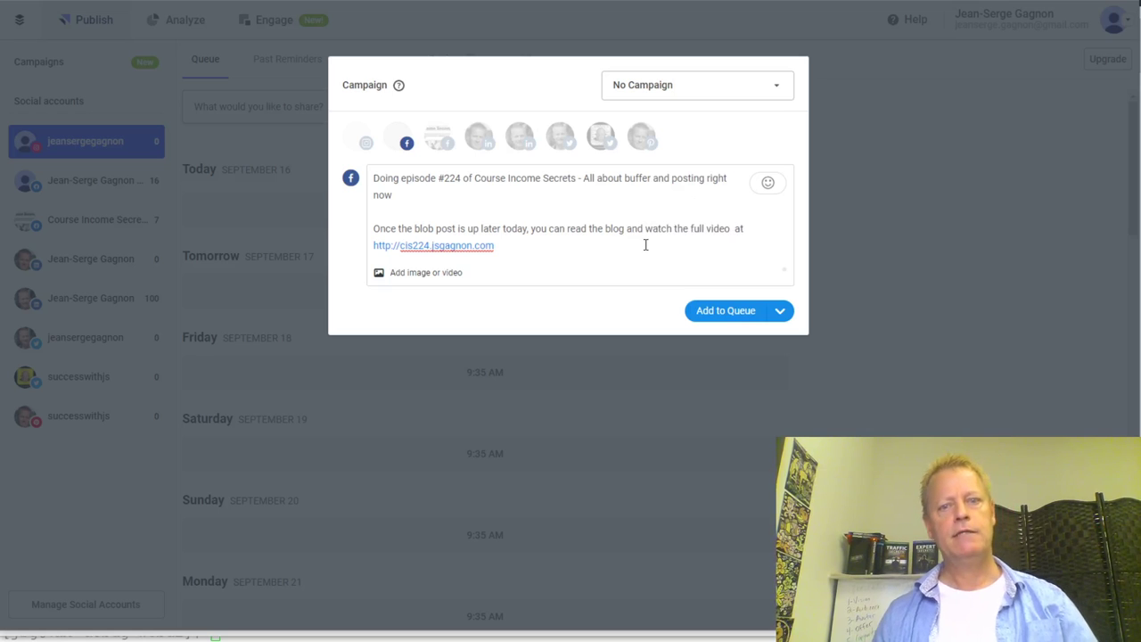
pyautogui.click(508, 214)
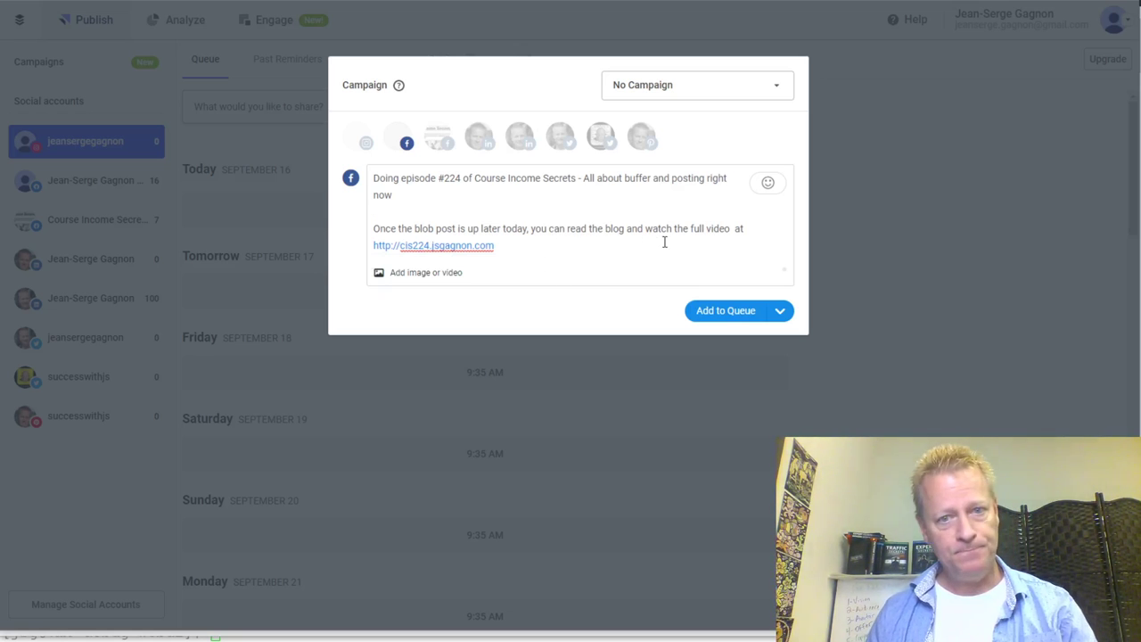
# Reselect the Course Income Secrets page, both LinkedIn accounts and the personal Twitter profile as destinations, and share the post immediately
pyautogui.click(438, 138)
pyautogui.click(479, 136)
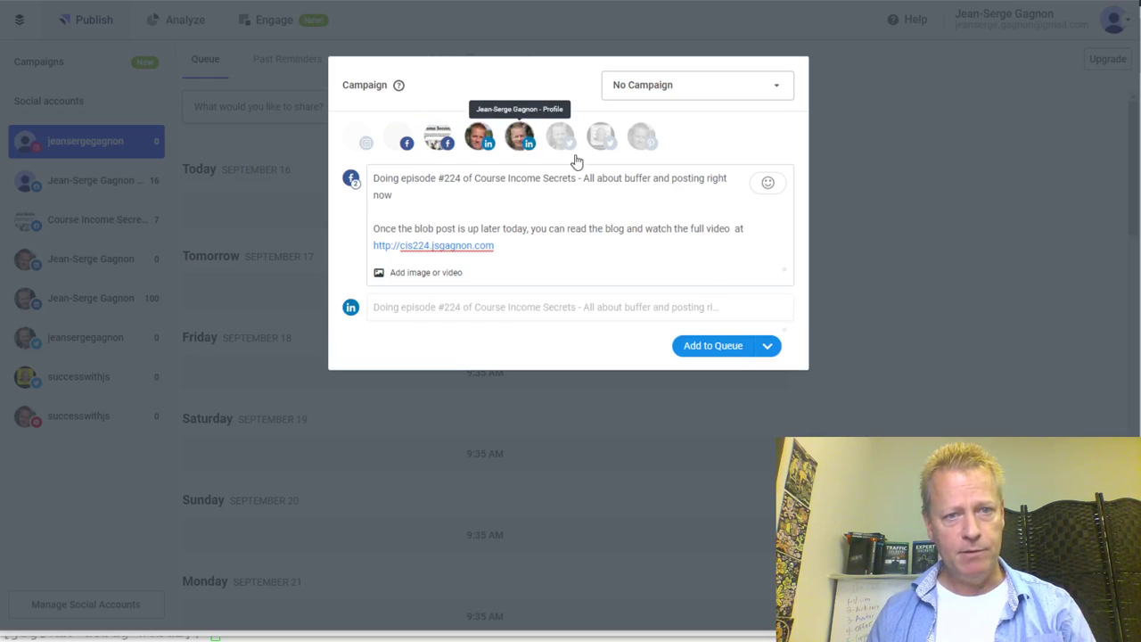
pyautogui.click(520, 136)
pyautogui.click(560, 136)
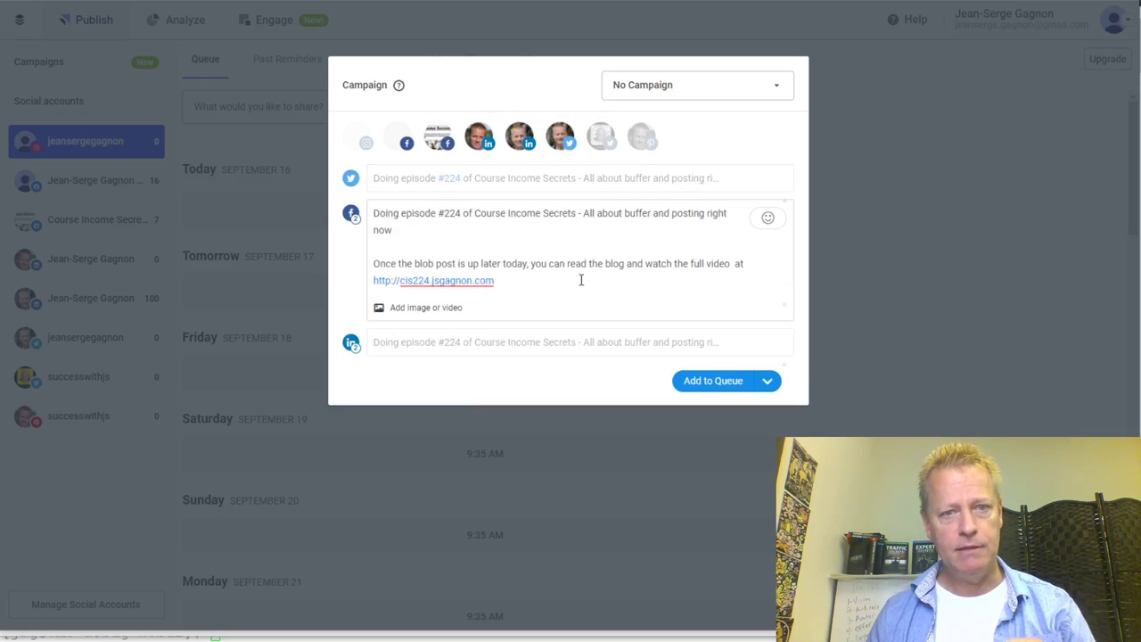
pyautogui.click(763, 382)
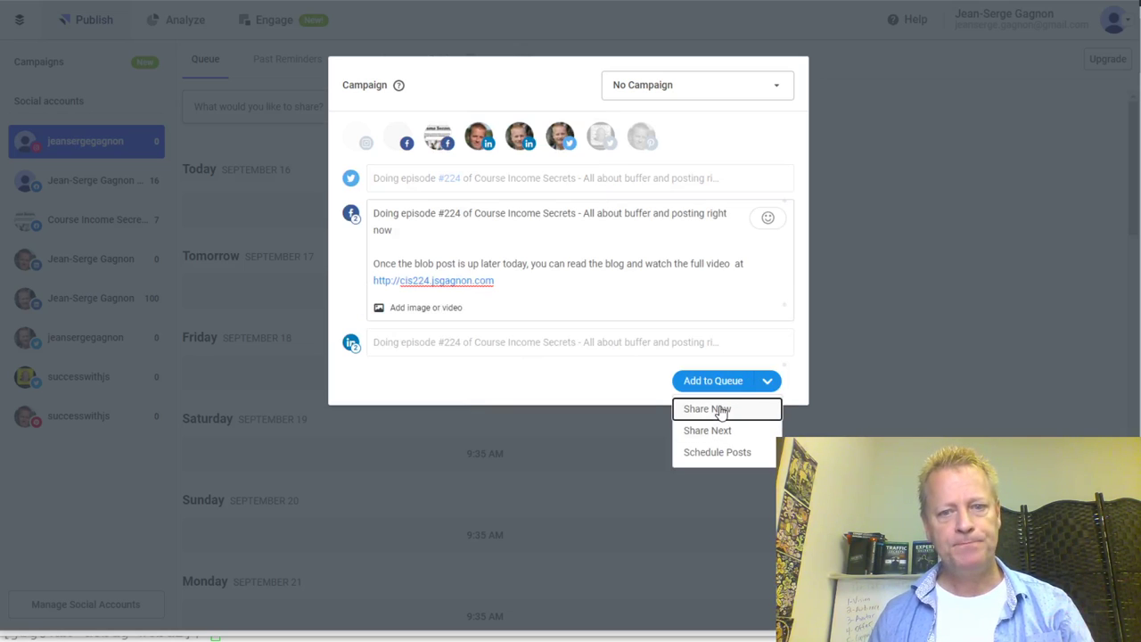
pyautogui.click(720, 410)
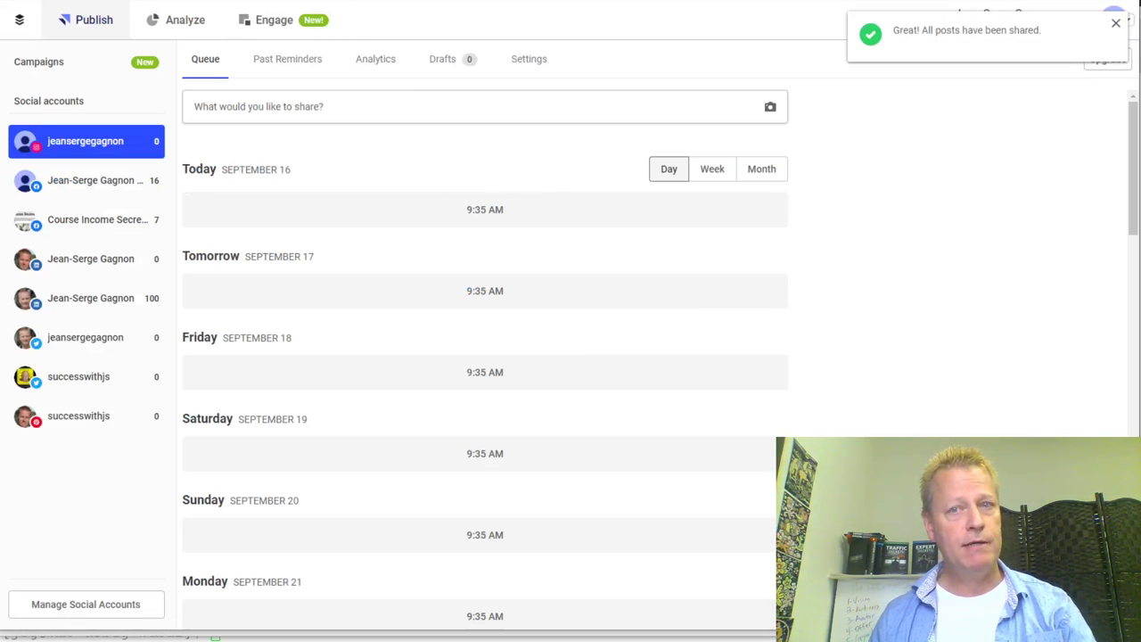
# Open LinkedIn, Twitter and Facebook in separate new browser tabs
pyautogui.click(344, 1)
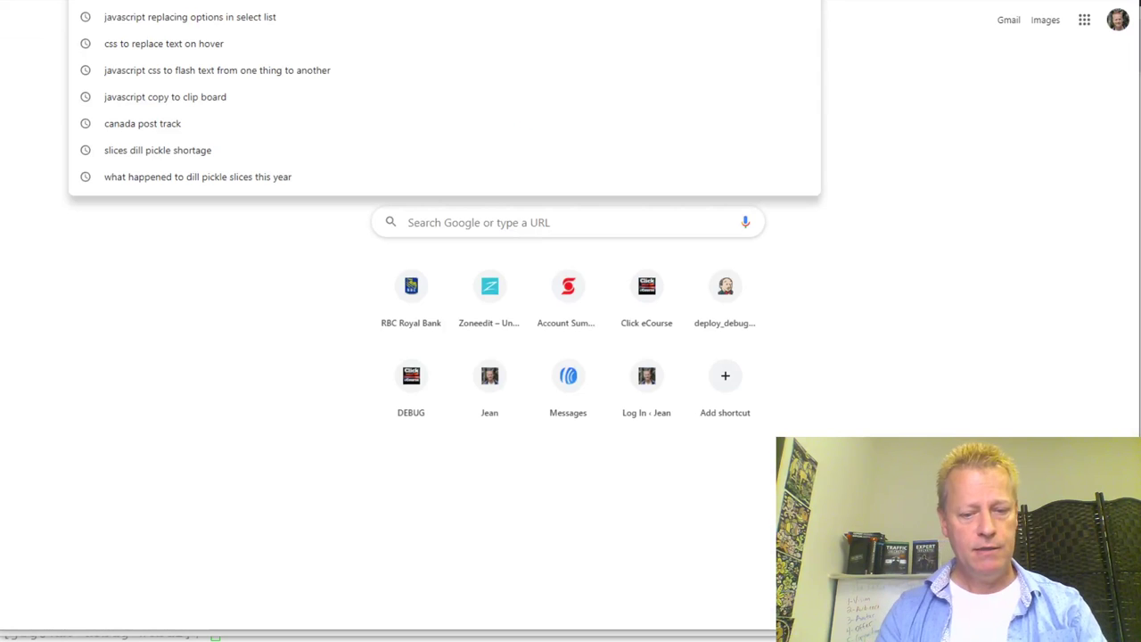
pyautogui.write('linkedin')
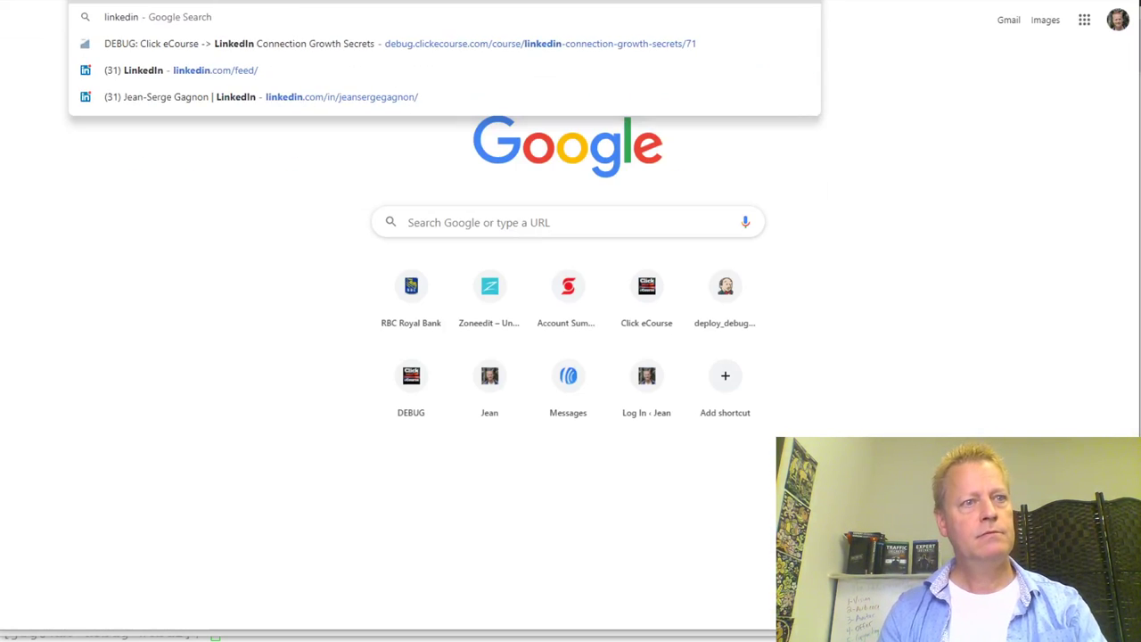
pyautogui.press('Return')
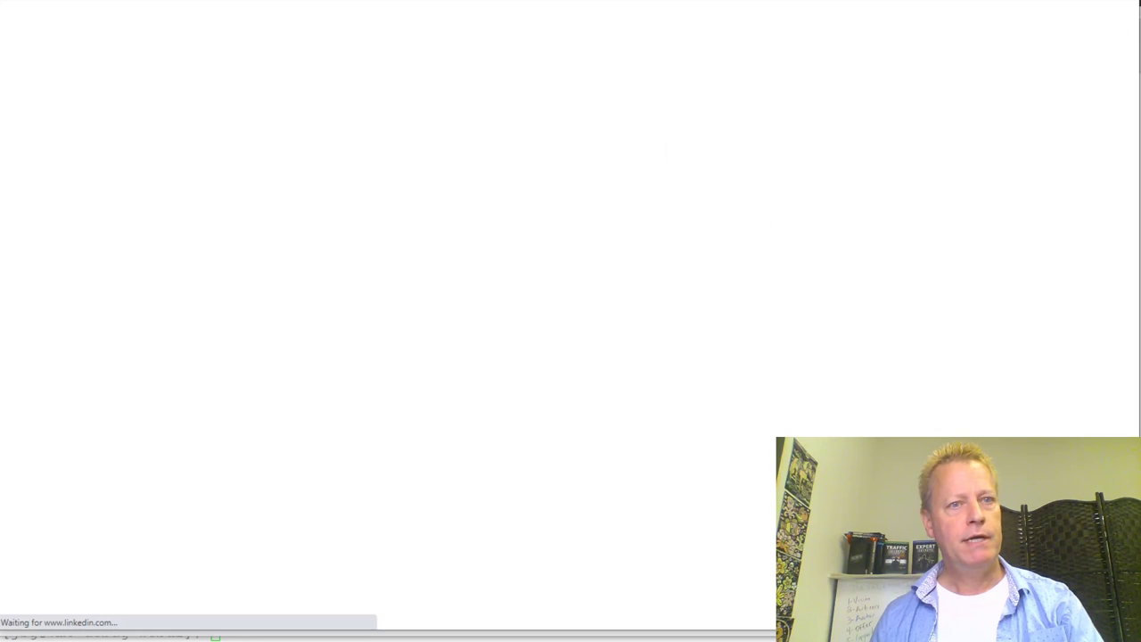
pyautogui.click(344, 1)
pyautogui.write('twitt')
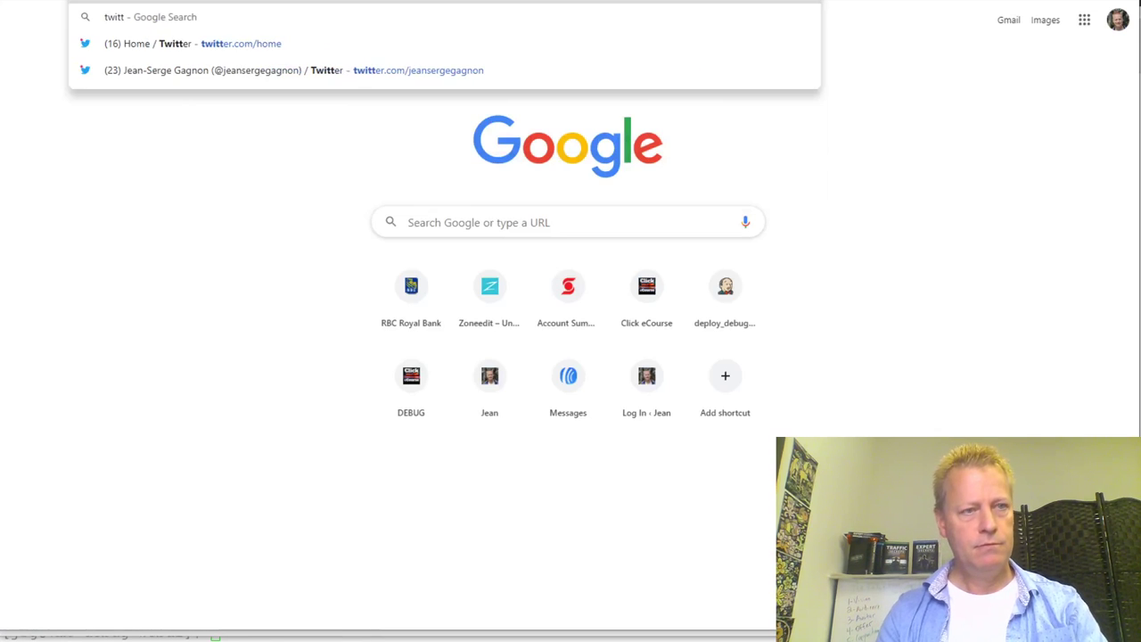
pyautogui.press('Return')
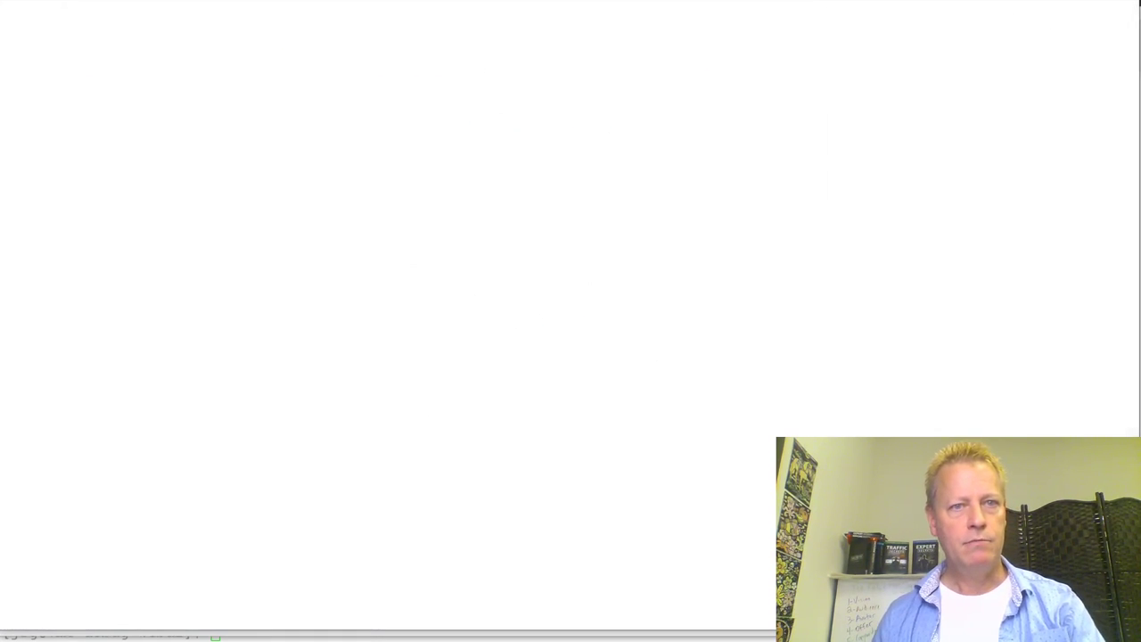
pyautogui.hotkey('ctrl', 't')
pyautogui.write('facebook')
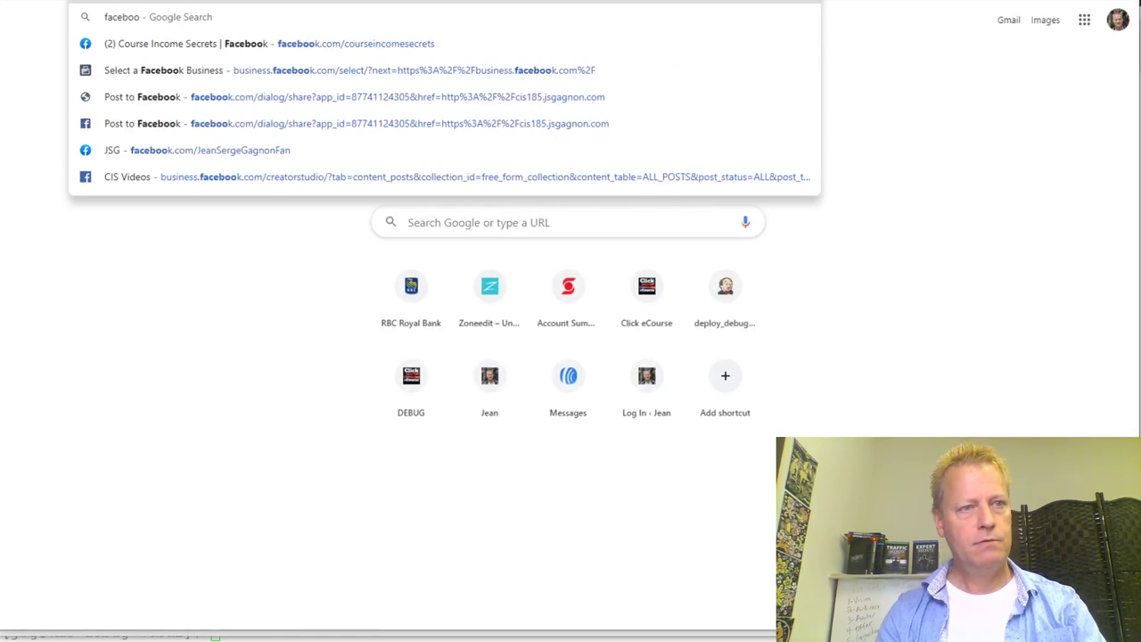
pyautogui.press('Return')
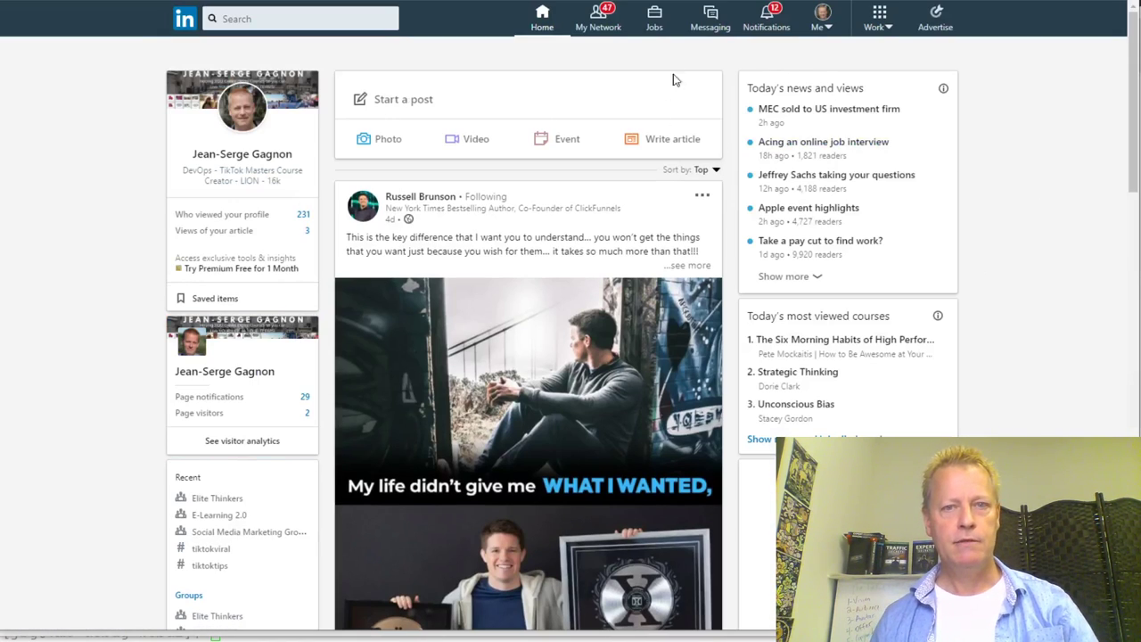
# Open the account's own activity on LinkedIn, filter it to posts, and check for the shared post
pyautogui.click(822, 26)
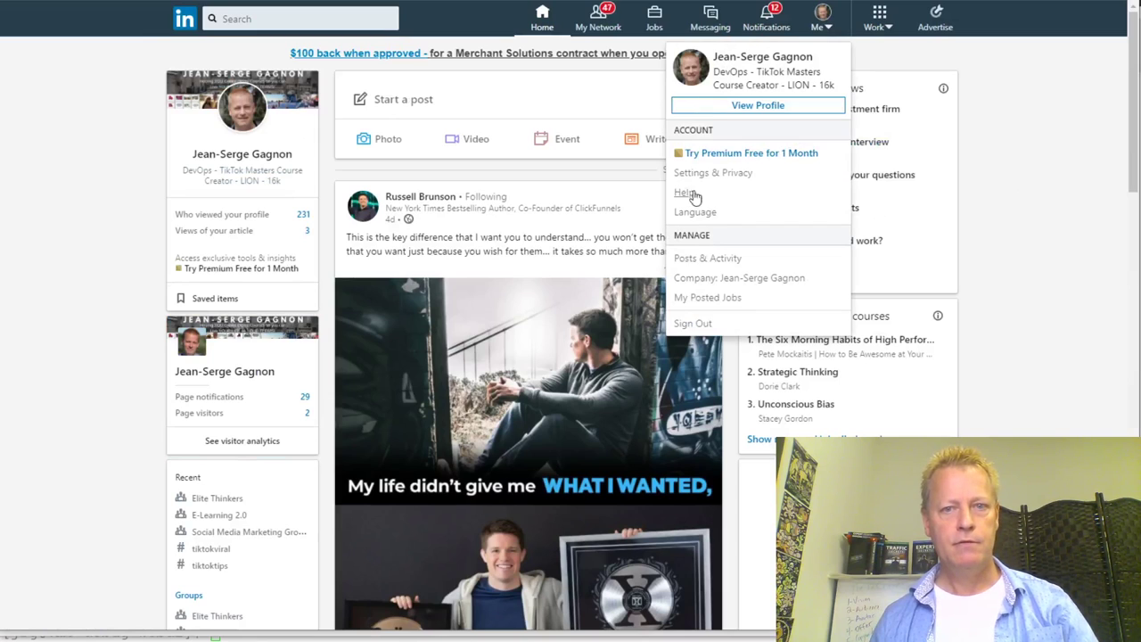
pyautogui.click(705, 259)
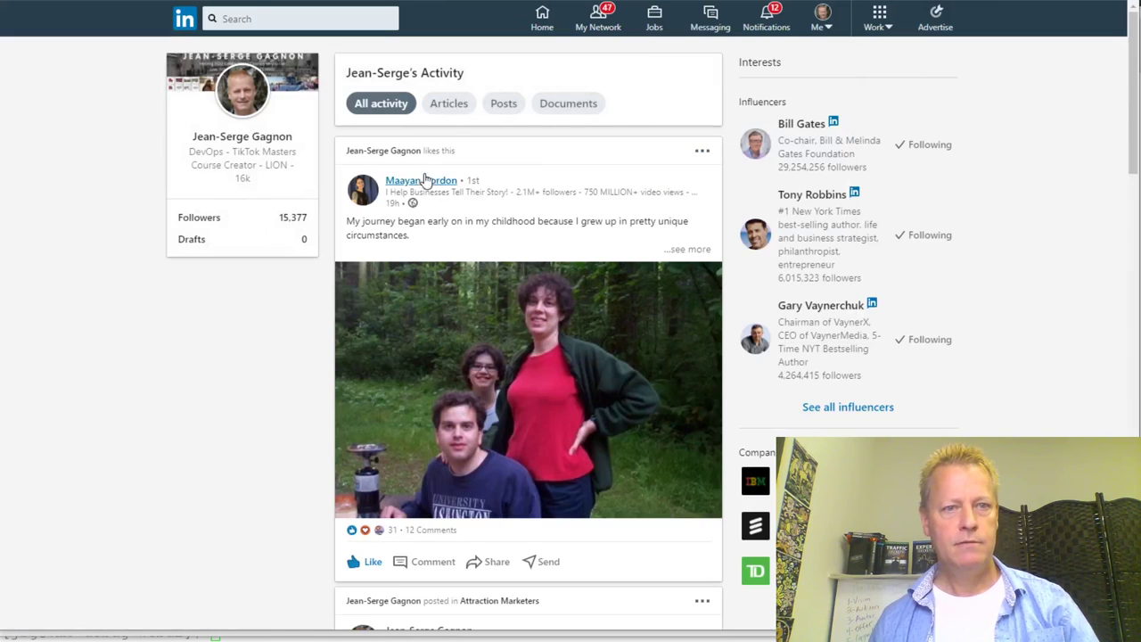
pyautogui.click(501, 103)
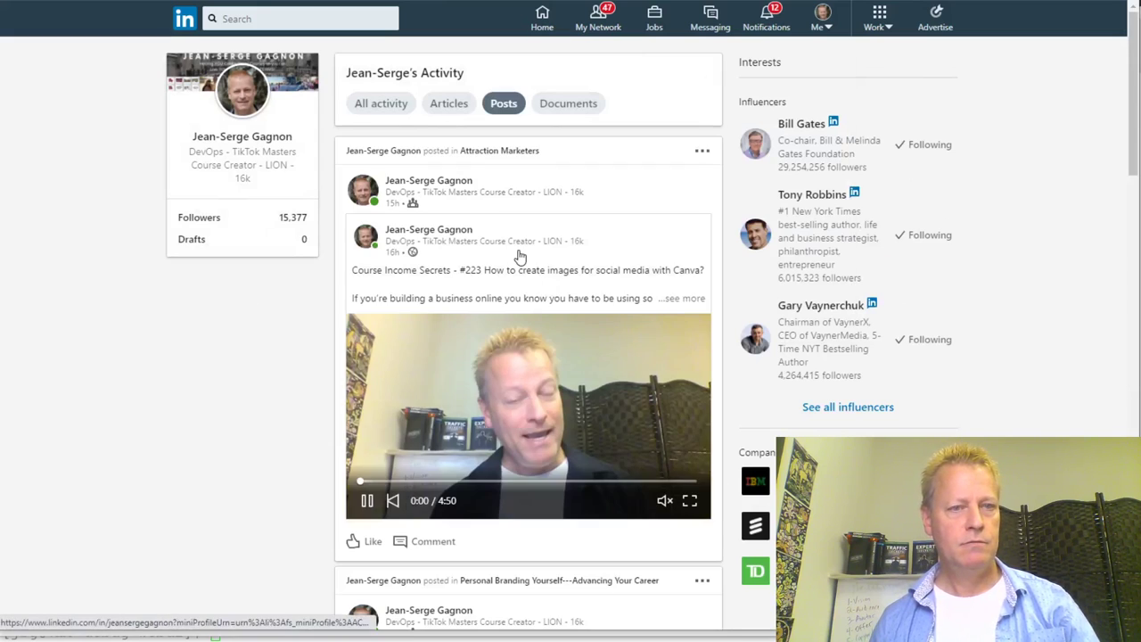
pyautogui.scroll(-4, 423, 276)
pyautogui.scroll(4, 422, 276)
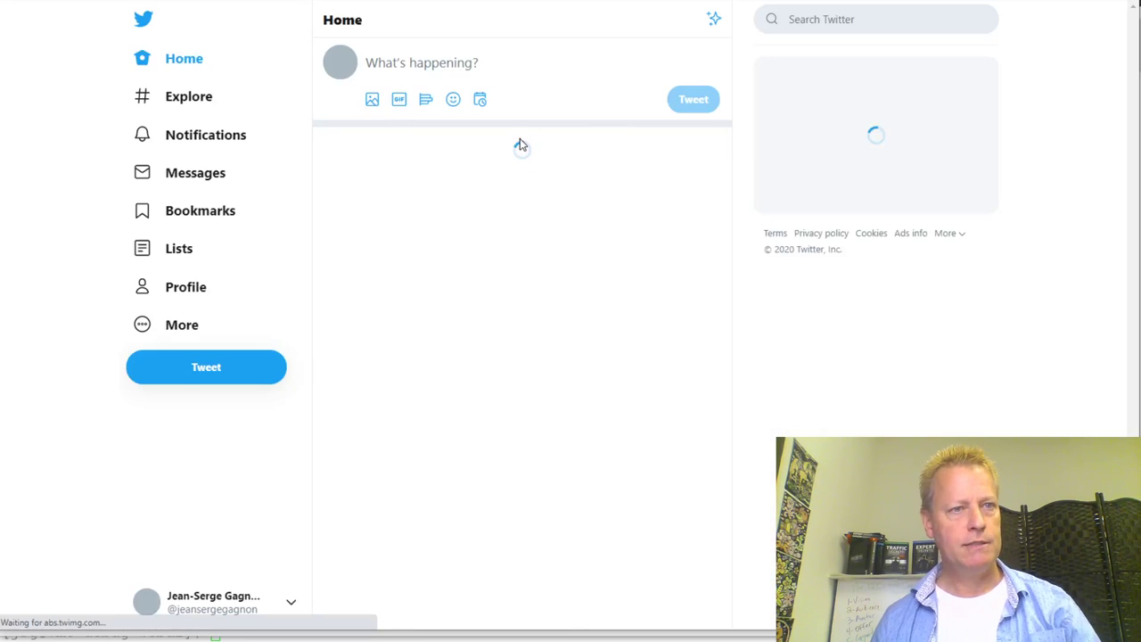
# Open the account's own Twitter profile and check for the shared episode #224 post and its link preview
pyautogui.click(186, 290)
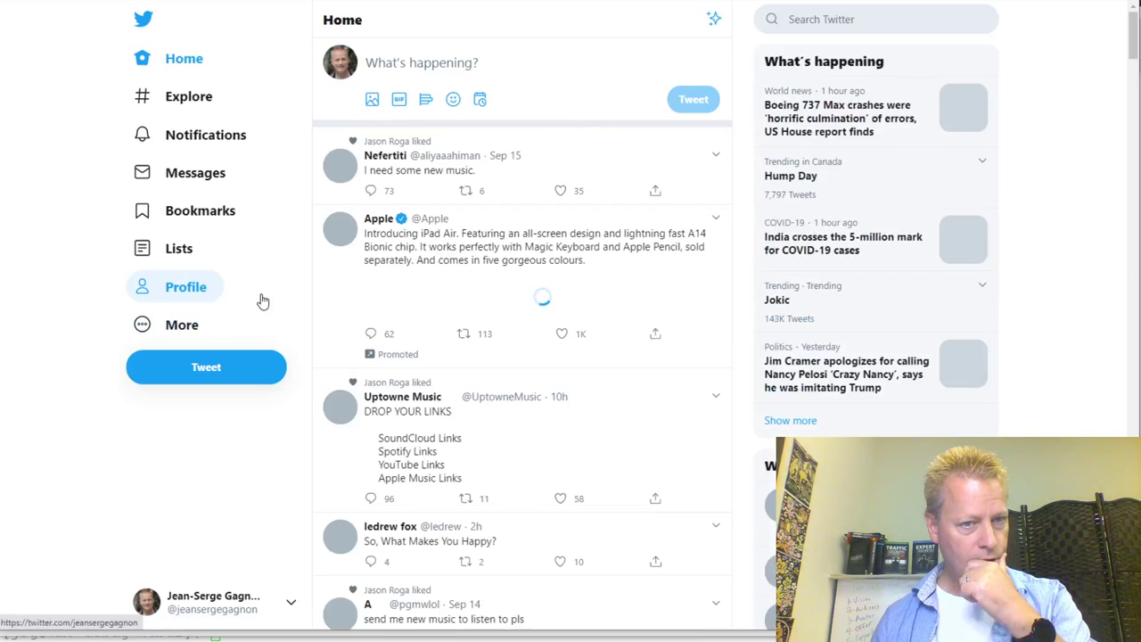
pyautogui.scroll(-4, 509, 321)
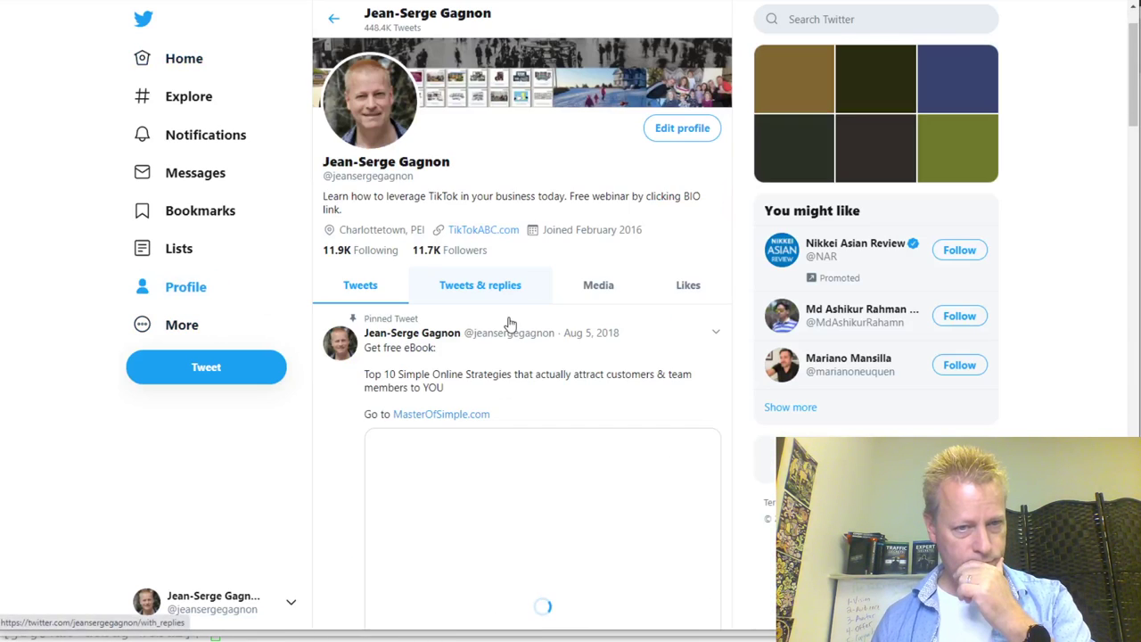
pyautogui.scroll(-4, 503, 322)
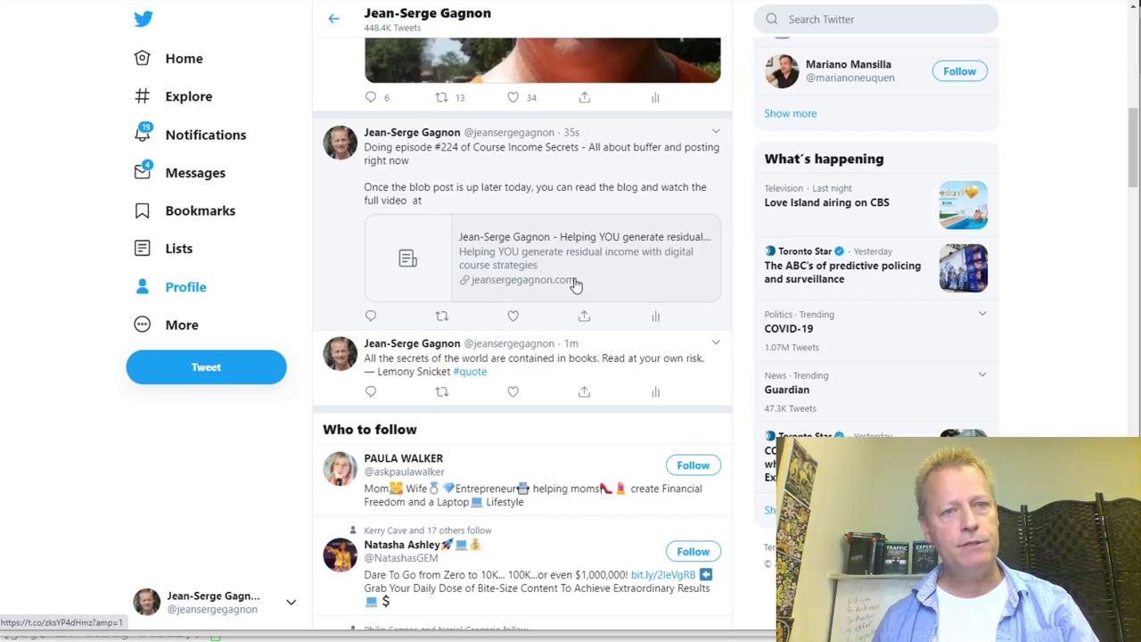
pyautogui.click(575, 284)
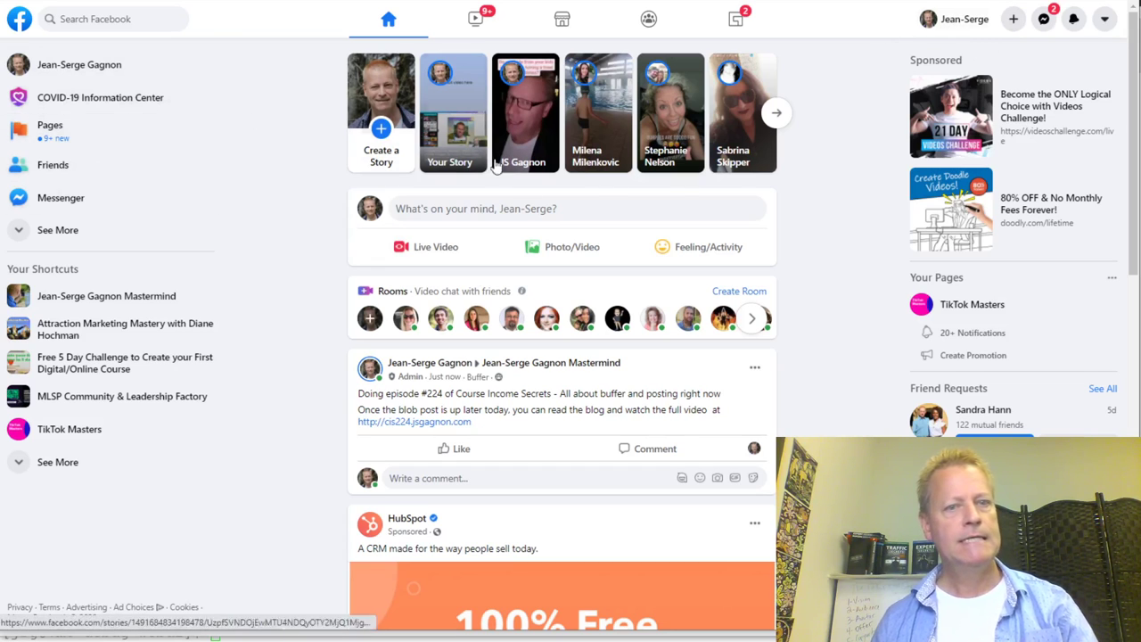
# Check the shared episode #224 post in the Mastermind group on the Facebook feed, then reload the feed
pyautogui.moveTo(572, 409); pyautogui.dragTo(479, 379)
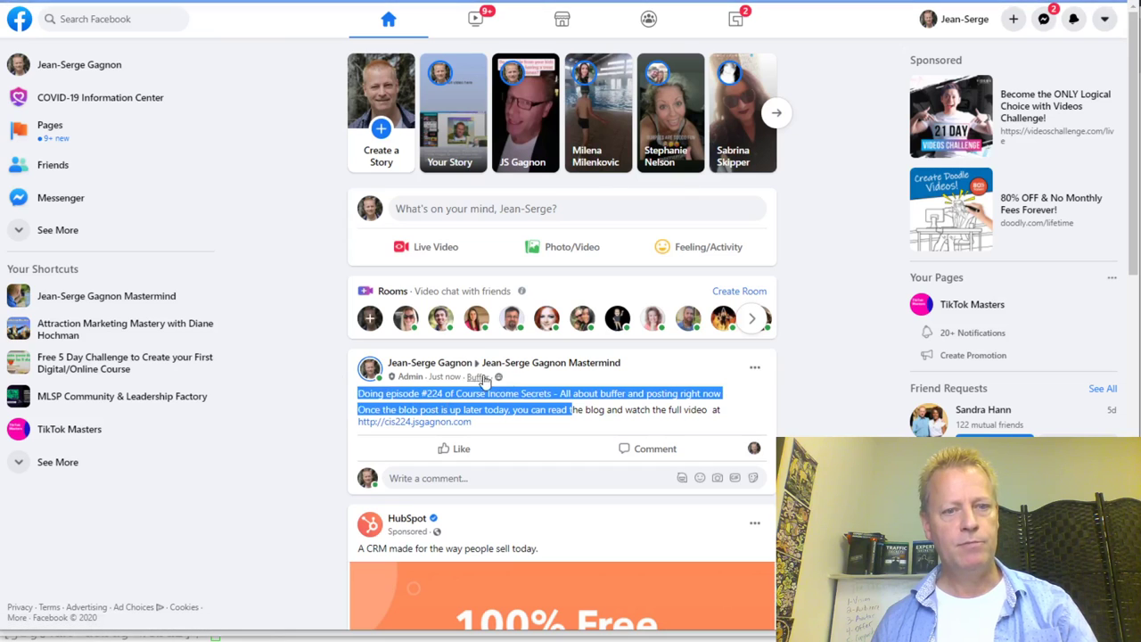
pyautogui.click(533, 404)
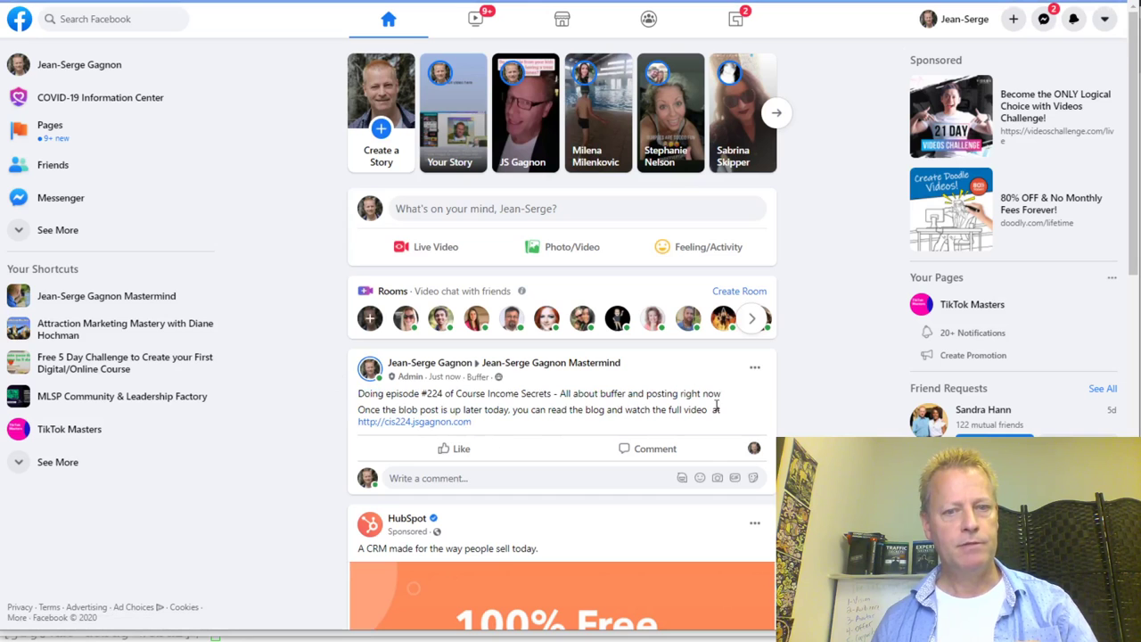
pyautogui.press('F5')
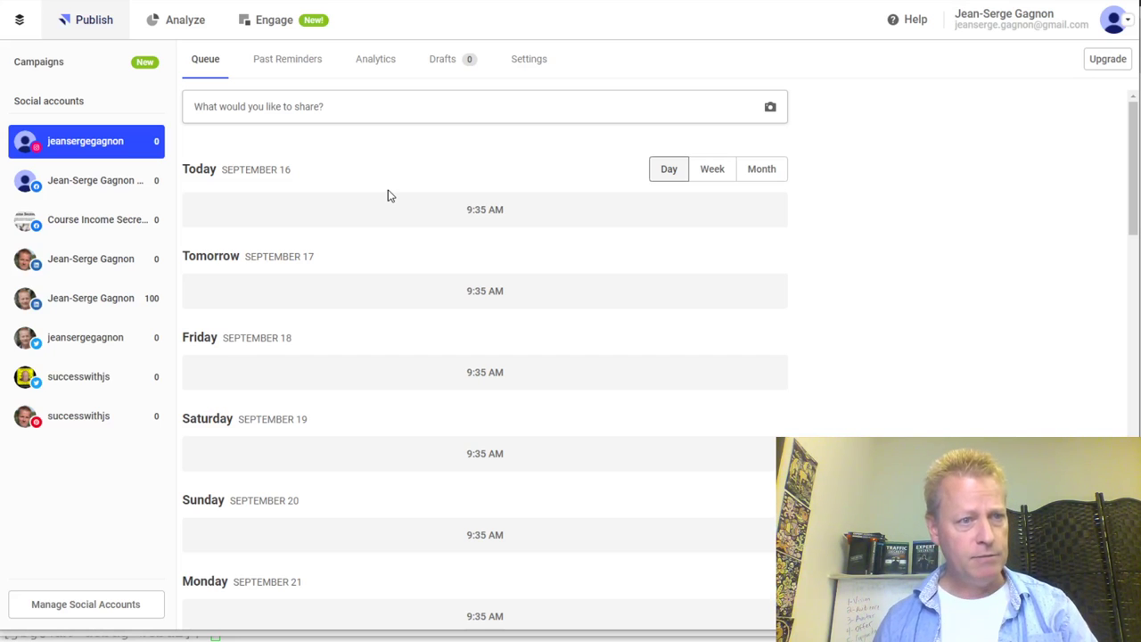
# Switch to Buffer and look through the queued posts of the second LinkedIn account
pyautogui.click(78, 305)
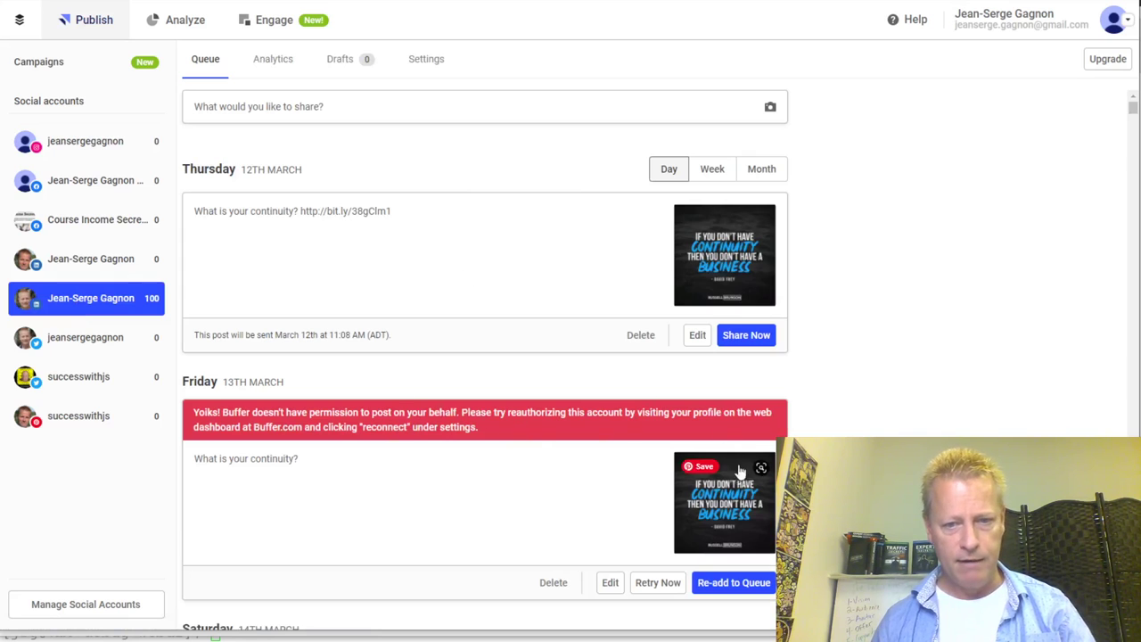
pyautogui.scroll(-7, 466, 437)
pyautogui.scroll(-10, 462, 443)
pyautogui.scroll(12, 461, 442)
pyautogui.scroll(5, 462, 442)
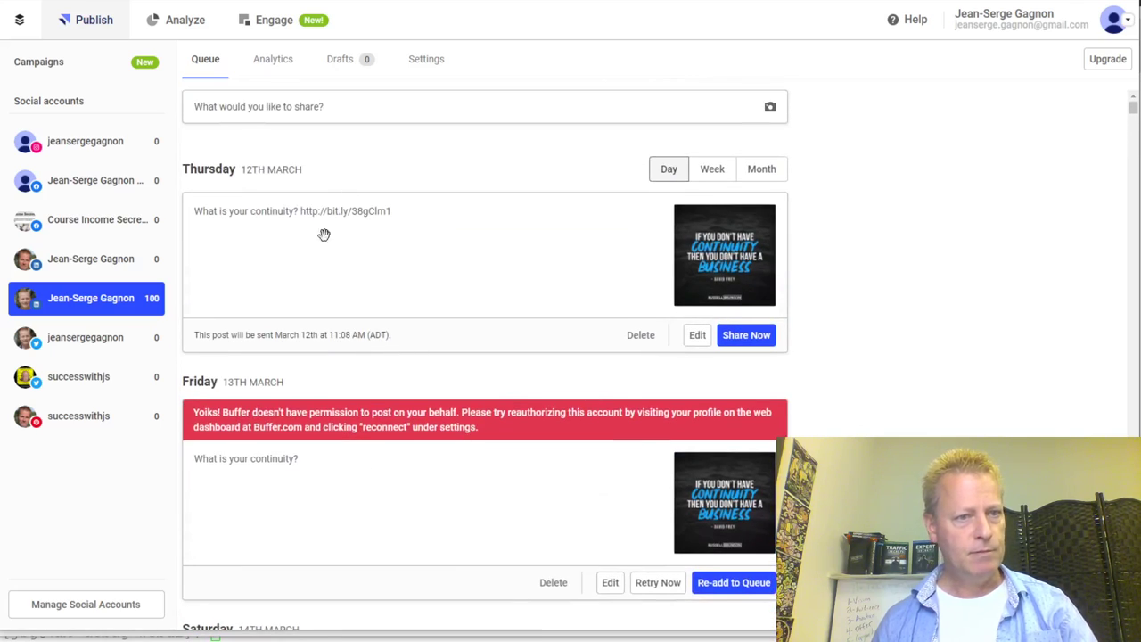
# Start a new post for the Instagram account with the image FB_IMG_1563030422933.jpg from the 00 Quote Images folder
pyautogui.click(89, 152)
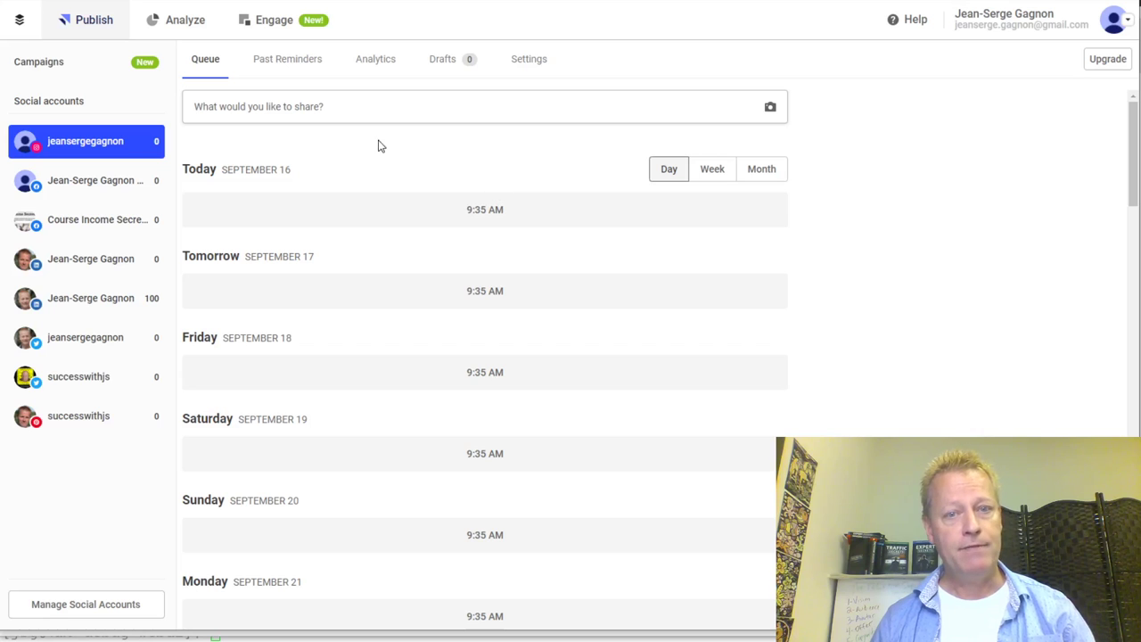
pyautogui.click(354, 109)
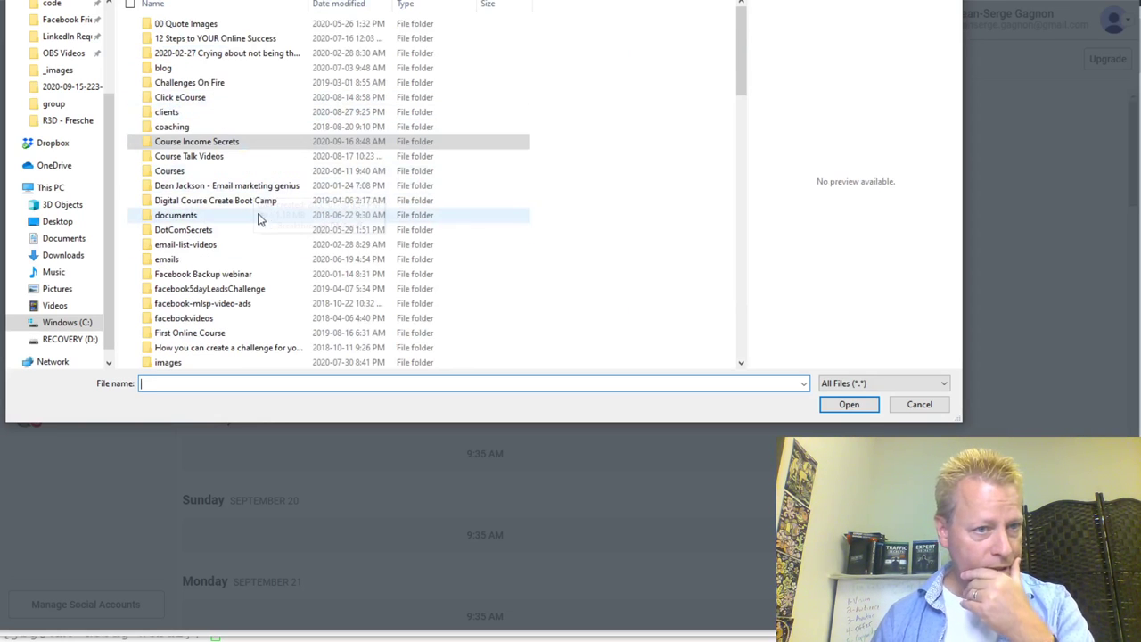
pyautogui.scroll(-1, 263, 256)
pyautogui.scroll(-3, 263, 256)
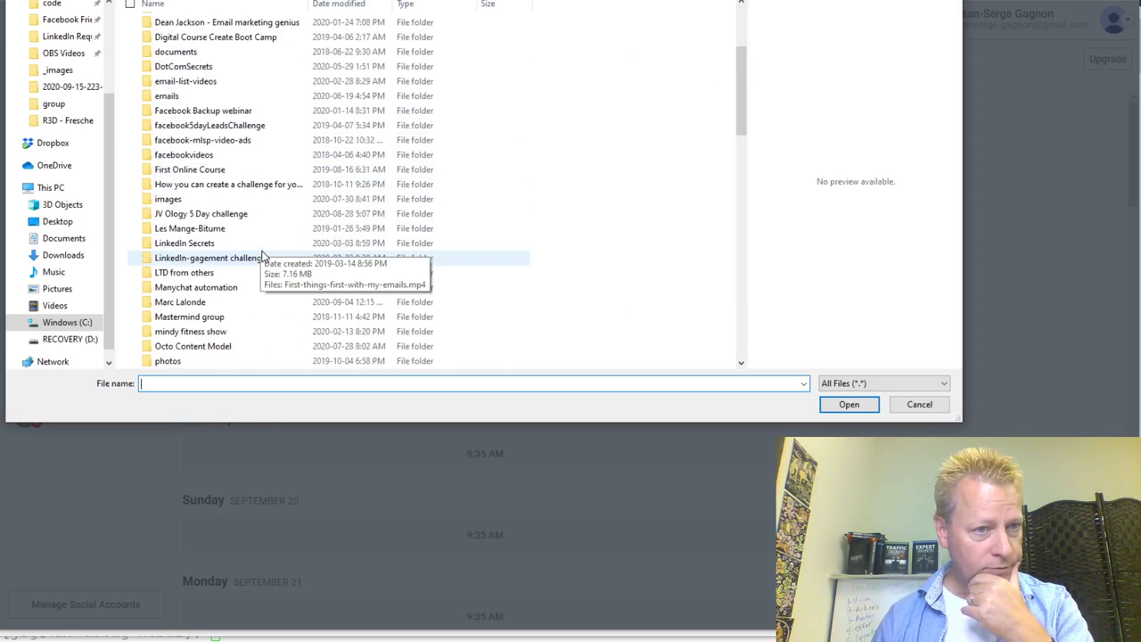
pyautogui.scroll(4, 258, 249)
pyautogui.click(185, 27)
pyautogui.doubleClick(184, 26)
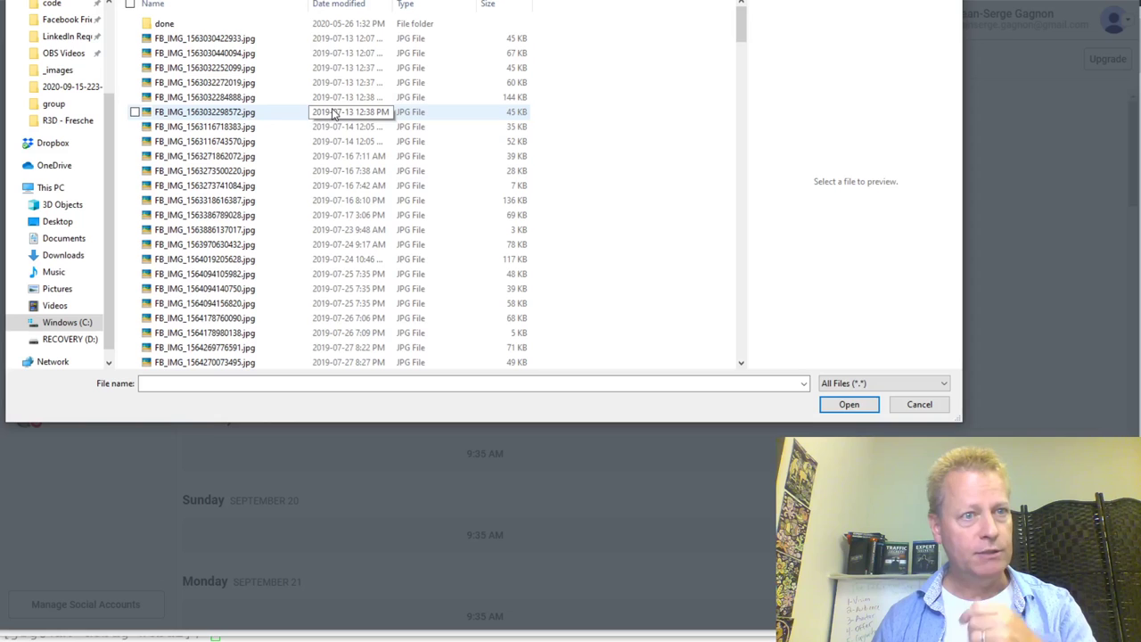
pyautogui.click(212, 40)
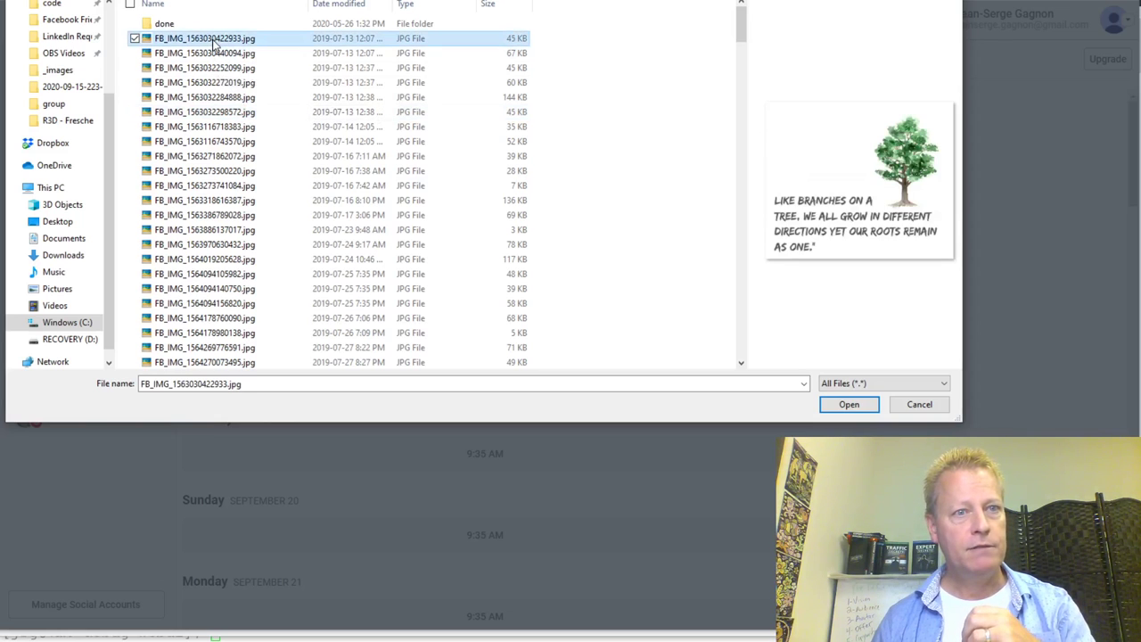
pyautogui.click(849, 406)
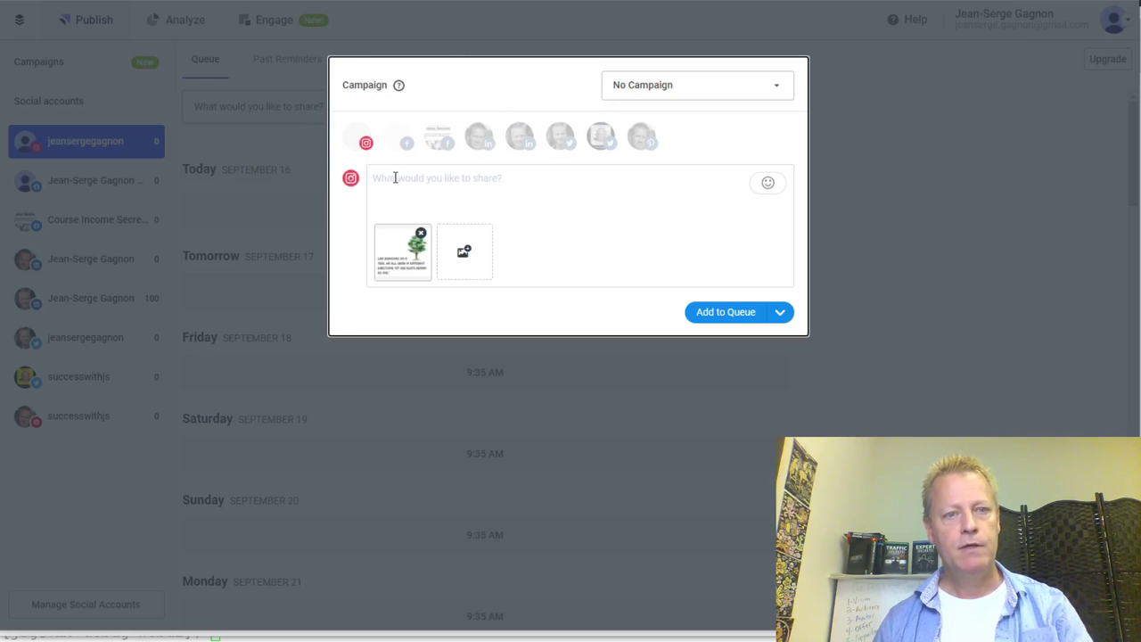
# Preview the attached quote image and write the caption "What direction are you groing in?" followed by "I'm going up up up and away!" after a blank line
pyautogui.click(415, 261)
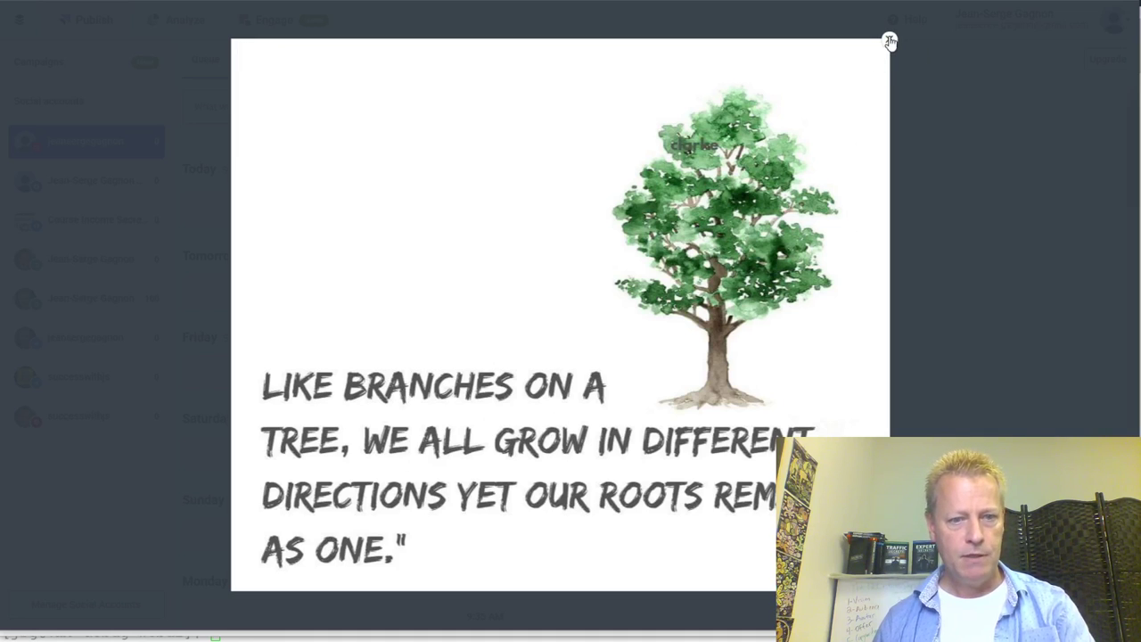
pyautogui.click(889, 40)
pyautogui.click(481, 189)
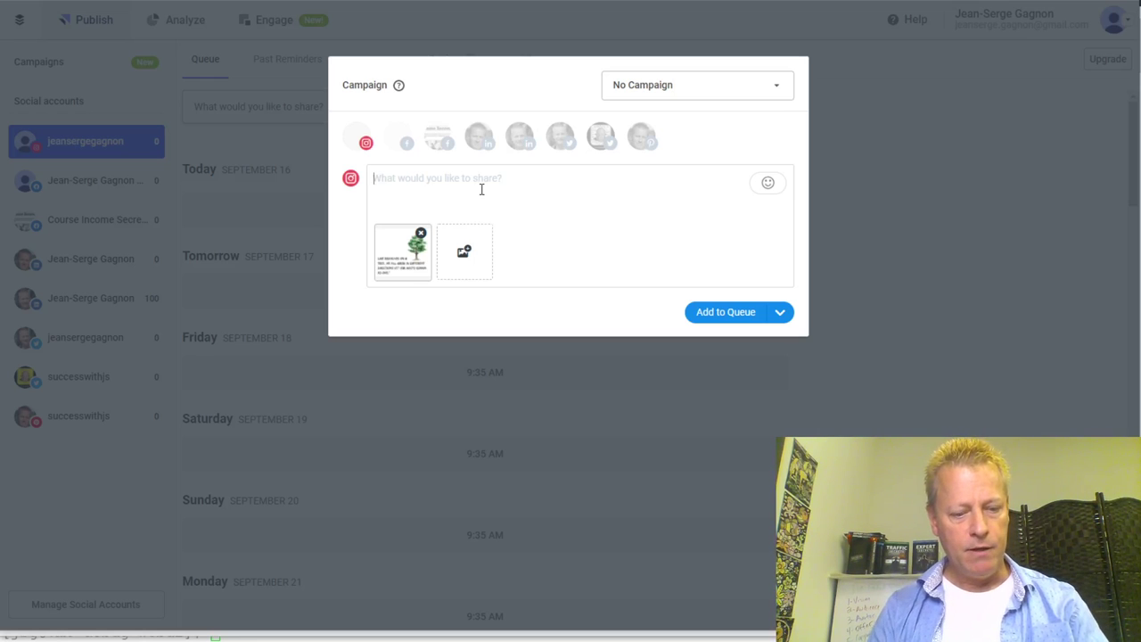
pyautogui.write('What d')
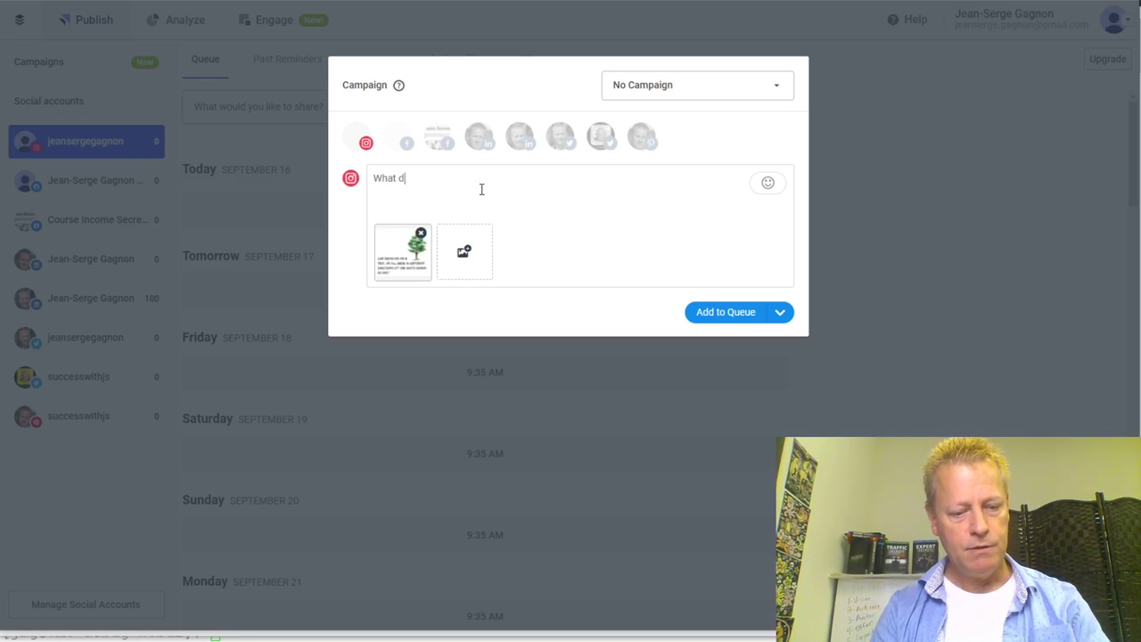
pyautogui.write('irection are you')
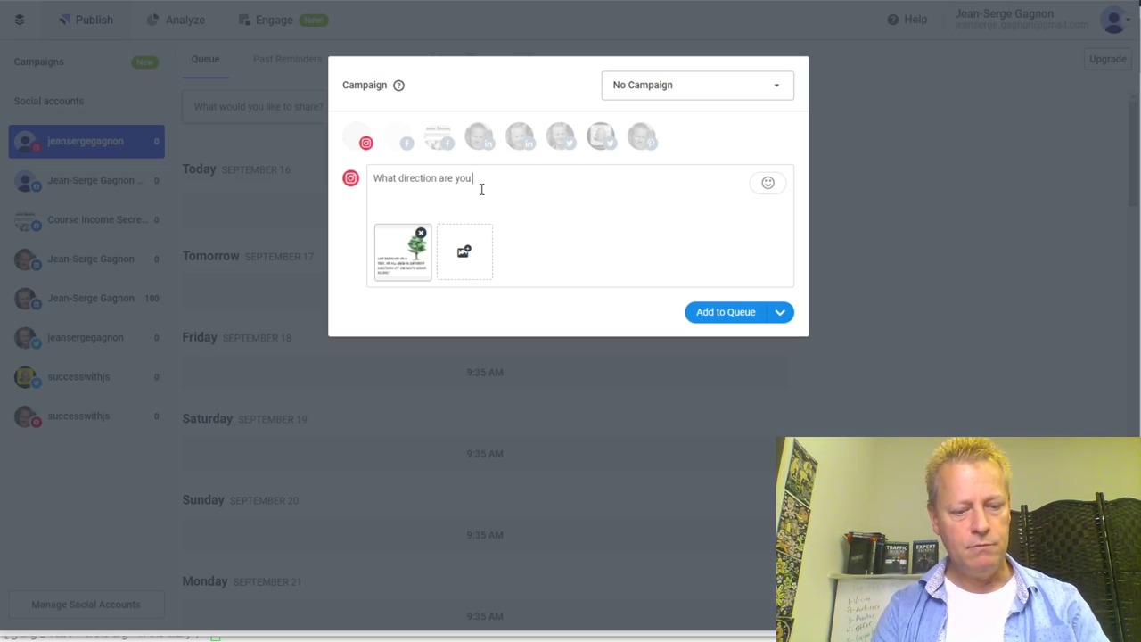
pyautogui.write(' groin in?')
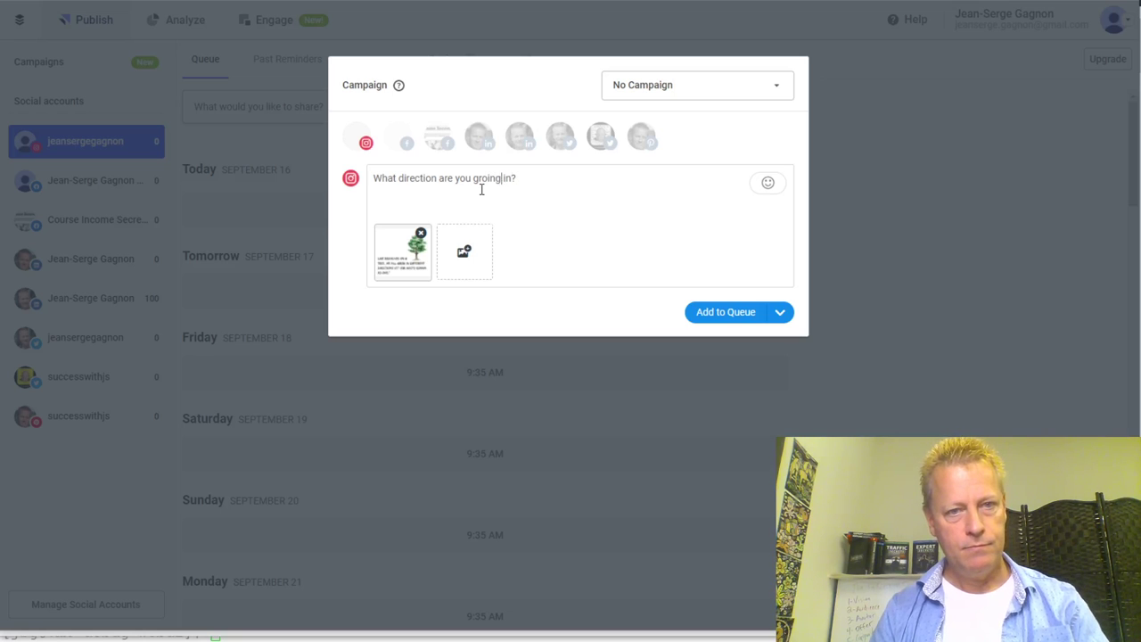
pyautogui.press('Return')
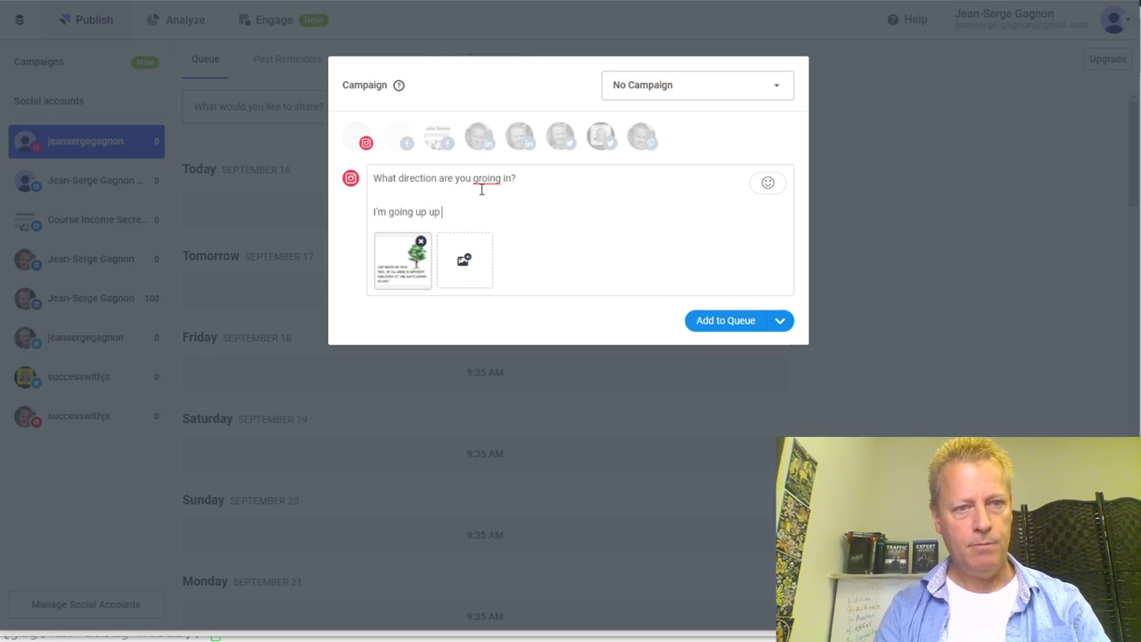
pyautogui.write("I'm going up up up and a")
pyautogui.write('way!')
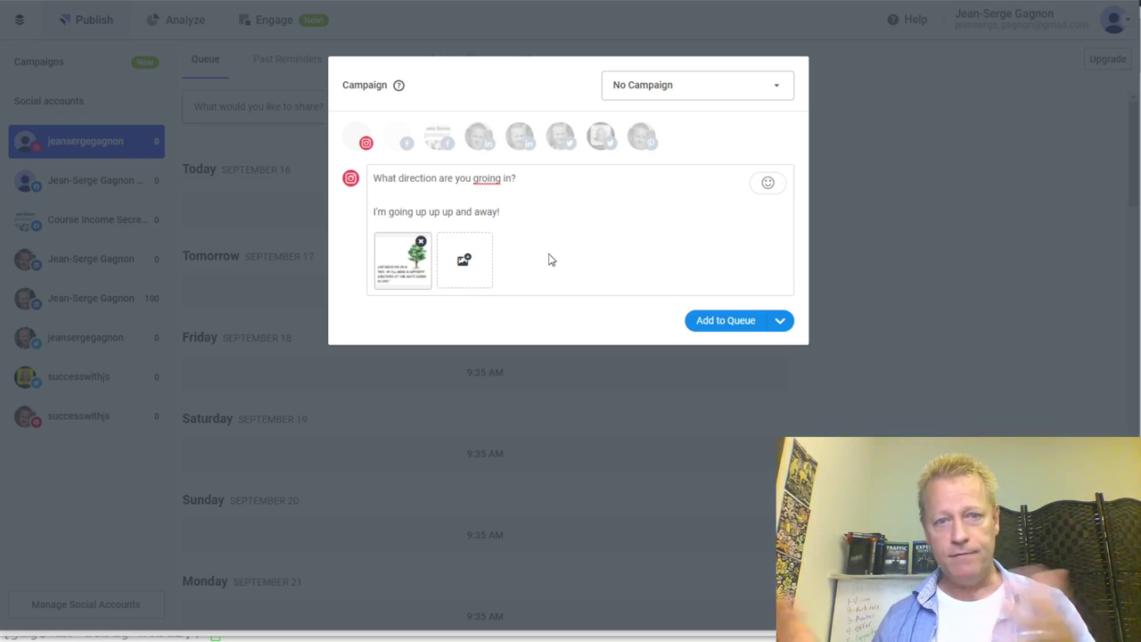
# Add the Facebook group, the Course Income Secrets page, both LinkedIn accounts and the personal Twitter profile as destinations
pyautogui.click(407, 143)
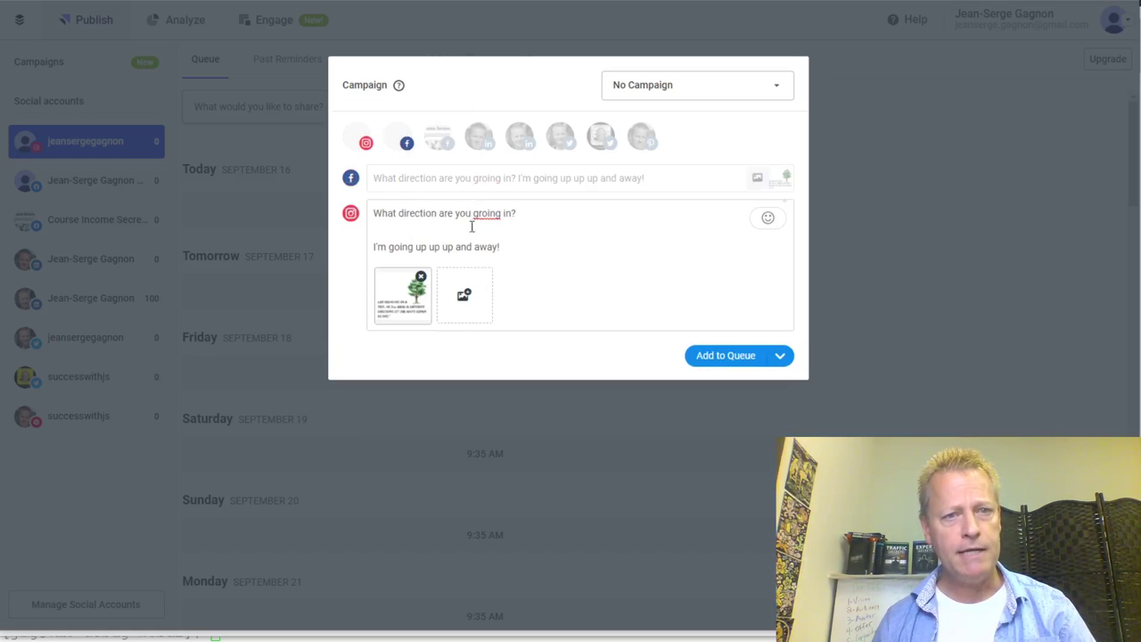
pyautogui.click(439, 141)
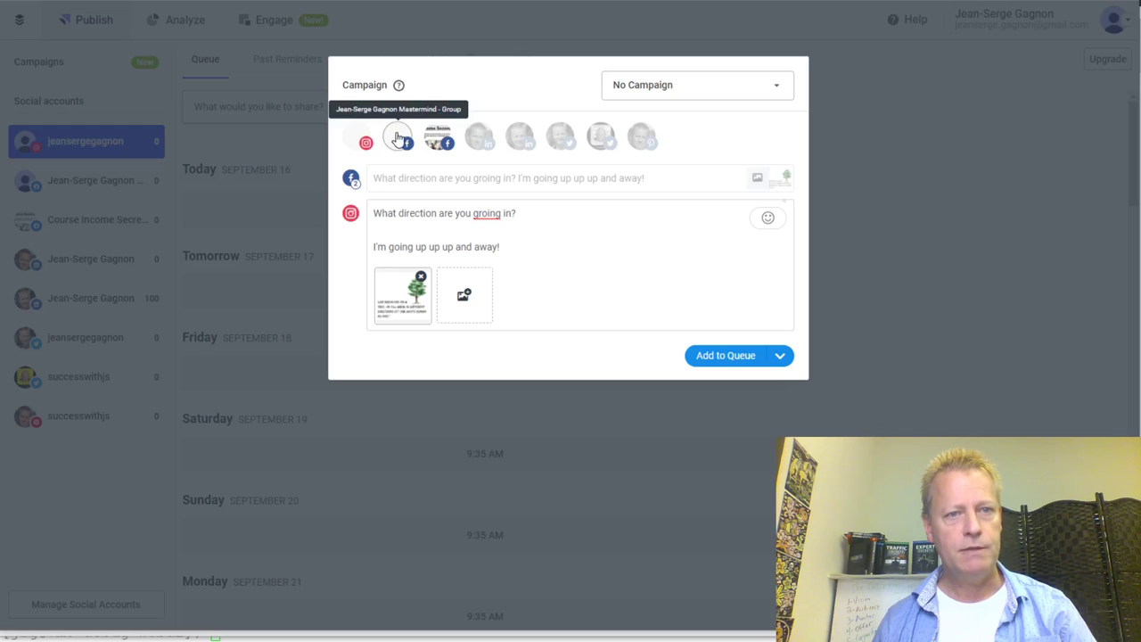
pyautogui.click(475, 138)
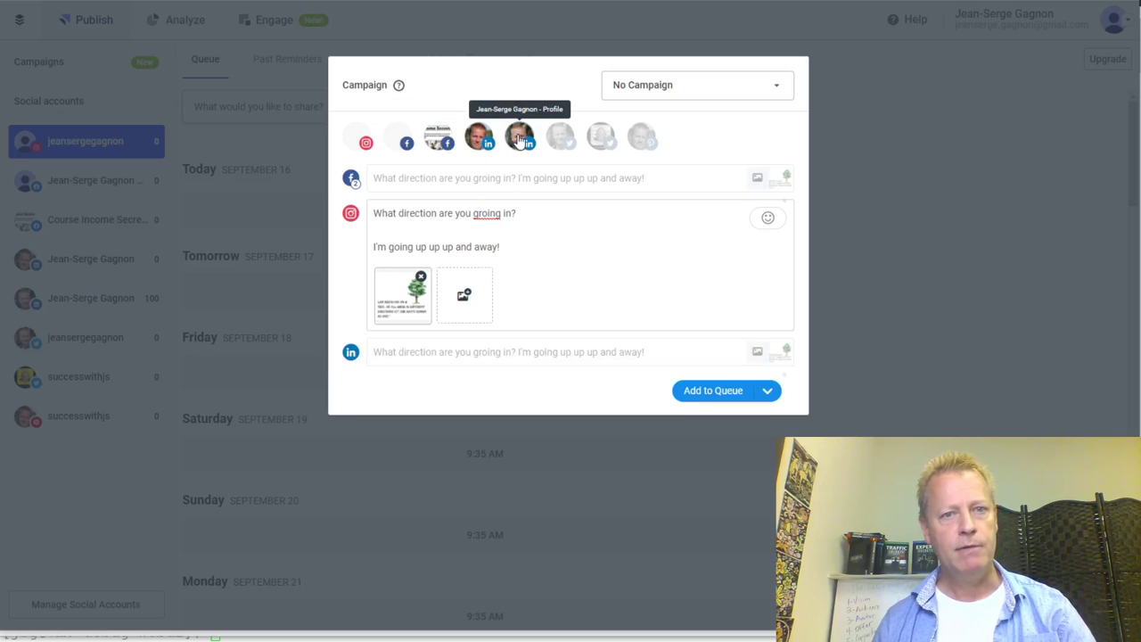
pyautogui.click(559, 140)
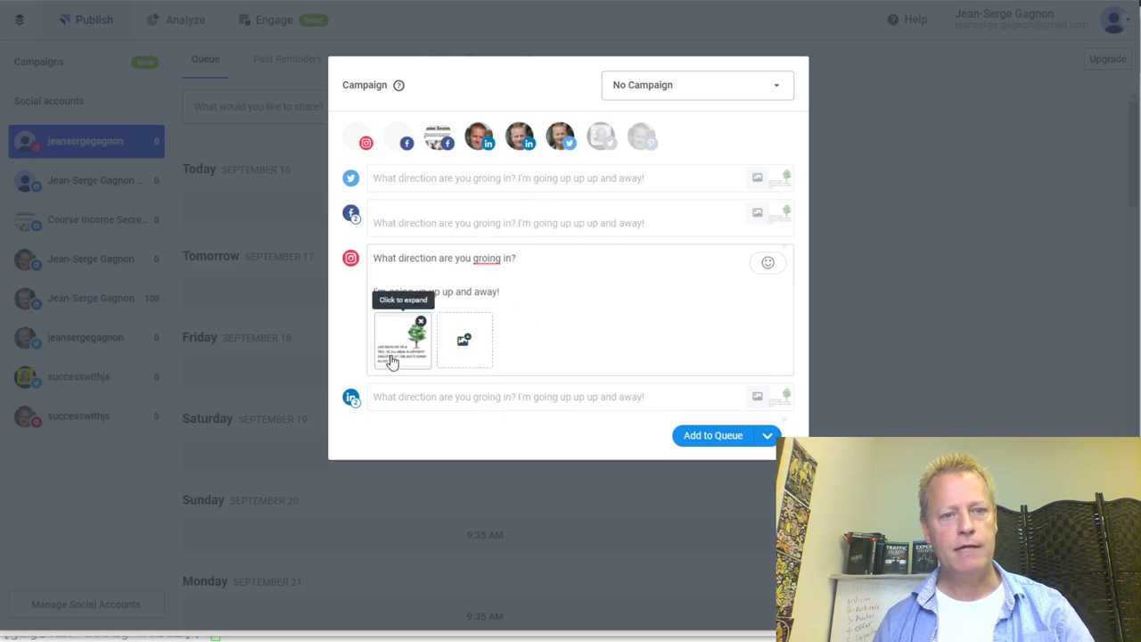
# Review the Twitter and LinkedIn versions of the post and add it to the queue for the selected accounts
pyautogui.click(540, 178)
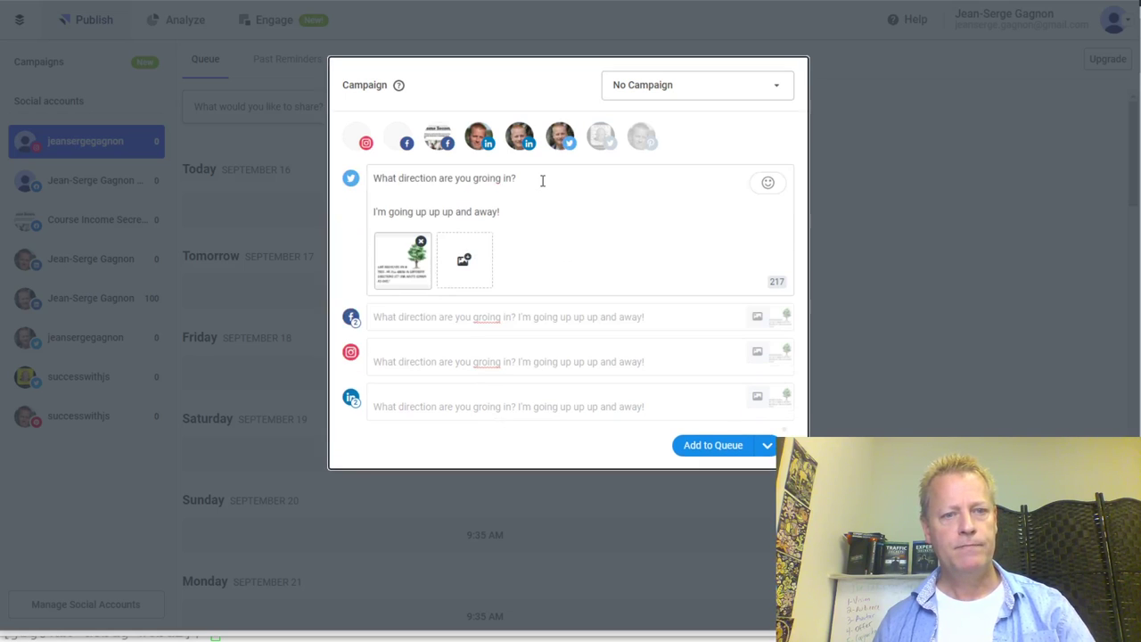
pyautogui.click(517, 399)
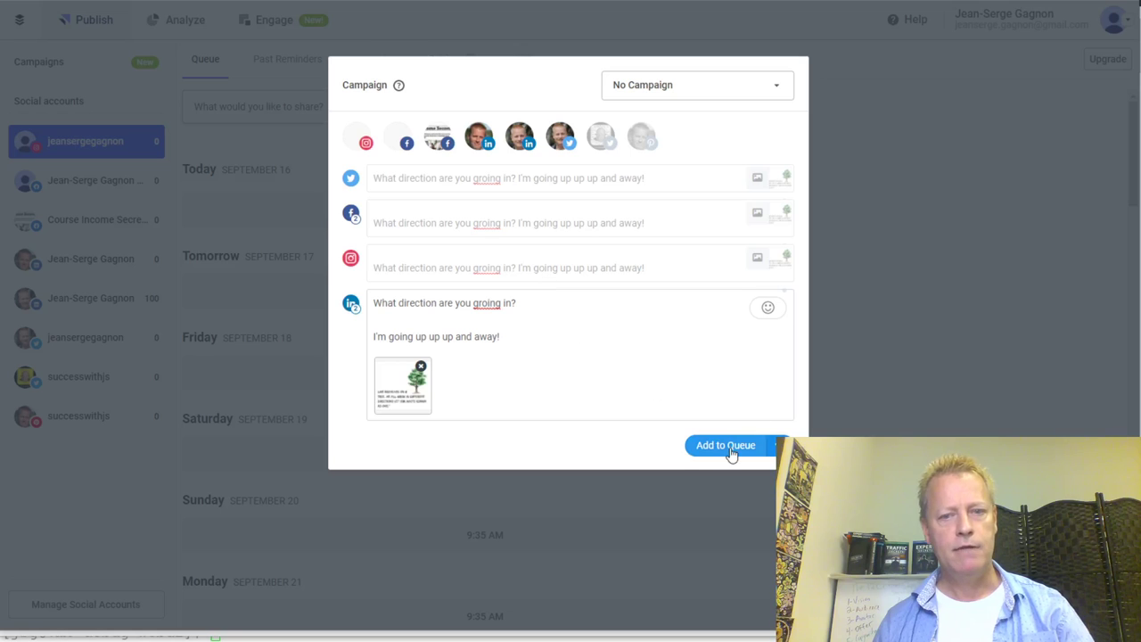
pyautogui.click(726, 450)
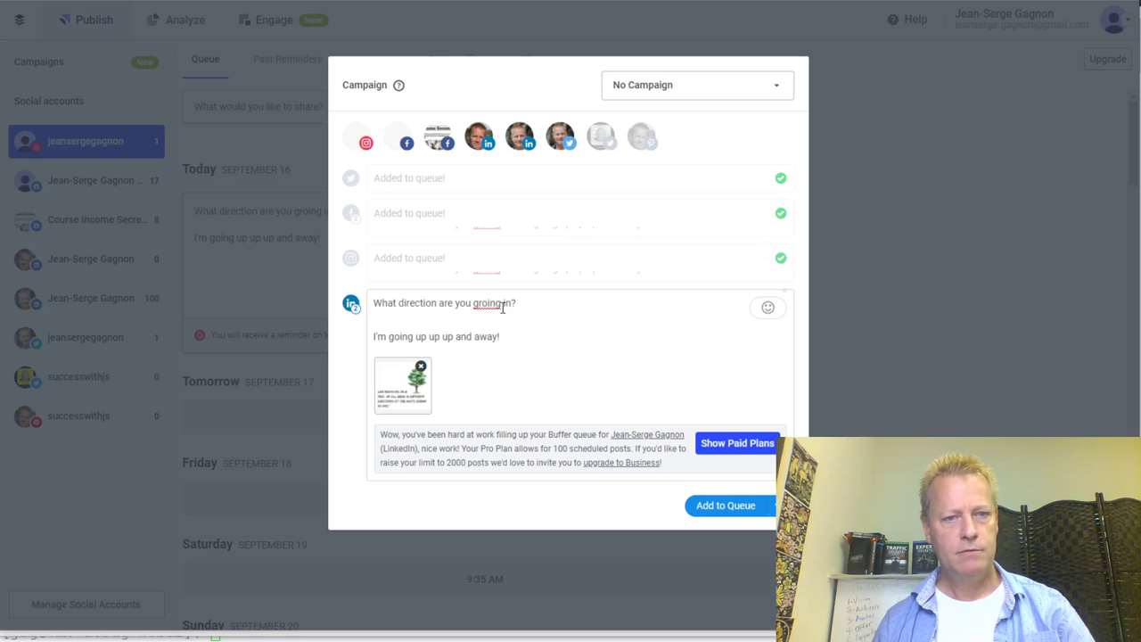
# Try queueing the LinkedIn version again with the first LinkedIn account deselected, and close the composer
pyautogui.click(484, 140)
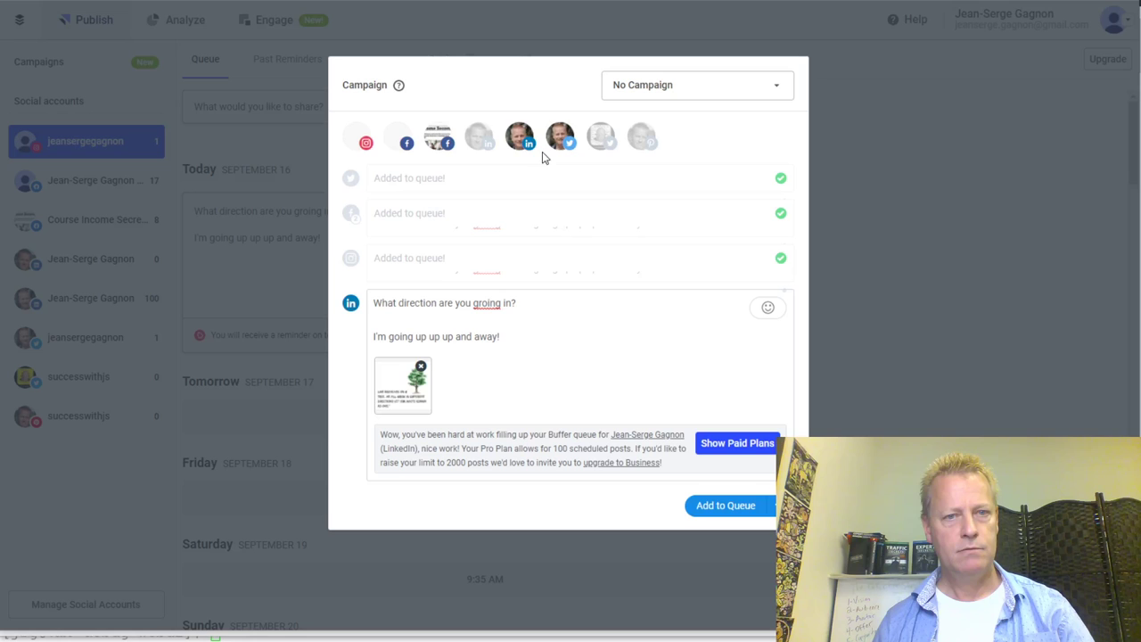
pyautogui.click(729, 508)
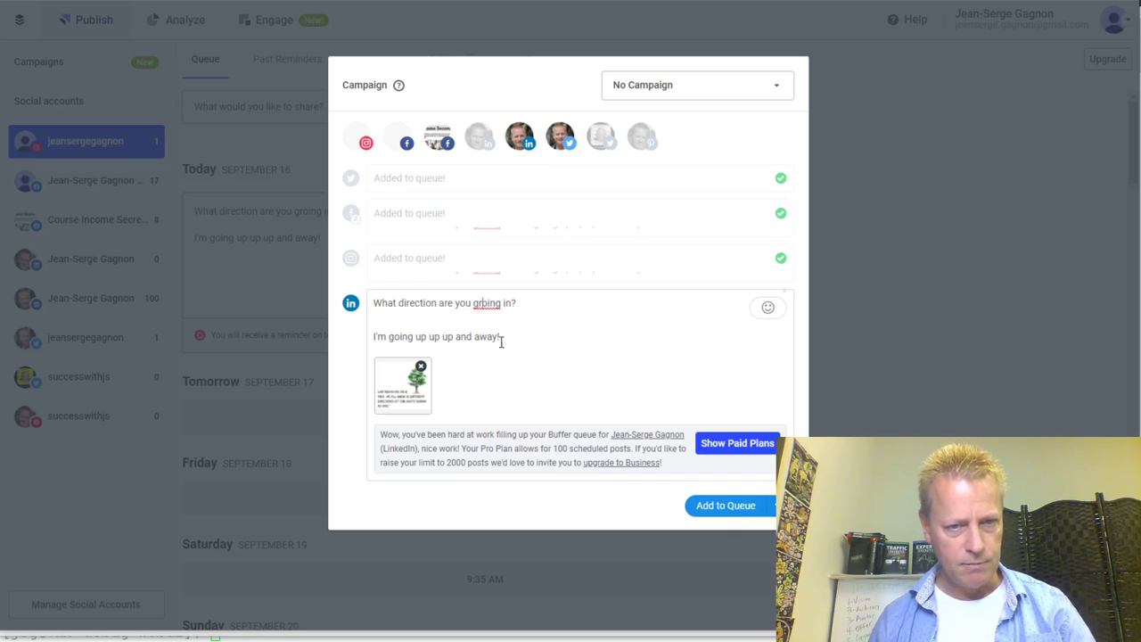
pyautogui.click(300, 207)
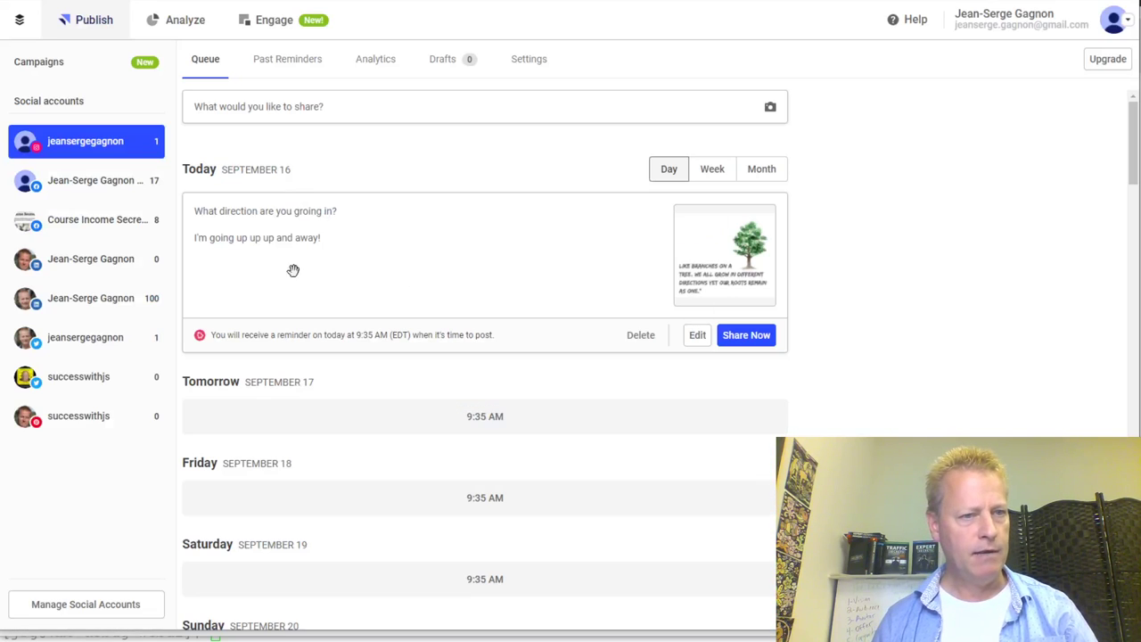
# Re-add all failed posts dated 24 June through 8 July to the Facebook group's queue and look over the refreshed schedule
pyautogui.click(107, 184)
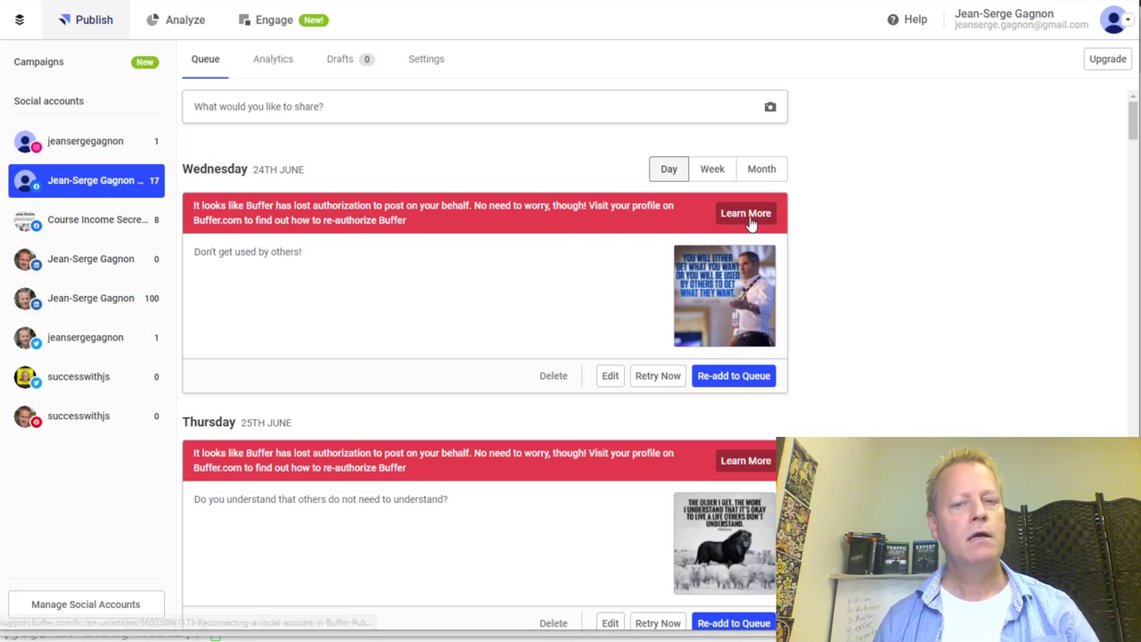
pyautogui.click(752, 386)
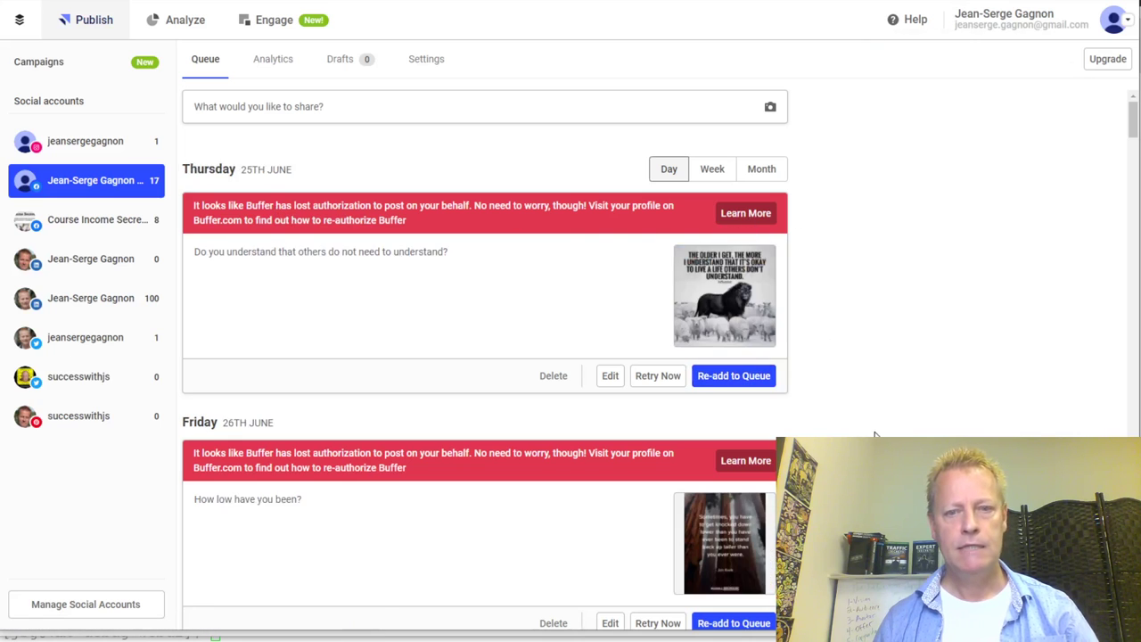
pyautogui.scroll(-2, 869, 428)
pyautogui.click(737, 173)
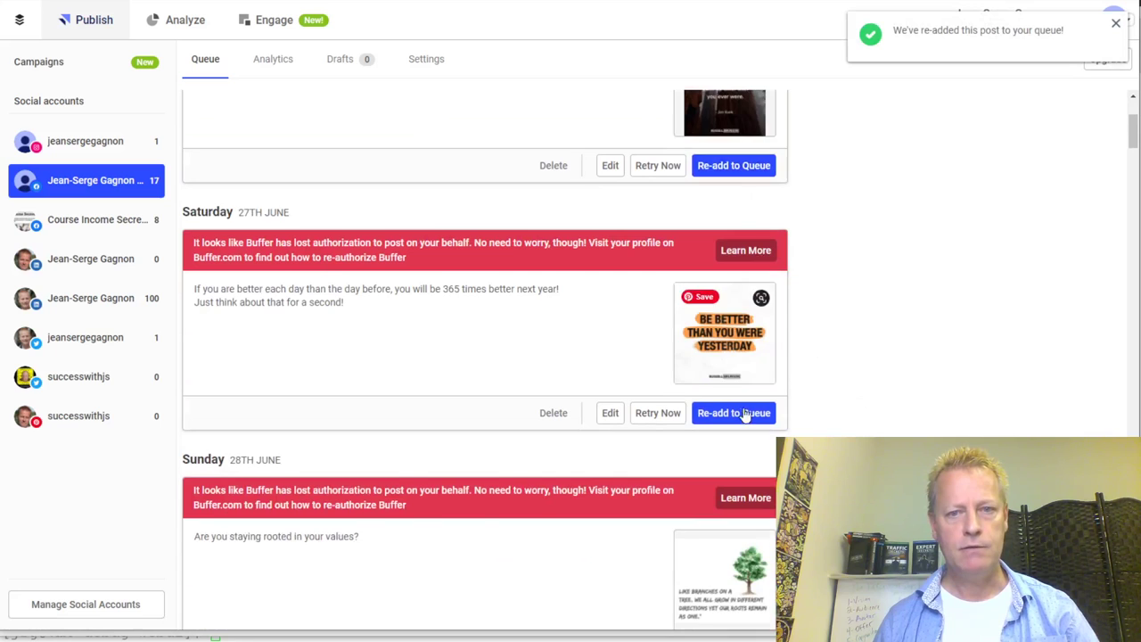
pyautogui.click(743, 414)
pyautogui.click(723, 171)
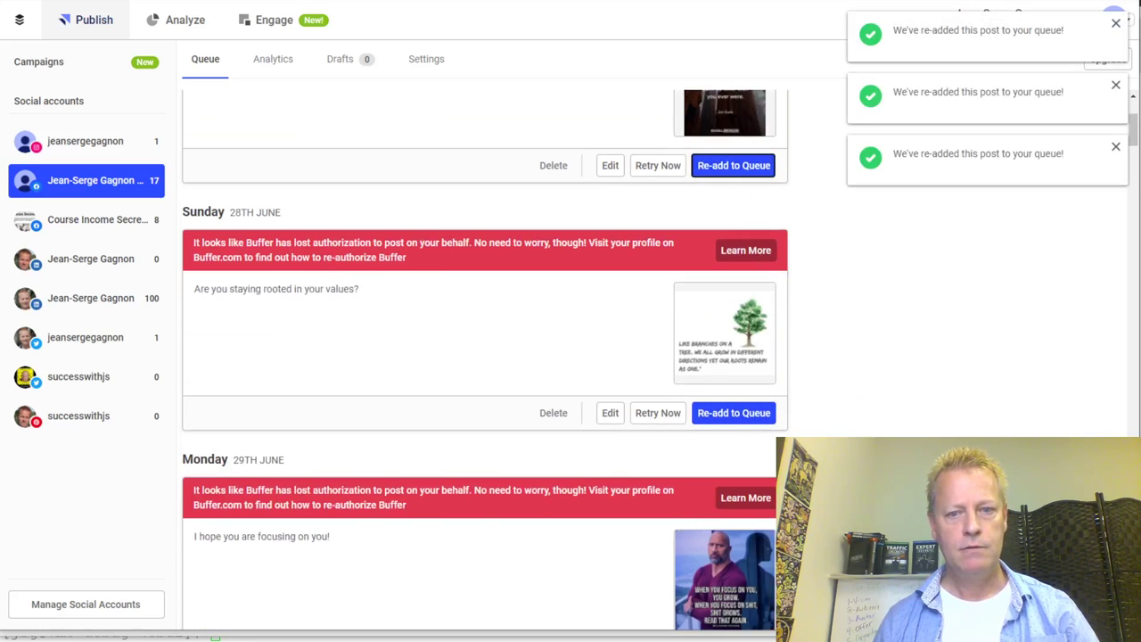
pyautogui.click(737, 414)
pyautogui.click(738, 169)
pyautogui.click(736, 169)
pyautogui.click(736, 170)
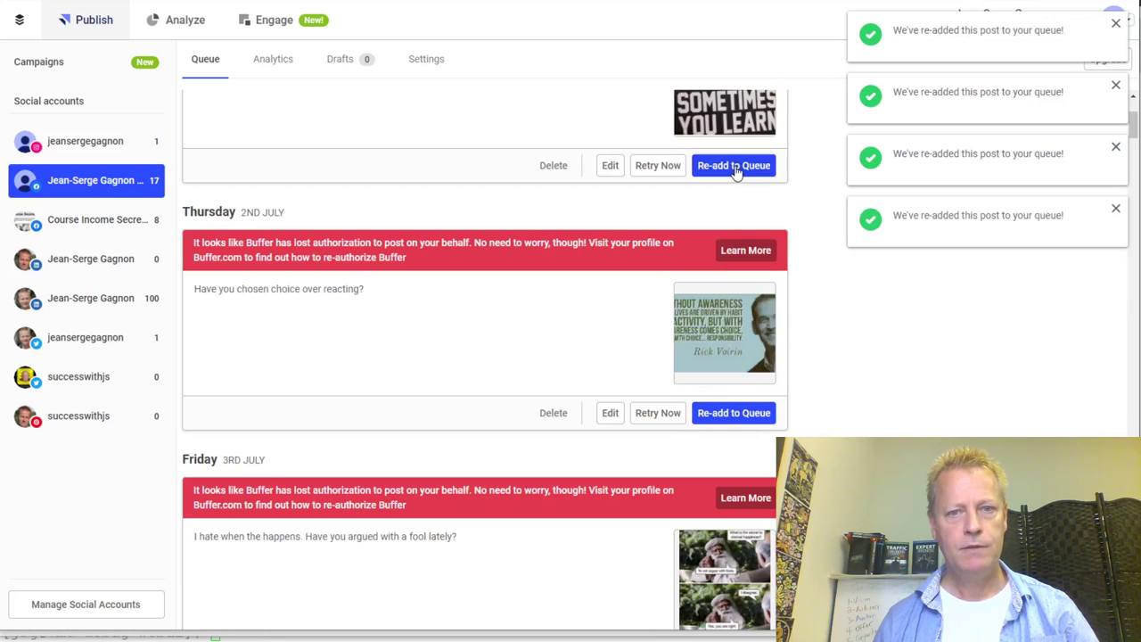
pyautogui.click(736, 169)
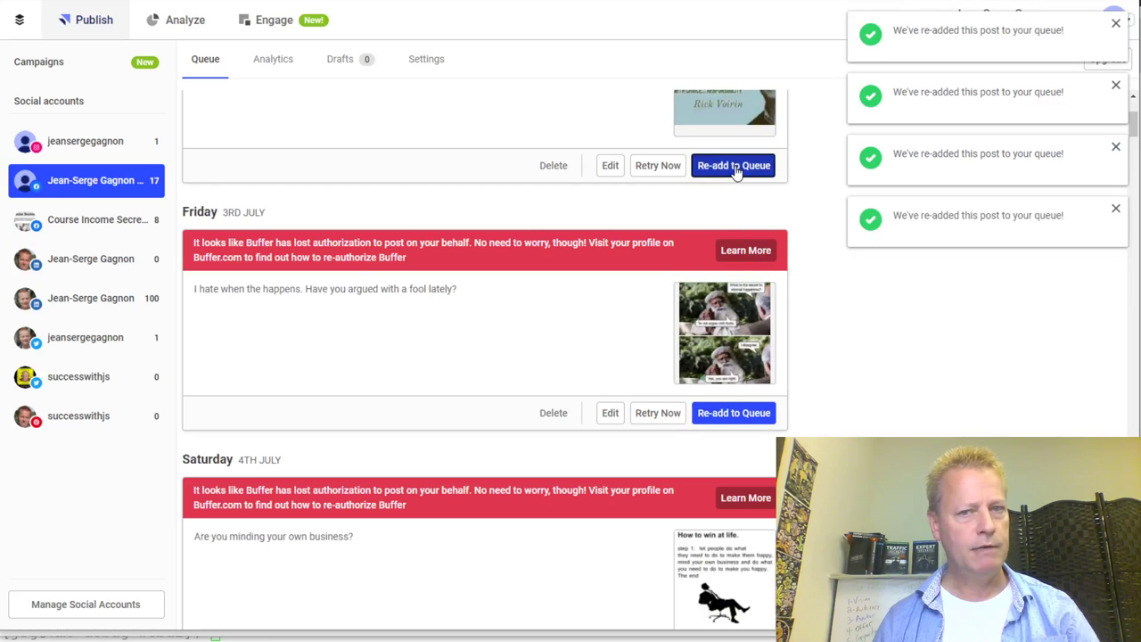
pyautogui.click(736, 168)
pyautogui.click(736, 168)
pyautogui.click(737, 167)
pyautogui.click(737, 167)
pyautogui.click(736, 168)
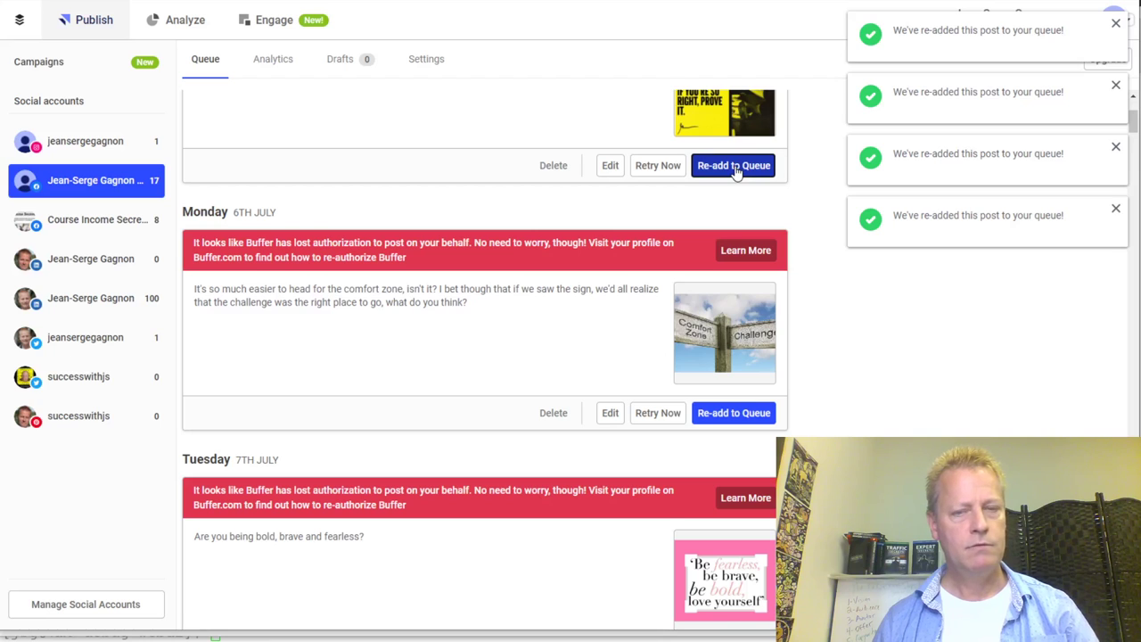
pyautogui.click(736, 168)
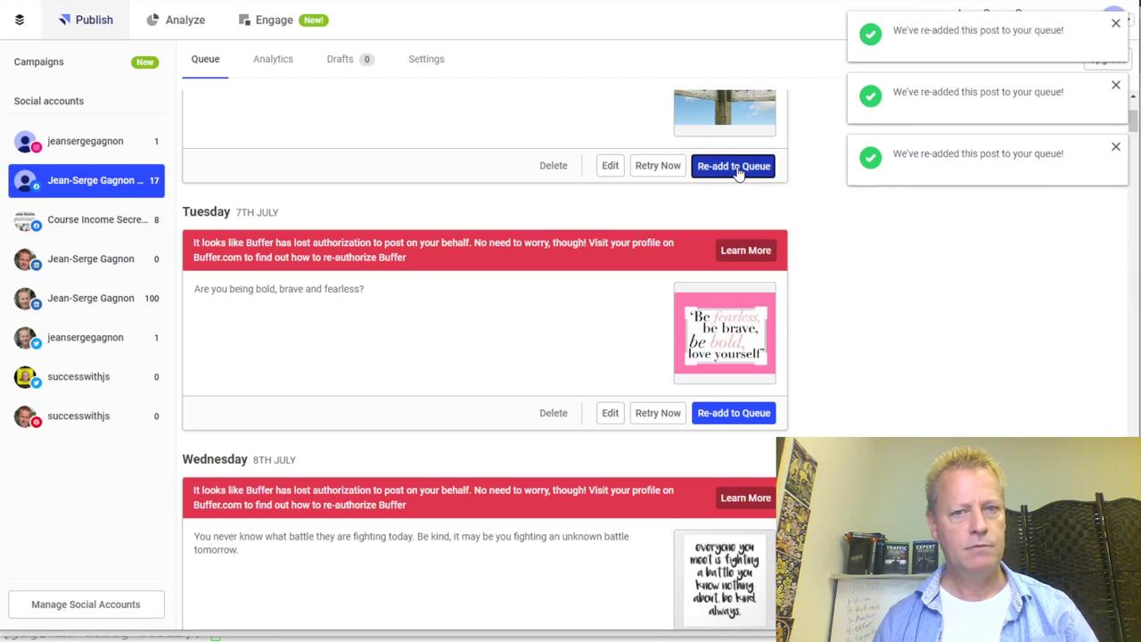
pyautogui.click(736, 167)
pyautogui.click(733, 413)
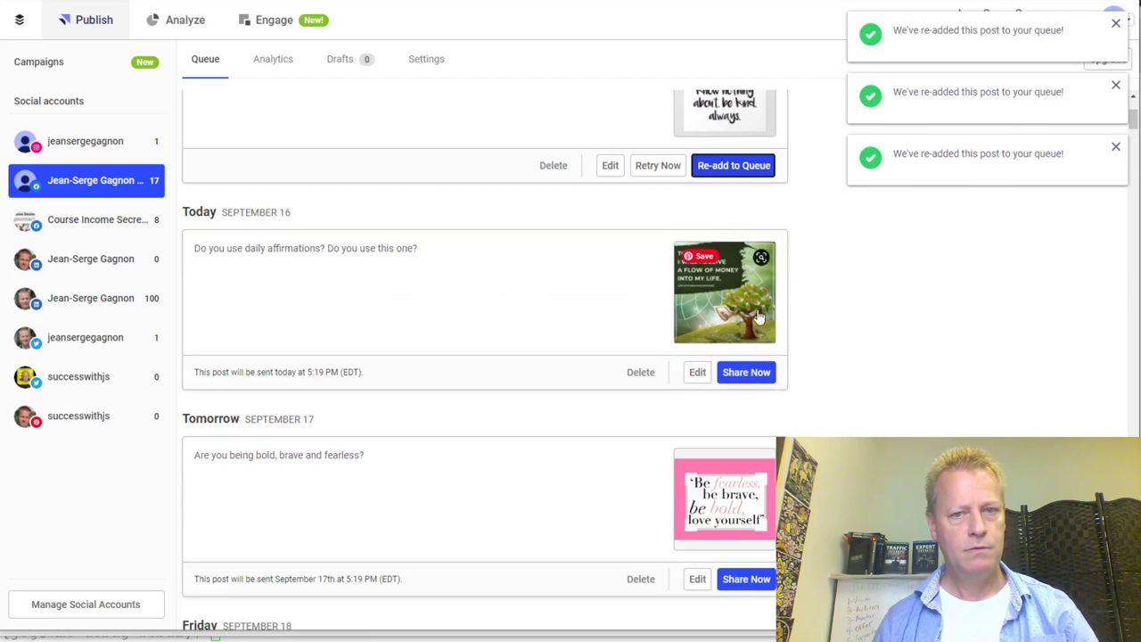
pyautogui.scroll(-15, 701, 374)
pyautogui.scroll(15, 577, 366)
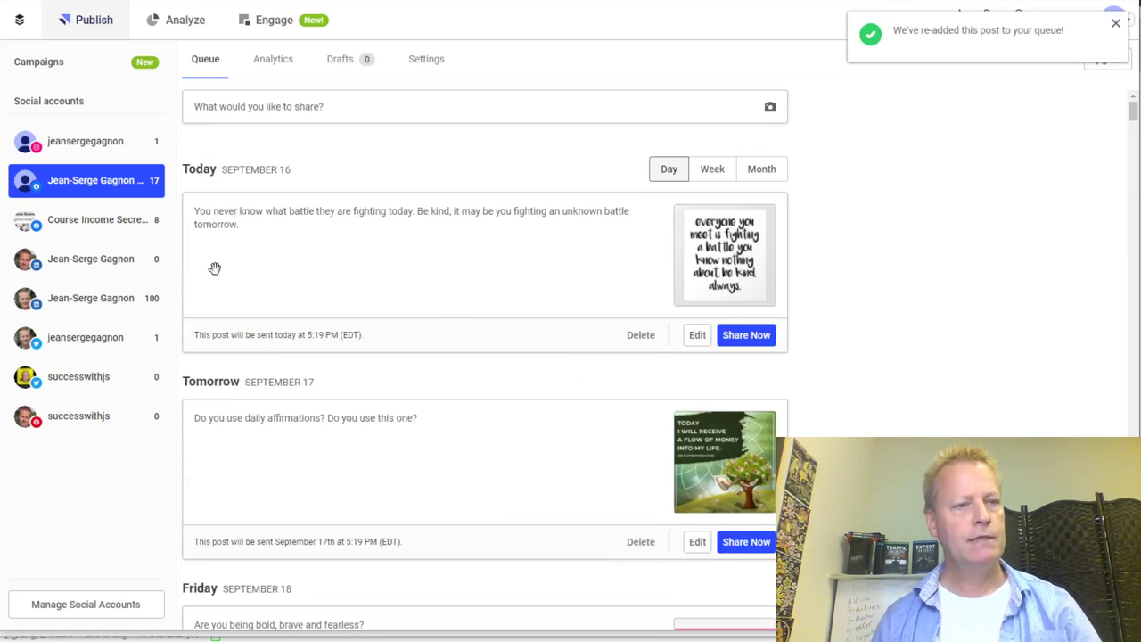
# Re-add all failed posts dated 24 June through 30 June to the Course Income Secrets page's queue and look over its schedule
pyautogui.click(89, 219)
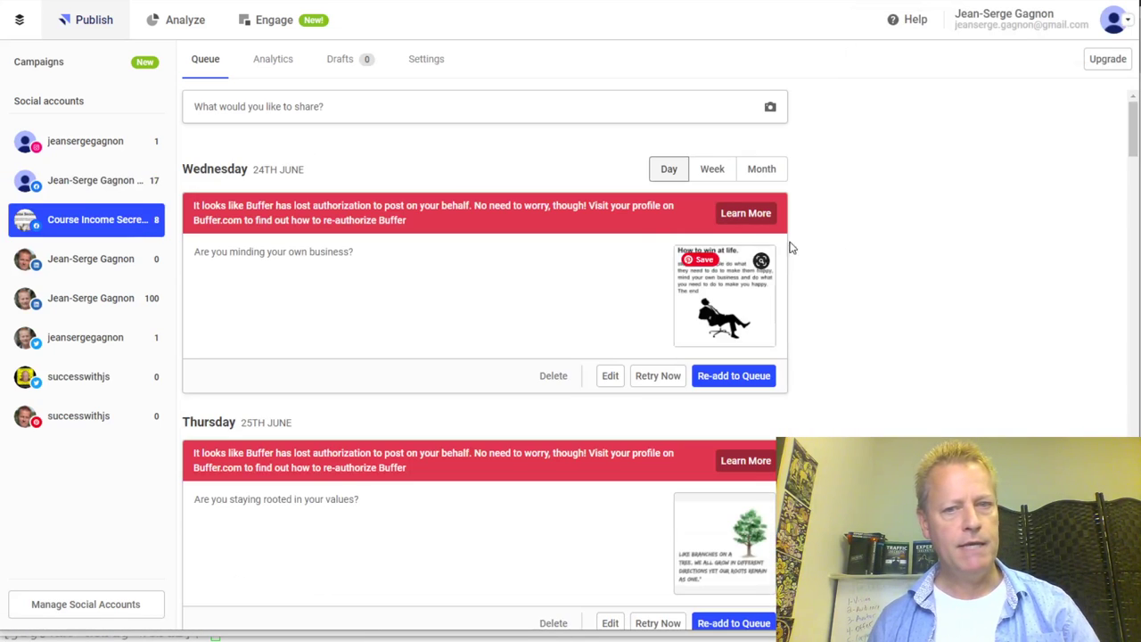
pyautogui.click(735, 376)
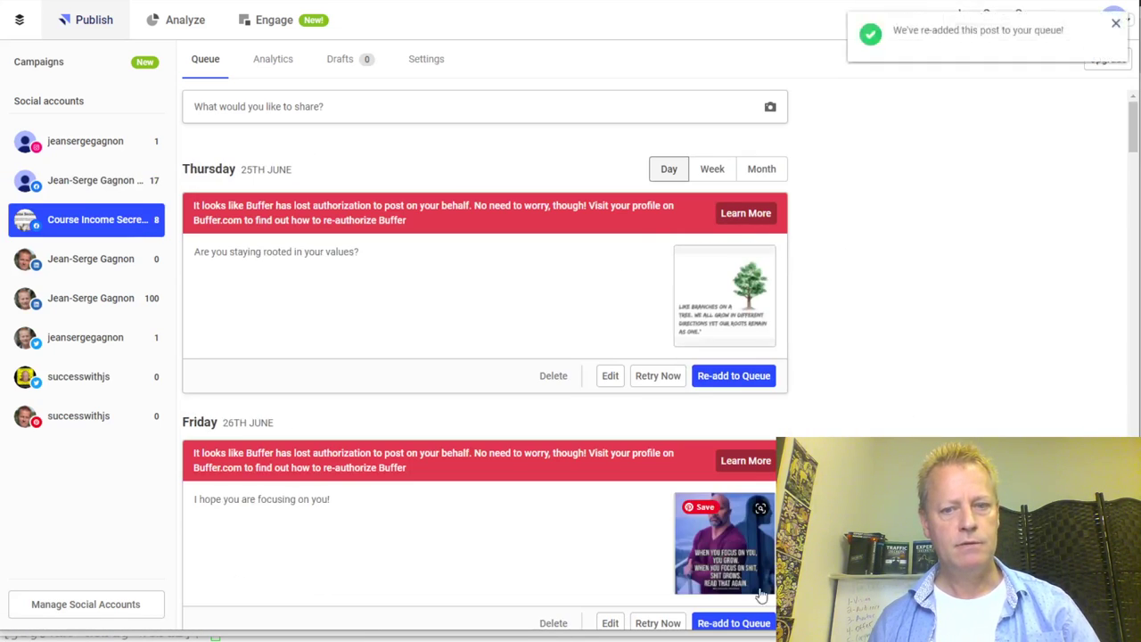
pyautogui.doubleClick(735, 375)
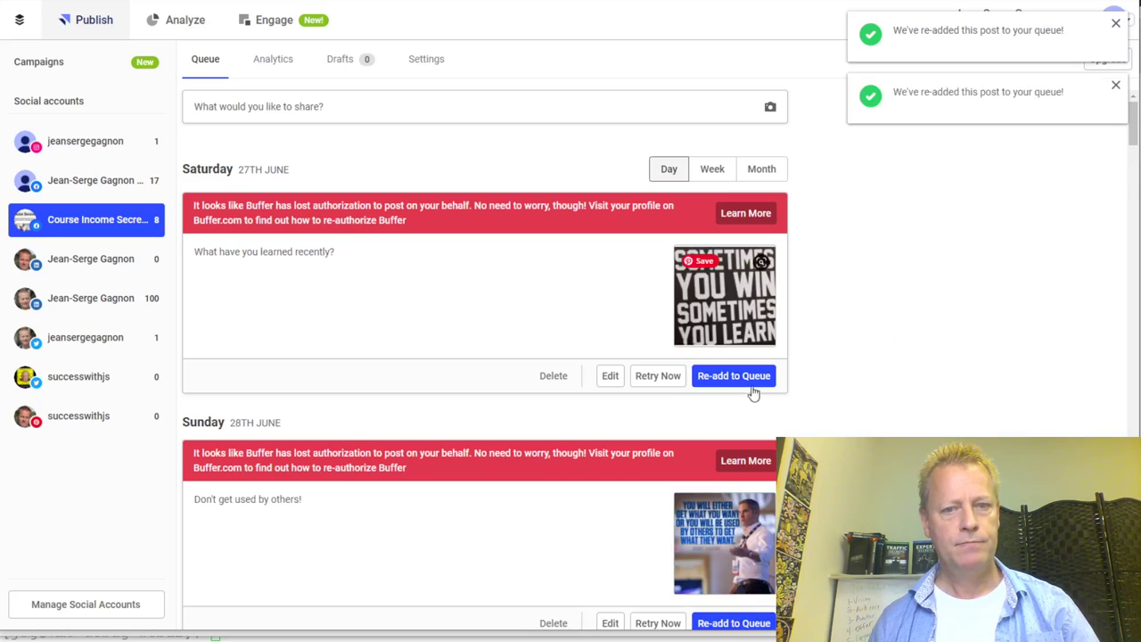
pyautogui.click(750, 623)
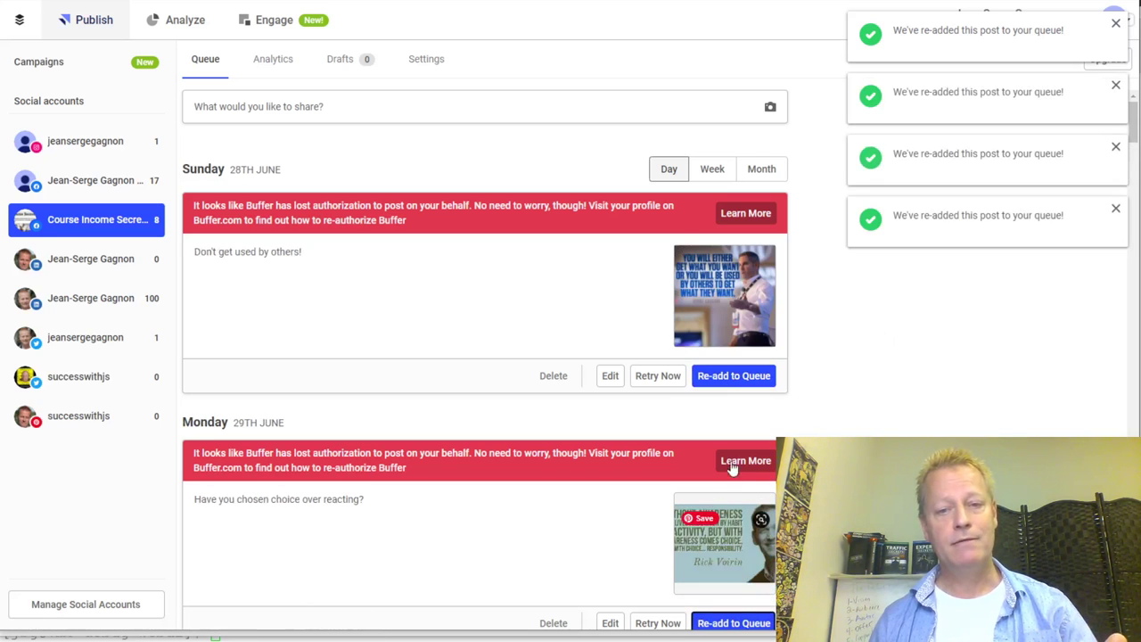
pyautogui.click(733, 376)
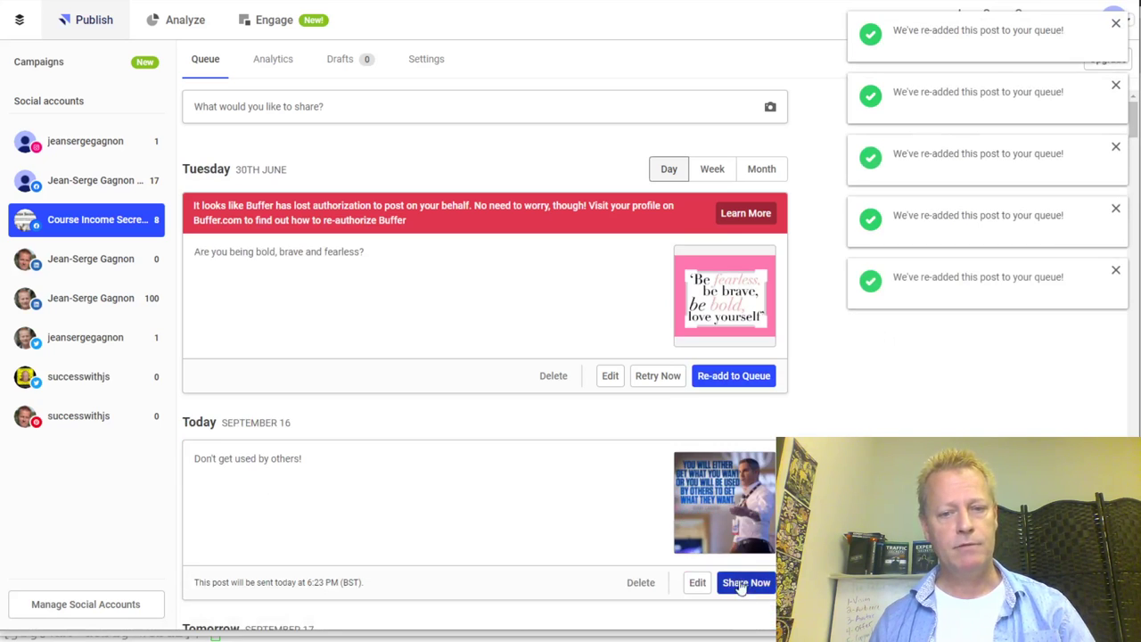
pyautogui.click(732, 375)
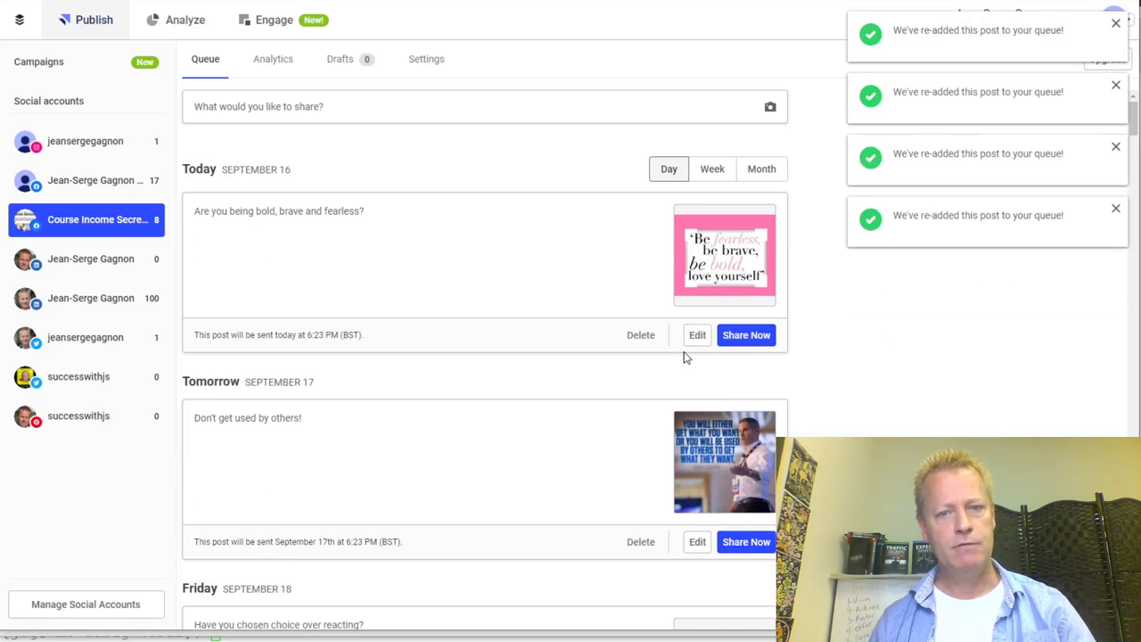
pyautogui.scroll(-5, 573, 369)
pyautogui.scroll(6, 573, 369)
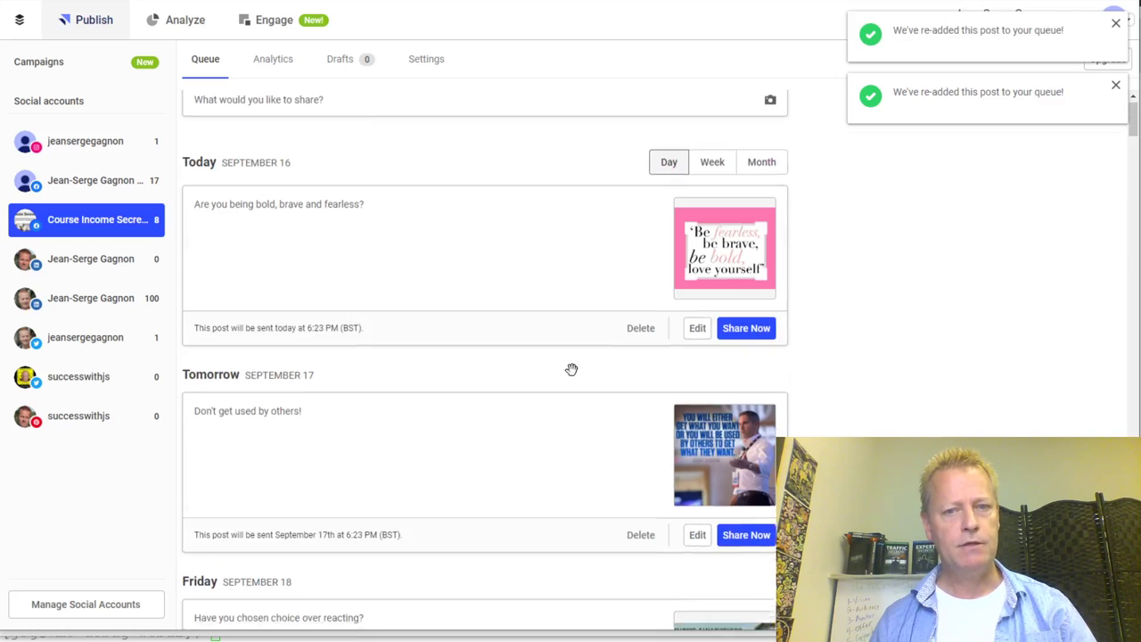
# Check the personal Twitter queue, correct "groing" to "growing" in the unsent LinkedIn version, add it to the queue, and close the composer
pyautogui.click(84, 335)
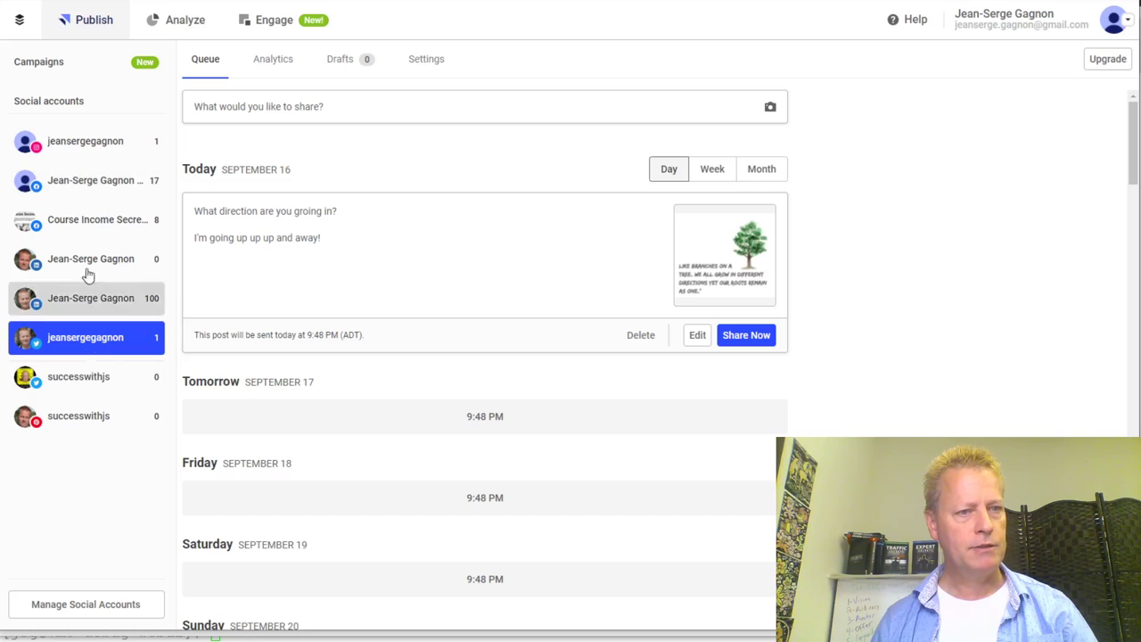
pyautogui.click(95, 146)
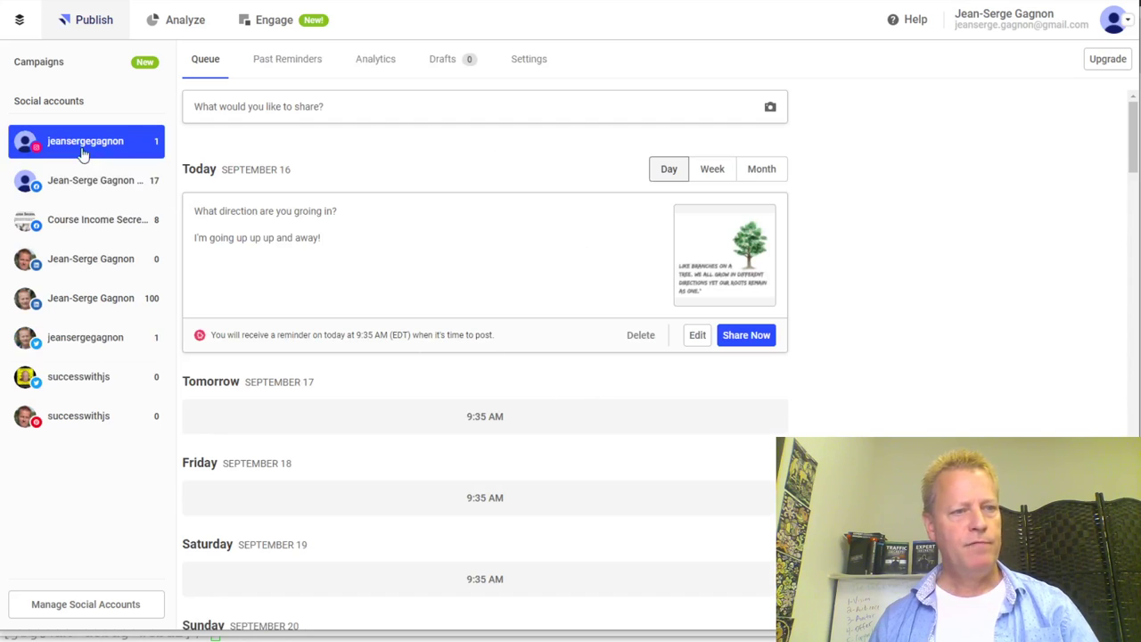
pyautogui.click(422, 121)
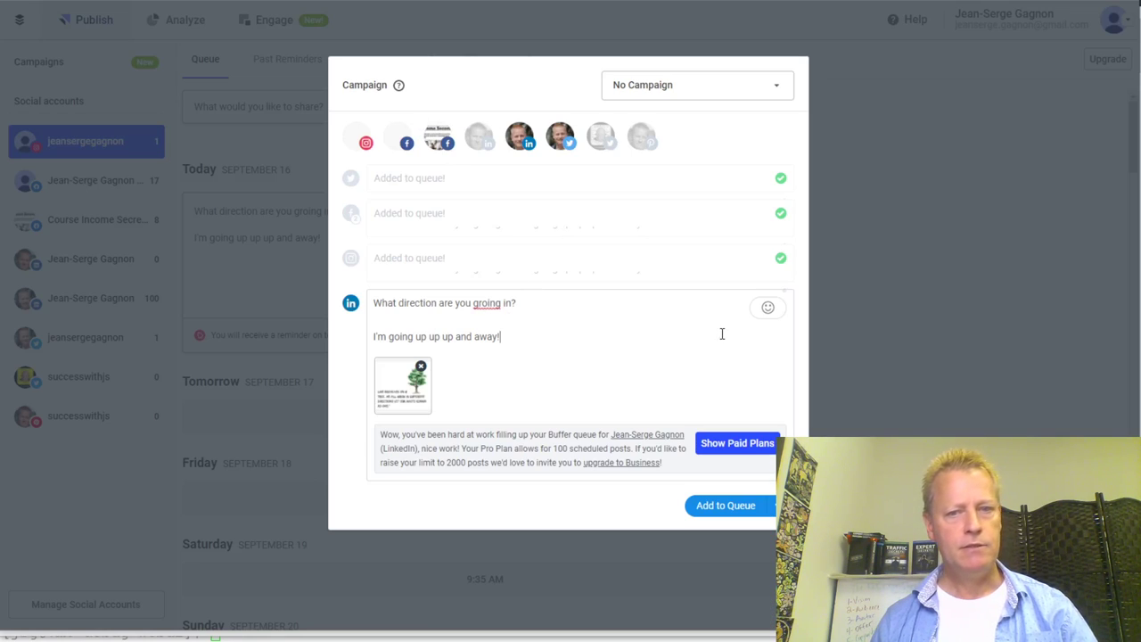
pyautogui.click(364, 320)
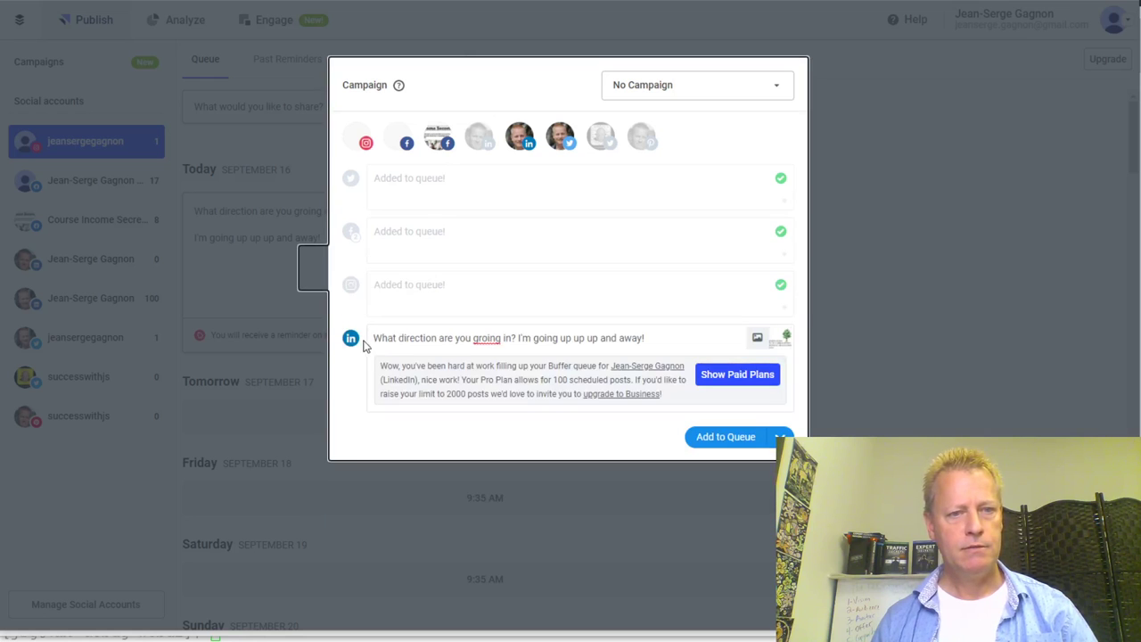
pyautogui.click(483, 343)
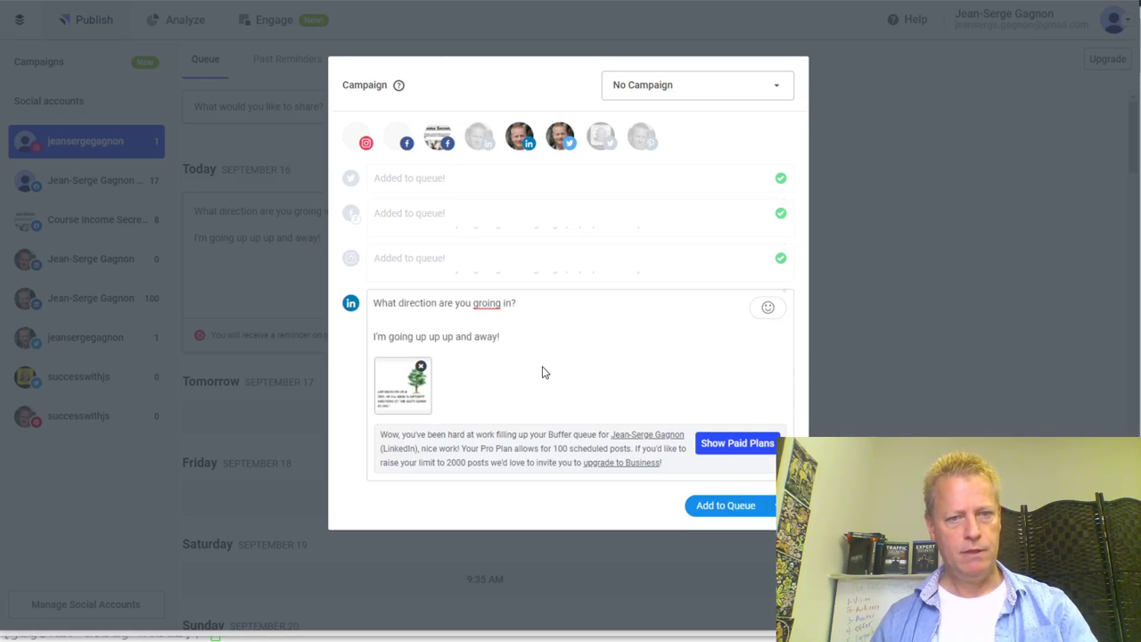
pyautogui.write('w')
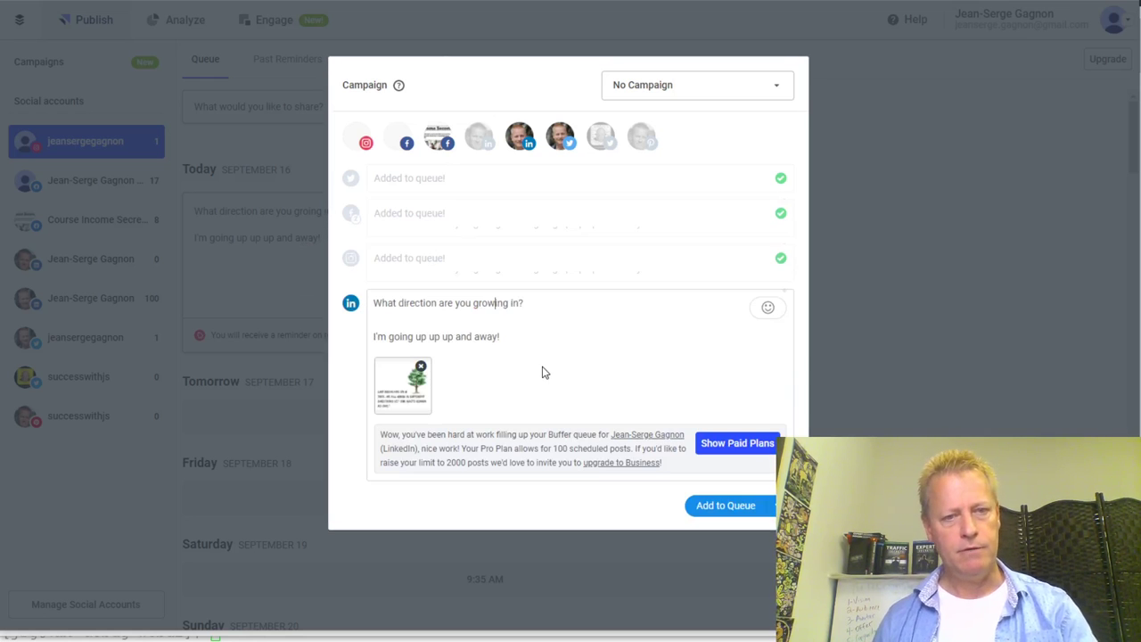
pyautogui.click(755, 504)
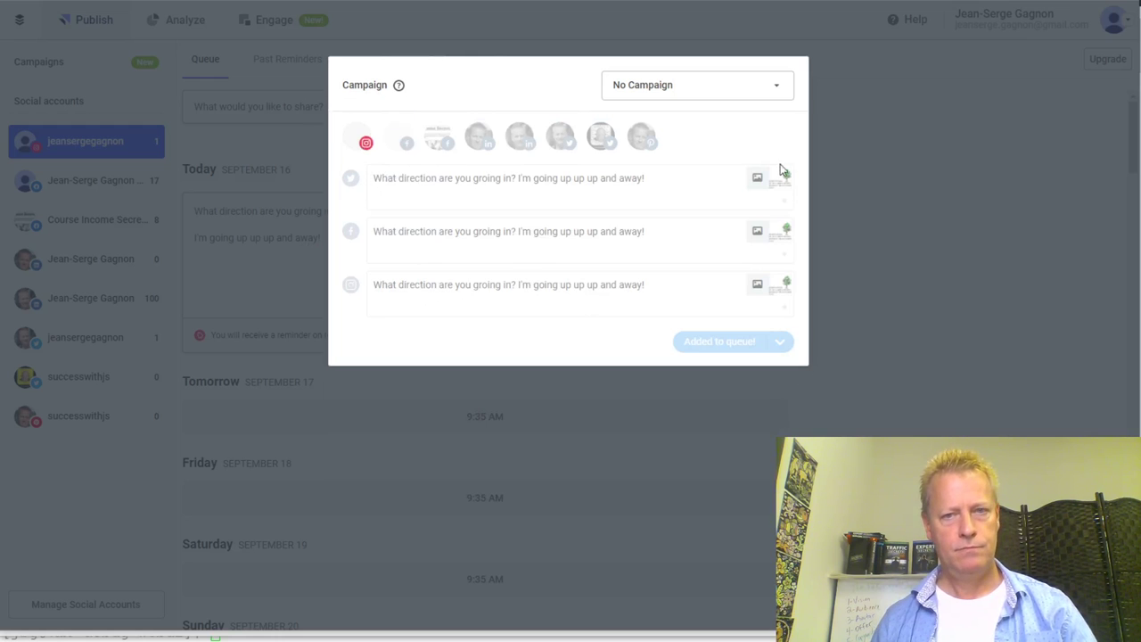
pyautogui.click(835, 164)
pyautogui.click(96, 194)
pyautogui.click(95, 214)
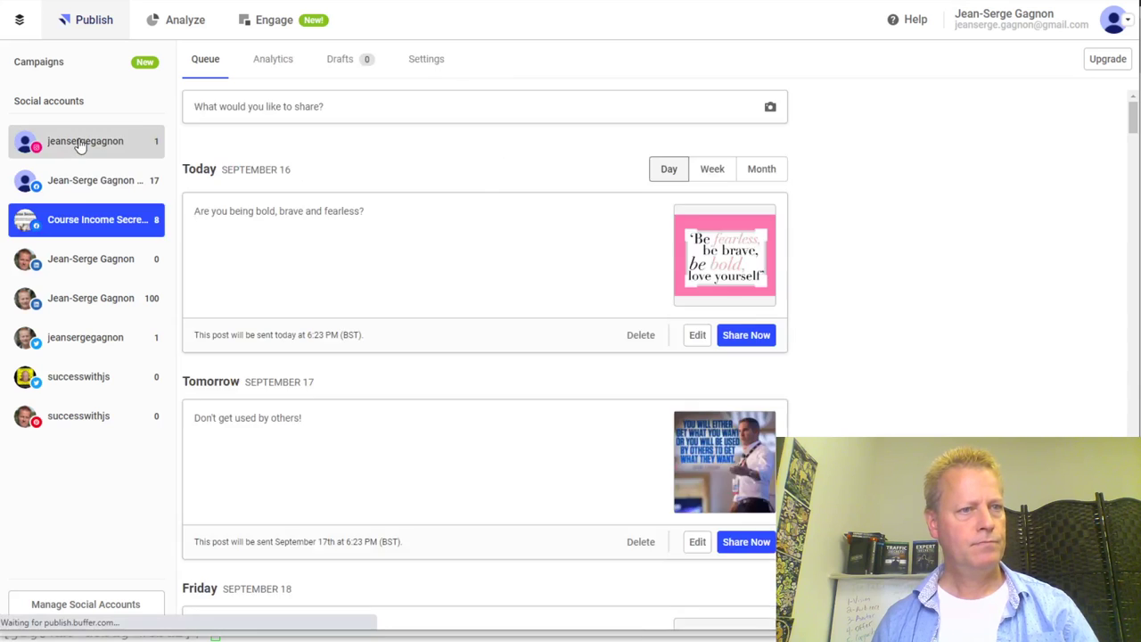
pyautogui.click(79, 143)
pyautogui.click(270, 109)
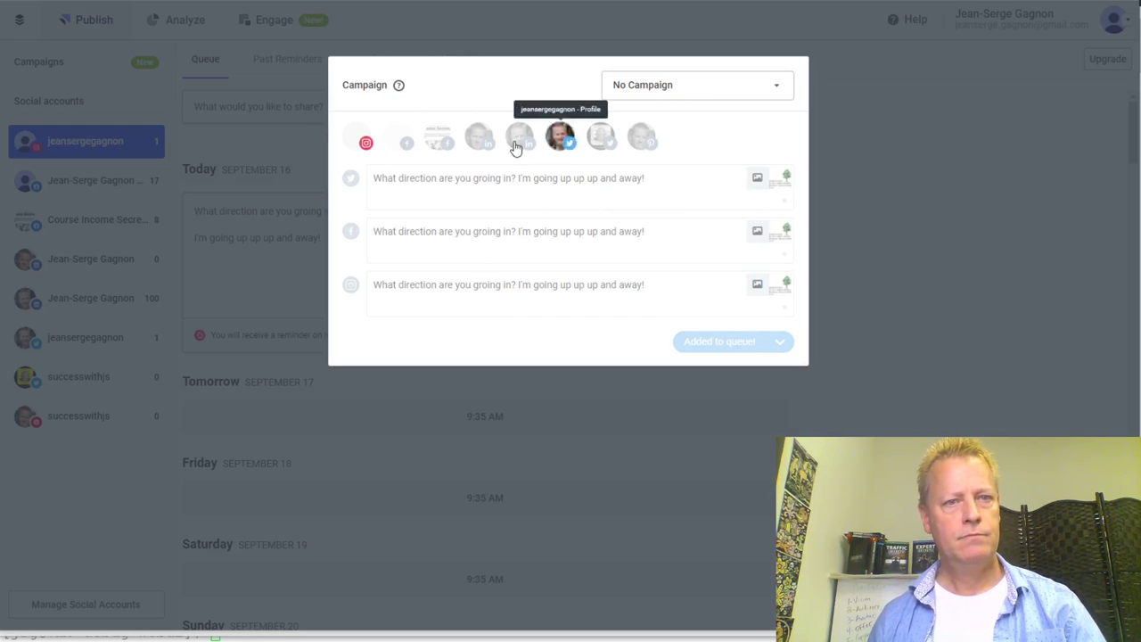
pyautogui.click(860, 396)
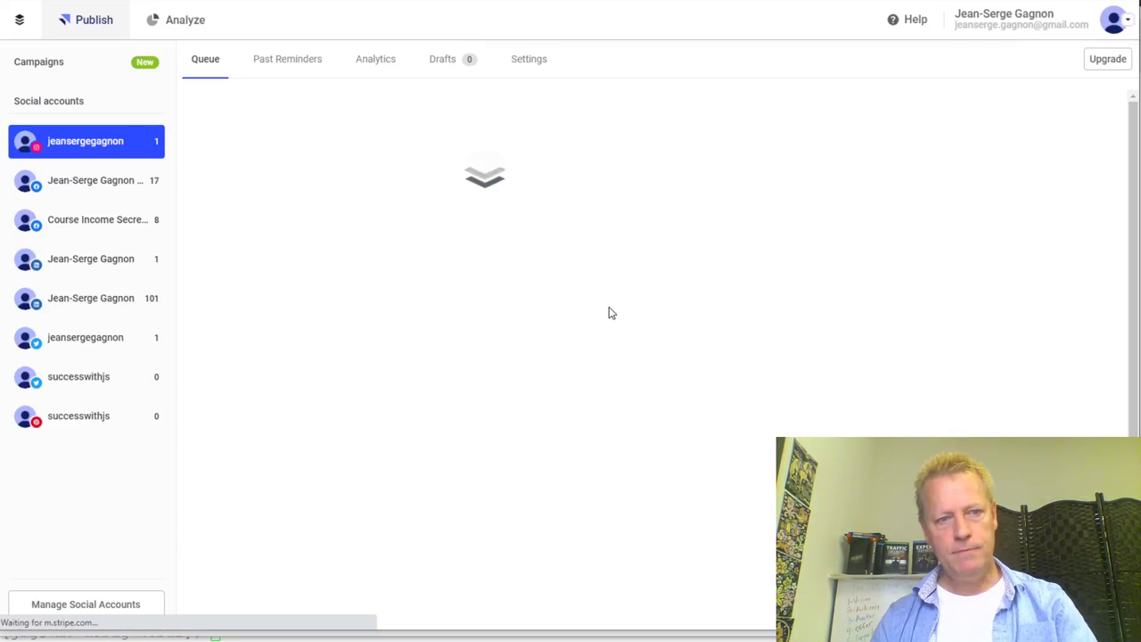
# Start a new post for the Instagram account and attach the image FB_IMG_1563030440094.jpg
pyautogui.click(116, 182)
pyautogui.click(104, 151)
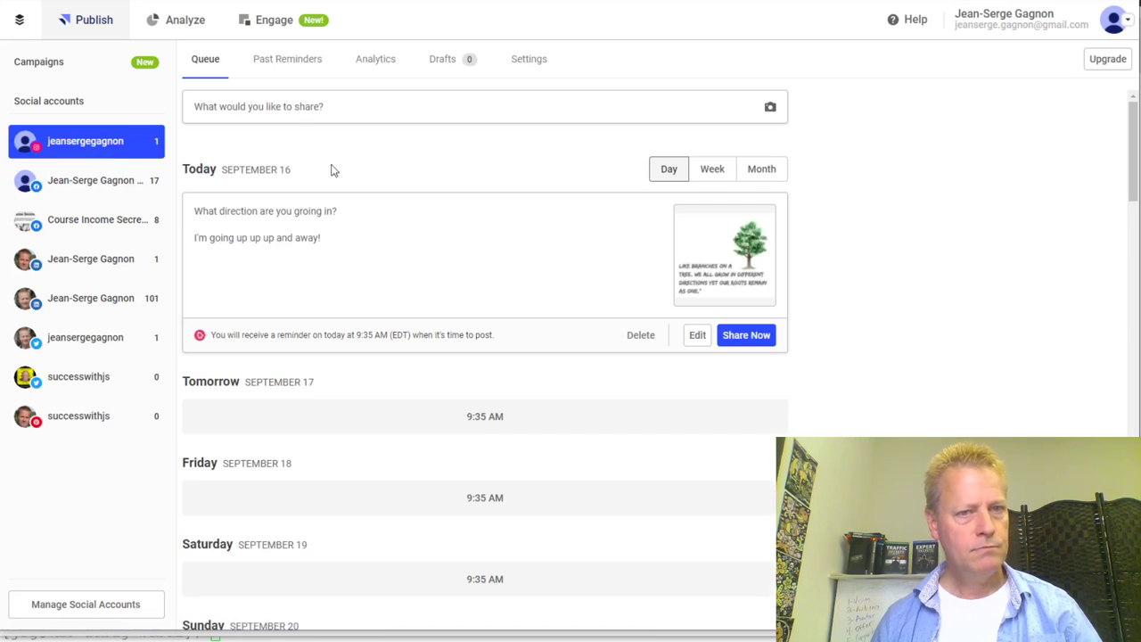
pyautogui.click(280, 109)
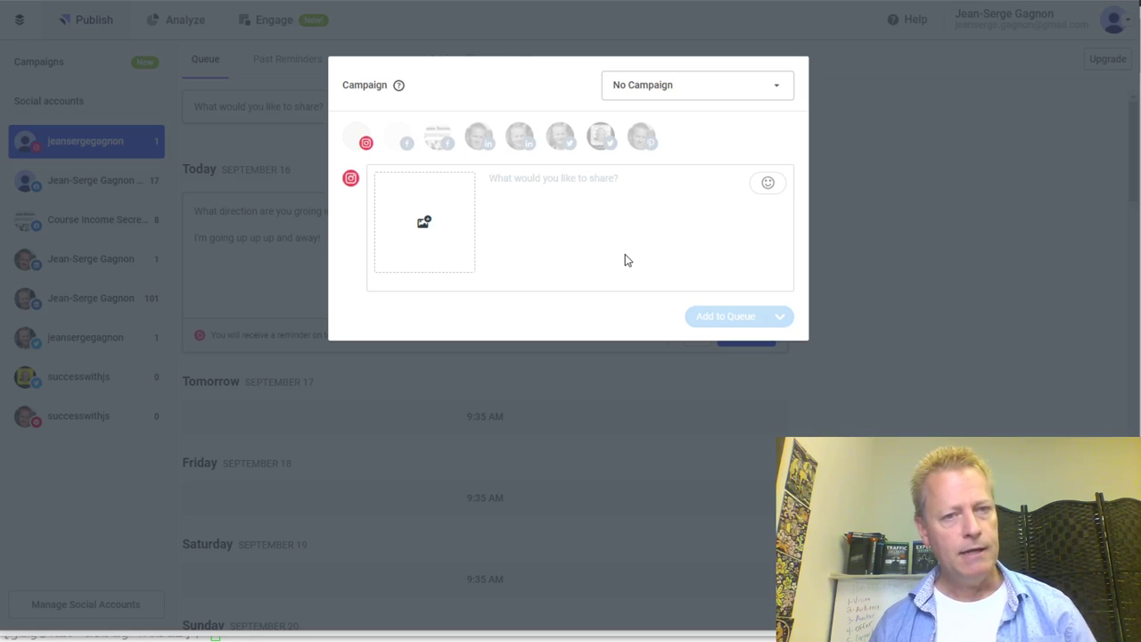
pyautogui.click(420, 223)
pyautogui.click(223, 53)
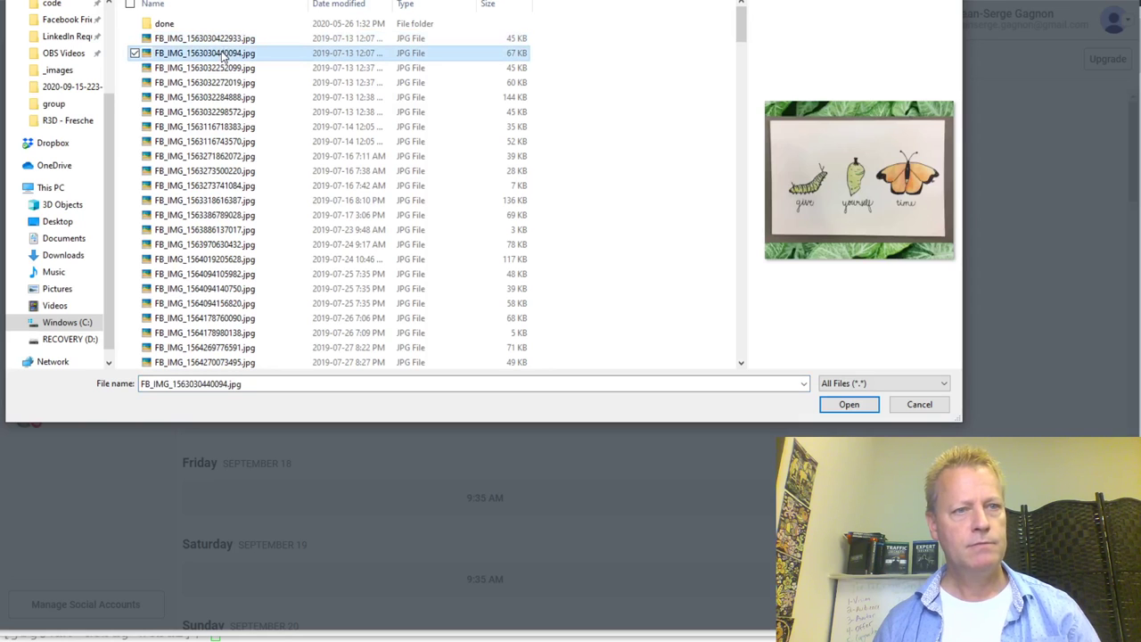
pyautogui.doubleClick(223, 55)
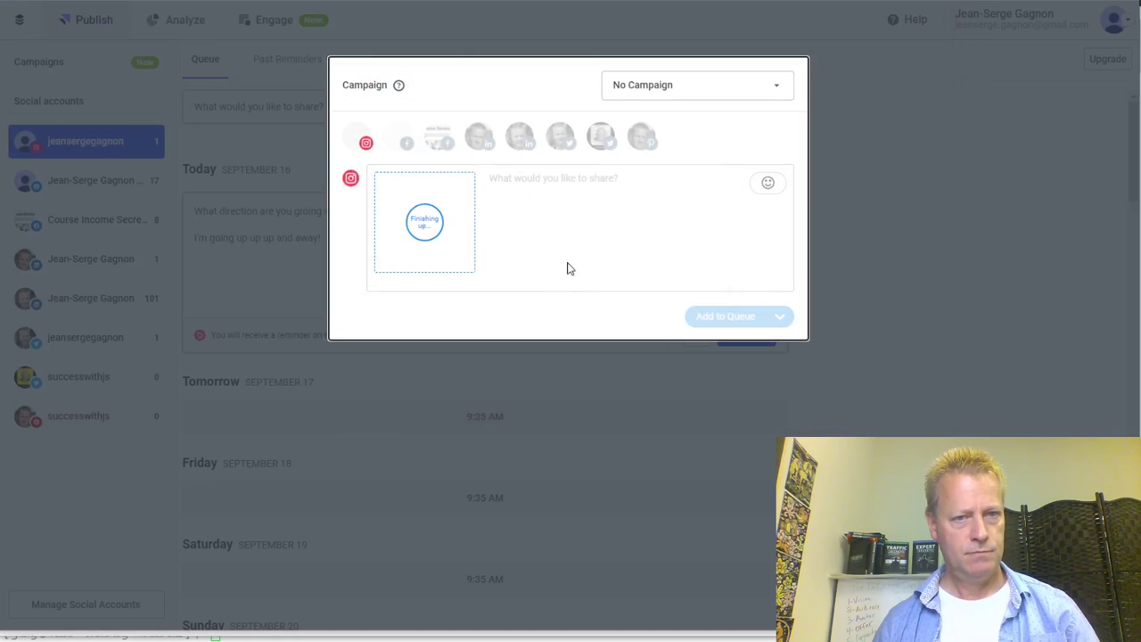
# Preview the attached image and write the caption "Are you forgetting this time honored bit of wisdom? I know I do often but this is a great reminder."
pyautogui.click(406, 249)
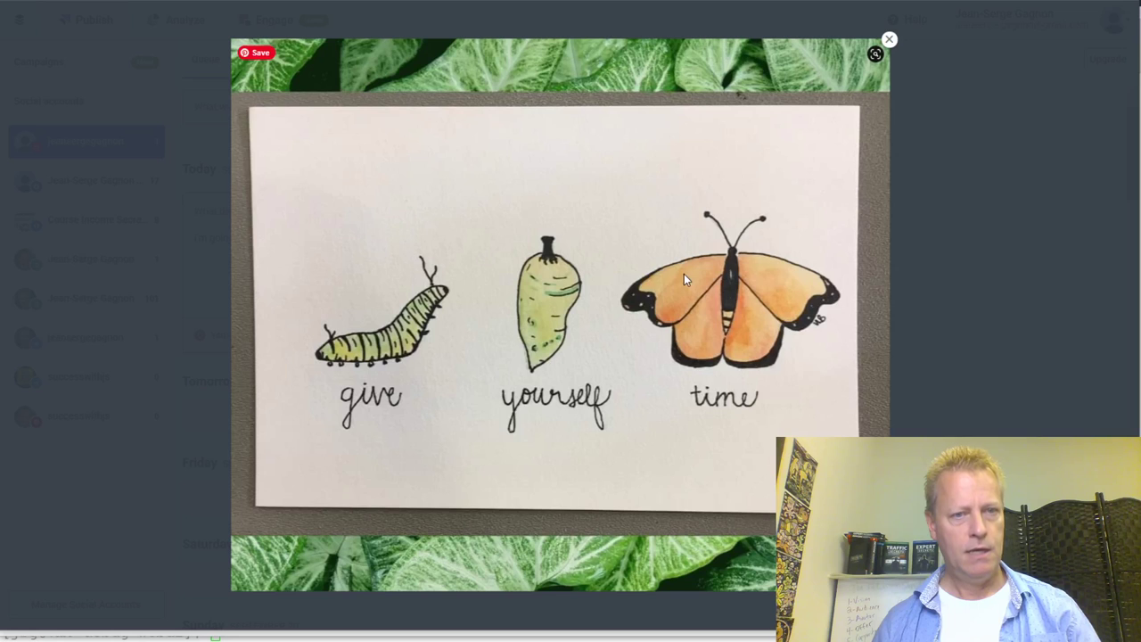
pyautogui.click(888, 41)
pyautogui.click(465, 186)
pyautogui.write('A')
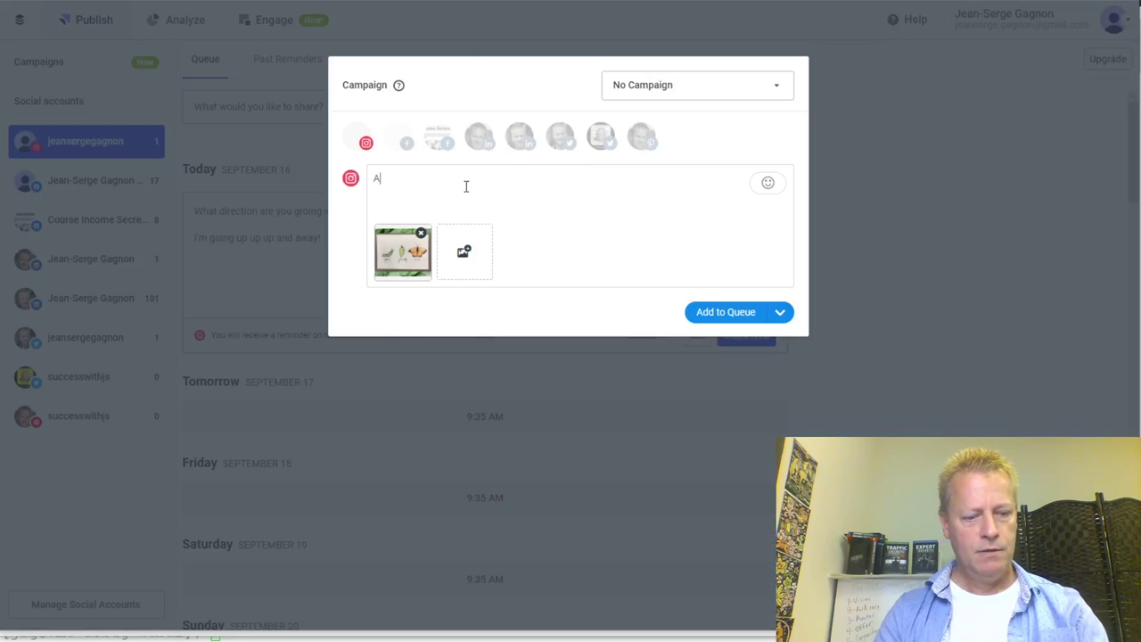
pyautogui.write('re you forge')
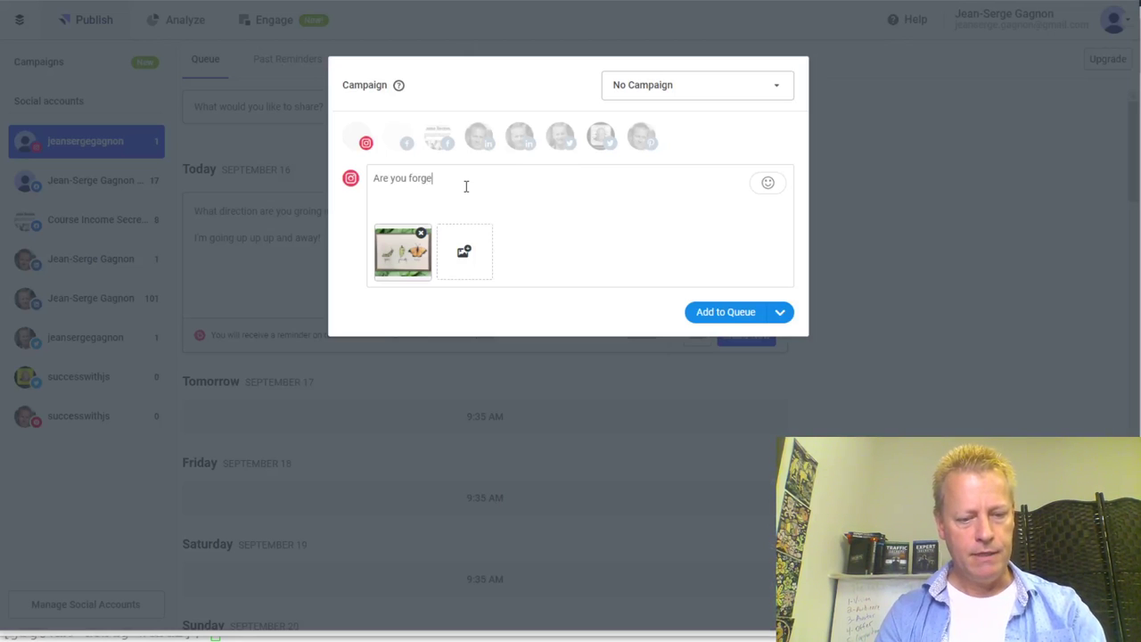
pyautogui.write('tting this time honored bit of wid')
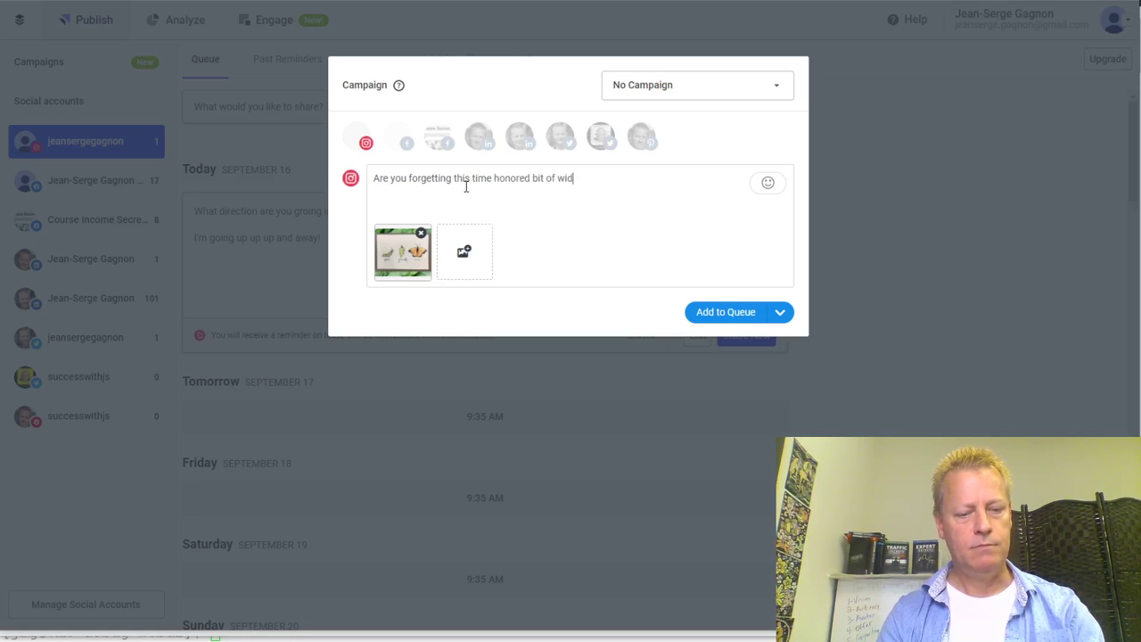
pyautogui.press('BackSpace')
pyautogui.write('sdom')
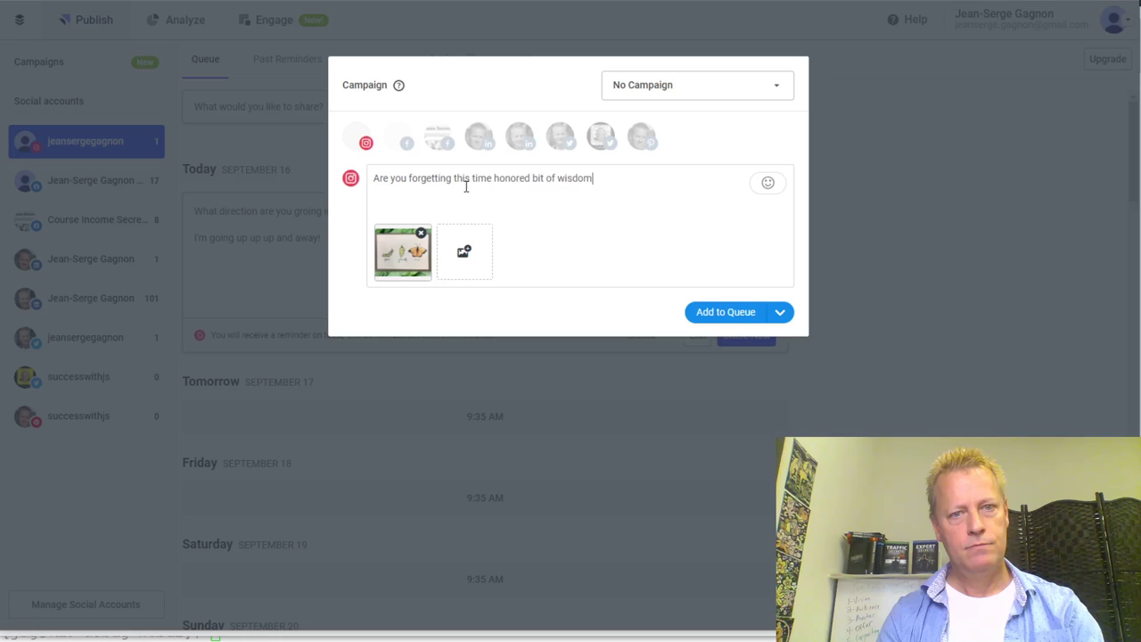
pyautogui.write('>?')
pyautogui.press('BackSpace')
pyautogui.press('BackSpace')
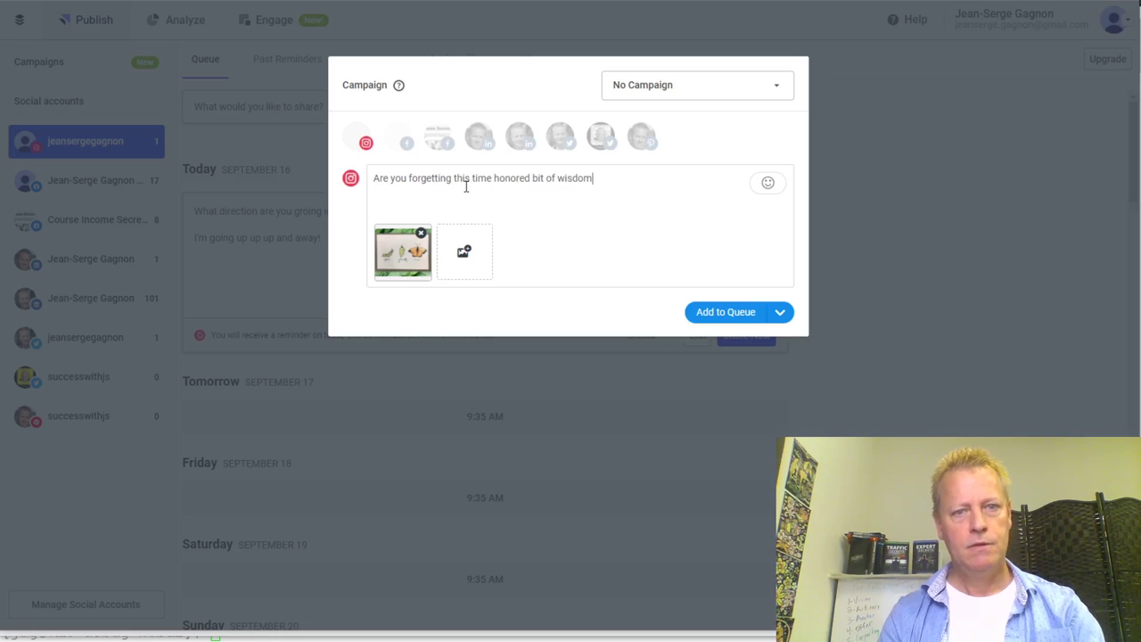
pyautogui.write('?')
pyautogui.press('Return')
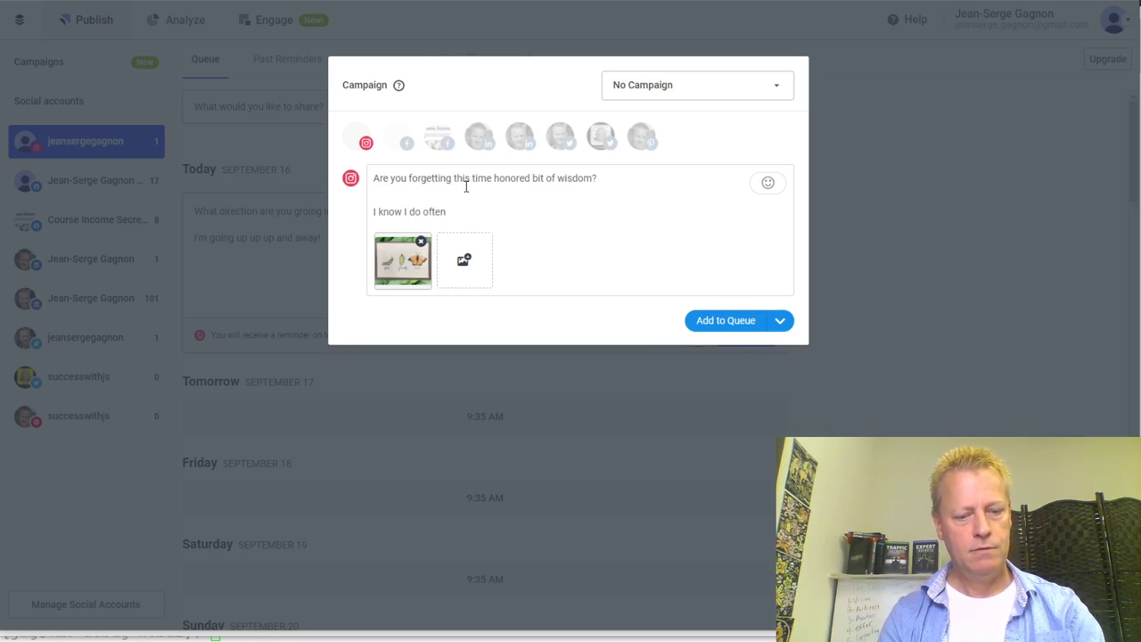
pyautogui.write('his is a great reminder.')
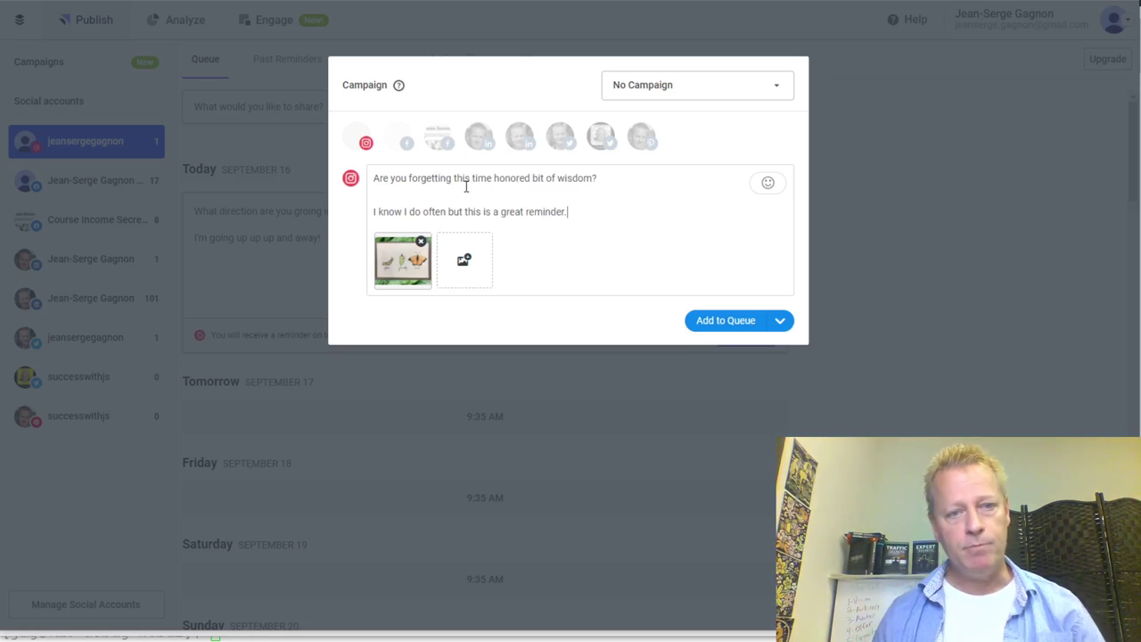
# Also select the Facebook group, Course Income Secrets page, second LinkedIn account and personal Twitter, add the post to their queues, and close the composer
pyautogui.click(405, 139)
pyautogui.click(434, 140)
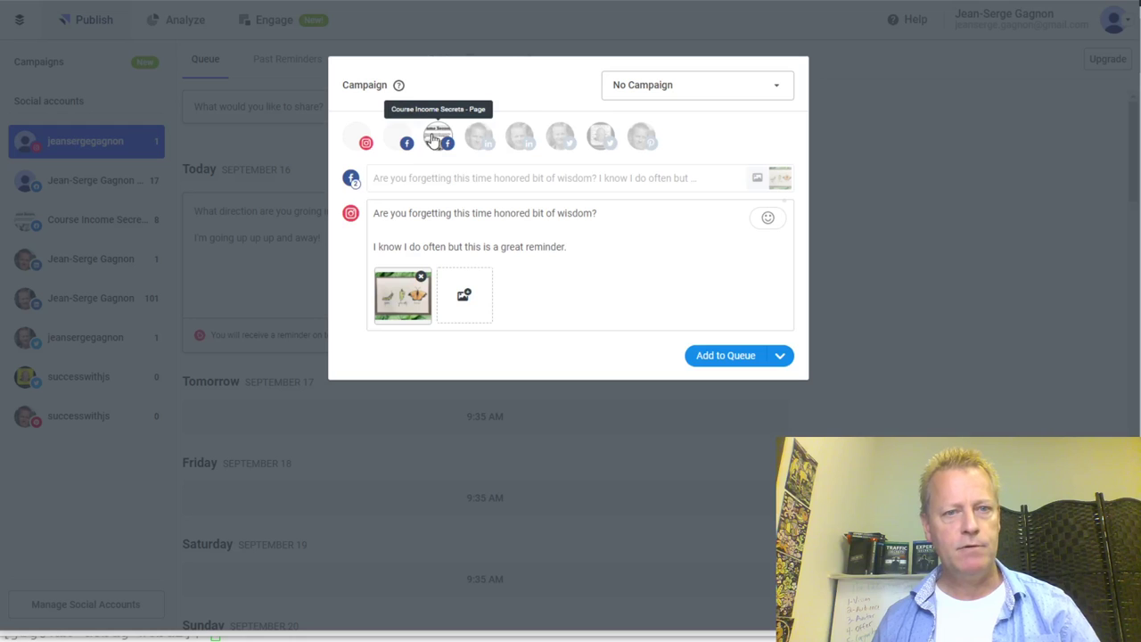
pyautogui.click(520, 139)
pyautogui.click(560, 135)
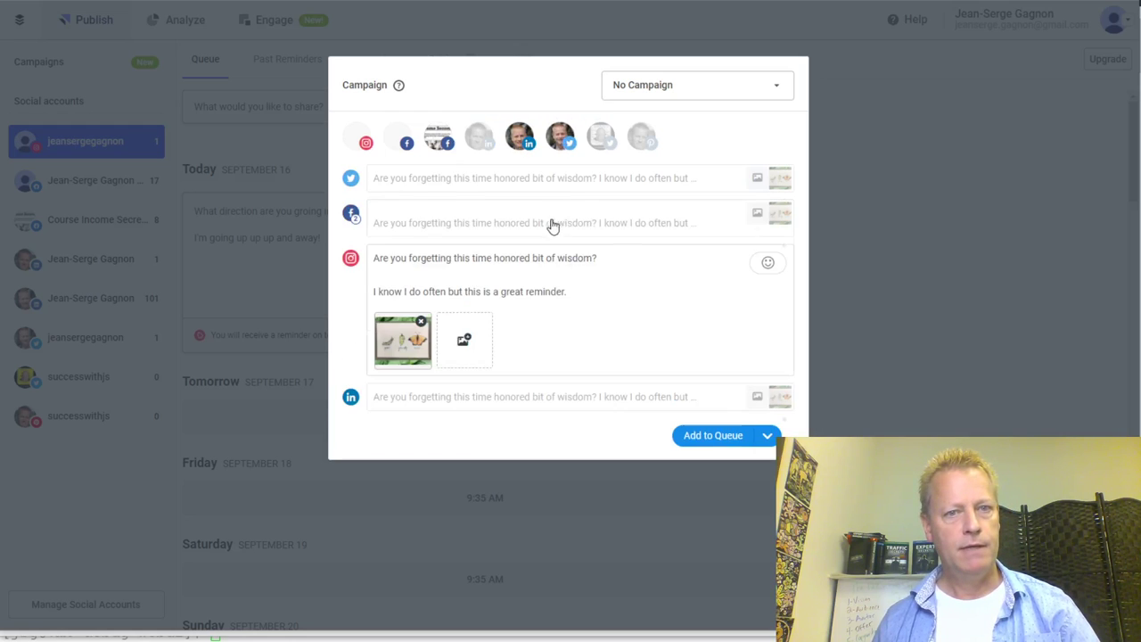
pyautogui.click(717, 438)
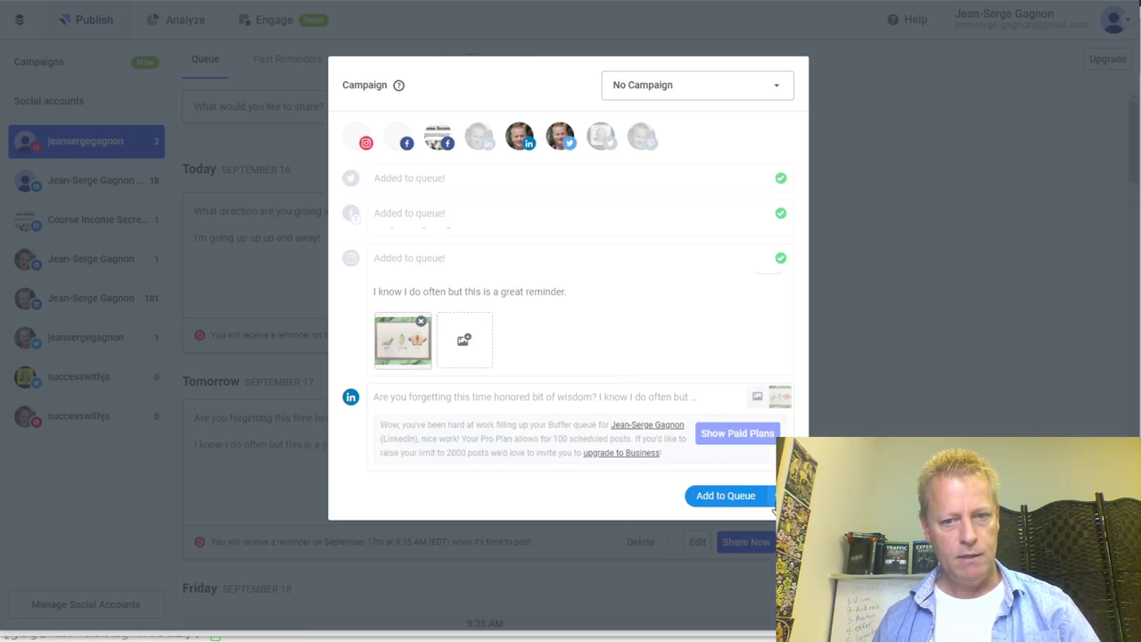
pyautogui.click(895, 172)
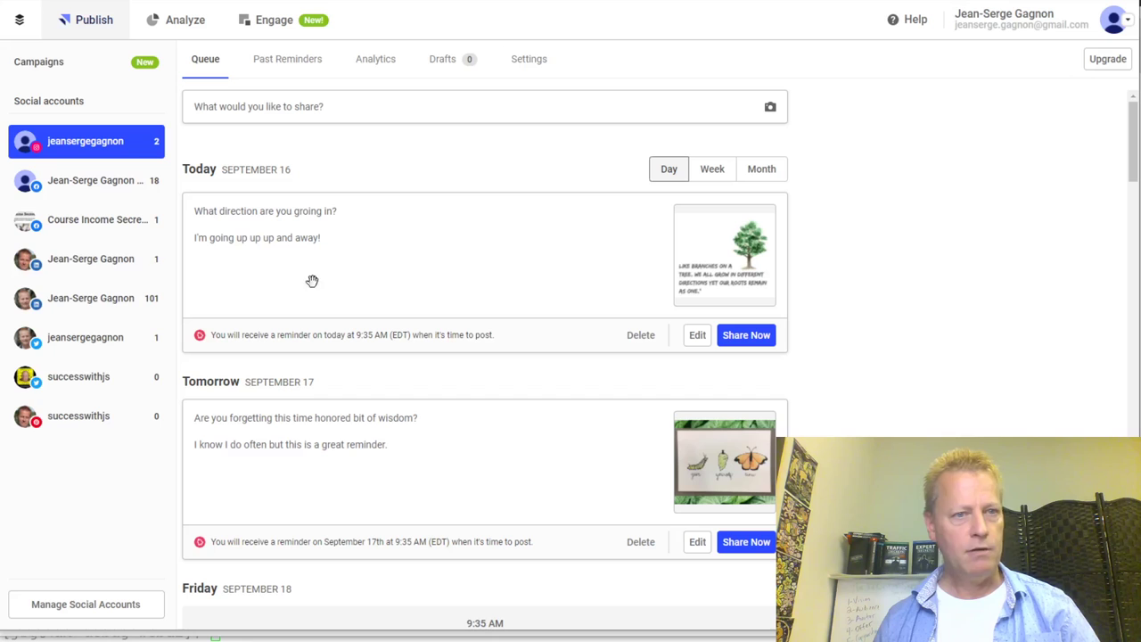
# Re-add the failed episode #224 post to the first LinkedIn account's queue and try to share it immediately
pyautogui.click(68, 265)
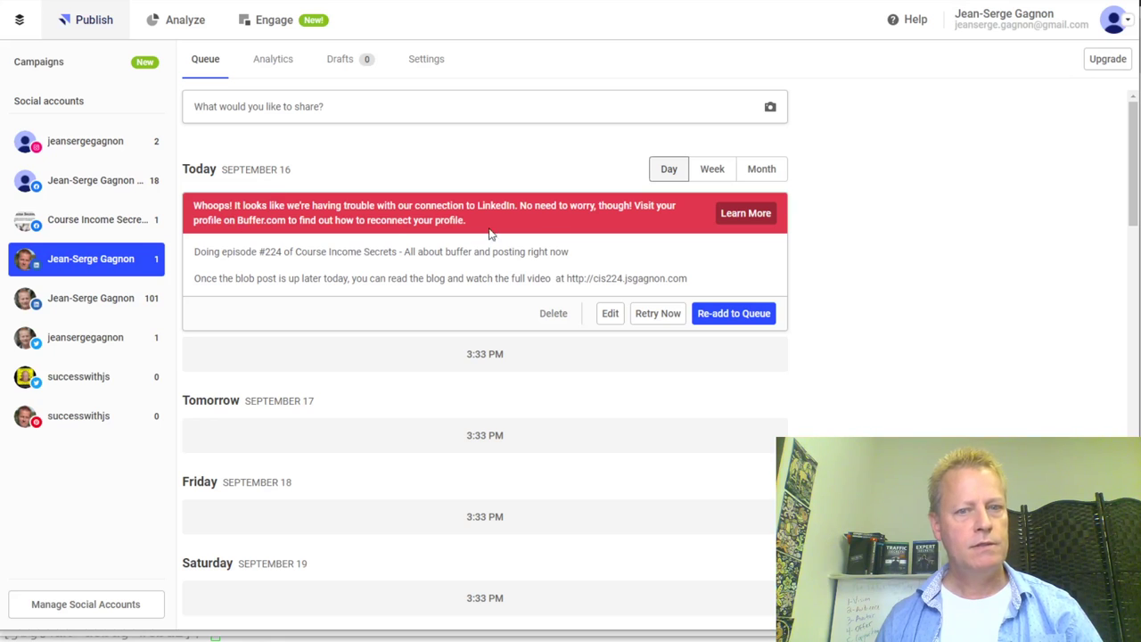
pyautogui.click(738, 316)
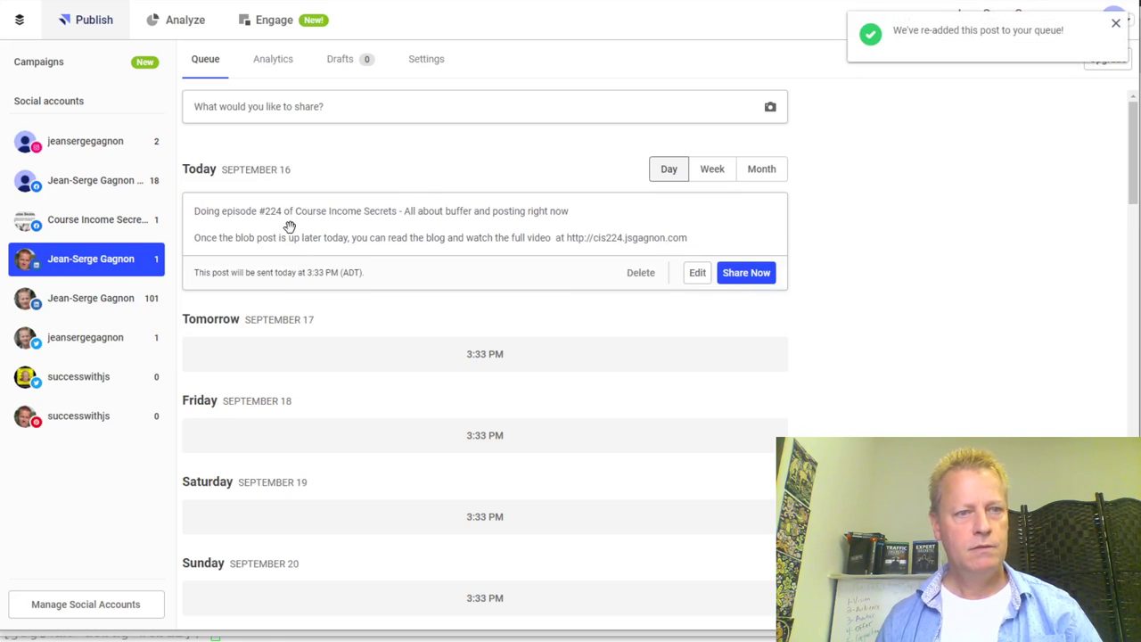
pyautogui.click(751, 273)
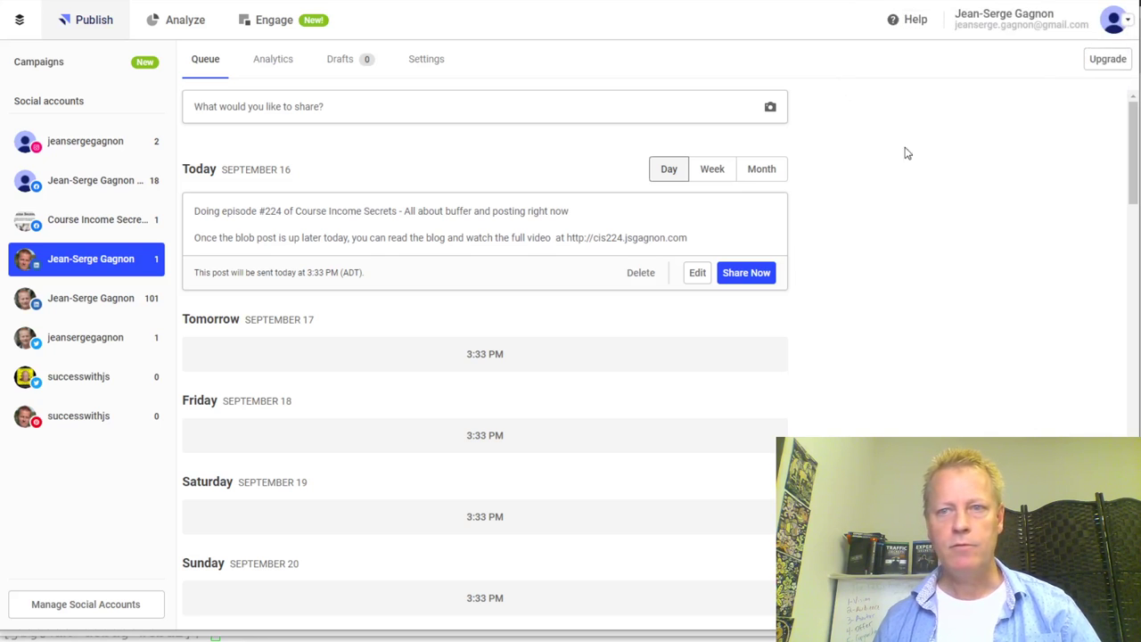
# Reconnect the LinkedIn profile by signing in with the account password, and share its queued episode #224 post immediately
pyautogui.click(77, 604)
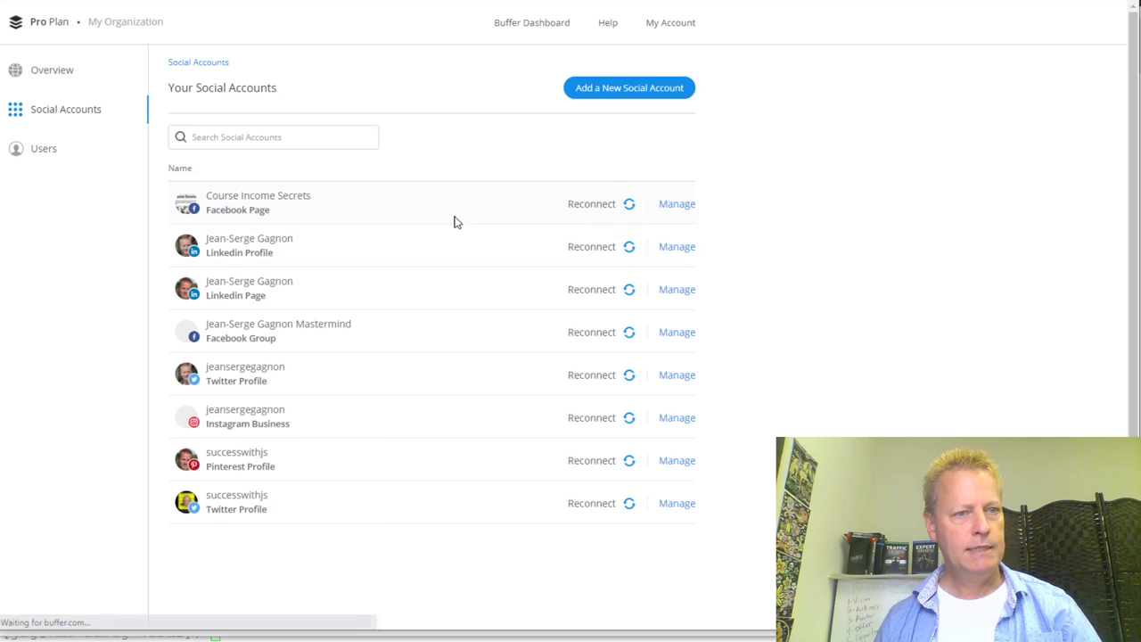
pyautogui.click(630, 251)
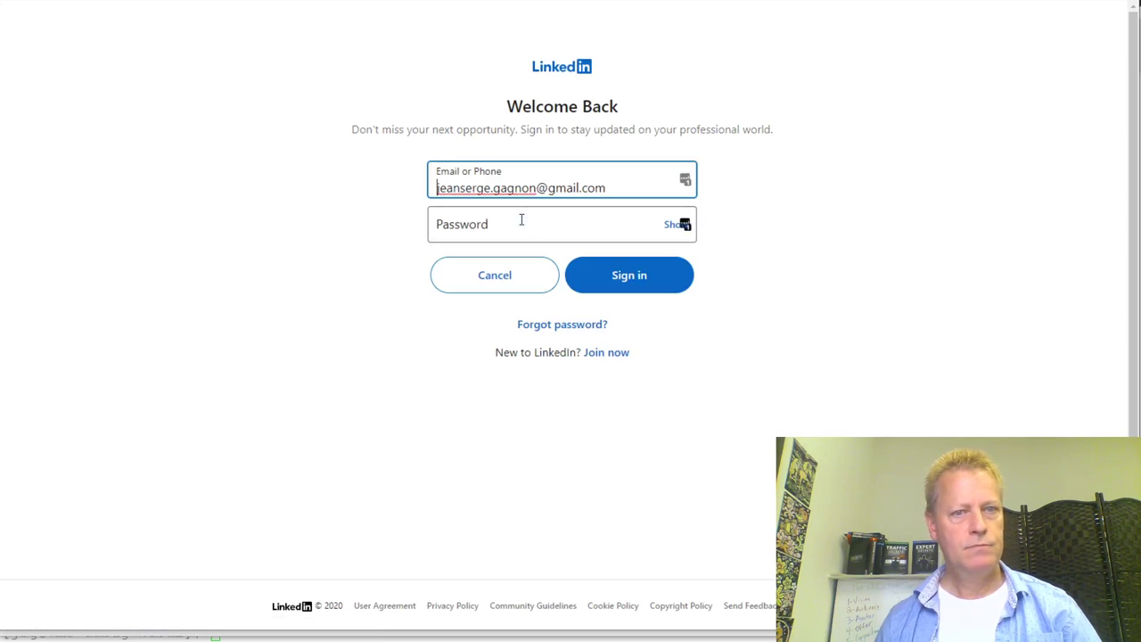
pyautogui.click(521, 223)
pyautogui.click(626, 274)
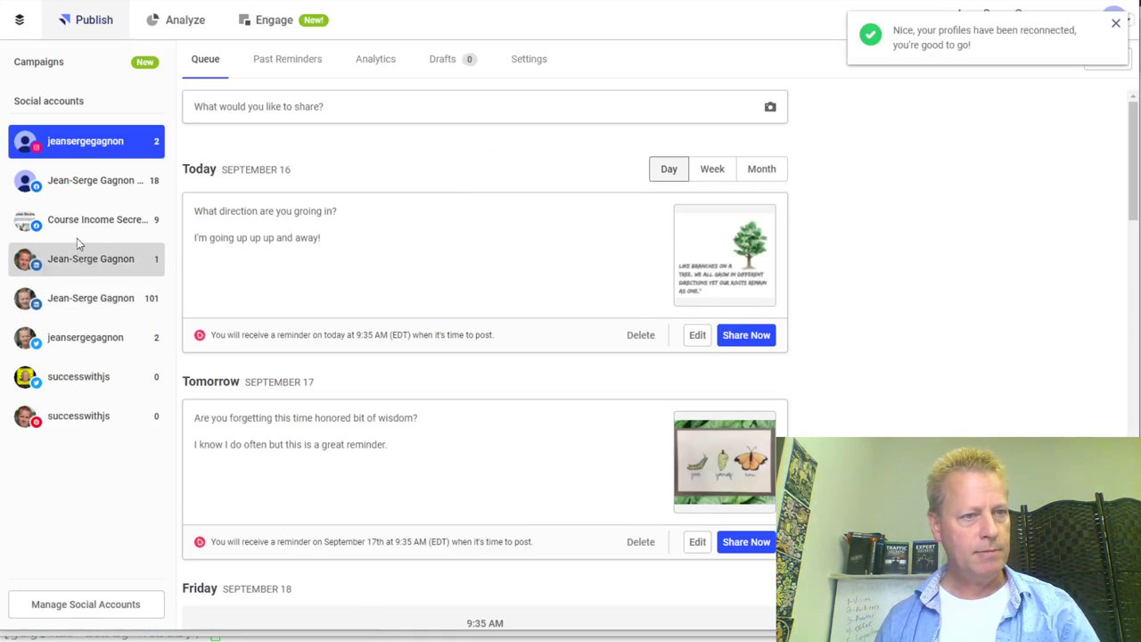
pyautogui.click(90, 272)
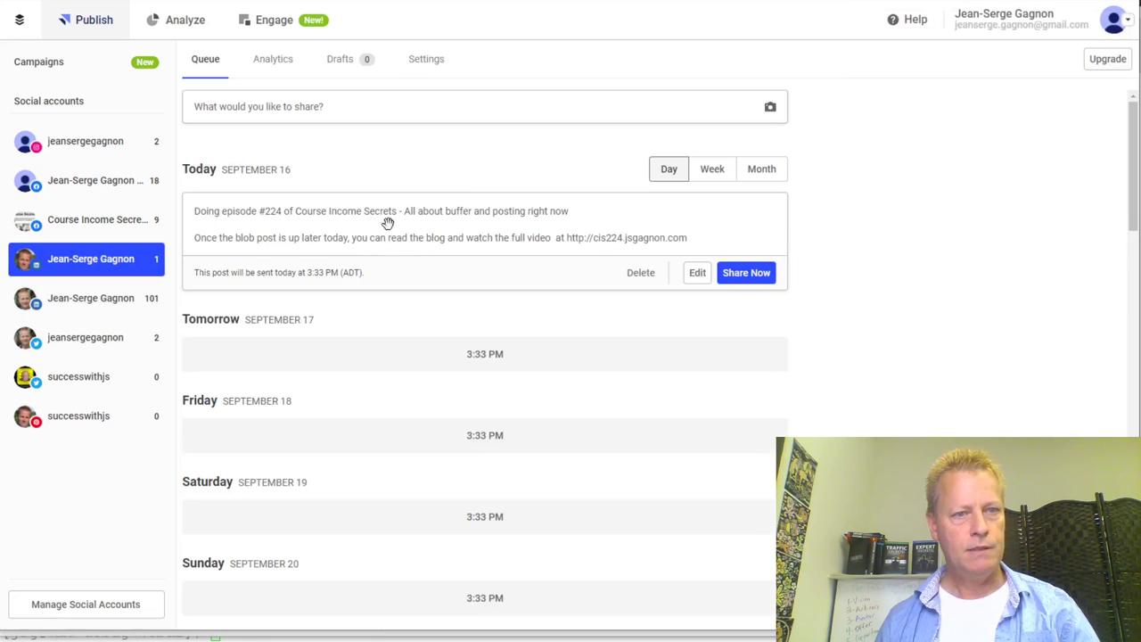
pyautogui.click(746, 272)
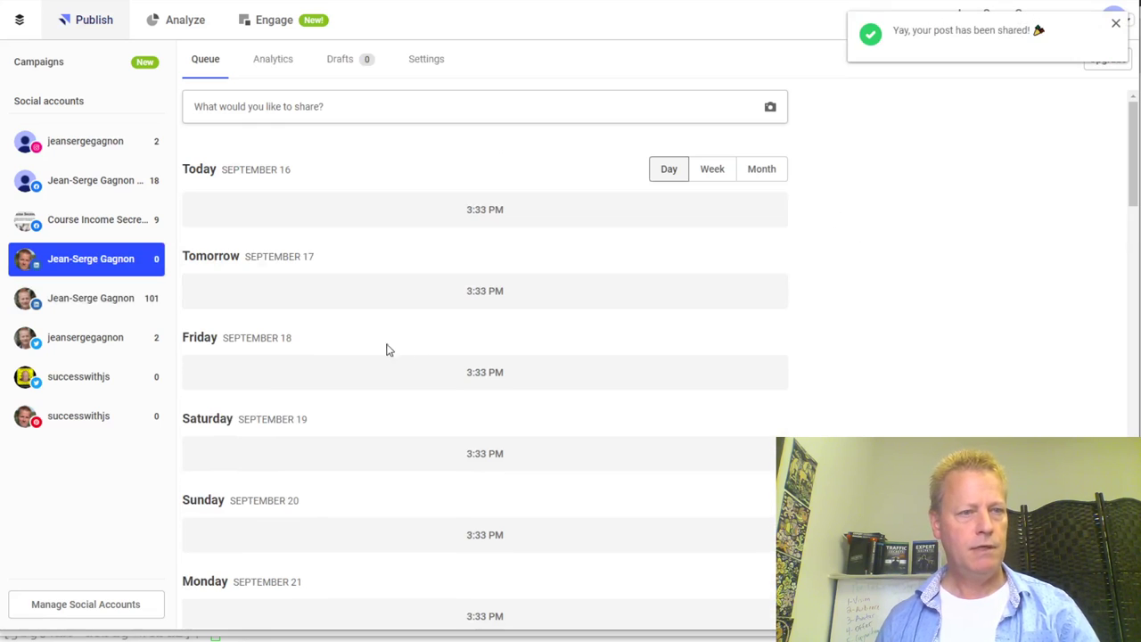
# Open the second LinkedIn account's queue and delete the failed continuity post dated 13 March
pyautogui.click(114, 312)
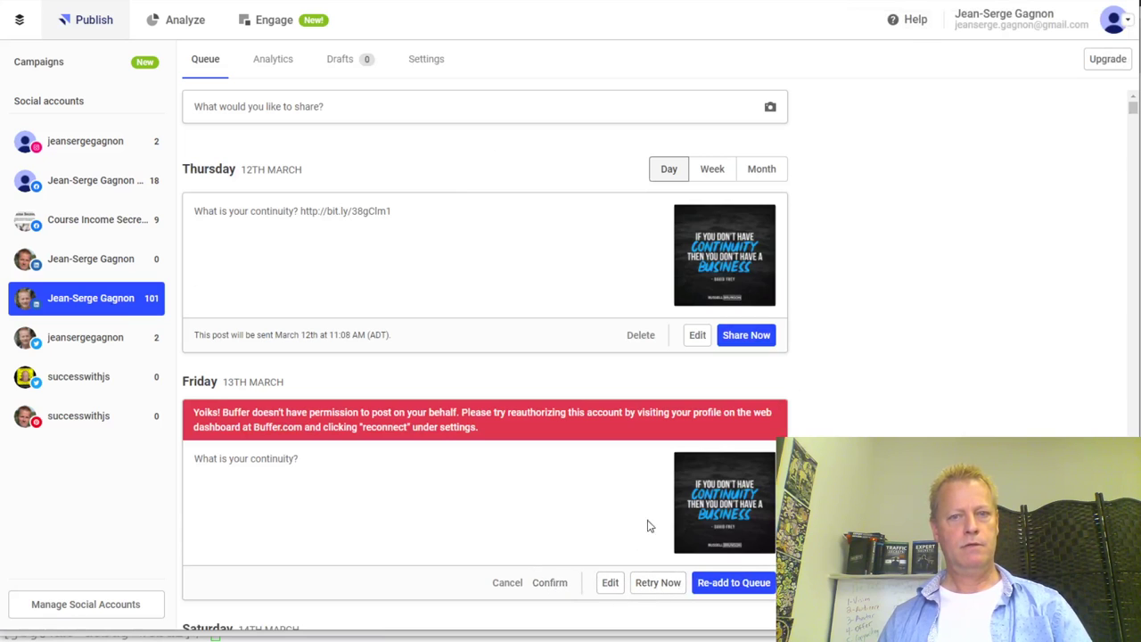
pyautogui.scroll(-3, 485, 356)
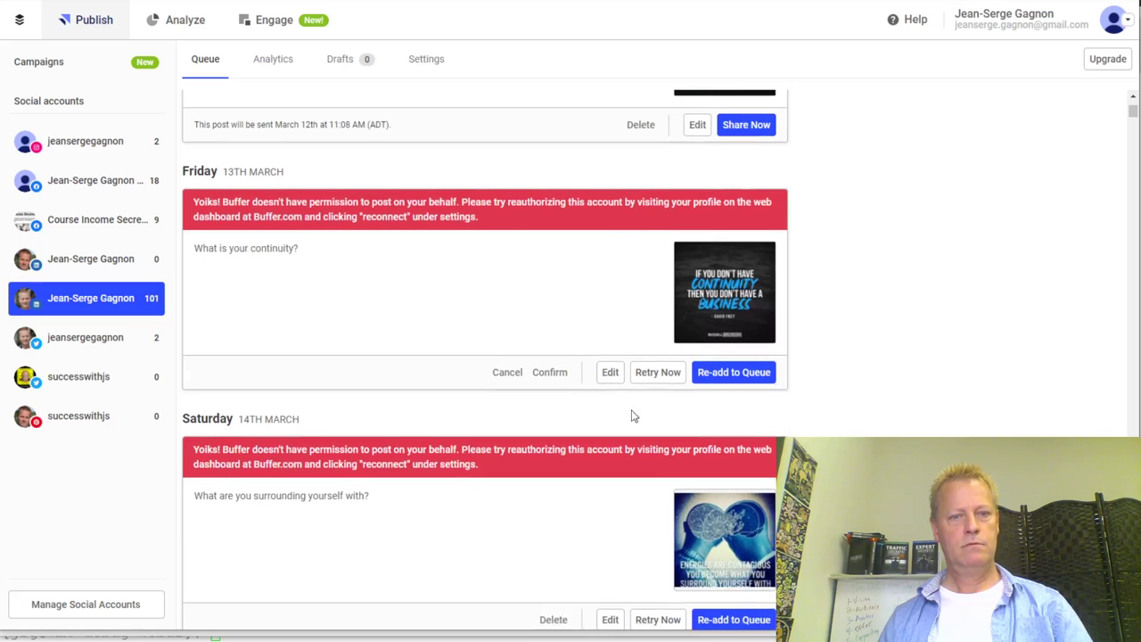
pyautogui.click(549, 375)
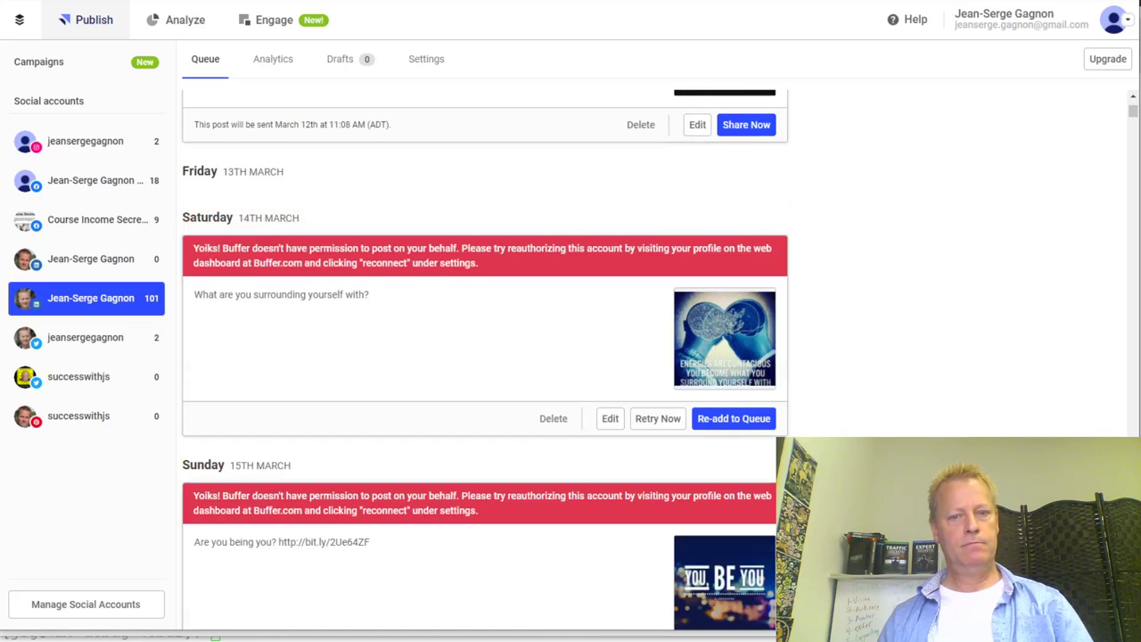
# Re-add the failed posts dated 14 March through 3 April to the second LinkedIn account's queue
pyautogui.scroll(-3, 787, 415)
pyautogui.click(743, 416)
pyautogui.scroll(-10, 486, 356)
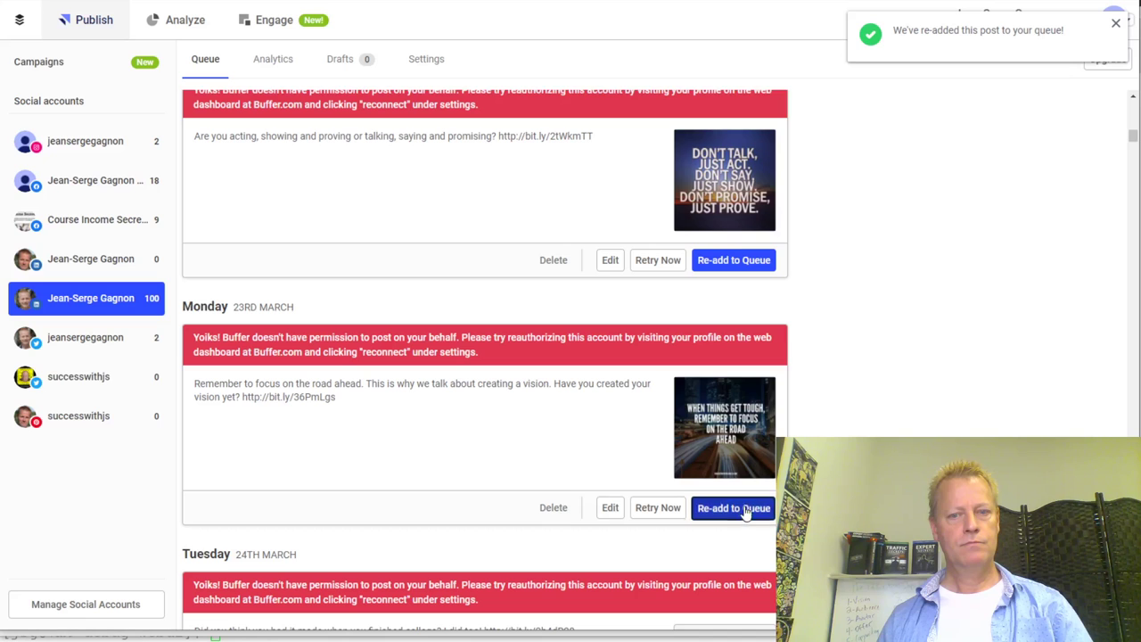
pyautogui.click(733, 260)
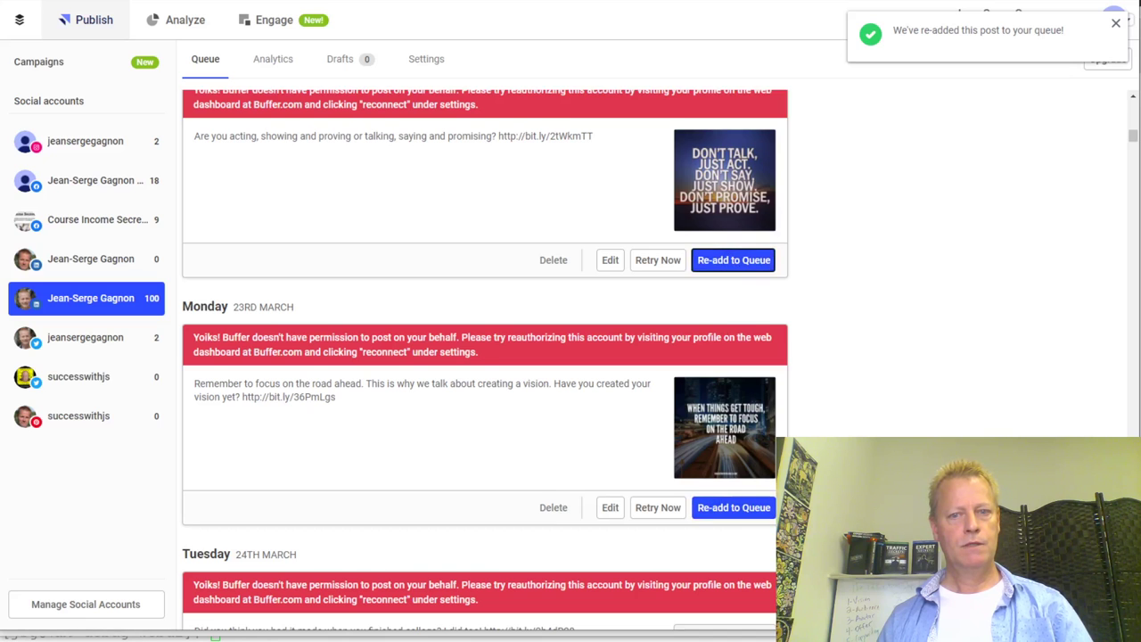
pyautogui.scroll(-8, 731, 464)
pyautogui.click(729, 445)
pyautogui.click(738, 200)
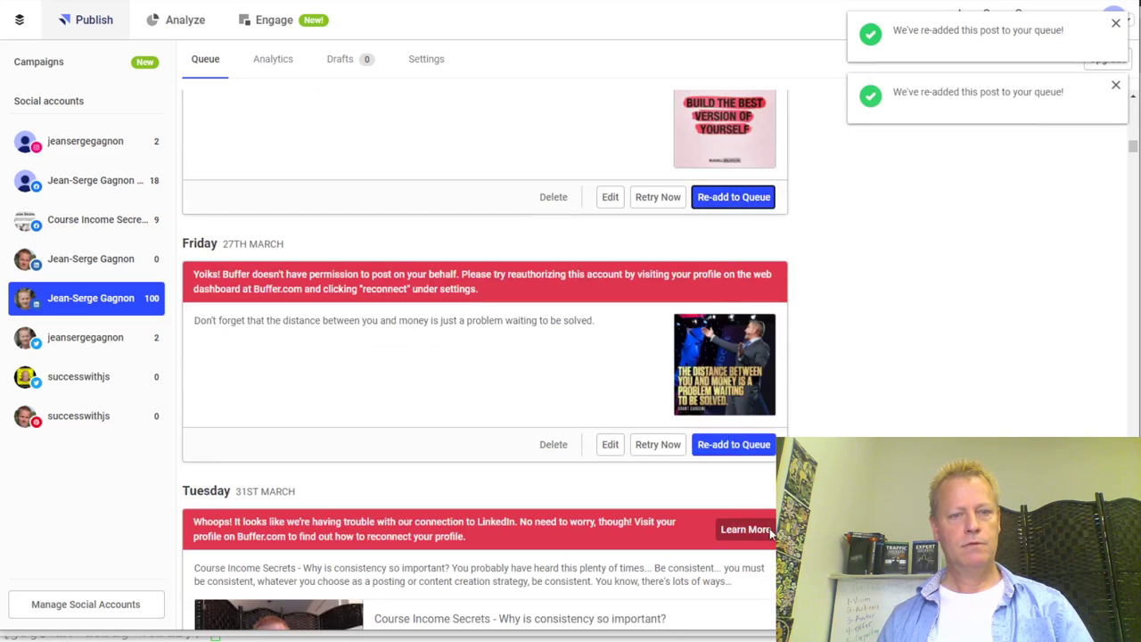
pyautogui.scroll(-5, 758, 446)
pyautogui.click(754, 432)
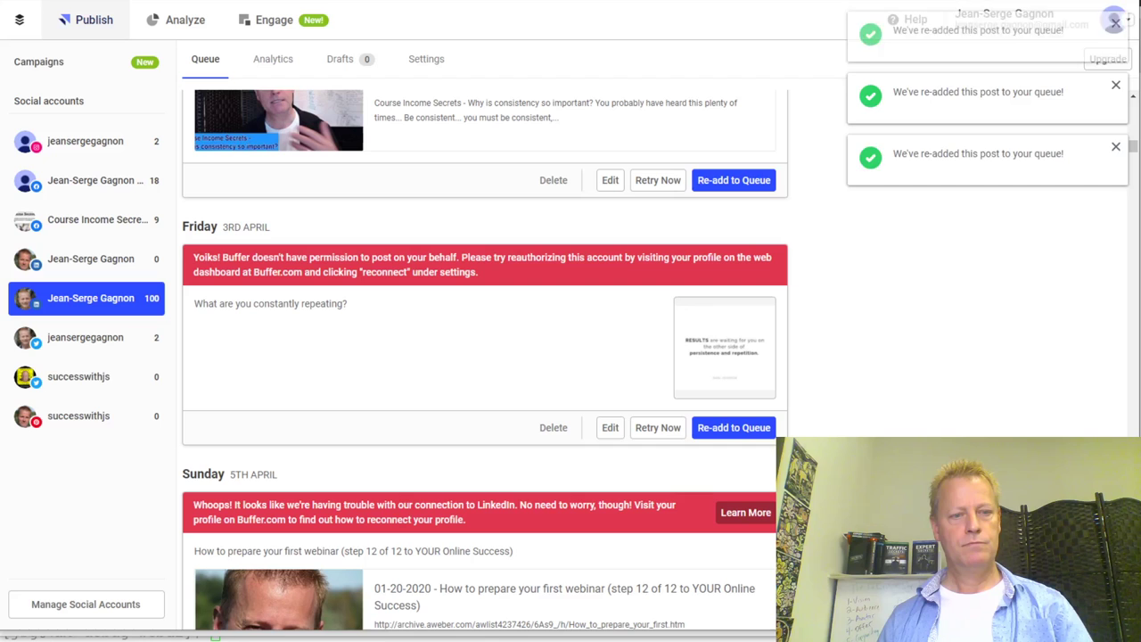
pyautogui.click(733, 180)
# Re-add the failed posts dated between 6 and 14 April to the second LinkedIn account's queue
pyautogui.scroll(-5, 773, 527)
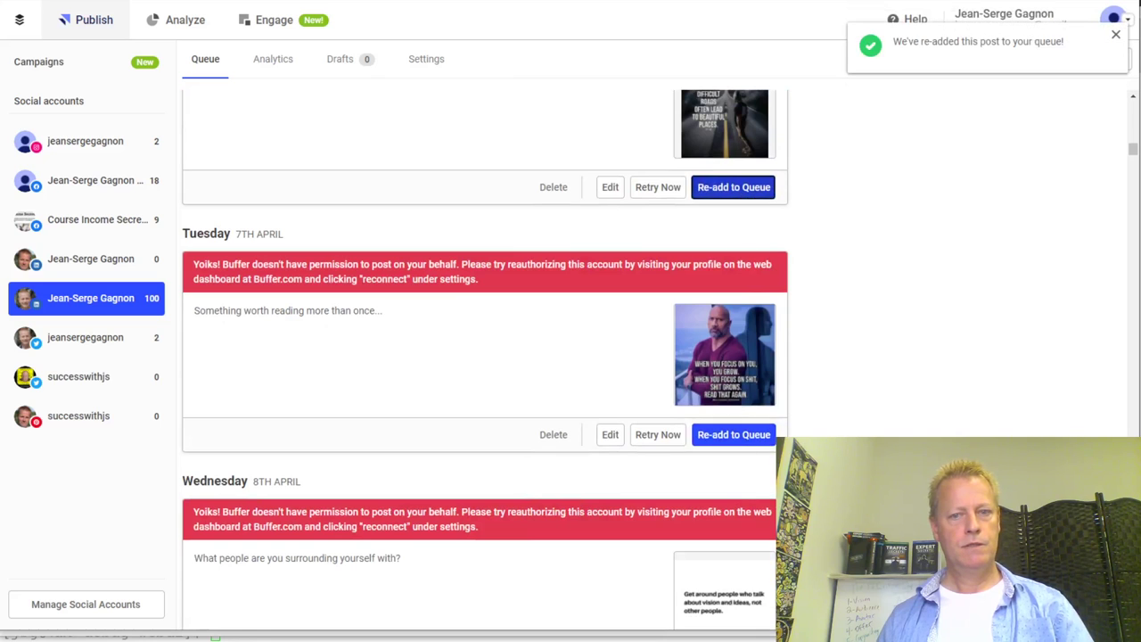
pyautogui.click(734, 434)
pyautogui.scroll(-4, 738, 454)
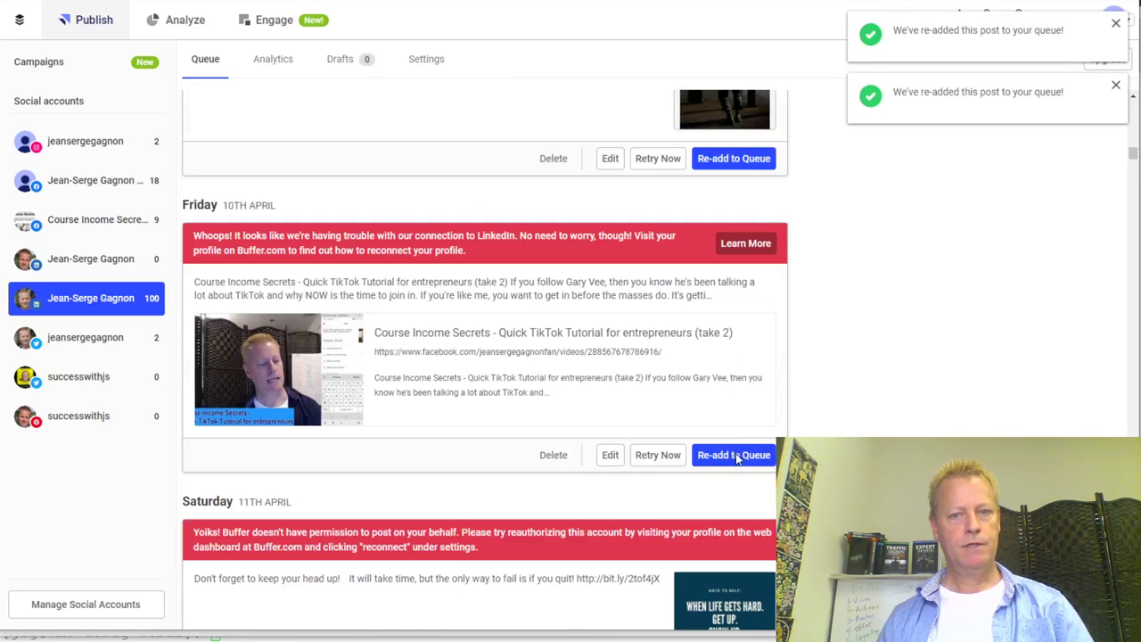
pyautogui.click(753, 167)
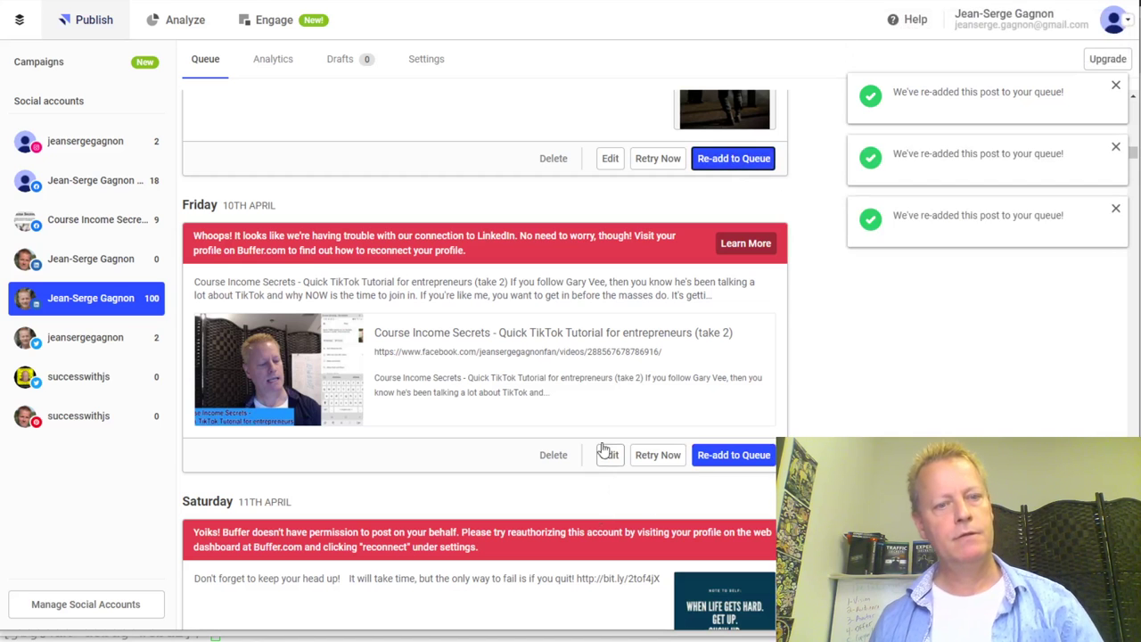
pyautogui.click(733, 455)
pyautogui.scroll(-4, 735, 535)
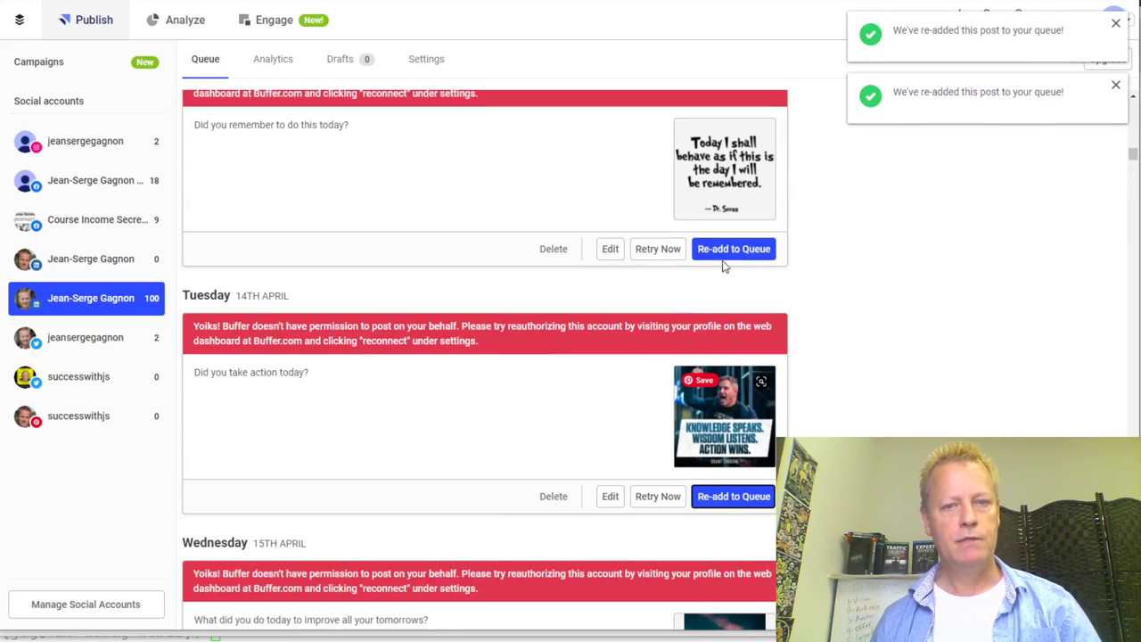
pyautogui.click(727, 253)
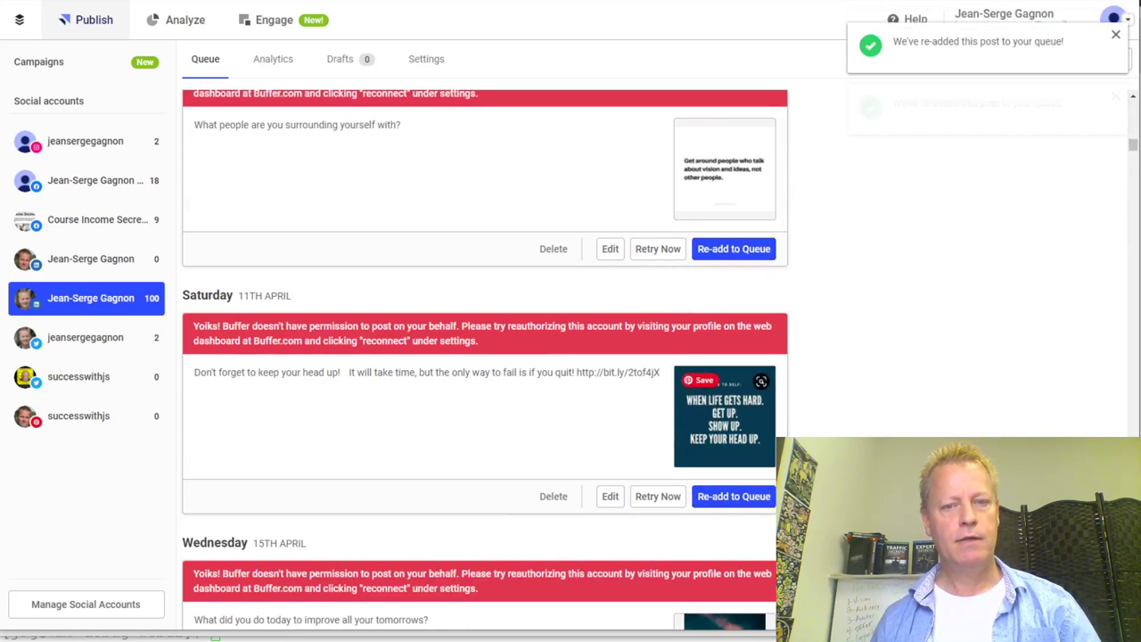
# Re-add the failed posts dated between 11 and 21 April to the second LinkedIn account's queue
pyautogui.scroll(-4, 742, 584)
pyautogui.click(730, 388)
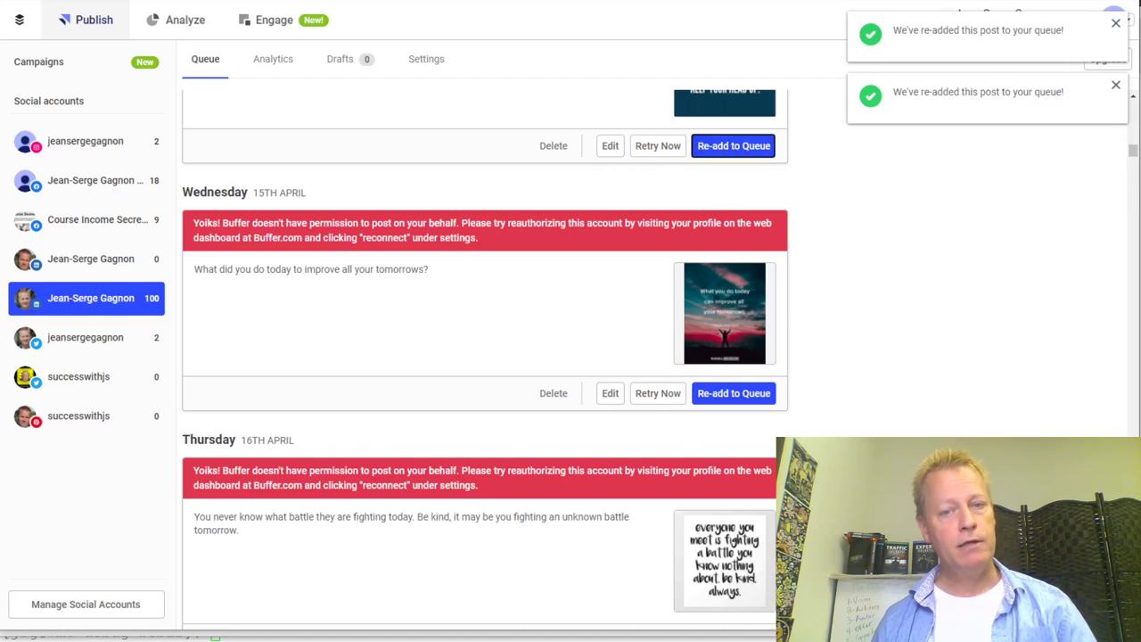
pyautogui.scroll(-5, 758, 516)
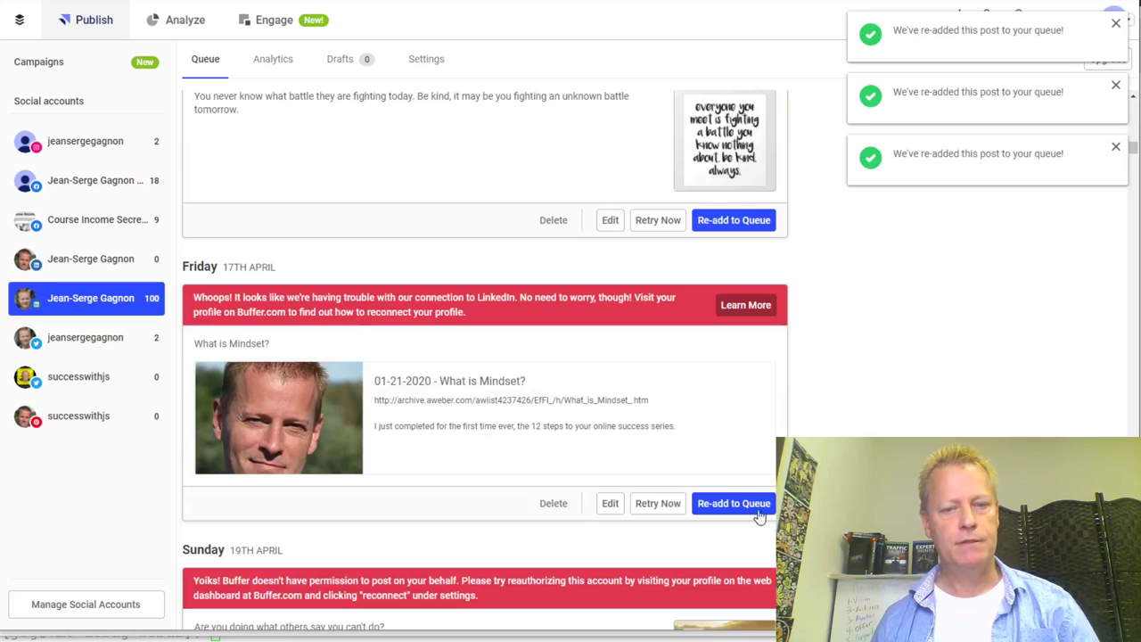
pyautogui.click(759, 510)
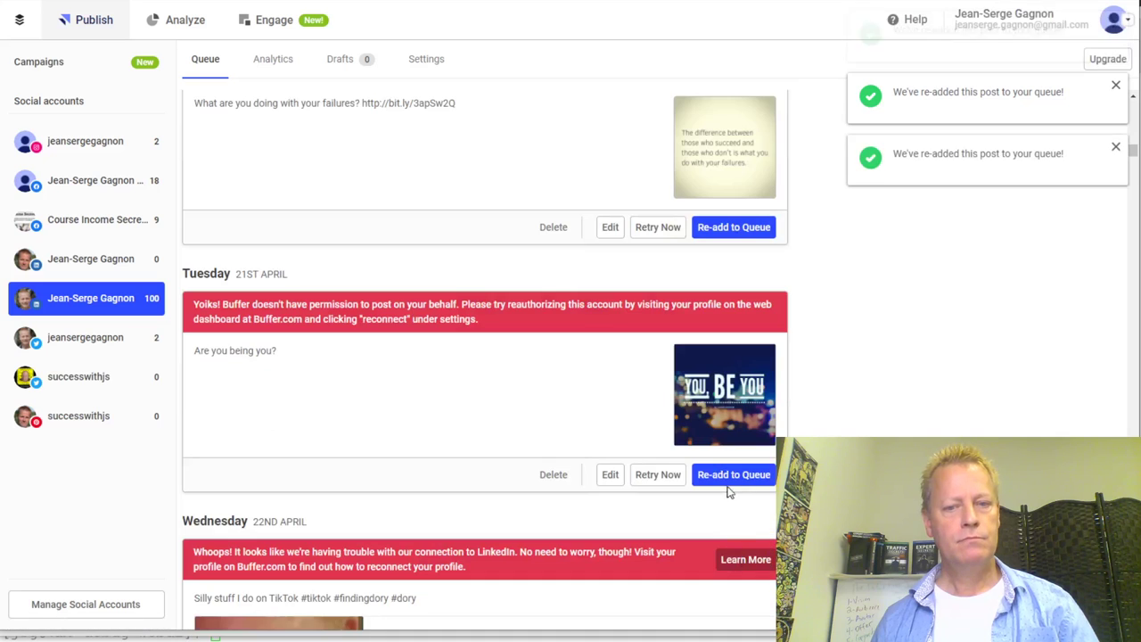
pyautogui.click(733, 475)
pyautogui.click(734, 225)
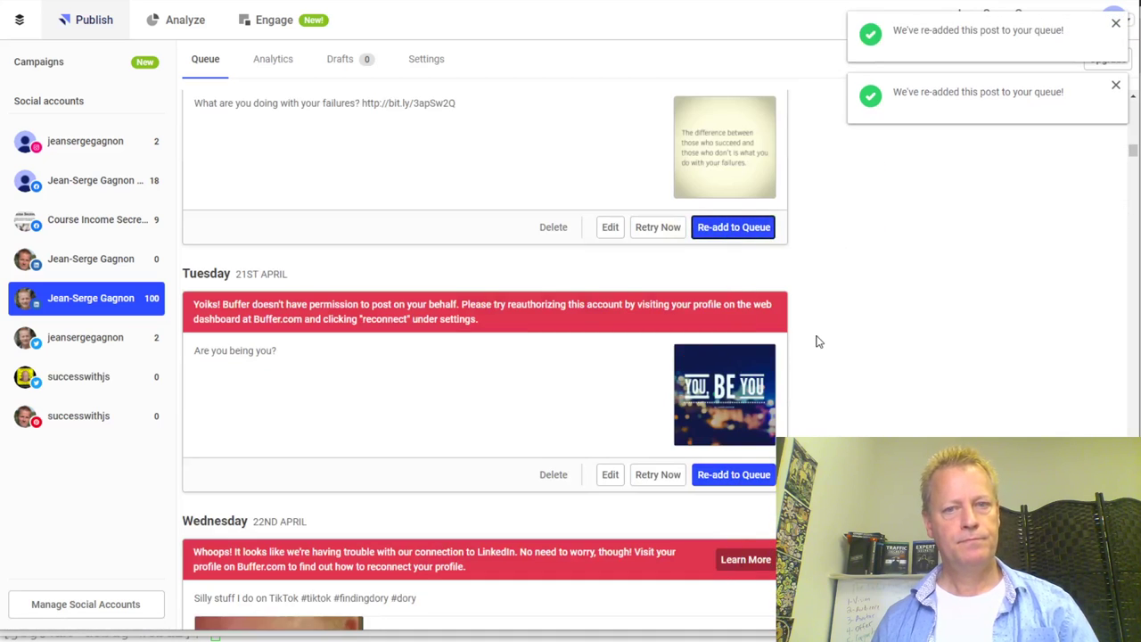
# Go back to the skipped failed posts dated mid-March through 8 April and re-add them to the same queue
pyautogui.click(731, 250)
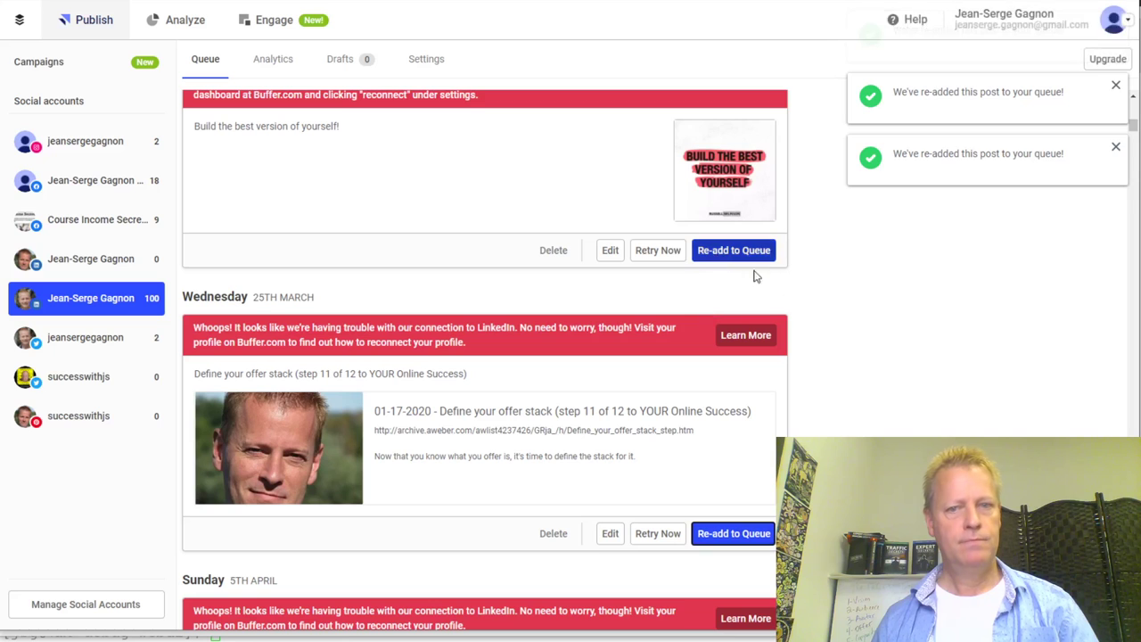
pyautogui.click(727, 289)
pyautogui.click(750, 535)
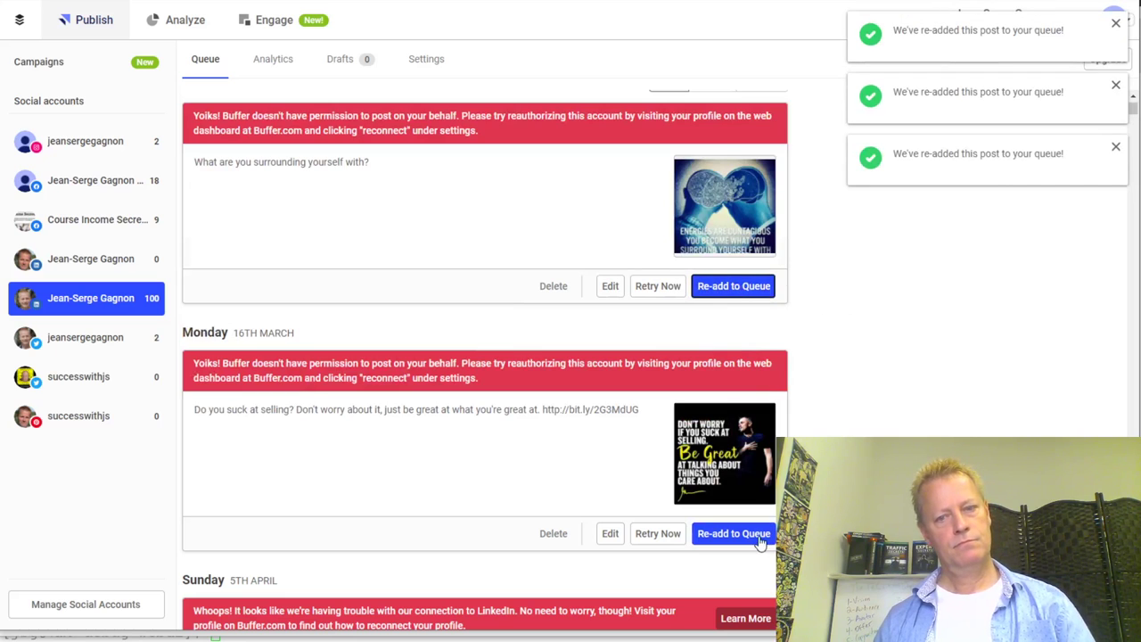
pyautogui.click(738, 294)
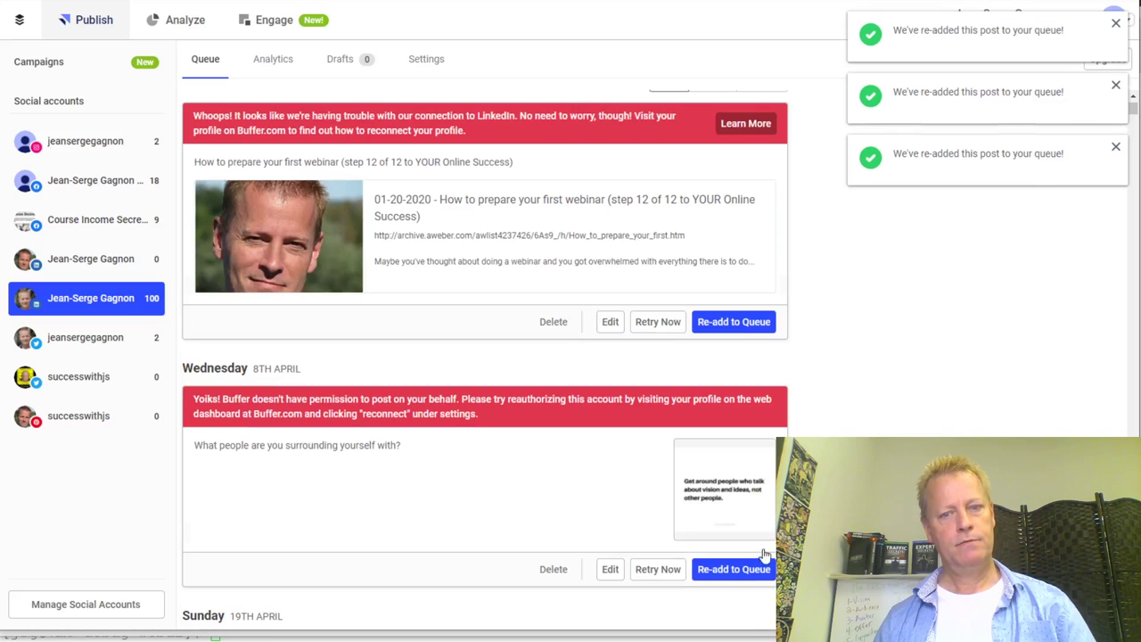
pyautogui.click(729, 327)
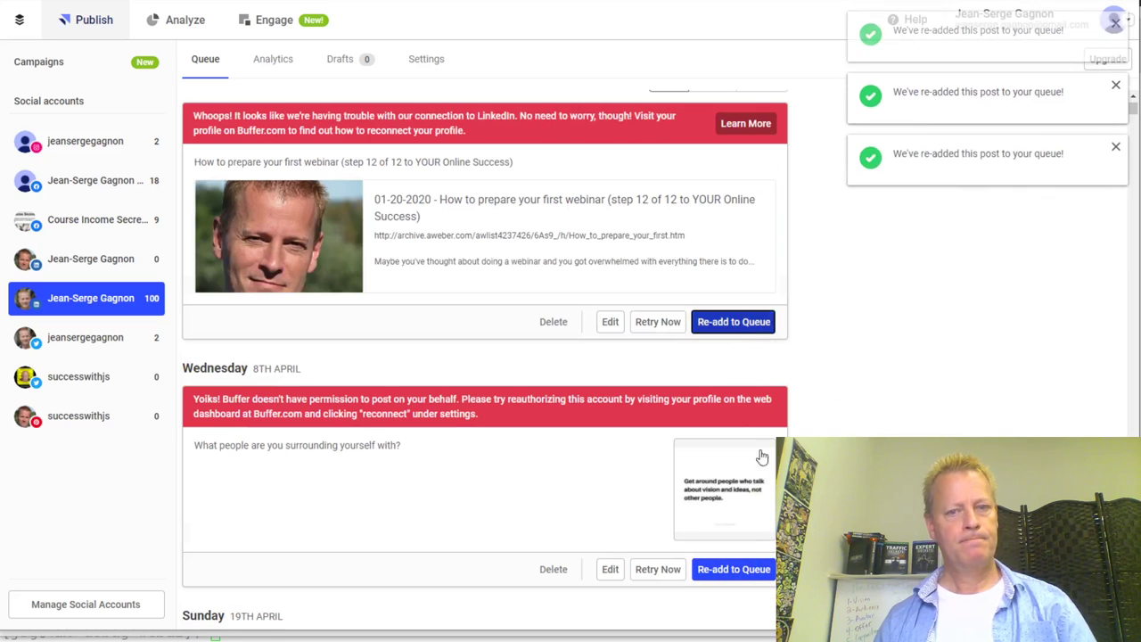
pyautogui.click(729, 575)
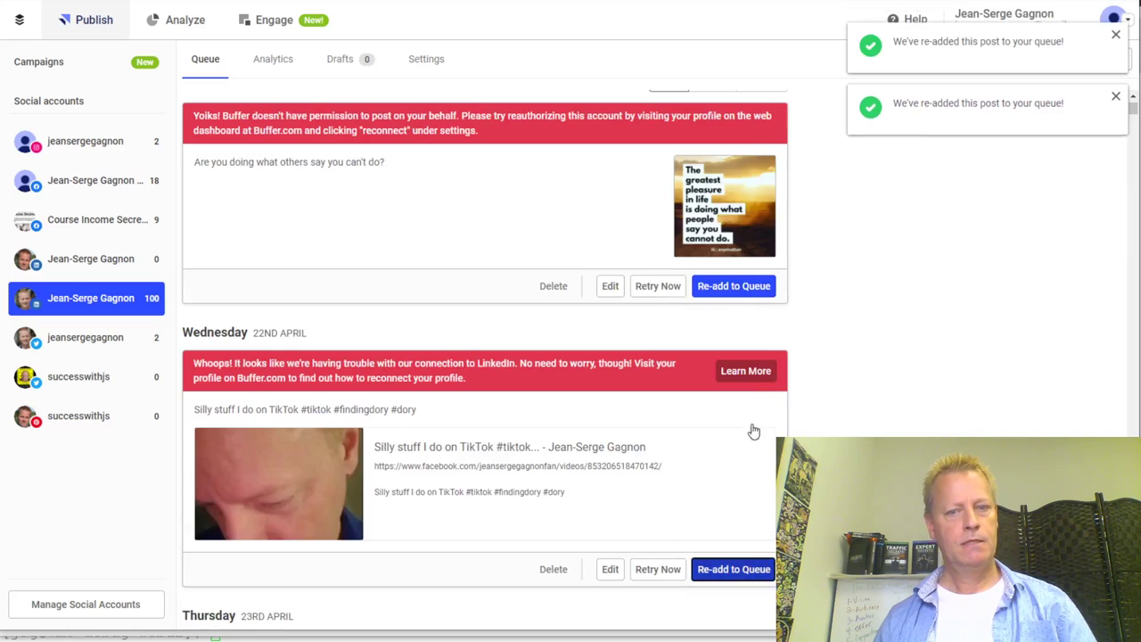
# Re-add the remaining failed posts dated 19 April and 22 through 26 April to the second LinkedIn account's queue
pyautogui.click(733, 286)
pyautogui.click(742, 575)
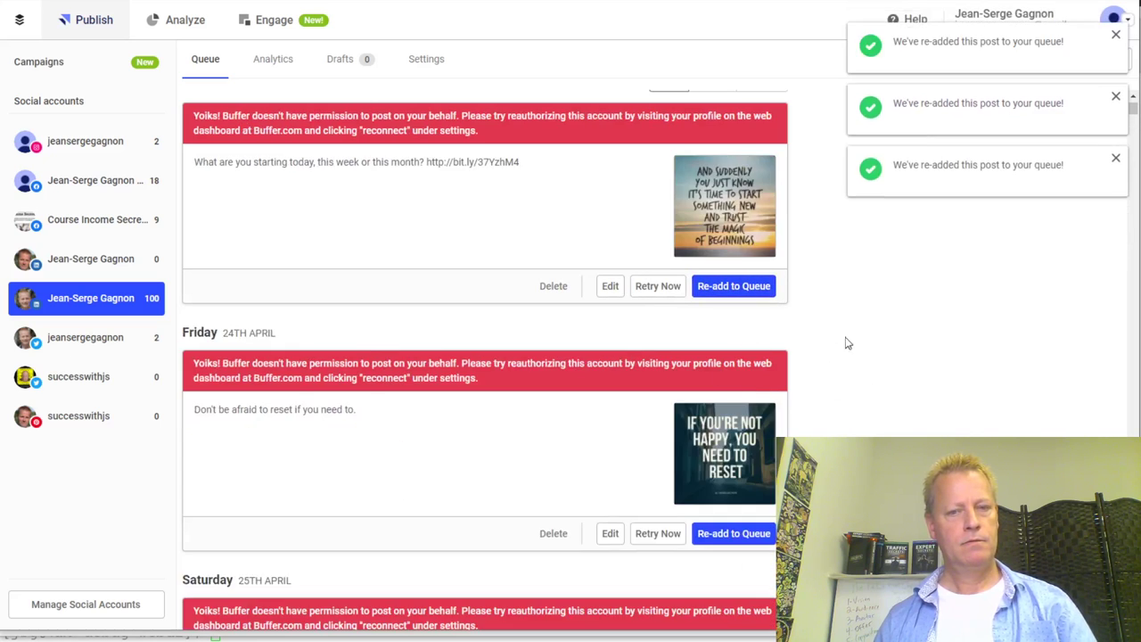
pyautogui.click(753, 537)
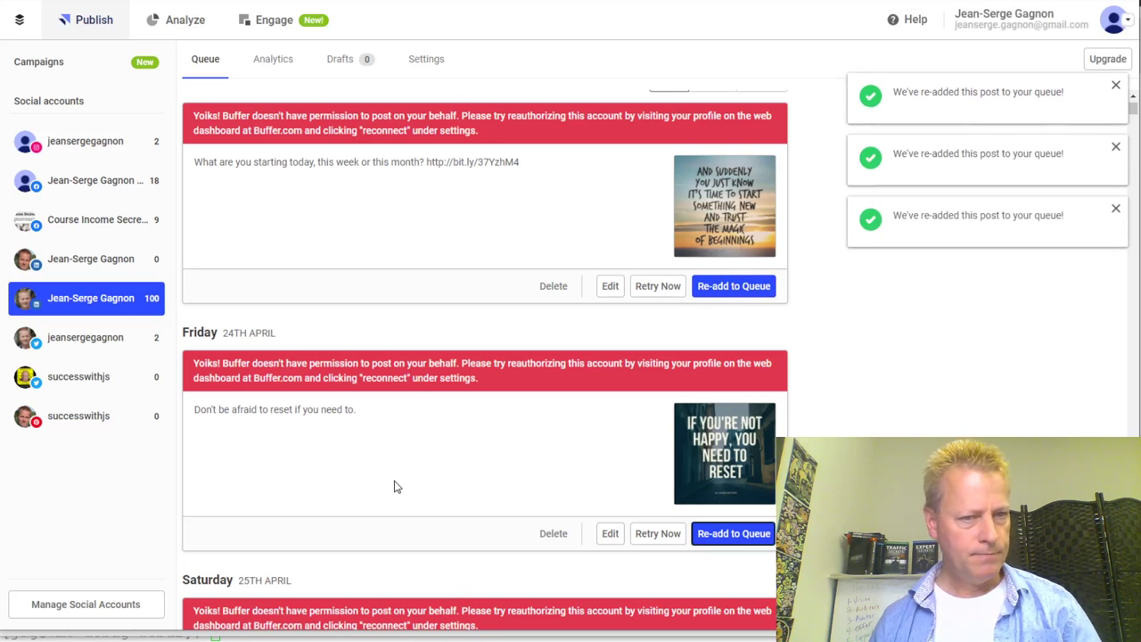
pyautogui.click(735, 377)
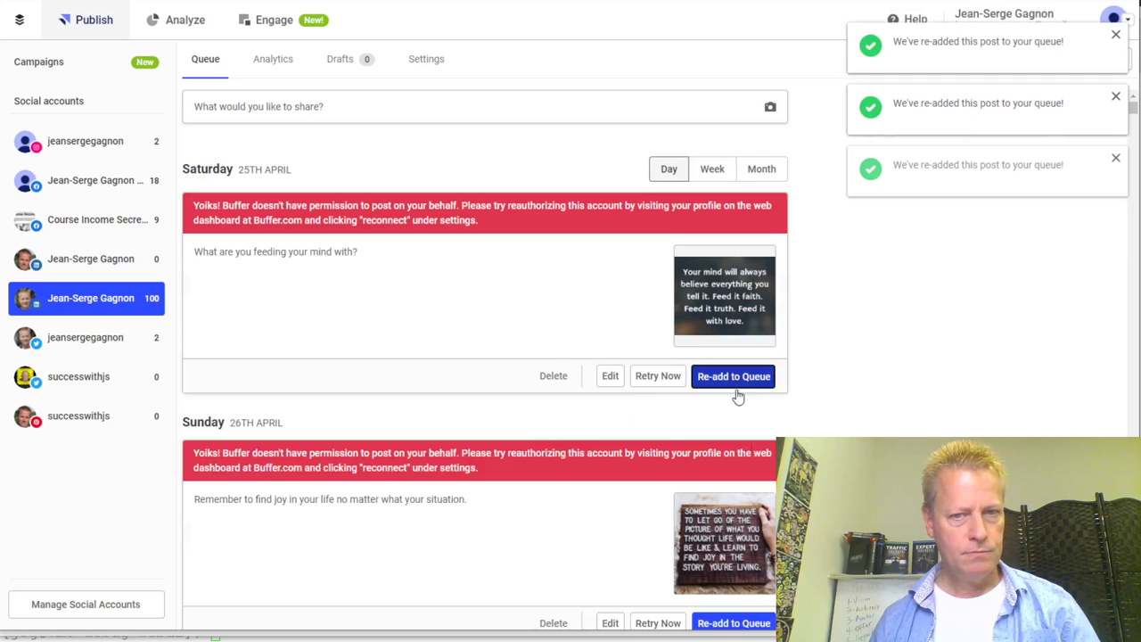
pyautogui.click(736, 624)
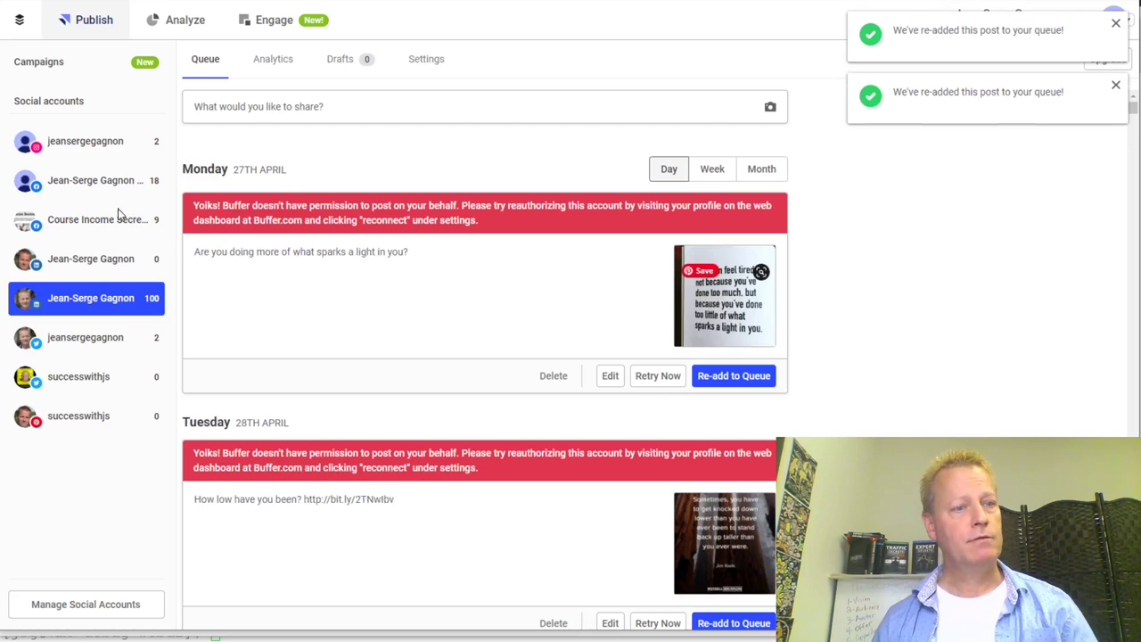
# Review the scheduled posts in the Facebook group, Course Income Secrets page and Instagram queues
pyautogui.click(104, 186)
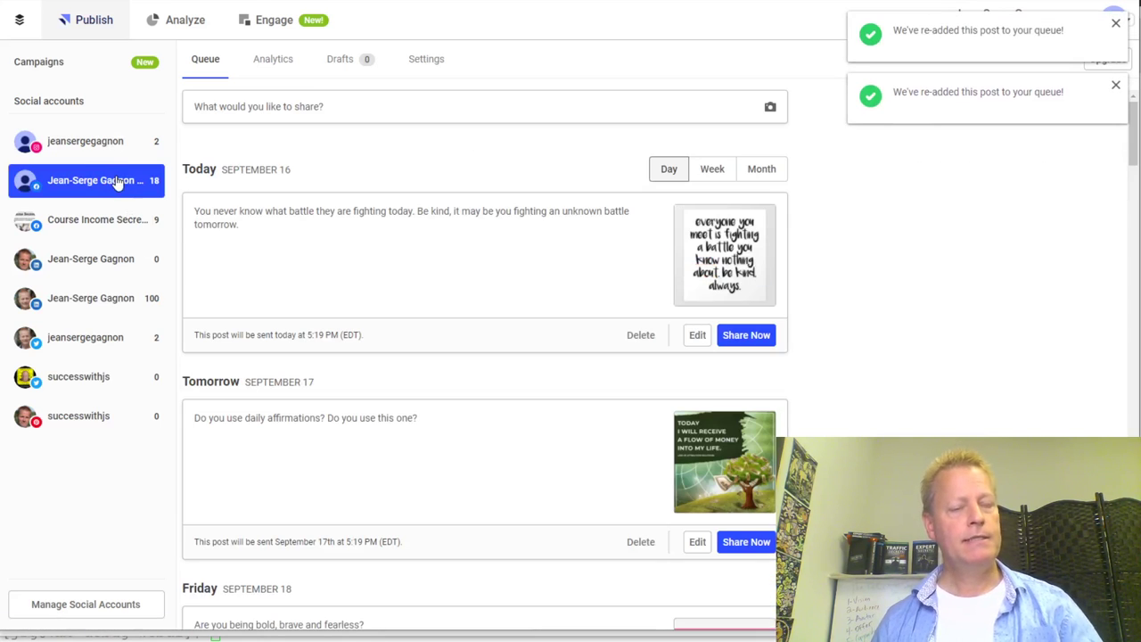
pyautogui.scroll(-10, 427, 377)
pyautogui.scroll(7, 446, 308)
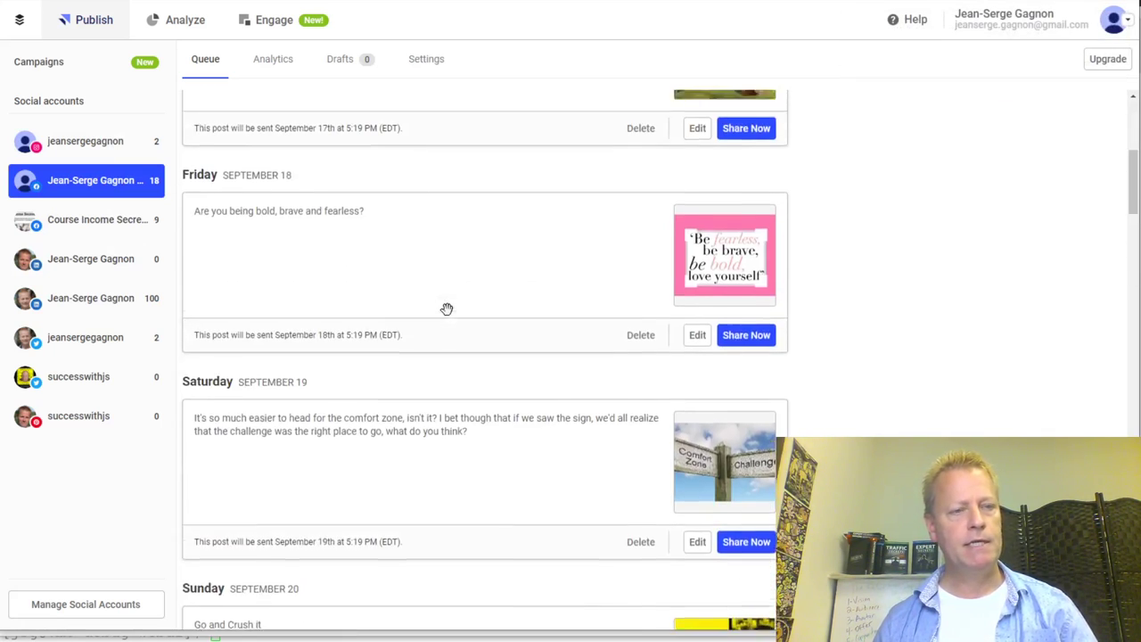
pyautogui.click(98, 228)
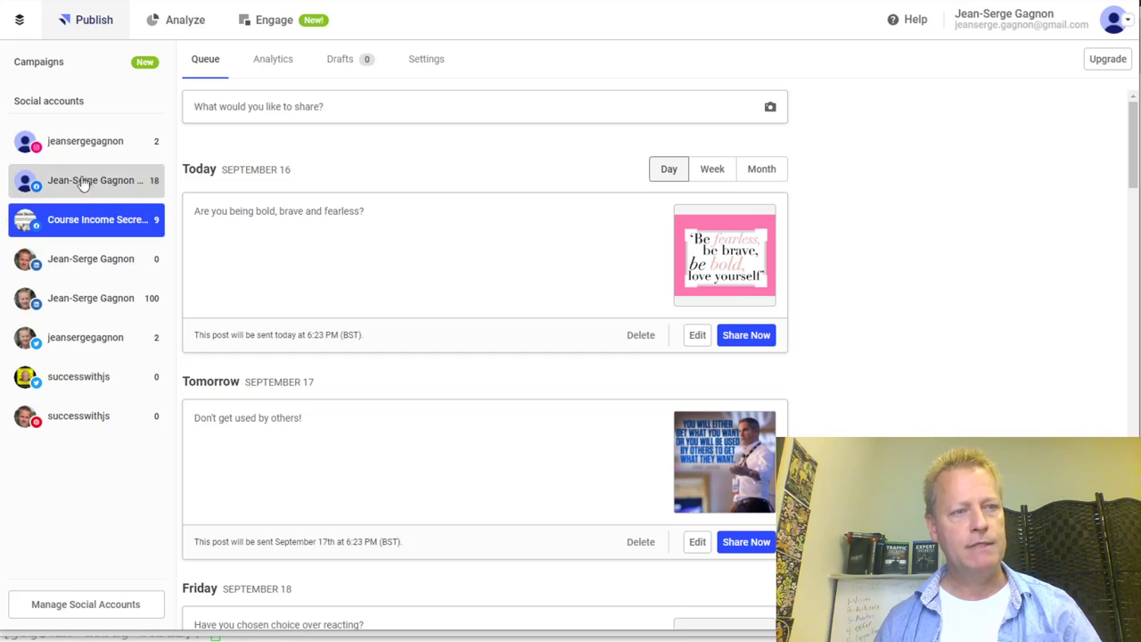
pyautogui.click(114, 141)
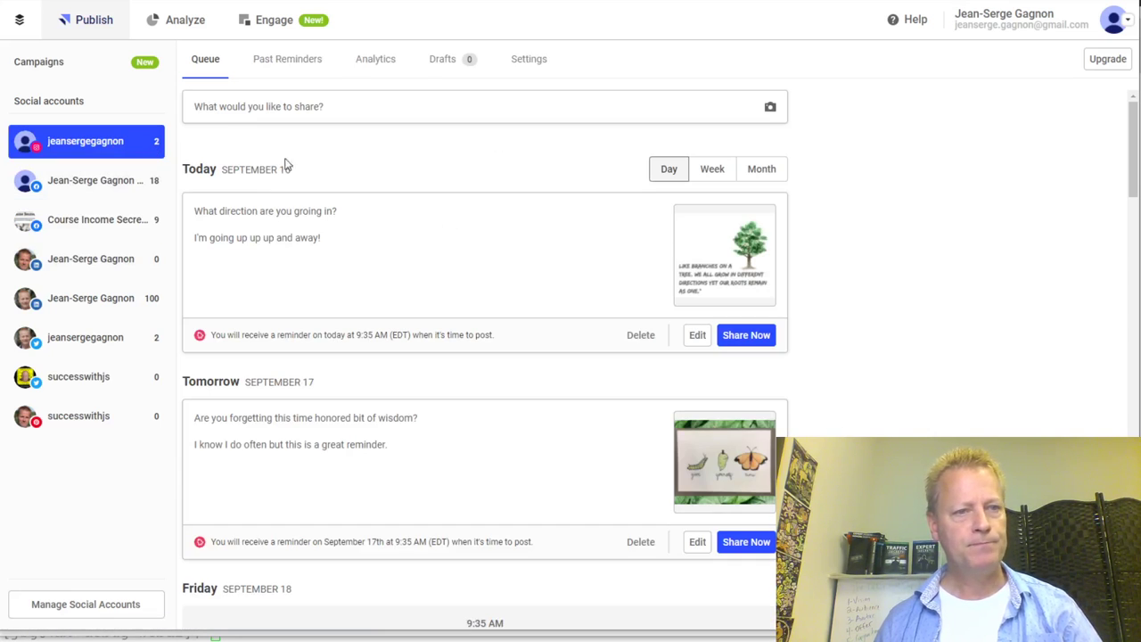
# Re-add the 27 April post to the second LinkedIn account's queue, and reconnect the LinkedIn profile from the social accounts management page
pyautogui.click(94, 301)
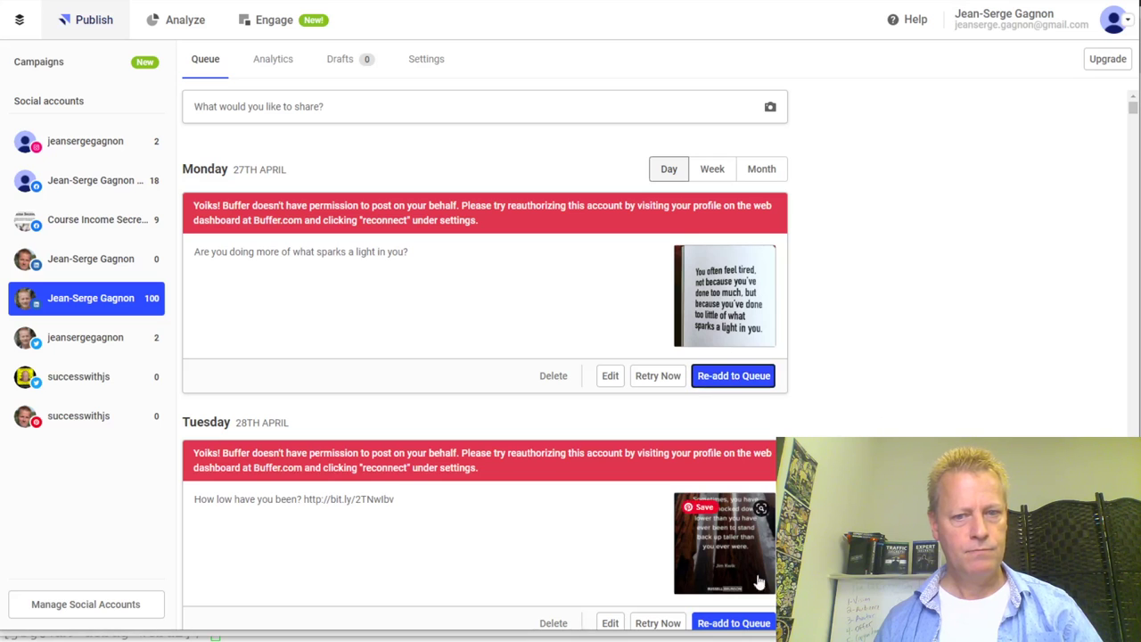
pyautogui.click(83, 606)
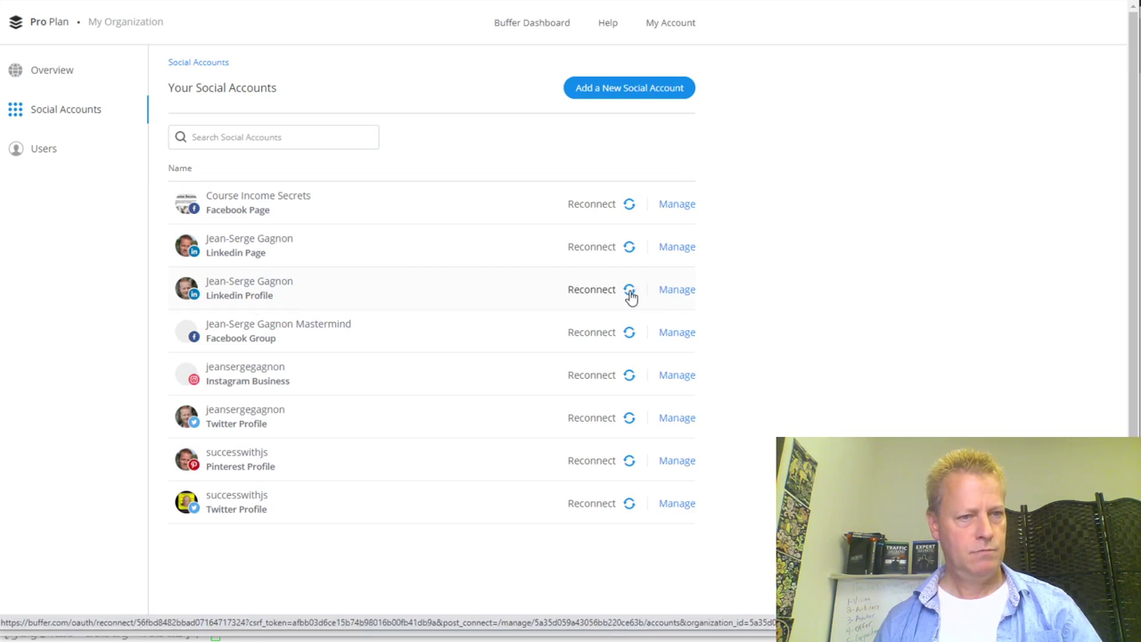
pyautogui.click(627, 255)
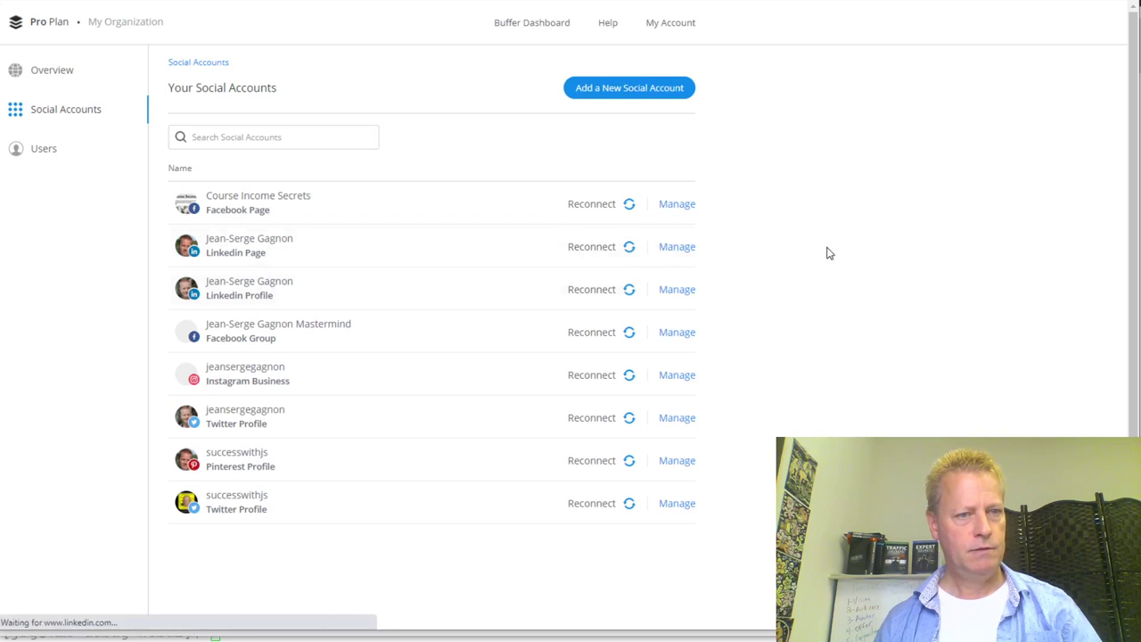
pyautogui.click(604, 276)
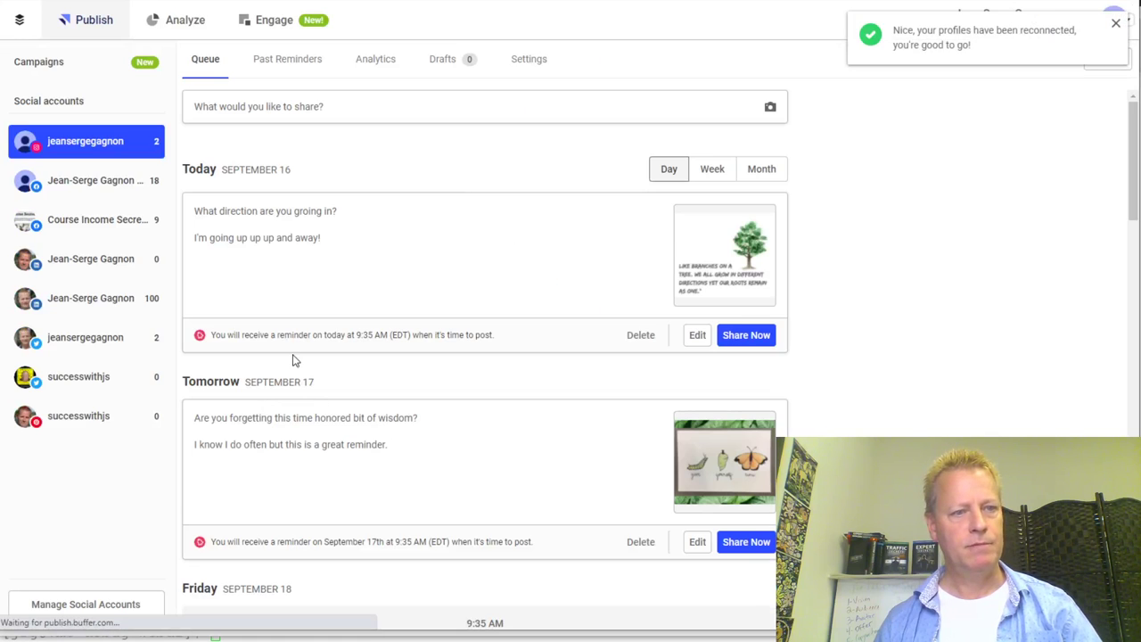
# Open the second LinkedIn account's queue and immediately retry the failed congruency video post dated 30 April
pyautogui.click(101, 303)
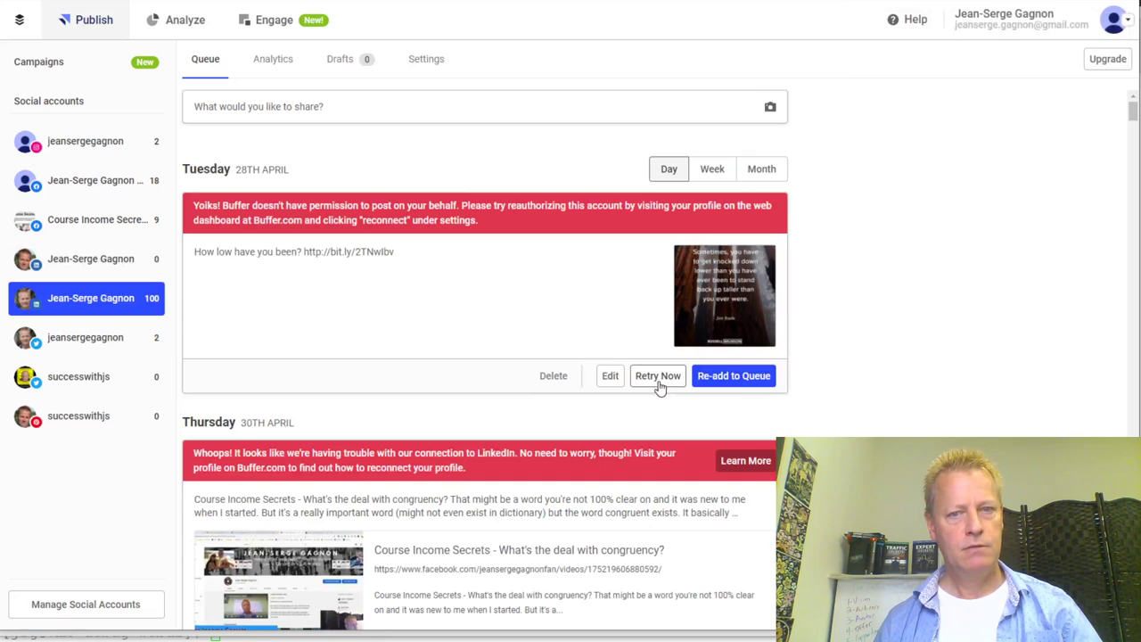
pyautogui.scroll(-3, 657, 379)
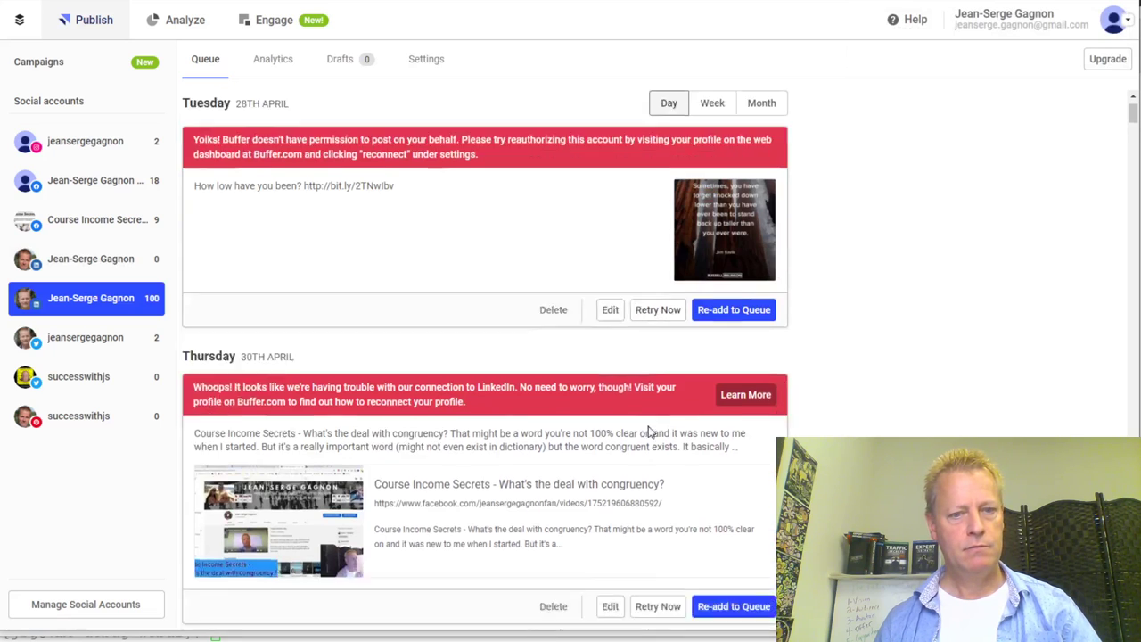
pyautogui.click(656, 392)
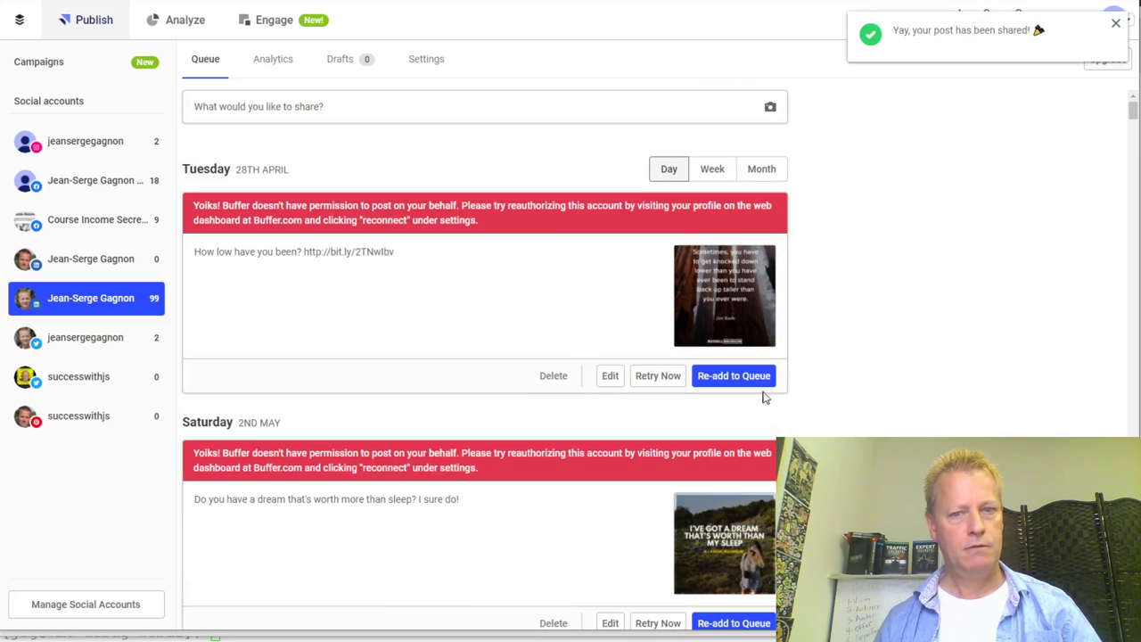
# Re-add the failed posts dated 28 April through early May to the second LinkedIn account's queue
pyautogui.click(726, 376)
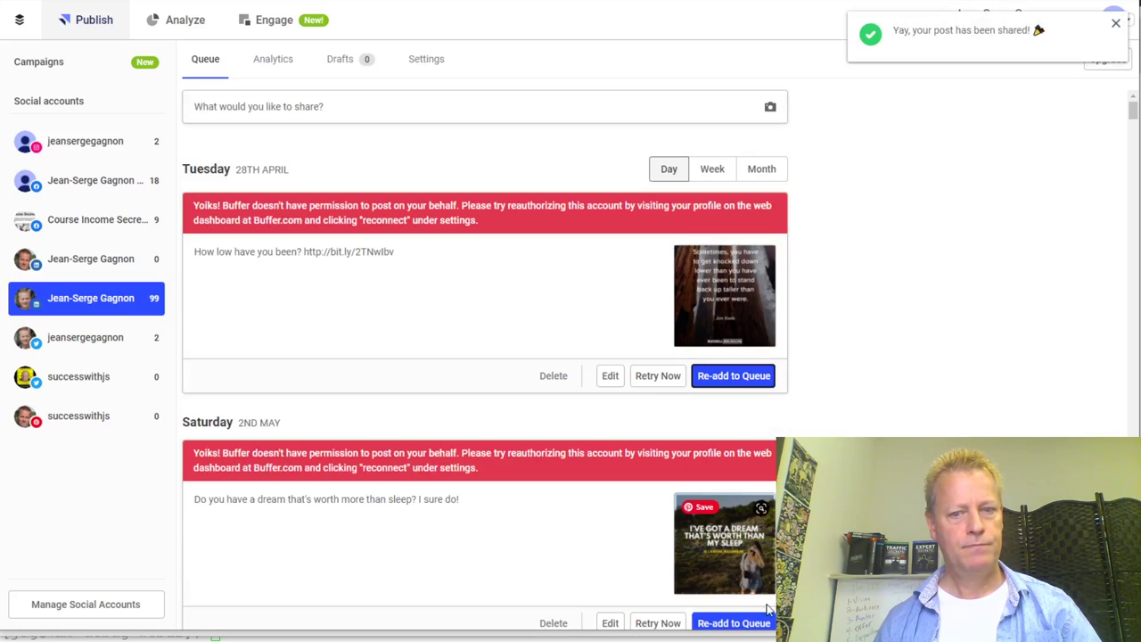
pyautogui.click(731, 621)
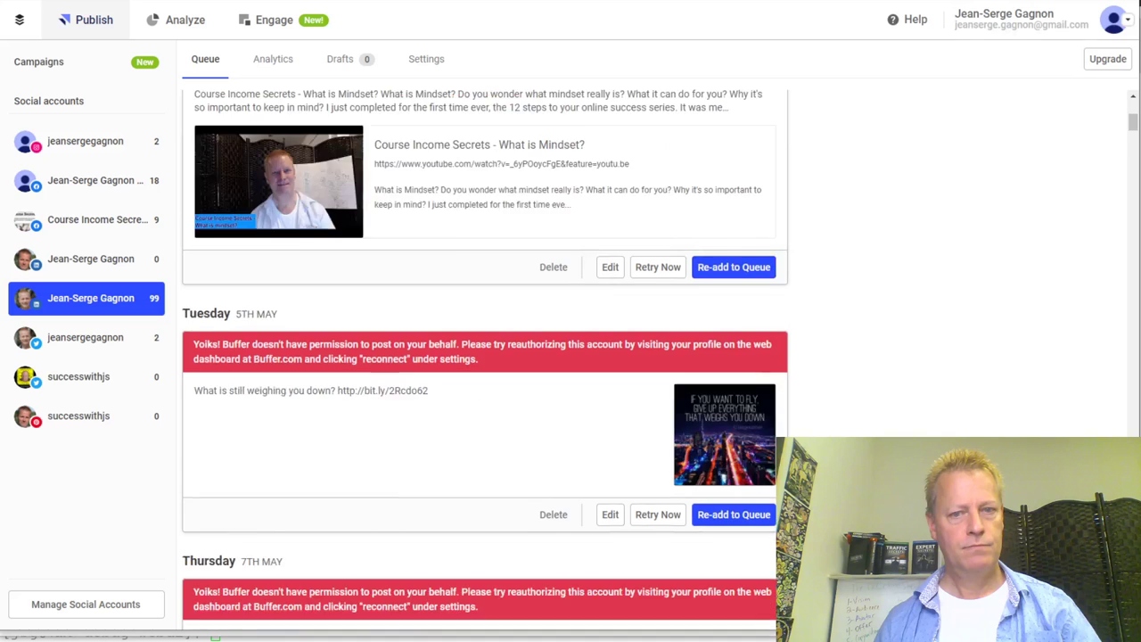
pyautogui.click(733, 398)
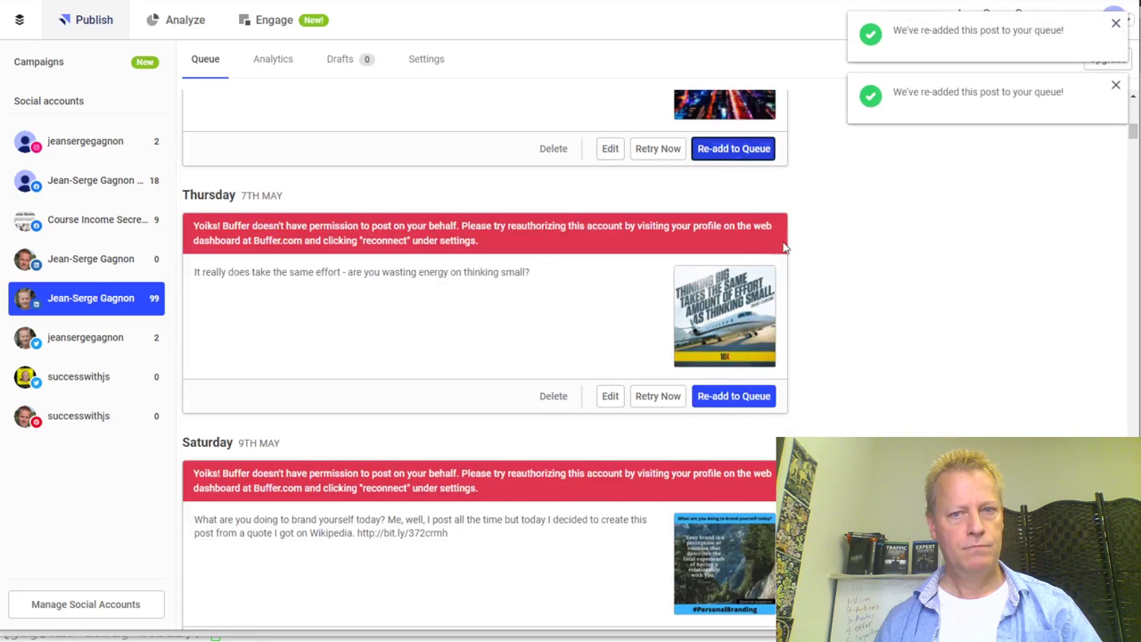
pyautogui.click(740, 438)
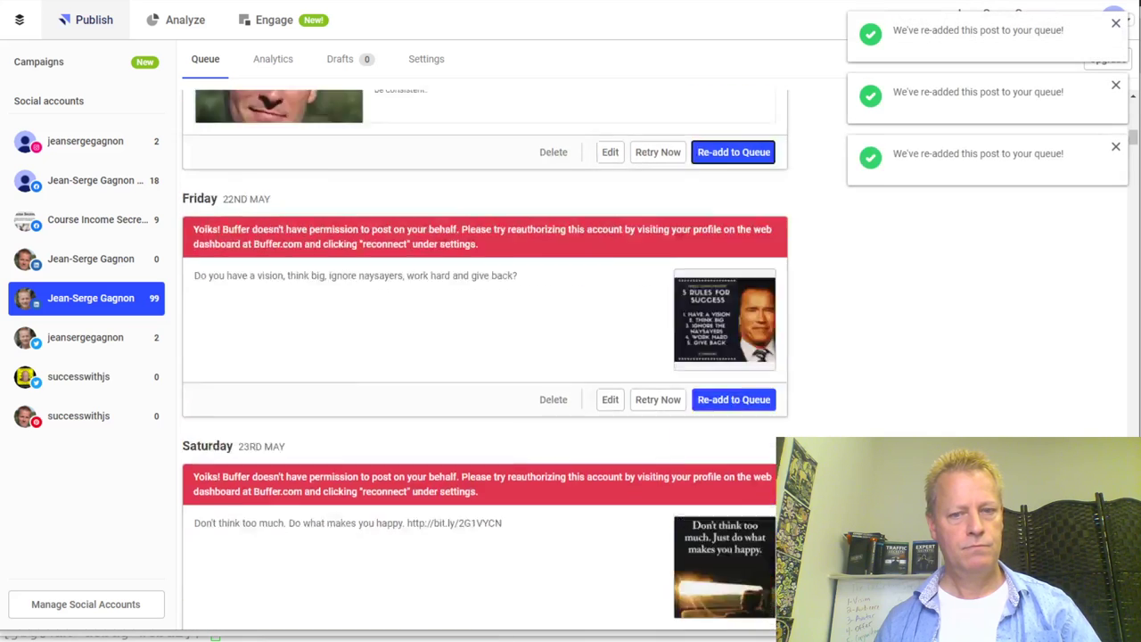
# Re-add the failed posts dated late May through 22 June to the second LinkedIn account's queue
pyautogui.click(736, 443)
pyautogui.click(738, 494)
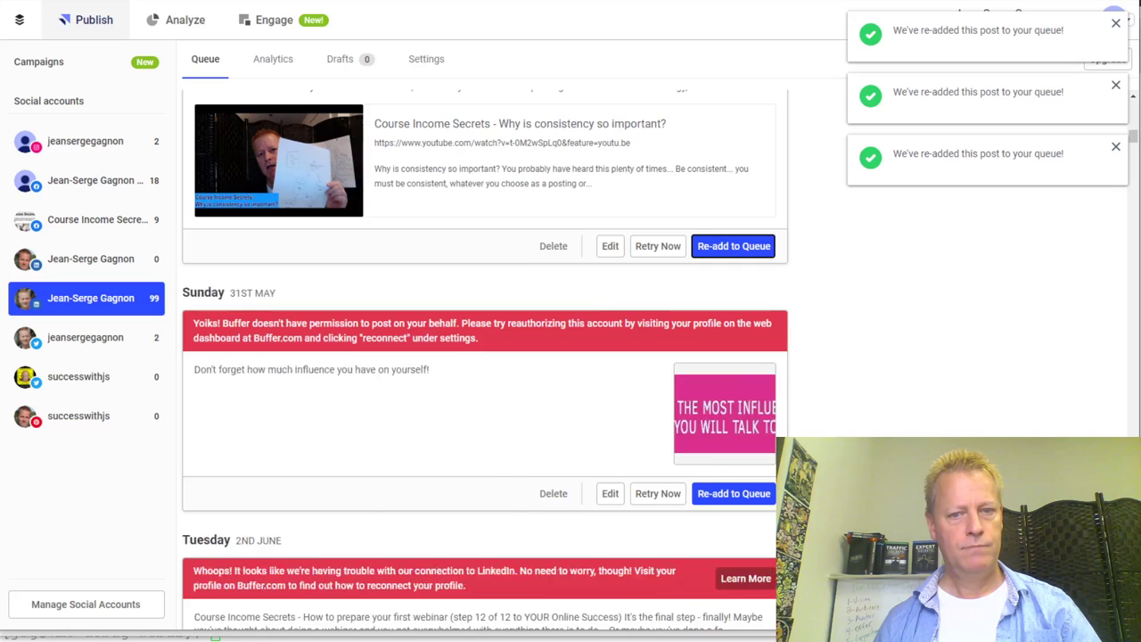
pyautogui.click(744, 493)
pyautogui.click(745, 599)
pyautogui.click(737, 305)
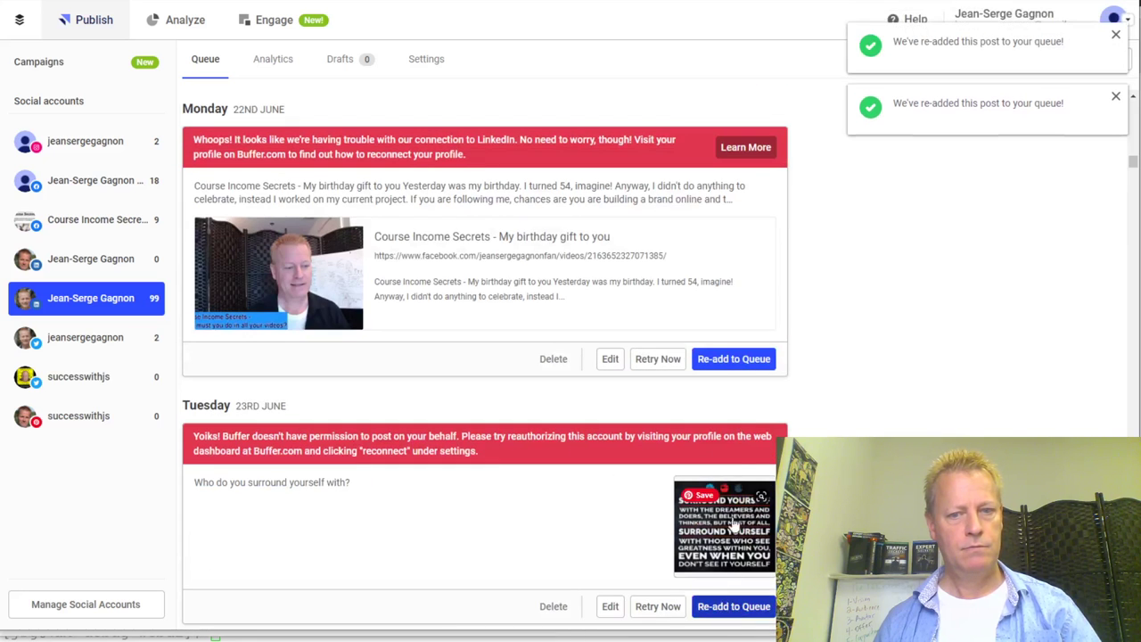
pyautogui.click(736, 362)
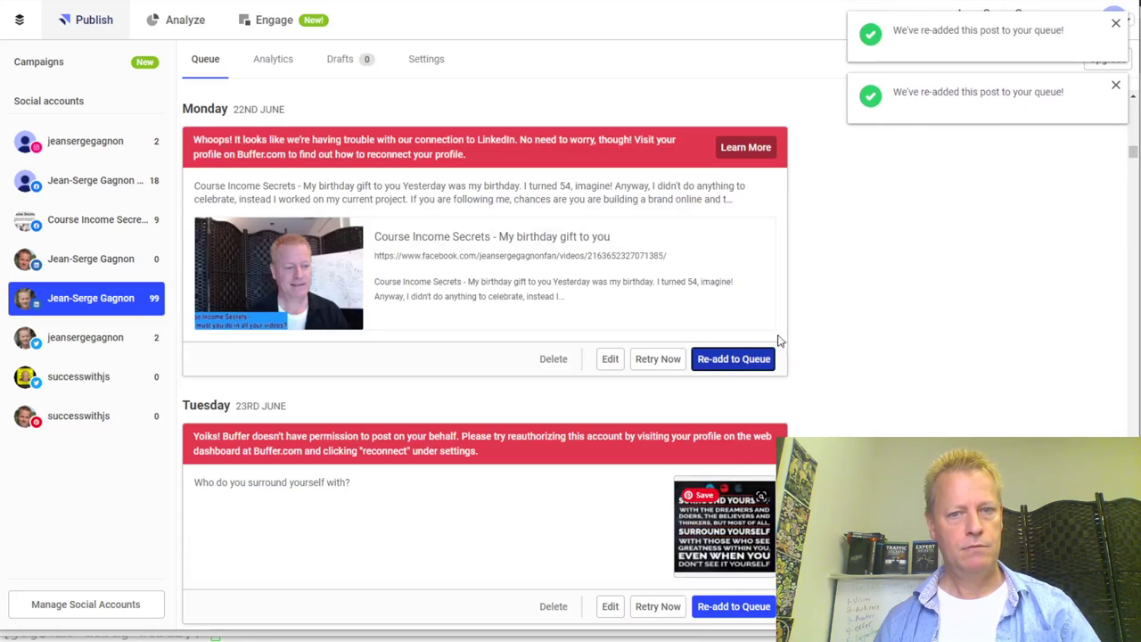
pyautogui.click(735, 350)
# Re-add the skipped failed posts dated 20, 21 and 17 June, 4 May and 9 May to the second LinkedIn account's queue
pyautogui.click(734, 305)
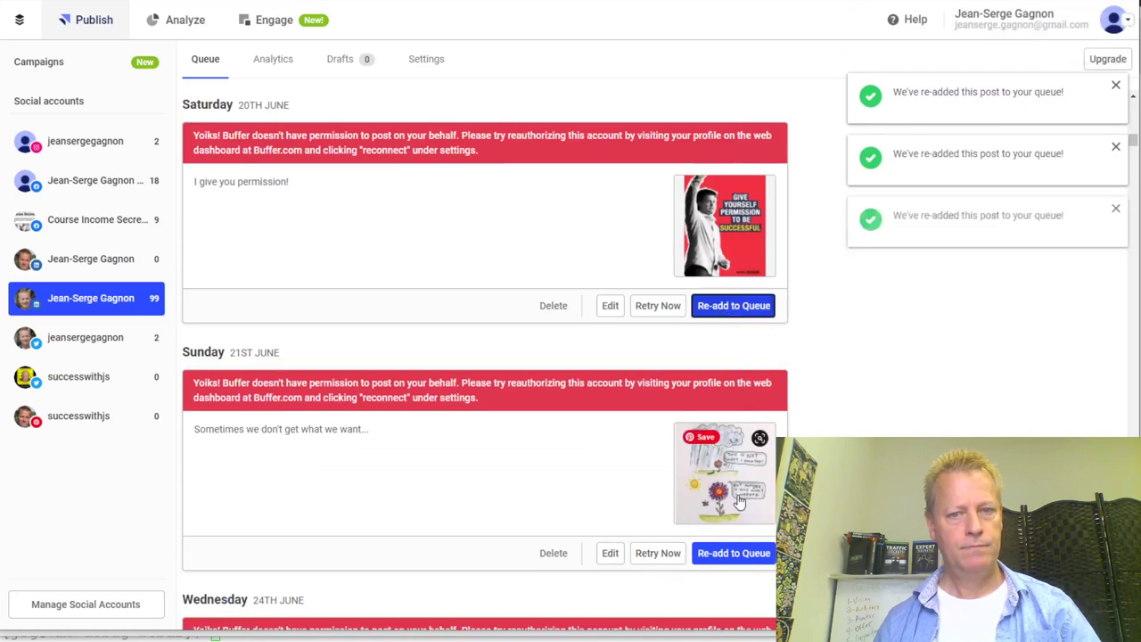
pyautogui.click(725, 555)
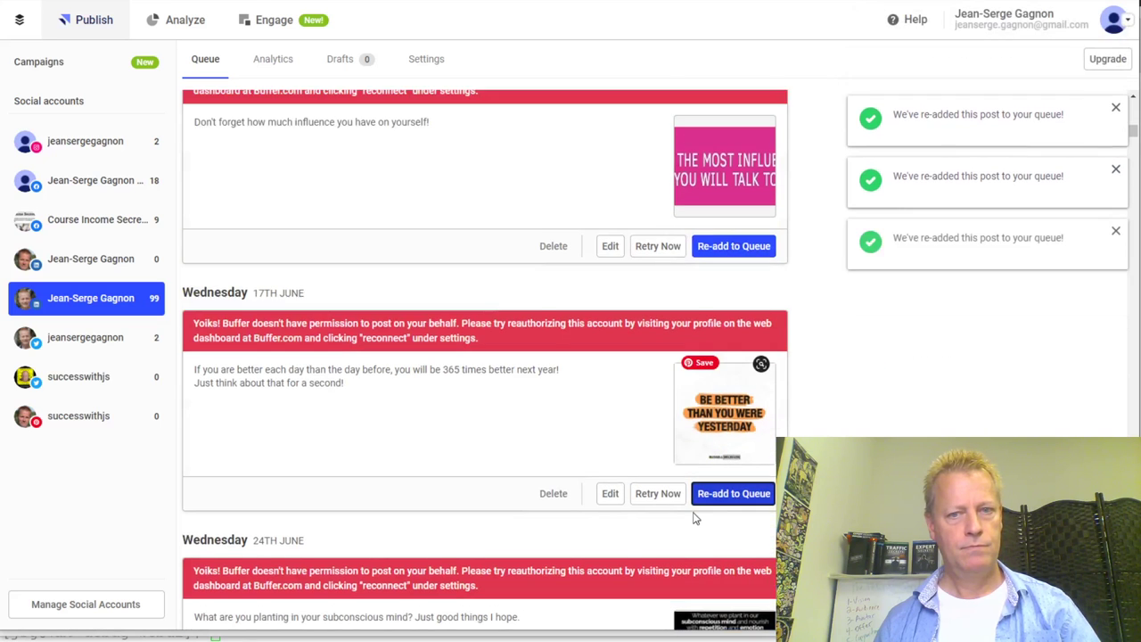
pyautogui.click(738, 508)
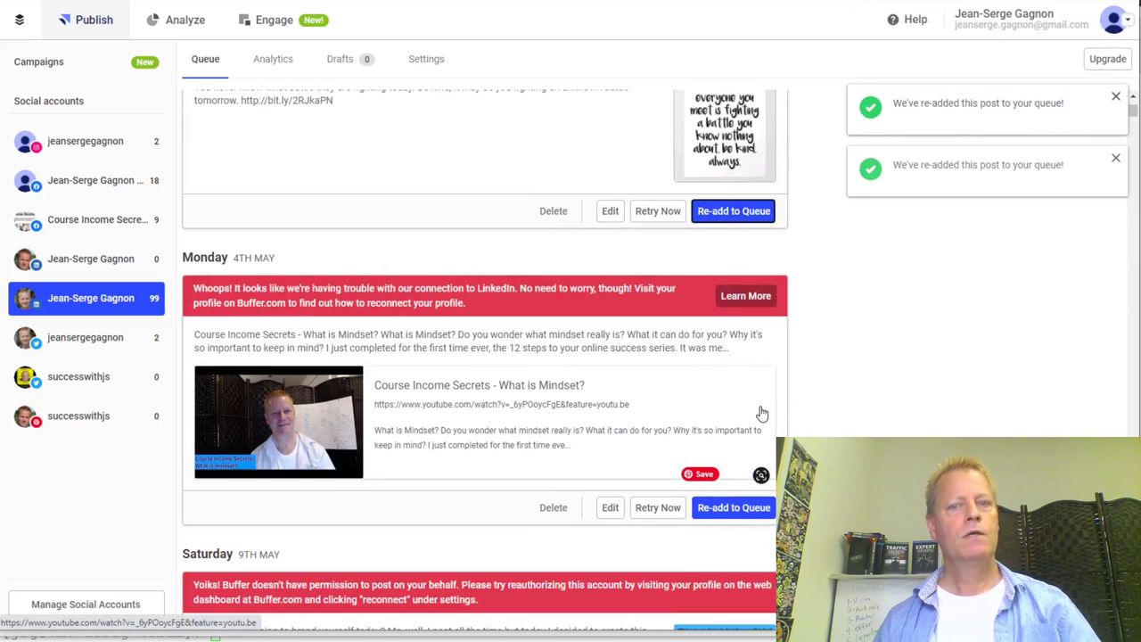
pyautogui.click(733, 375)
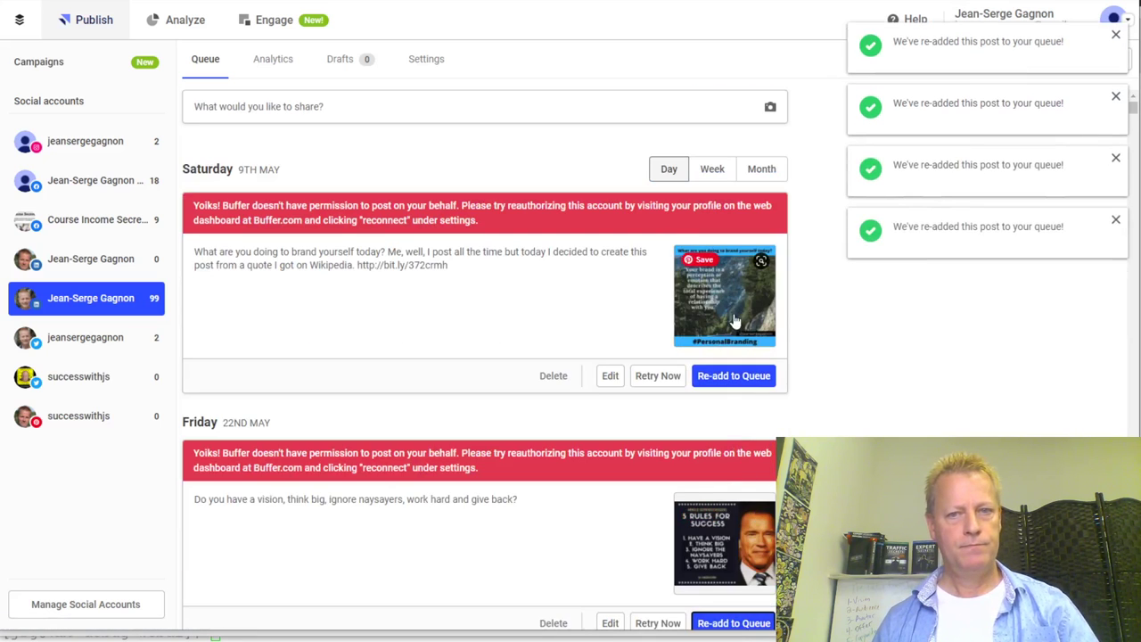
# Re-add the two failed 24 June quote posts and the 25 June webinar video post to the second LinkedIn account's queue
pyautogui.scroll(-10, 631, 365)
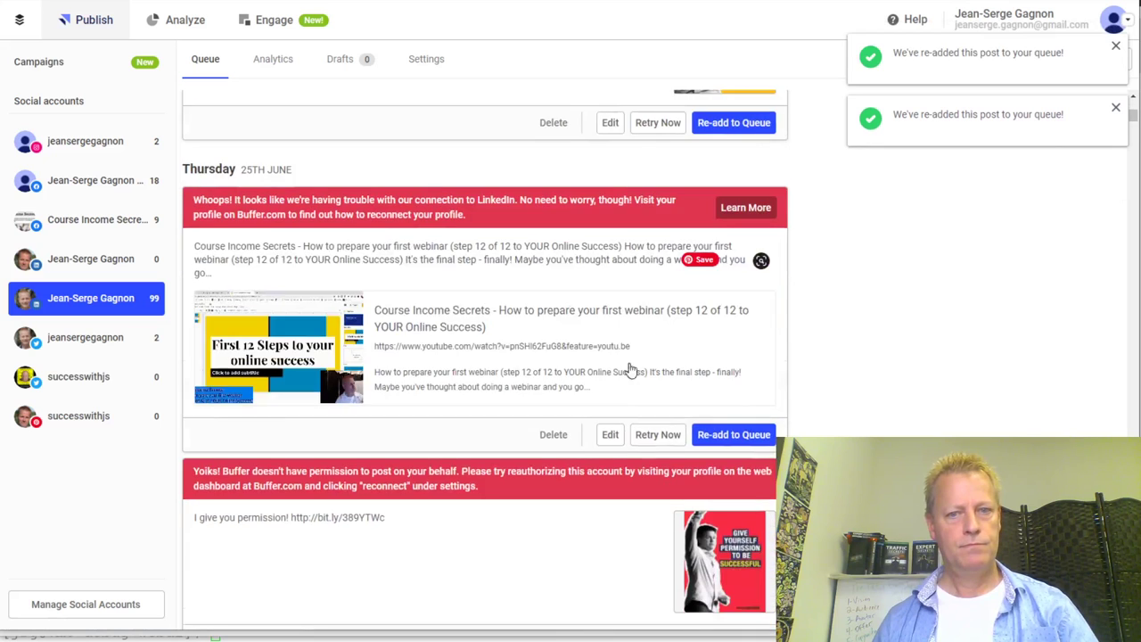
pyautogui.click(735, 521)
pyautogui.click(719, 267)
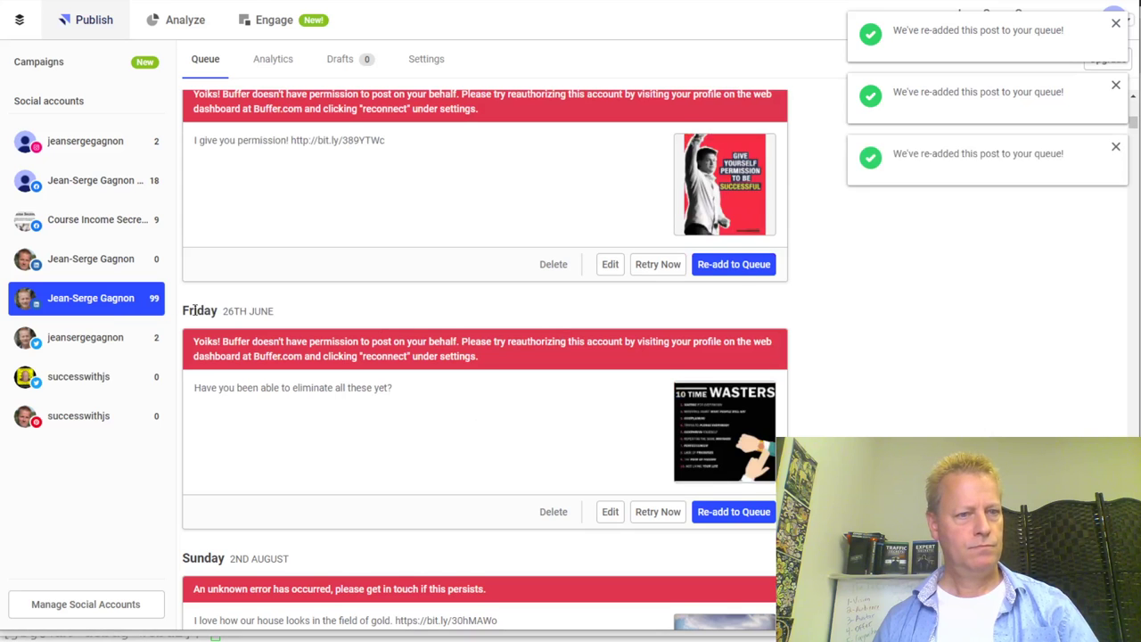
pyautogui.scroll(5, 466, 369)
pyautogui.scroll(5, 464, 372)
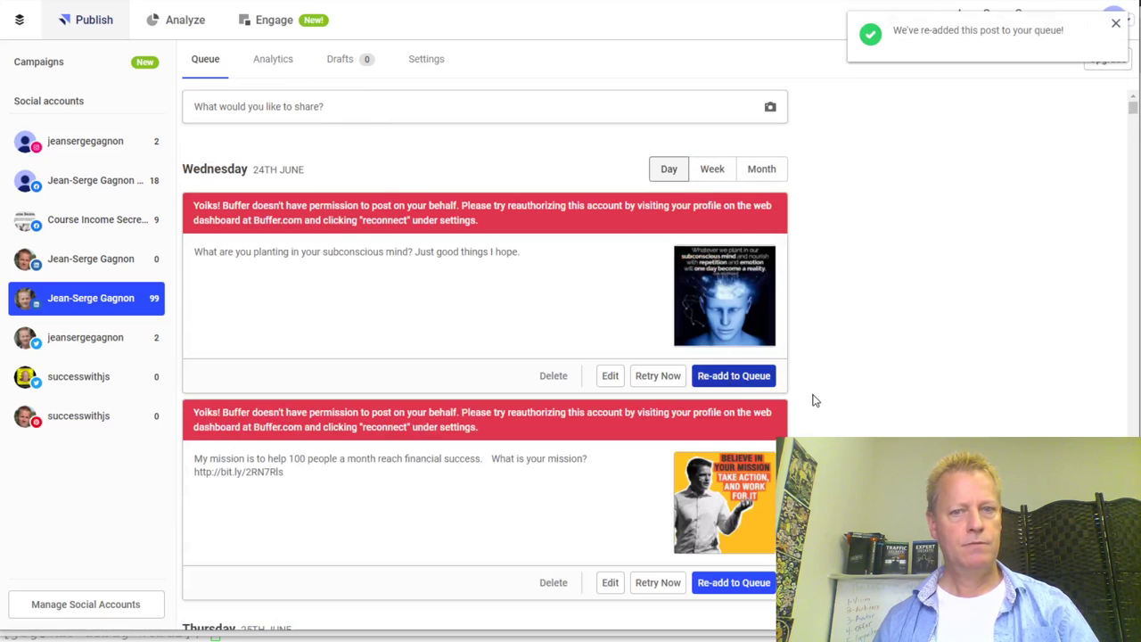
pyautogui.click(739, 376)
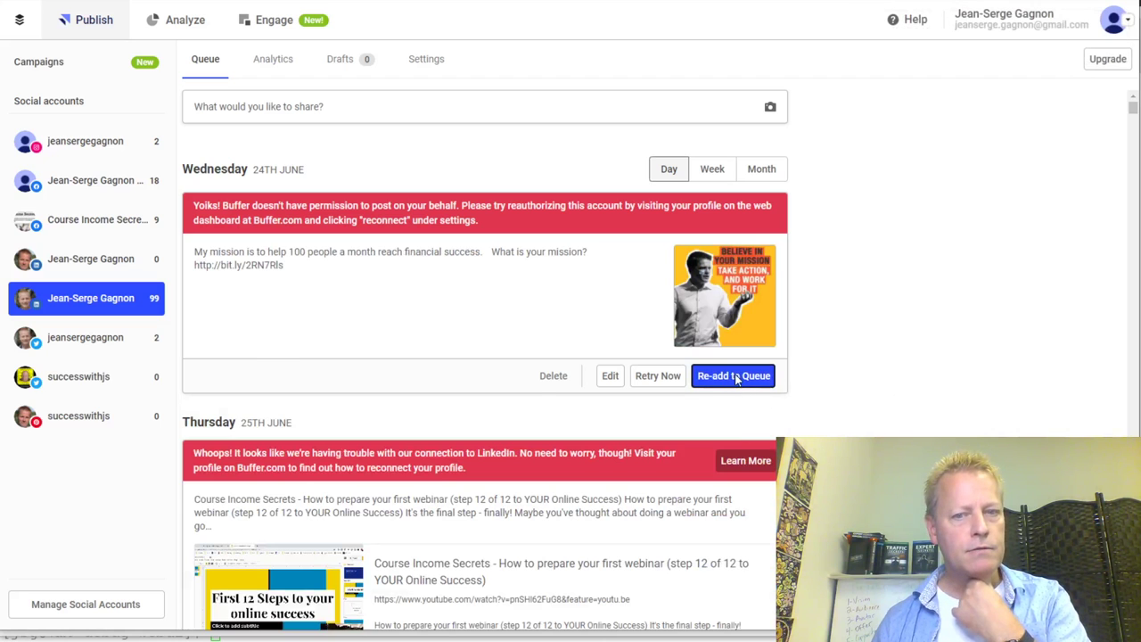
pyautogui.click(736, 375)
pyautogui.click(732, 440)
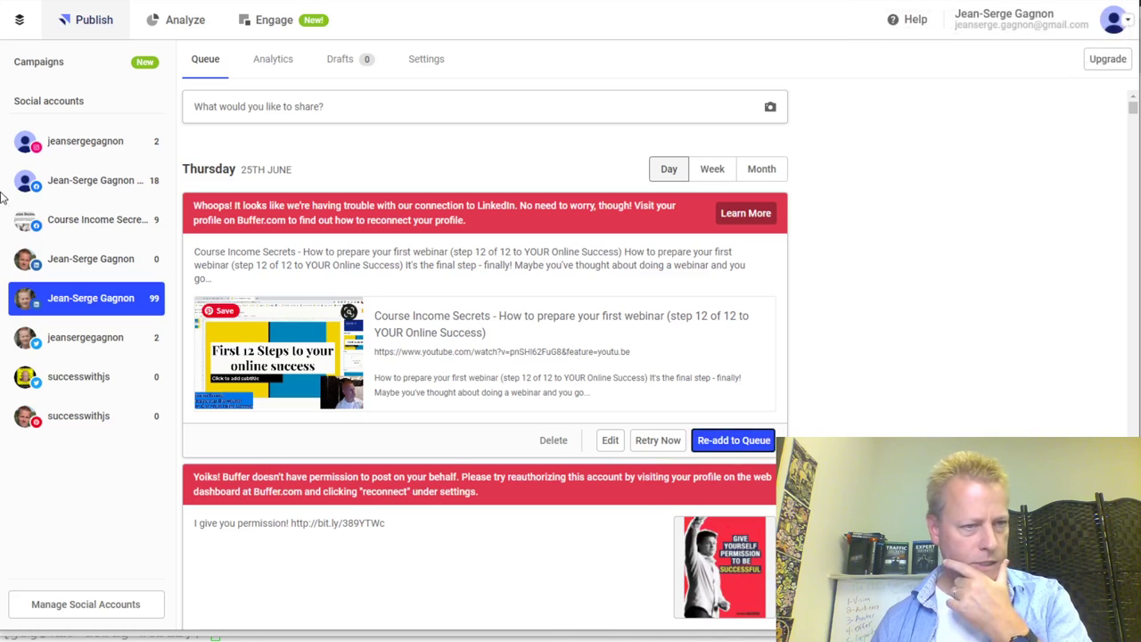
# Open the Instagram queue and start a new post with the image FB_IMG_1563032252099.jpg
pyautogui.click(92, 144)
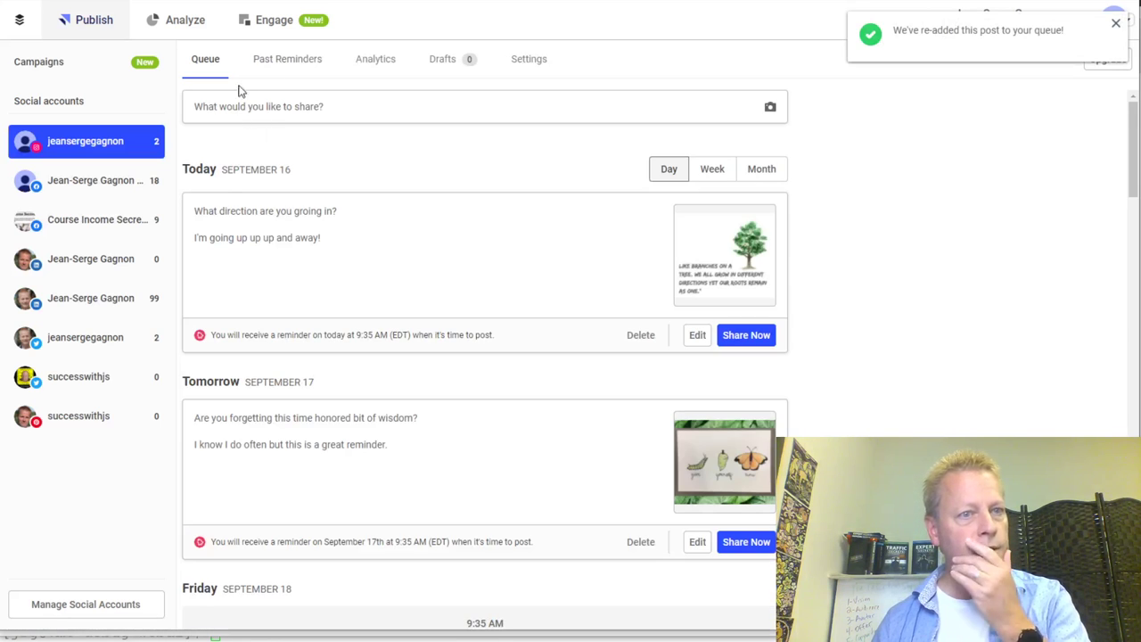
pyautogui.click(254, 114)
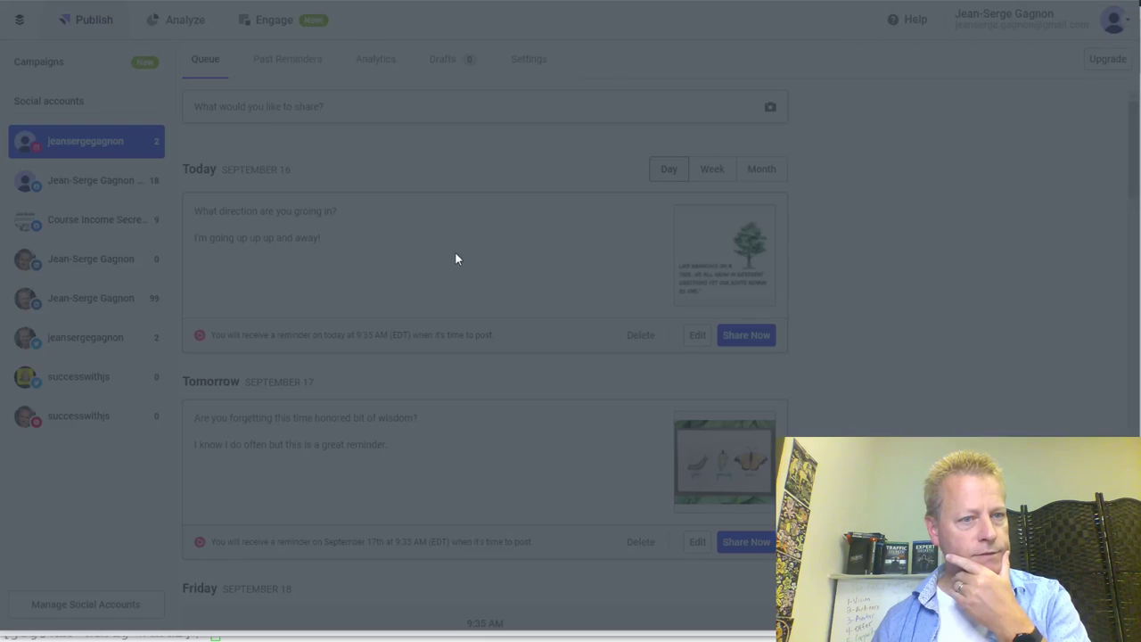
pyautogui.click(381, 267)
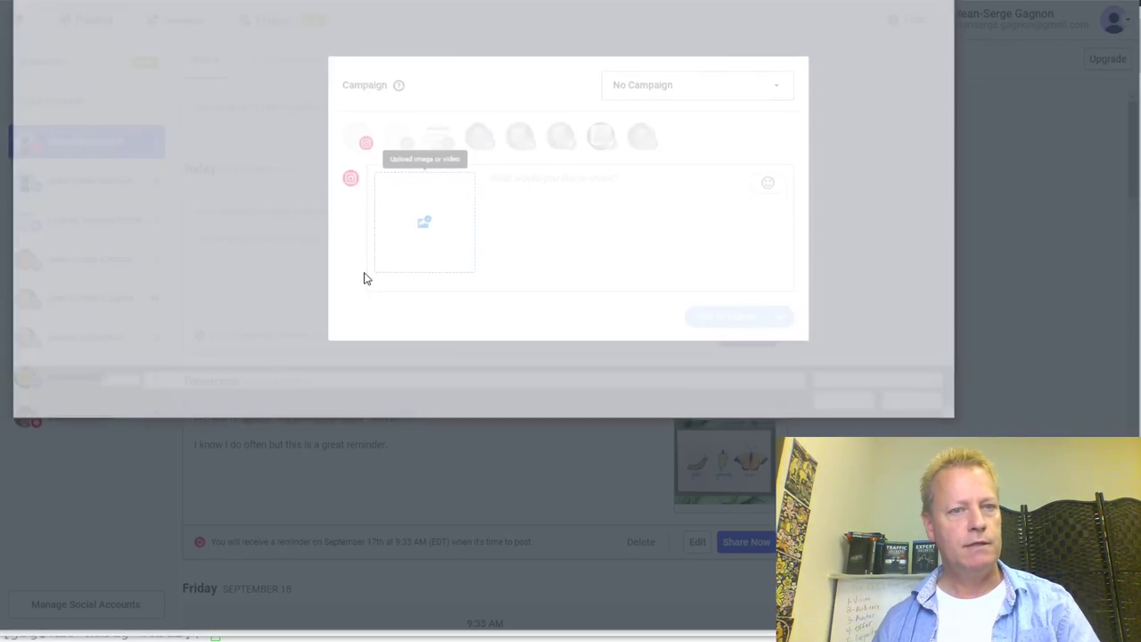
pyautogui.click(206, 68)
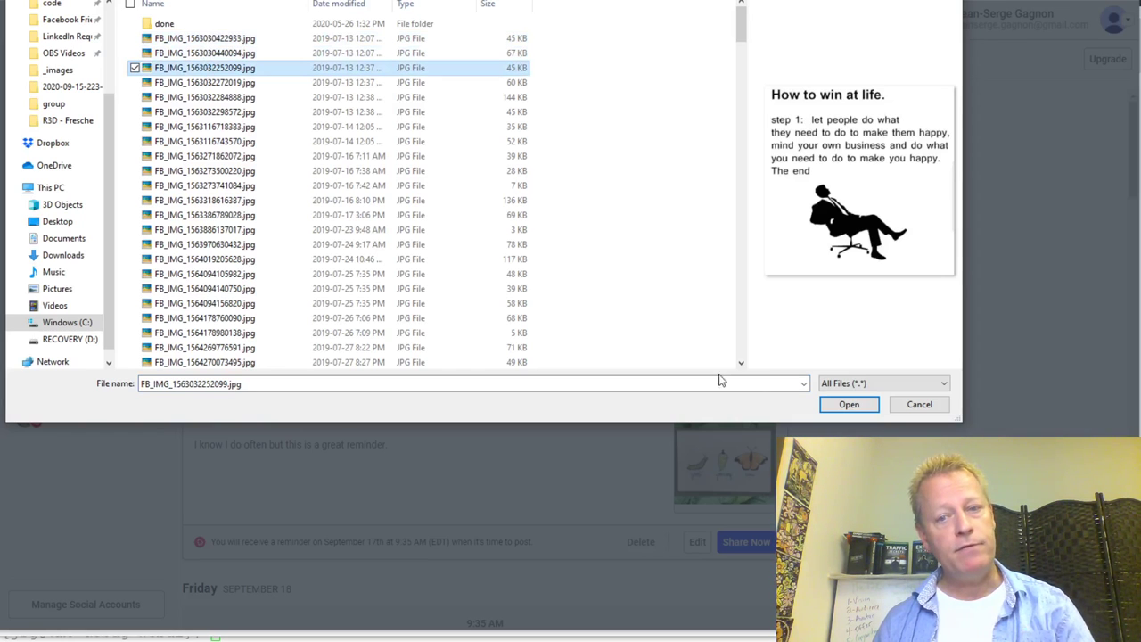
pyautogui.click(863, 402)
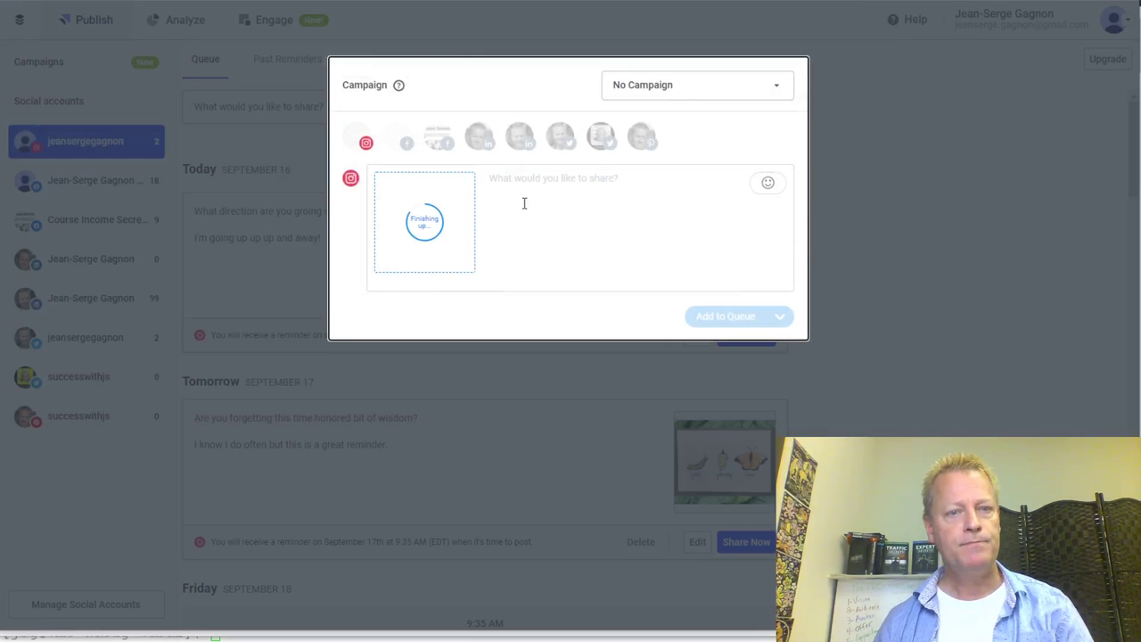
# Include the Facebook group, Course Income Secrets page, second LinkedIn and first Twitter accounts, and add the post to the queues
pyautogui.click(407, 143)
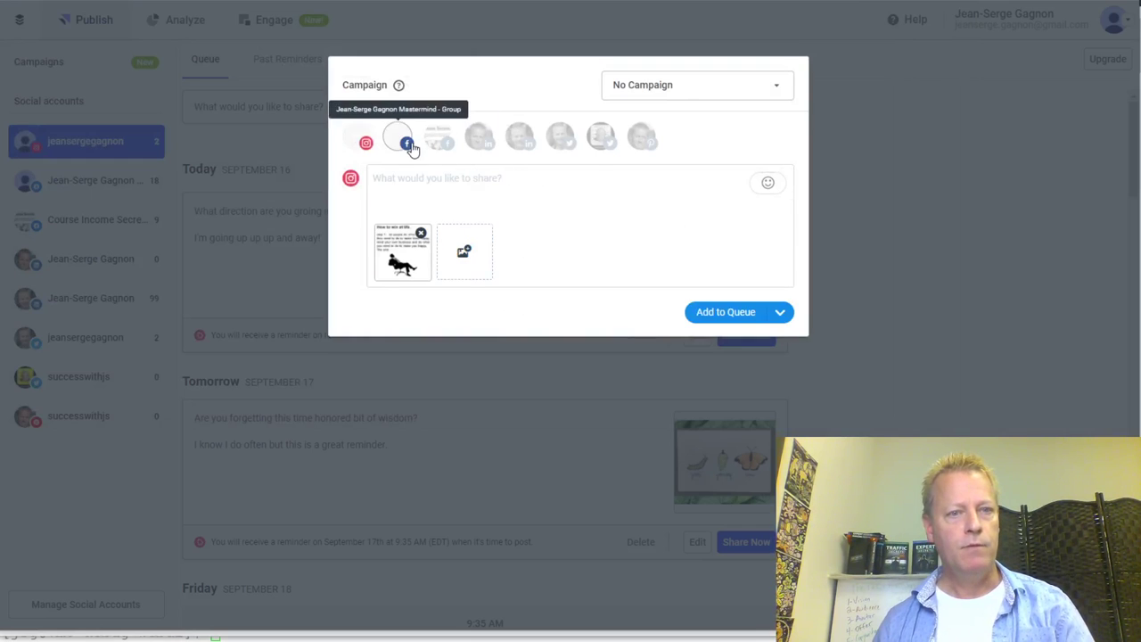
pyautogui.click(437, 139)
pyautogui.click(478, 138)
pyautogui.click(519, 138)
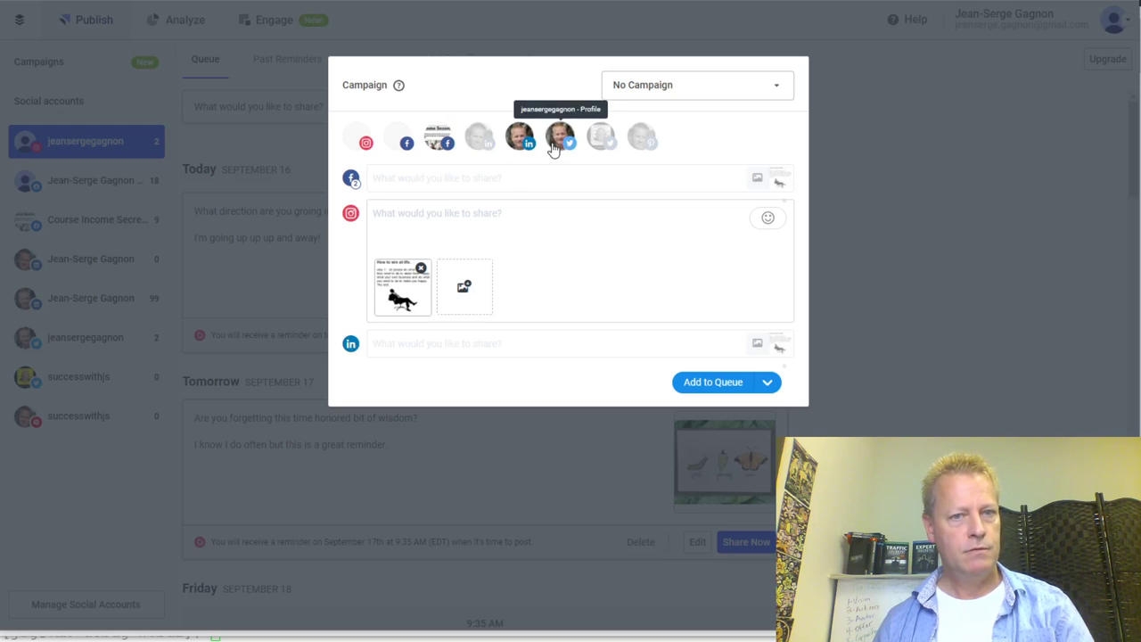
pyautogui.click(554, 142)
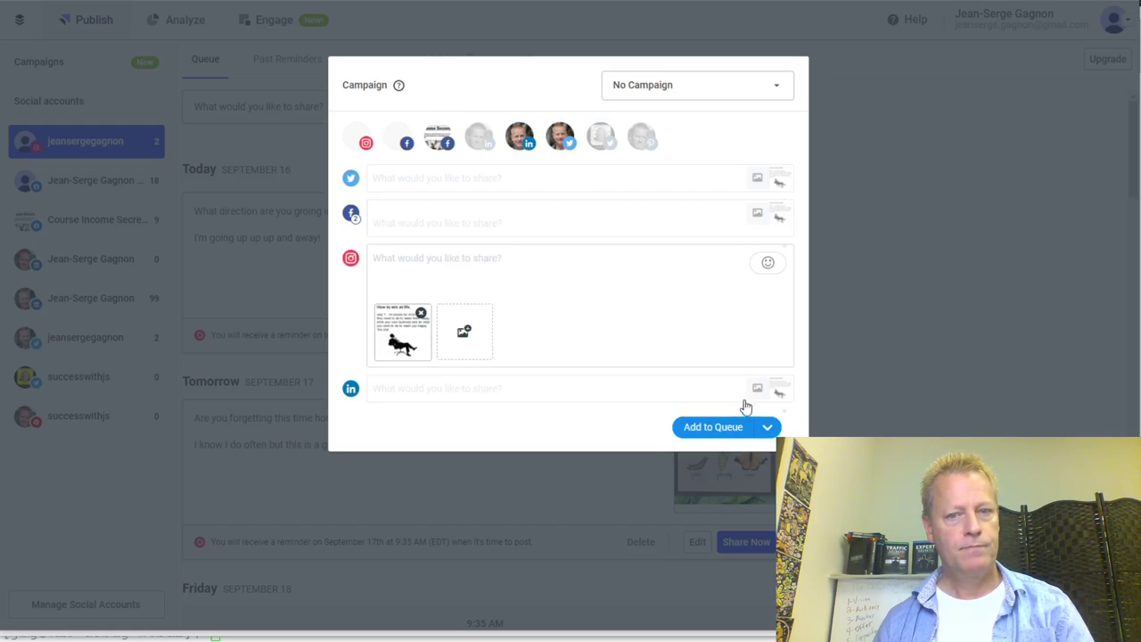
pyautogui.click(731, 429)
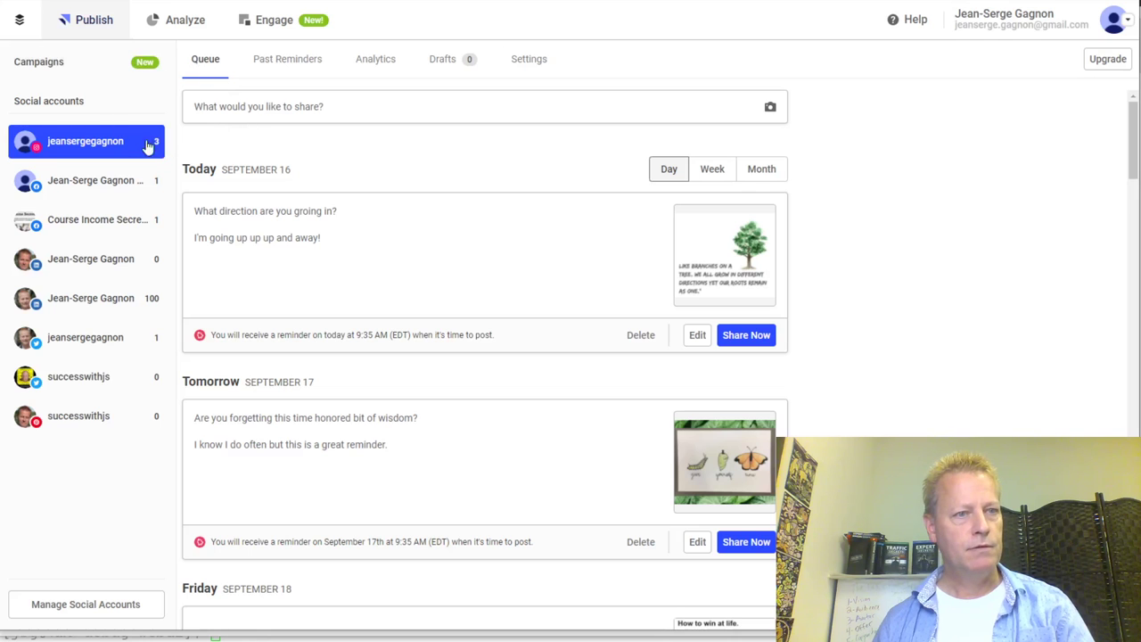
# Create an Instagram-only post with the image FB_IMG_1563032272019.jpg and add it to the queue
pyautogui.click(254, 107)
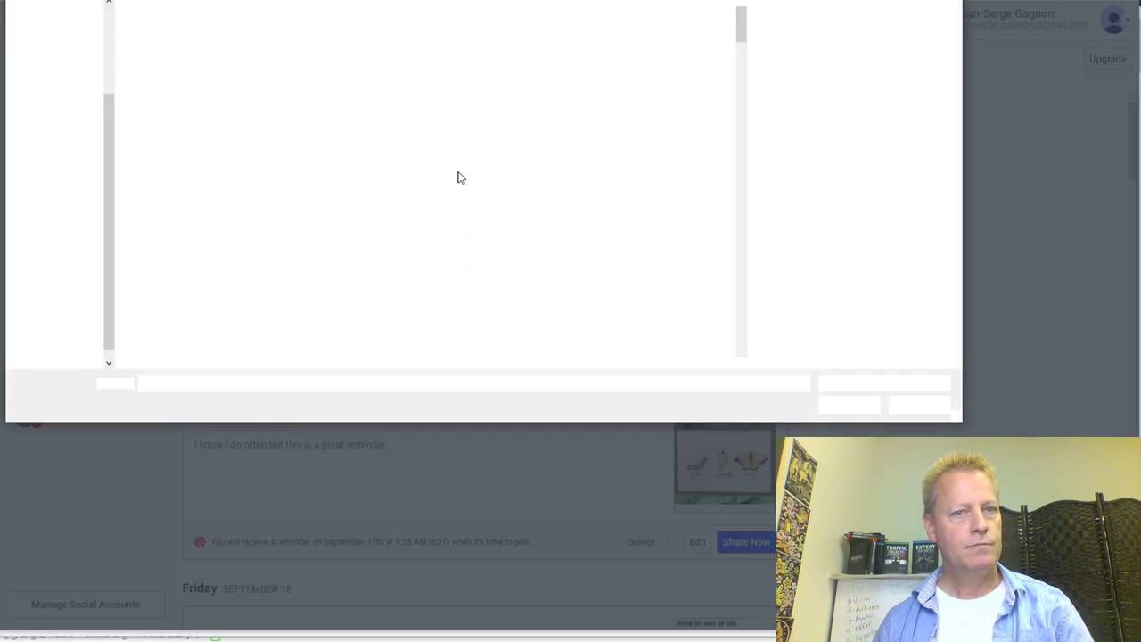
pyautogui.click(220, 82)
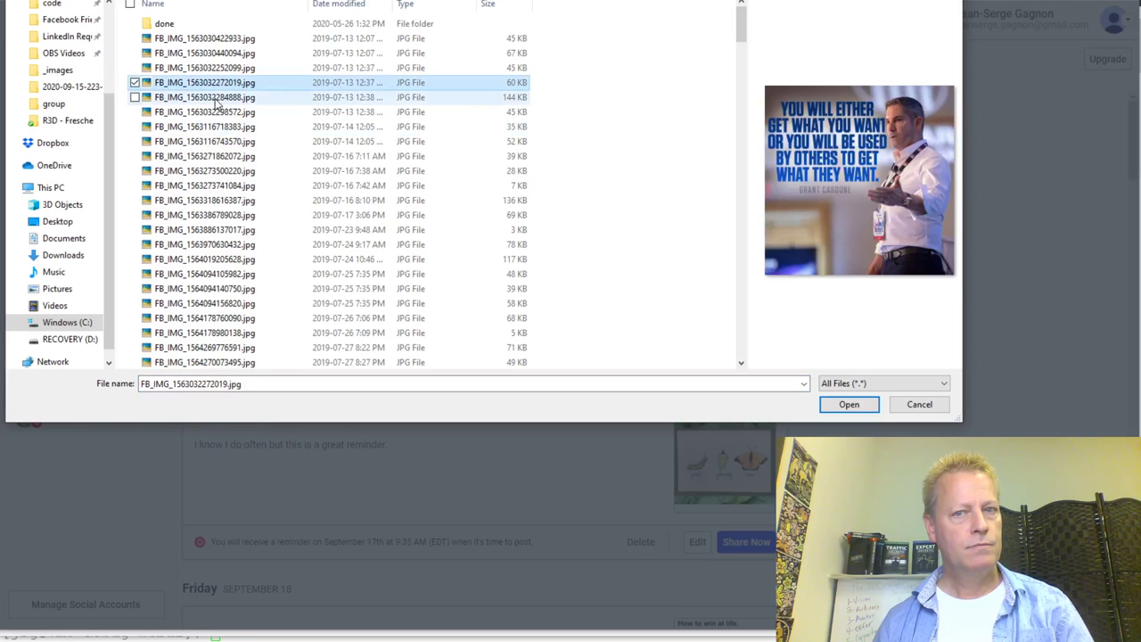
pyautogui.click(847, 405)
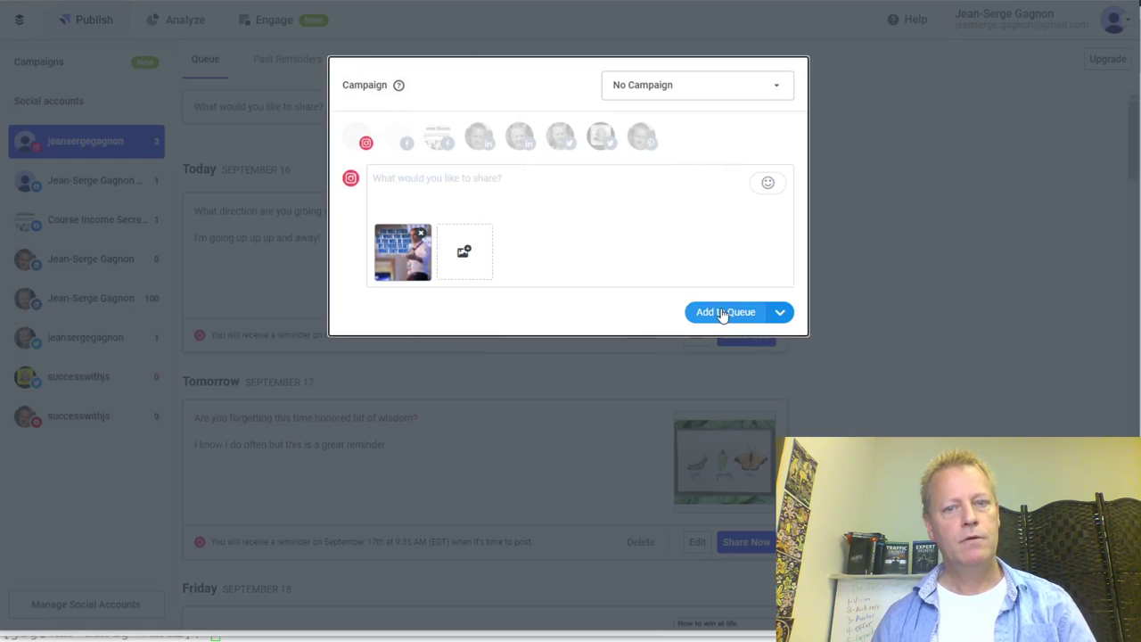
pyautogui.click(717, 308)
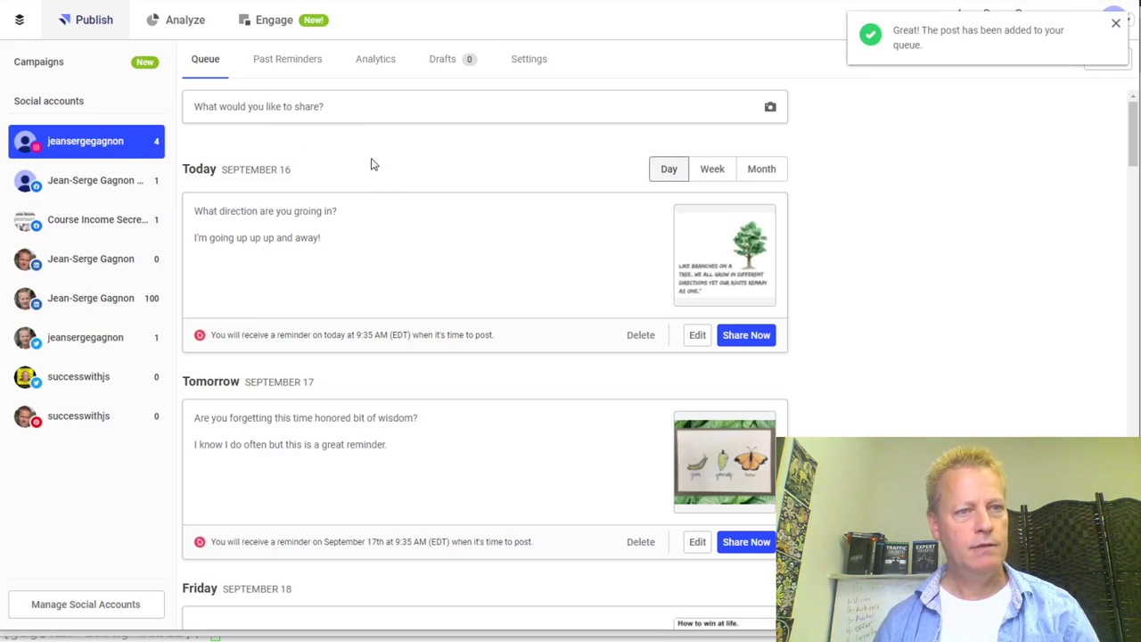
# Start another Instagram post with the image FB_IMG_1563032284888.jpg
pyautogui.click(248, 106)
pyautogui.click(422, 229)
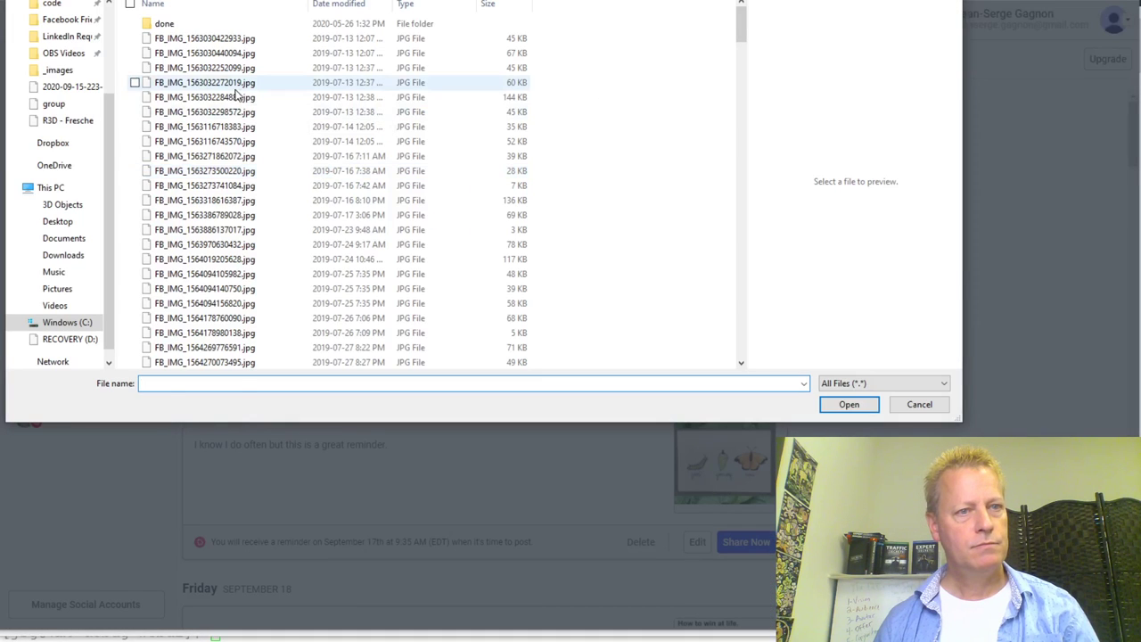
pyautogui.click(235, 85)
pyautogui.click(235, 96)
pyautogui.click(858, 403)
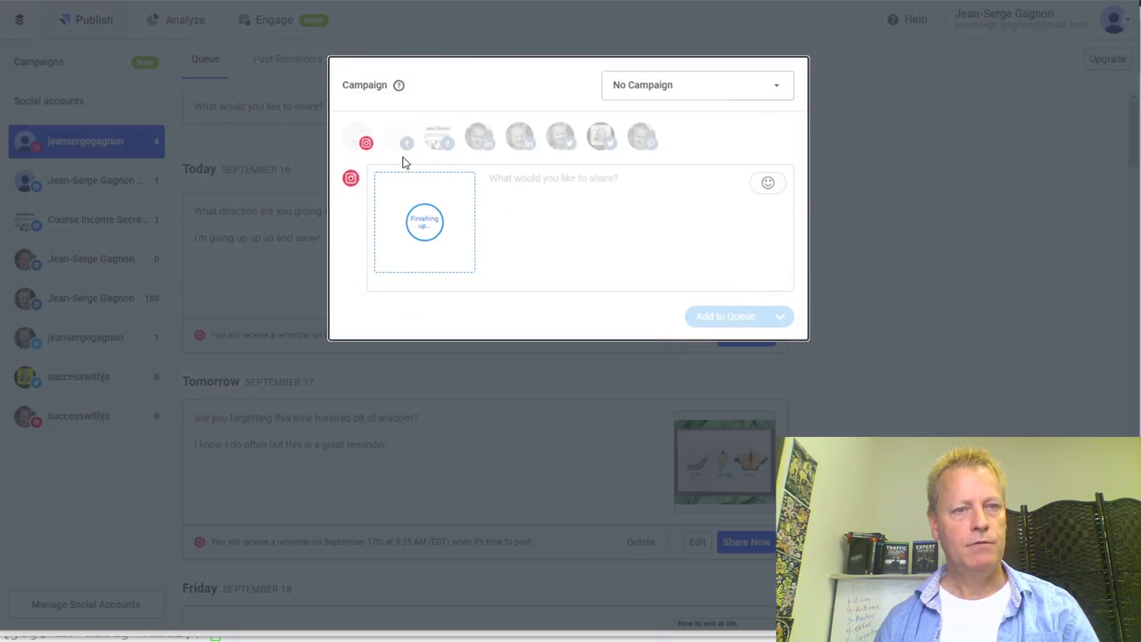
# Include the Facebook group, Course Income Secrets page, first LinkedIn and first Twitter accounts, and queue the "Sometimes you win sometimes you learn" post
pyautogui.click(408, 142)
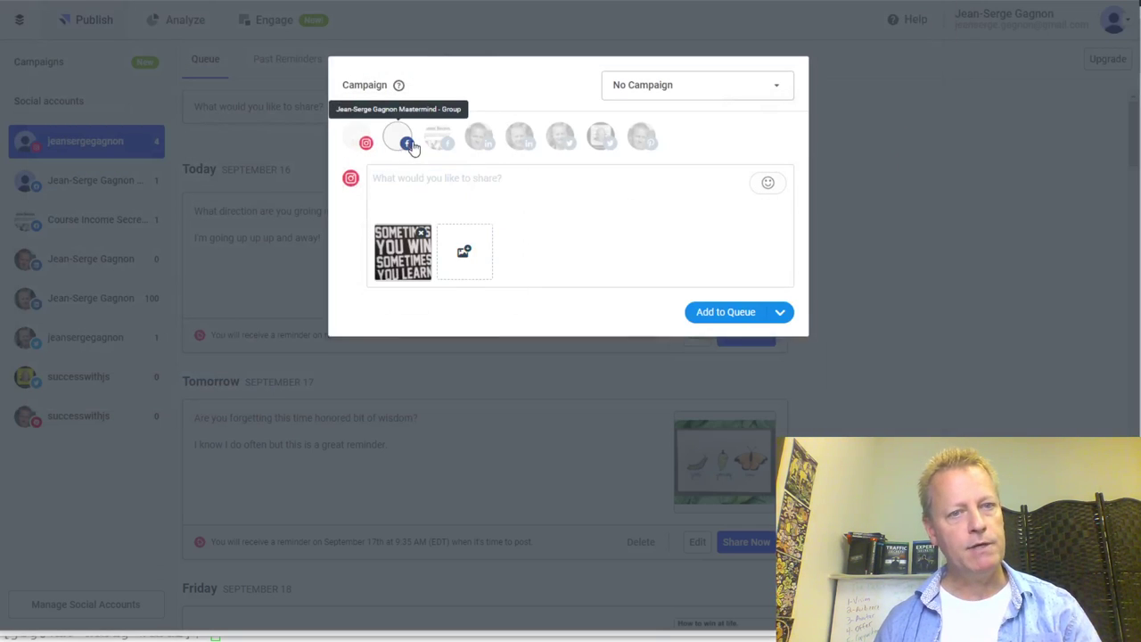
pyautogui.click(437, 143)
pyautogui.click(479, 135)
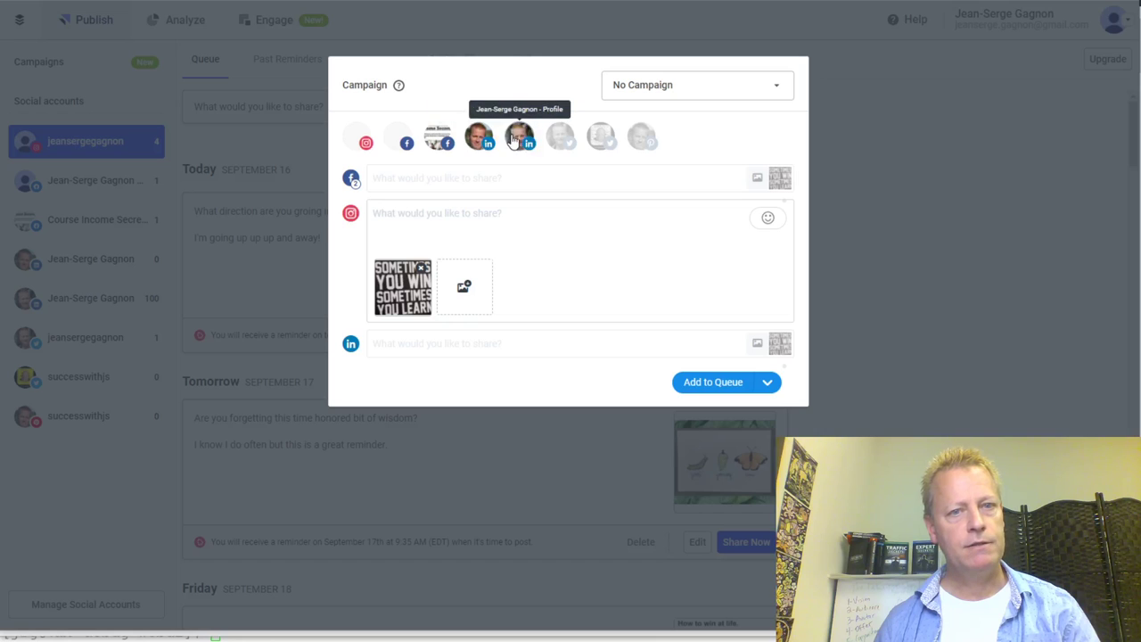
pyautogui.click(559, 135)
pyautogui.click(713, 427)
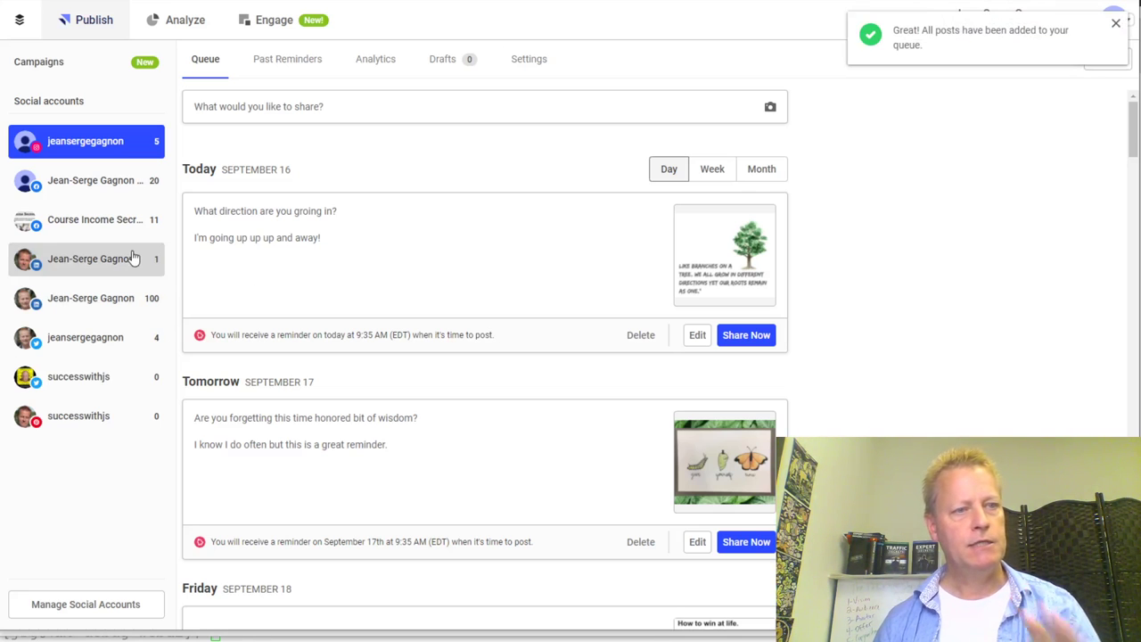
# Start a new post and deselect the Facebook, LinkedIn and Twitter accounts, leaving only Instagram
pyautogui.click(233, 111)
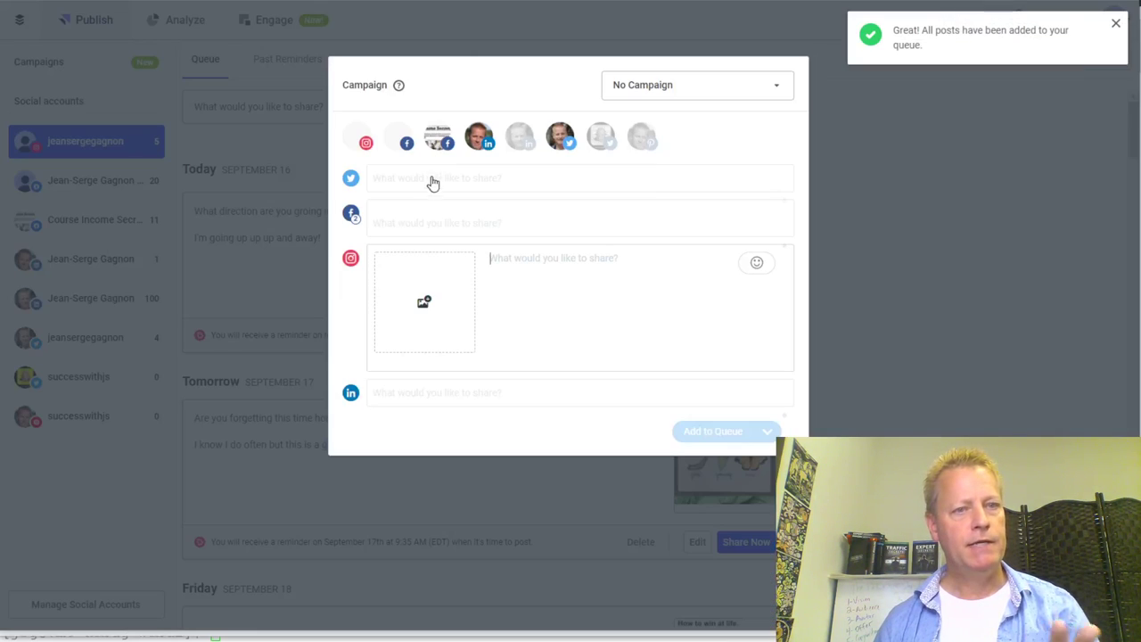
pyautogui.click(438, 139)
pyautogui.click(480, 141)
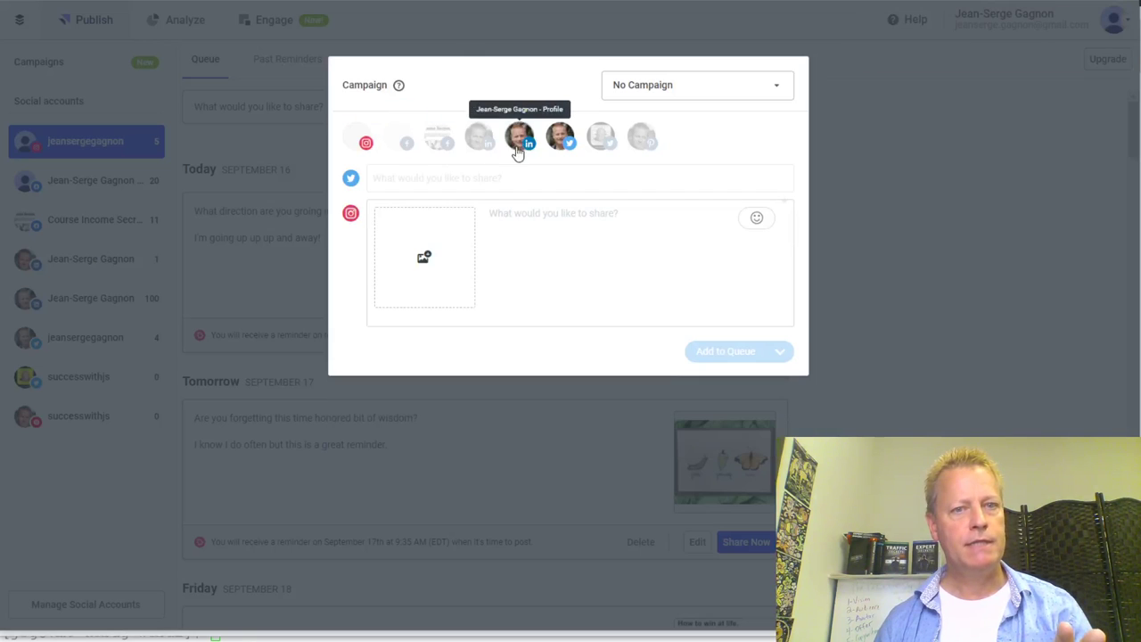
pyautogui.click(559, 140)
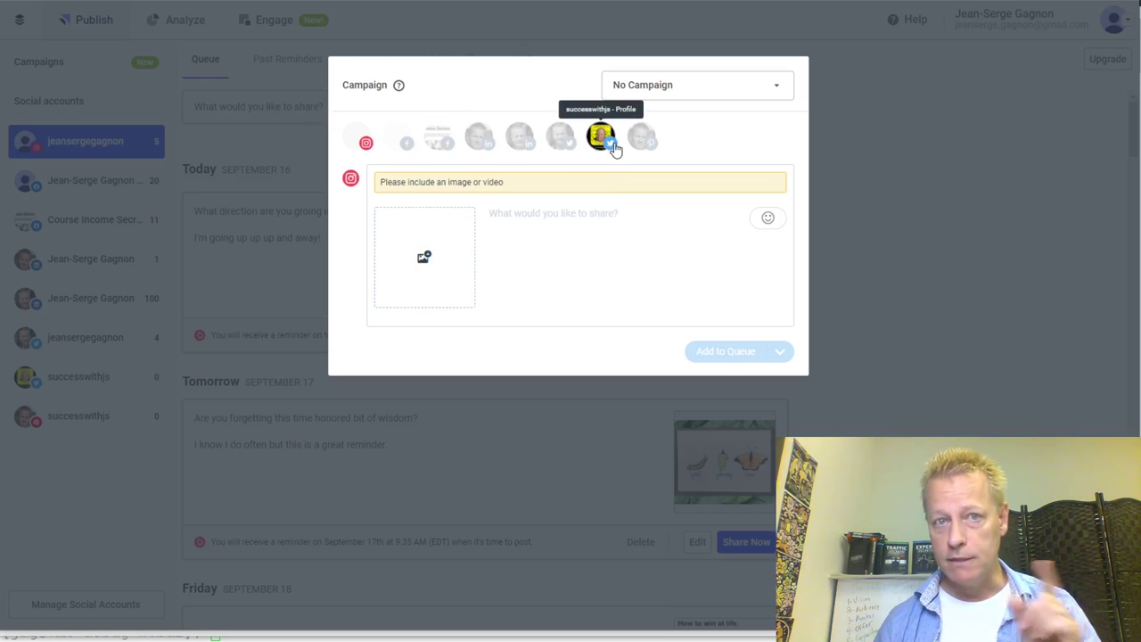
# Attach the image FB_IMG_1563032298572.jpg to the new Instagram post
pyautogui.click(424, 258)
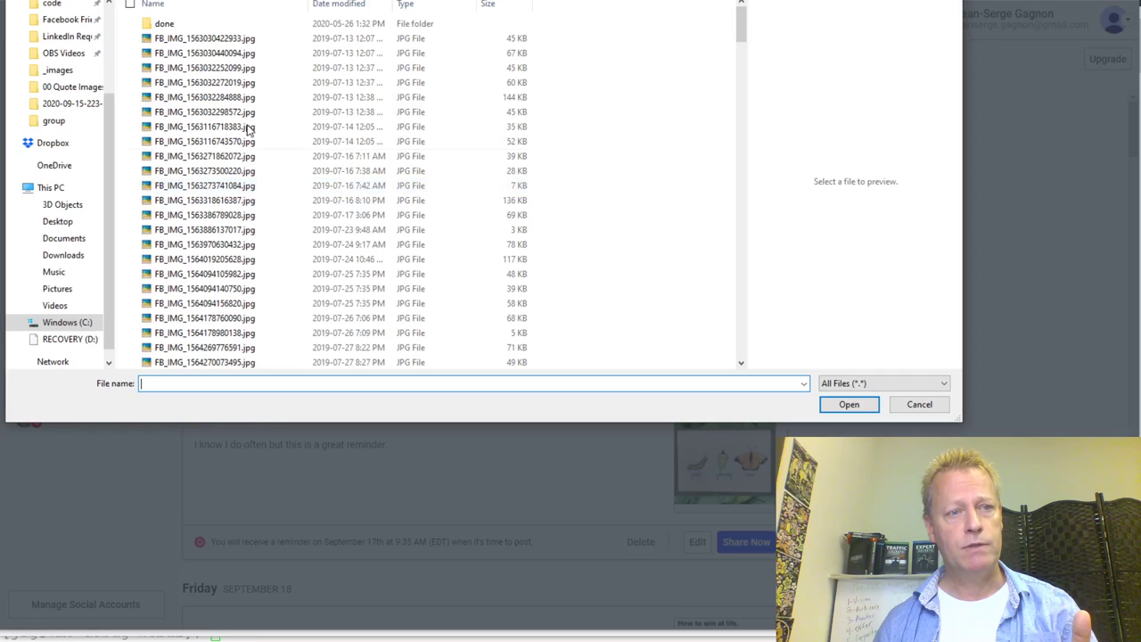
pyautogui.click(228, 99)
pyautogui.click(226, 112)
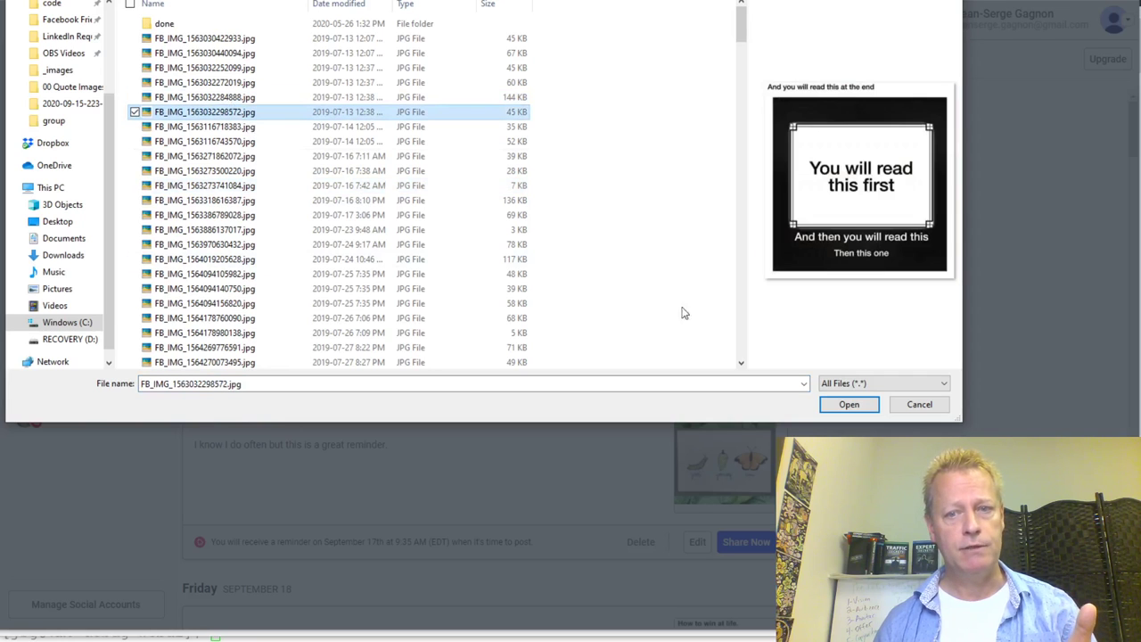
pyautogui.click(849, 405)
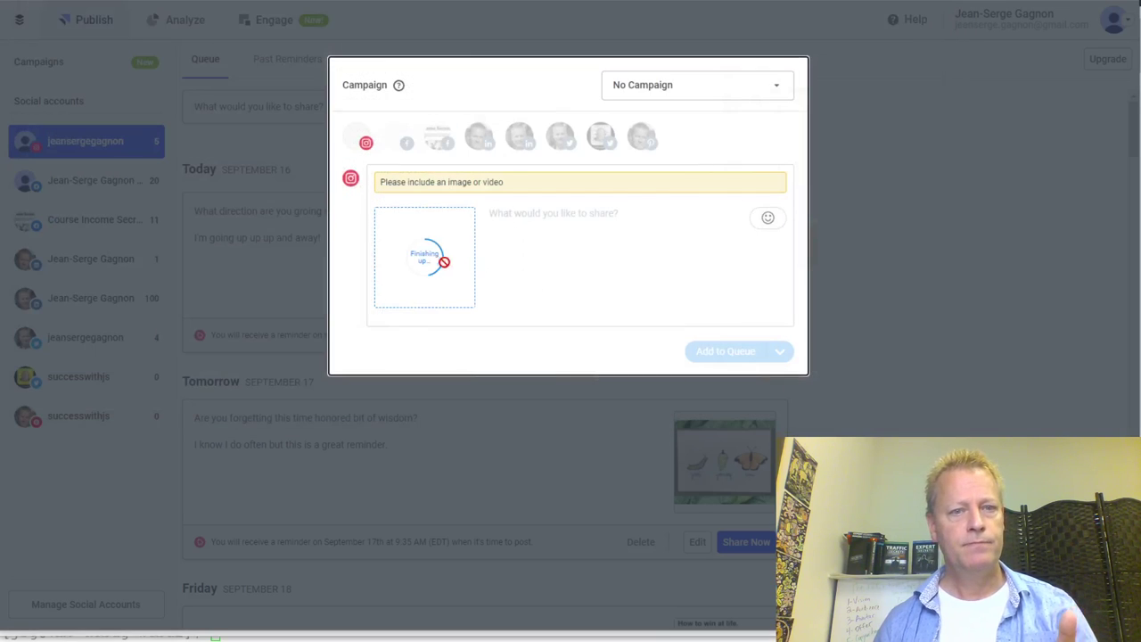
# Include the Facebook group, Course Income Secrets page, first LinkedIn and first Twitter accounts, and queue the "You will read this first" image post
pyautogui.click(408, 154)
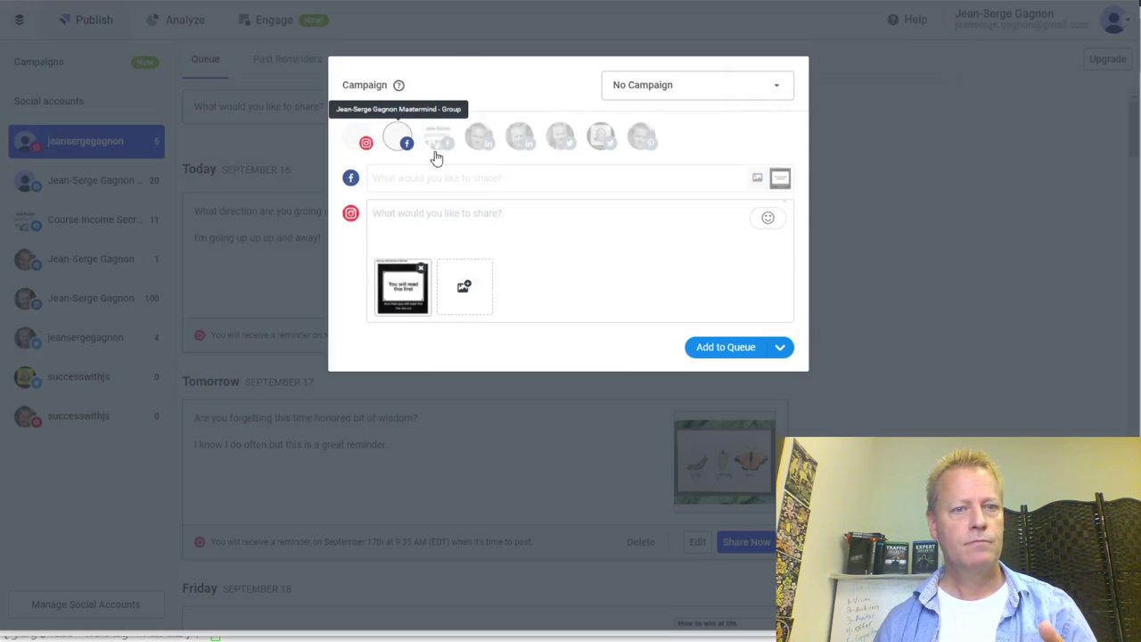
pyautogui.click(437, 156)
pyautogui.click(522, 138)
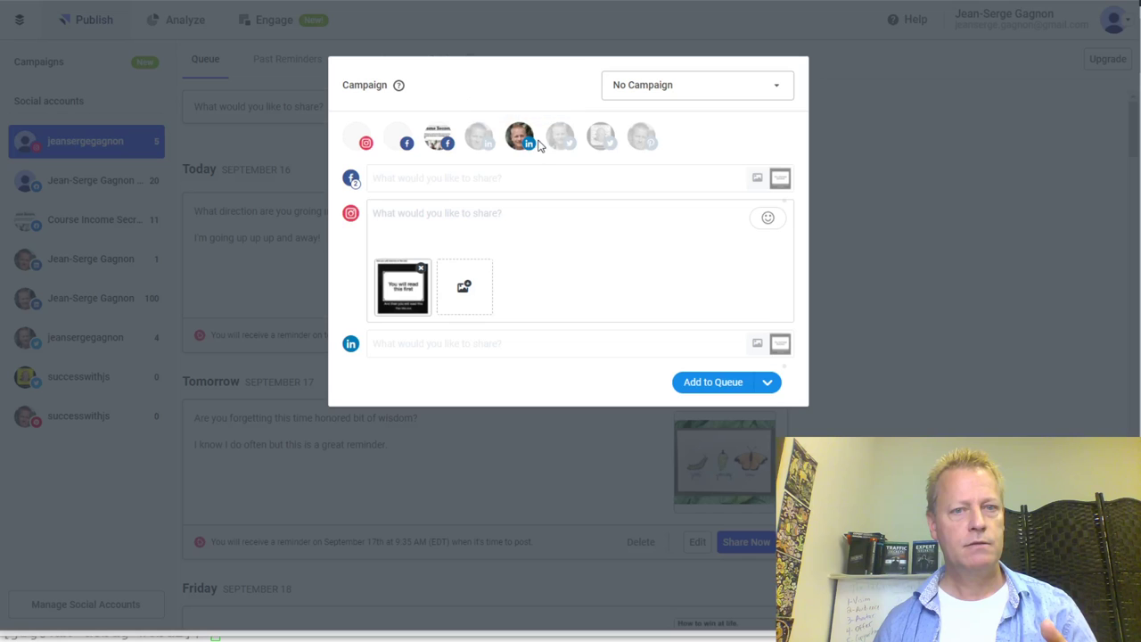
pyautogui.click(479, 139)
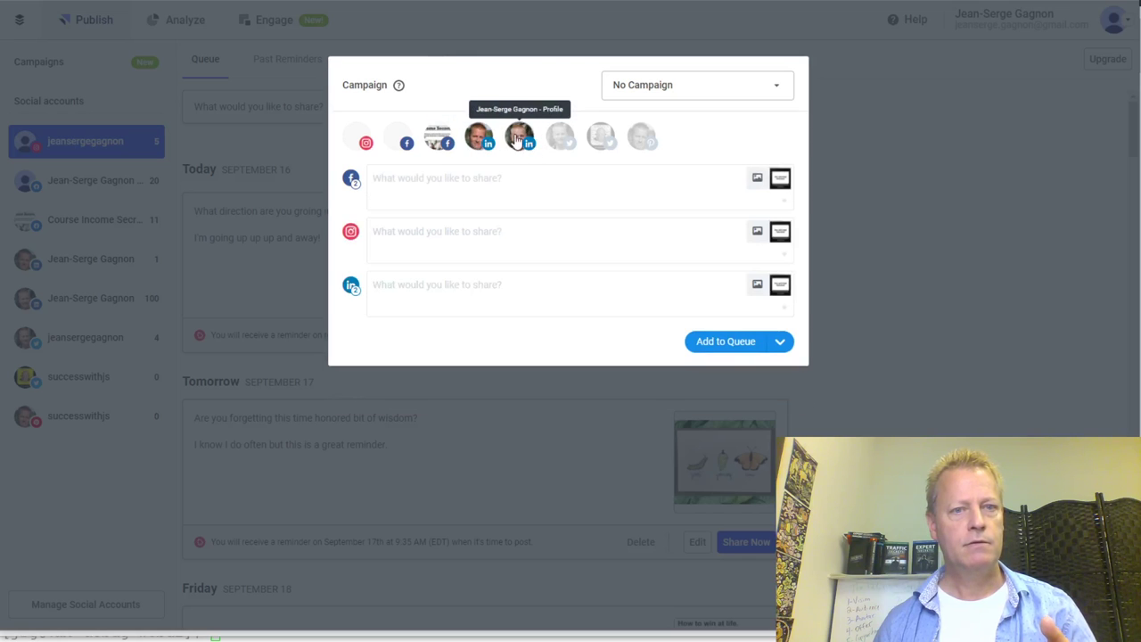
pyautogui.click(520, 139)
pyautogui.click(561, 141)
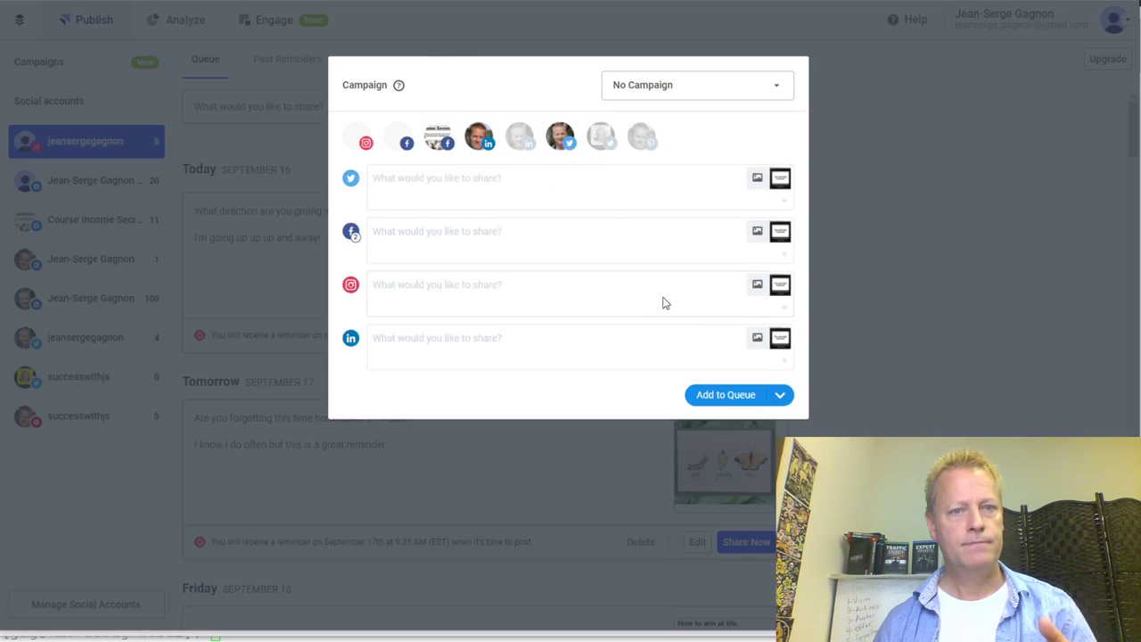
pyautogui.click(725, 395)
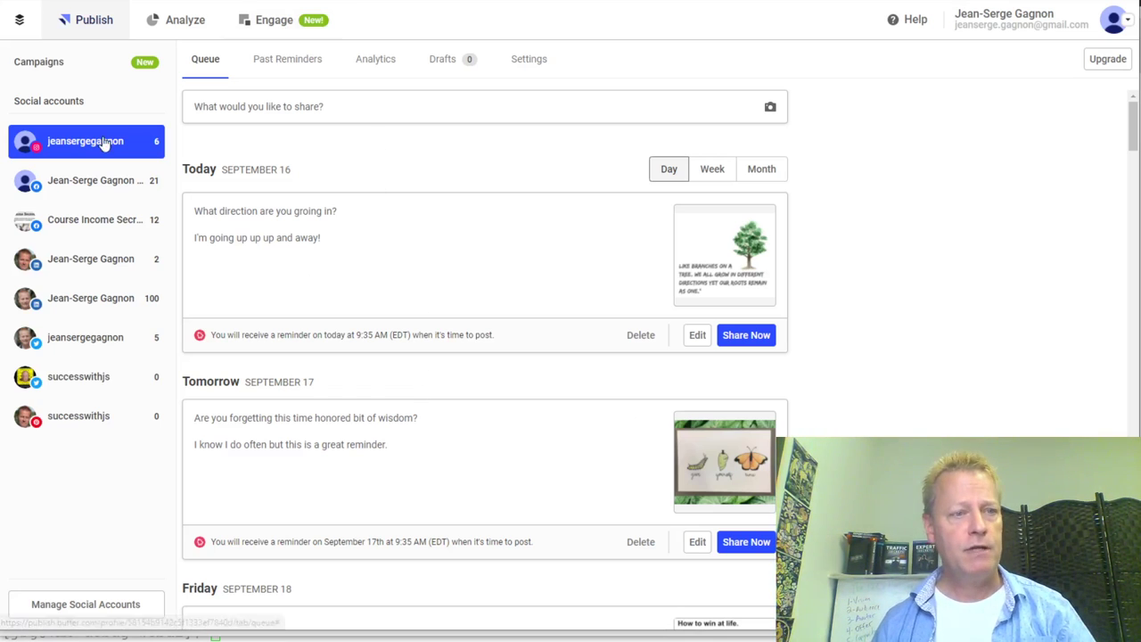
# Examine the Instagram account's general settings, covering the reminders option, link shortening, campaign tracking and queue shuffling
pyautogui.click(543, 57)
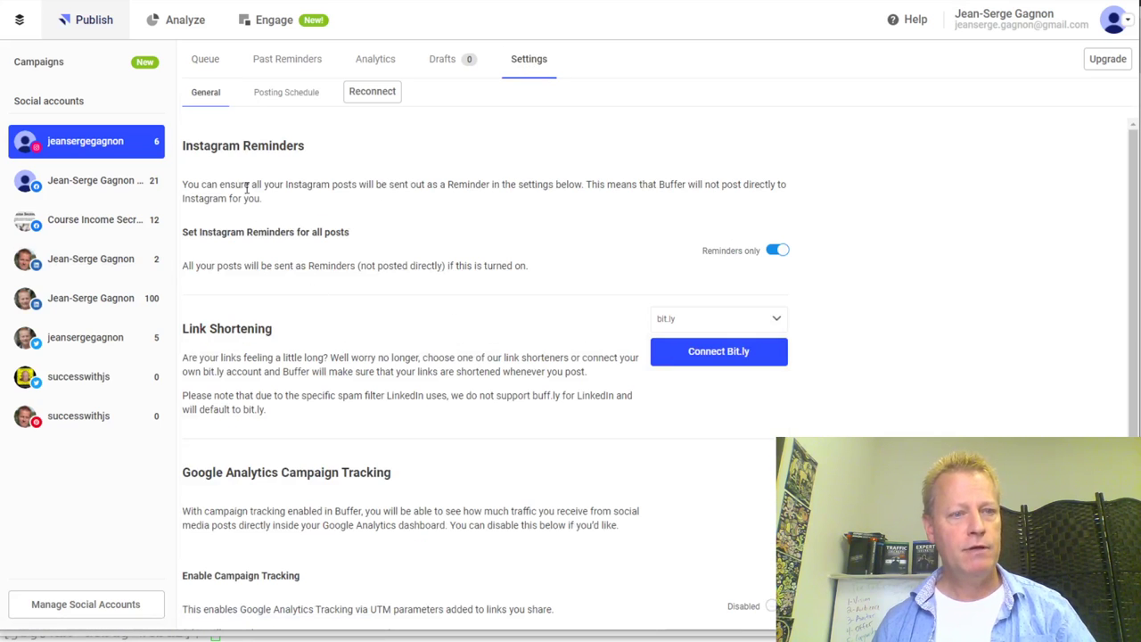
pyautogui.moveTo(213, 232); pyautogui.dragTo(349, 244)
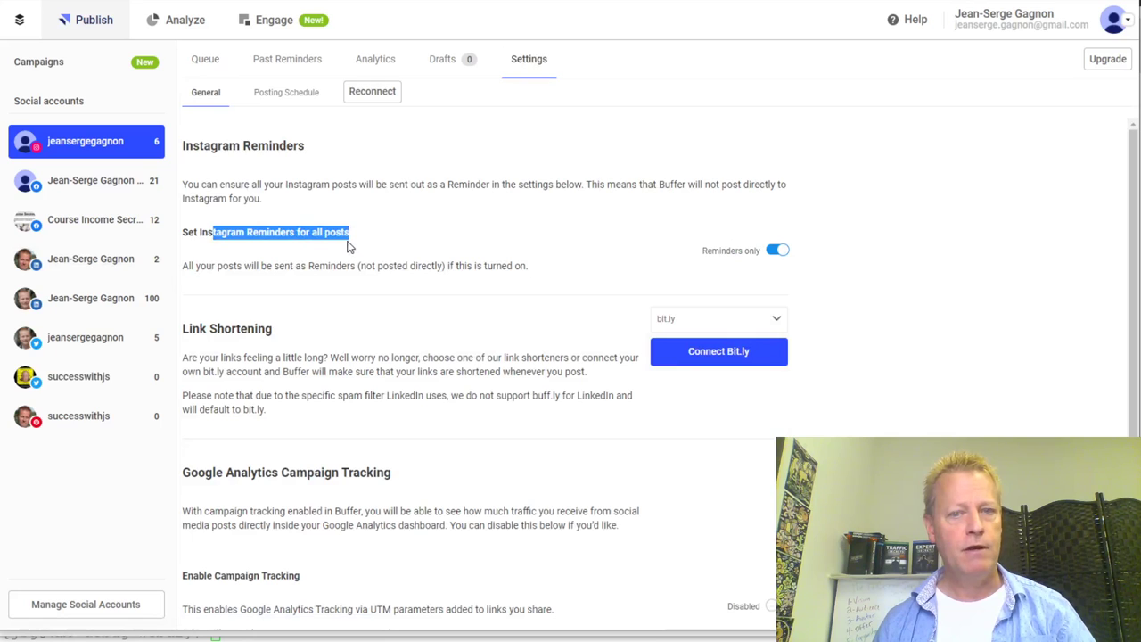
pyautogui.click(349, 244)
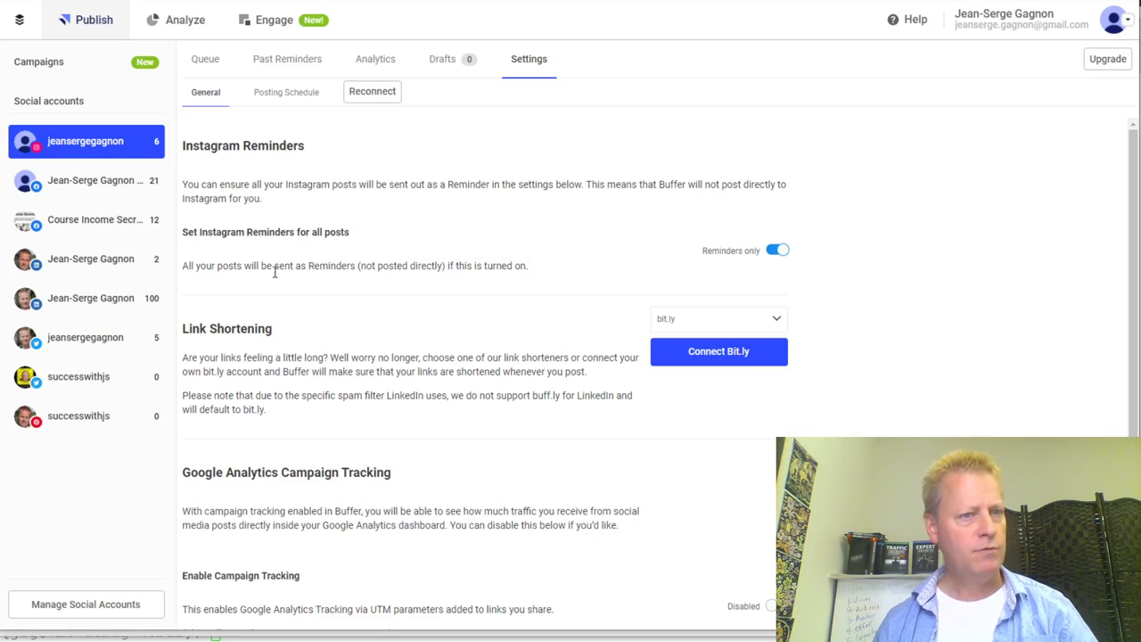
pyautogui.click(782, 256)
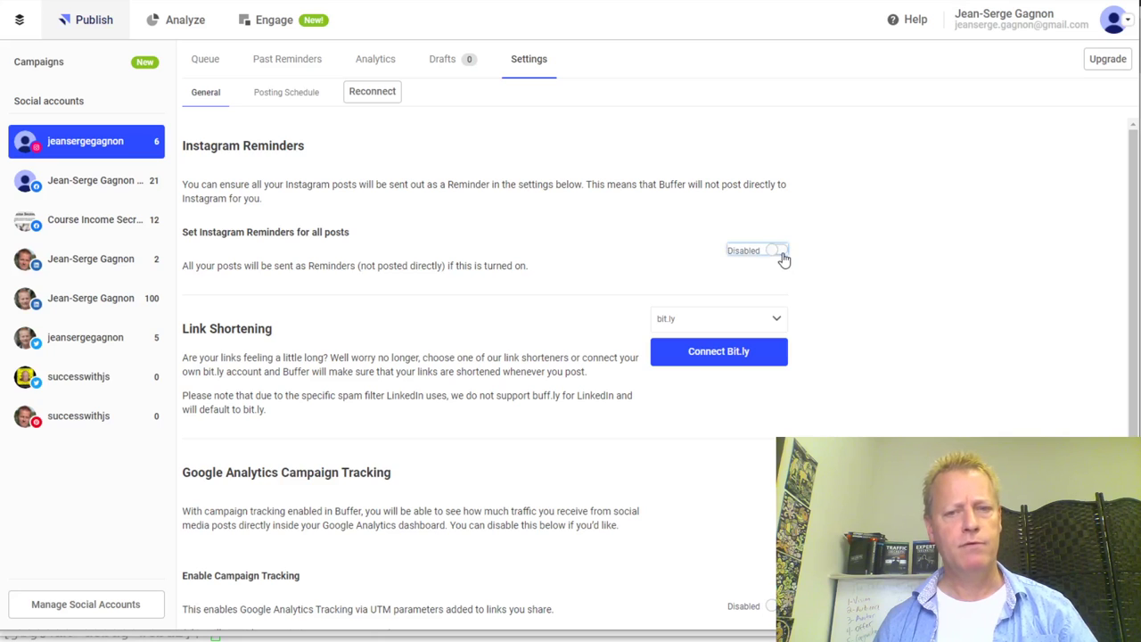
pyautogui.click(779, 254)
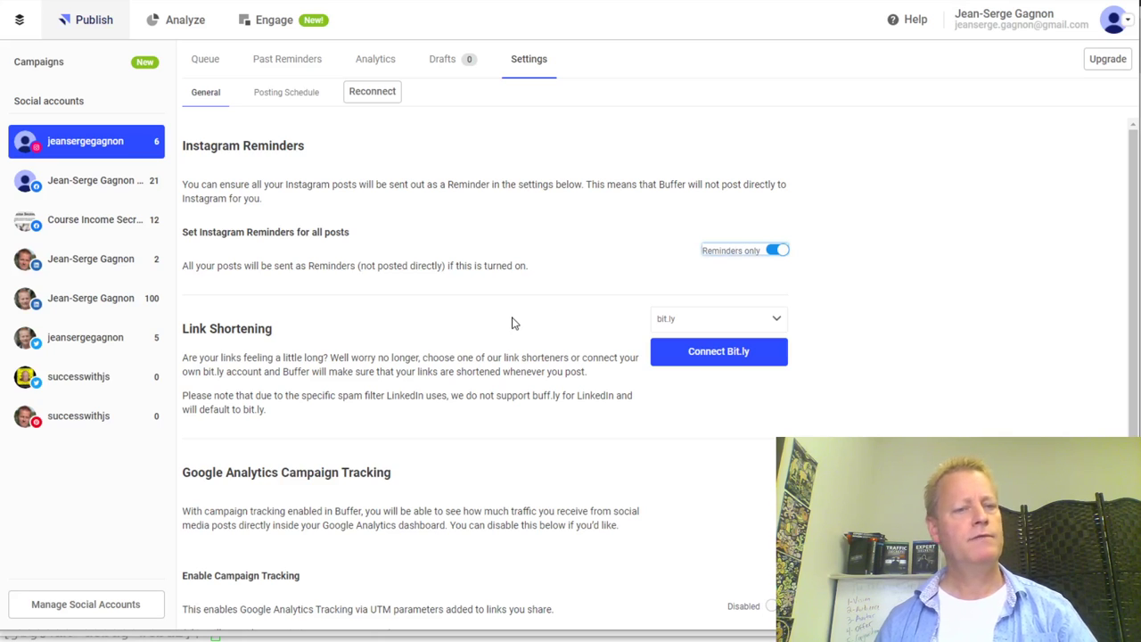
pyautogui.scroll(-2, 381, 378)
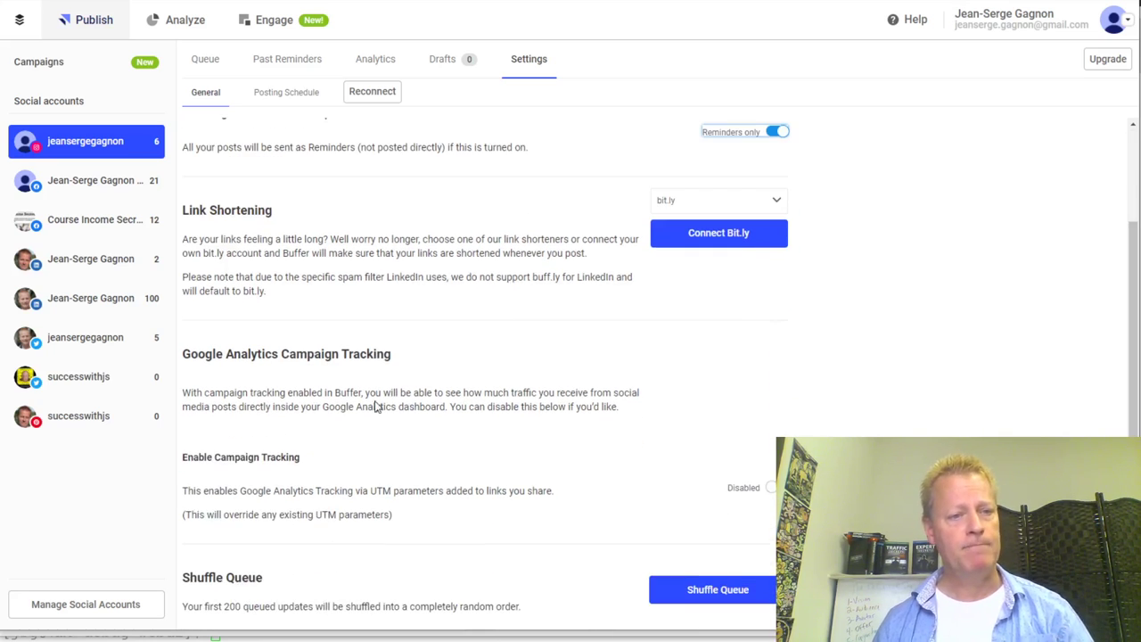
pyautogui.scroll(2, 405, 434)
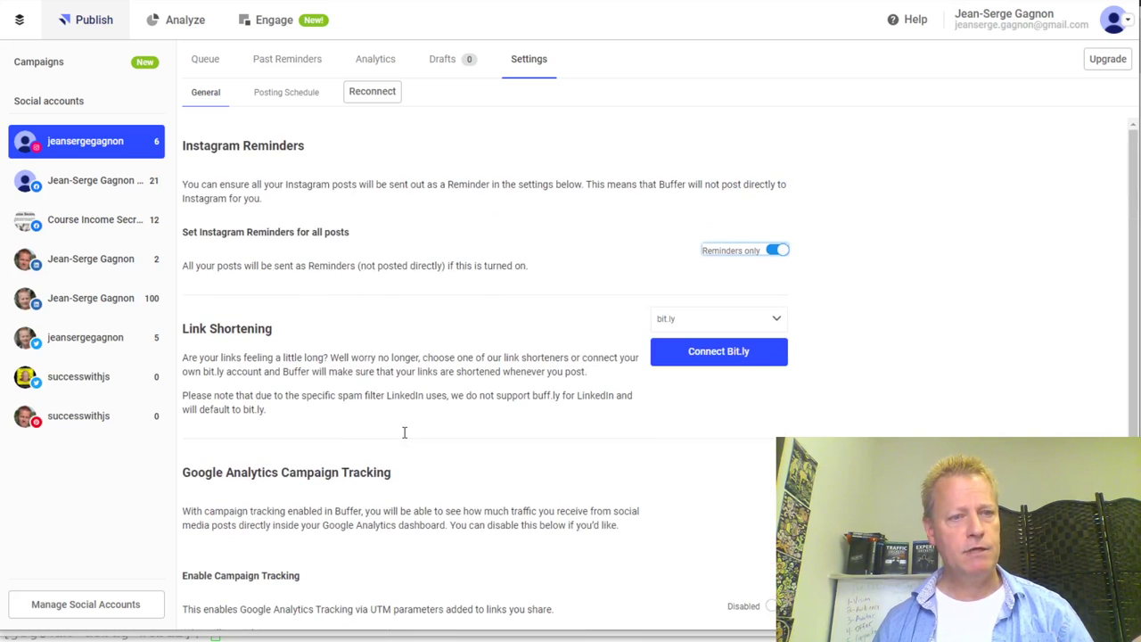
pyautogui.scroll(-2, 404, 432)
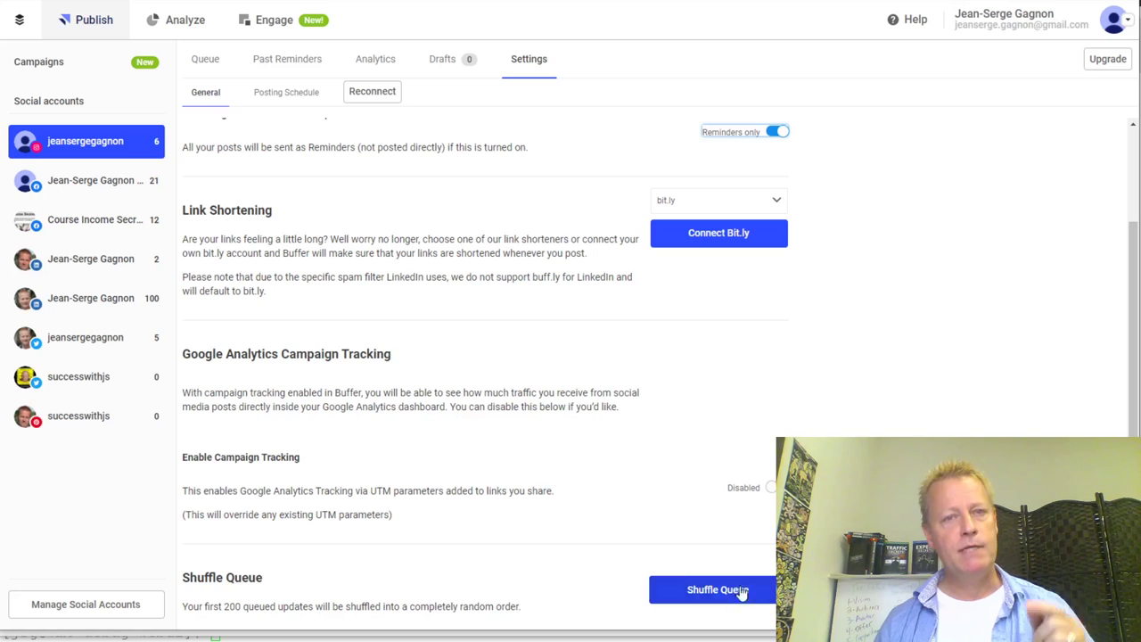
pyautogui.scroll(2, 463, 406)
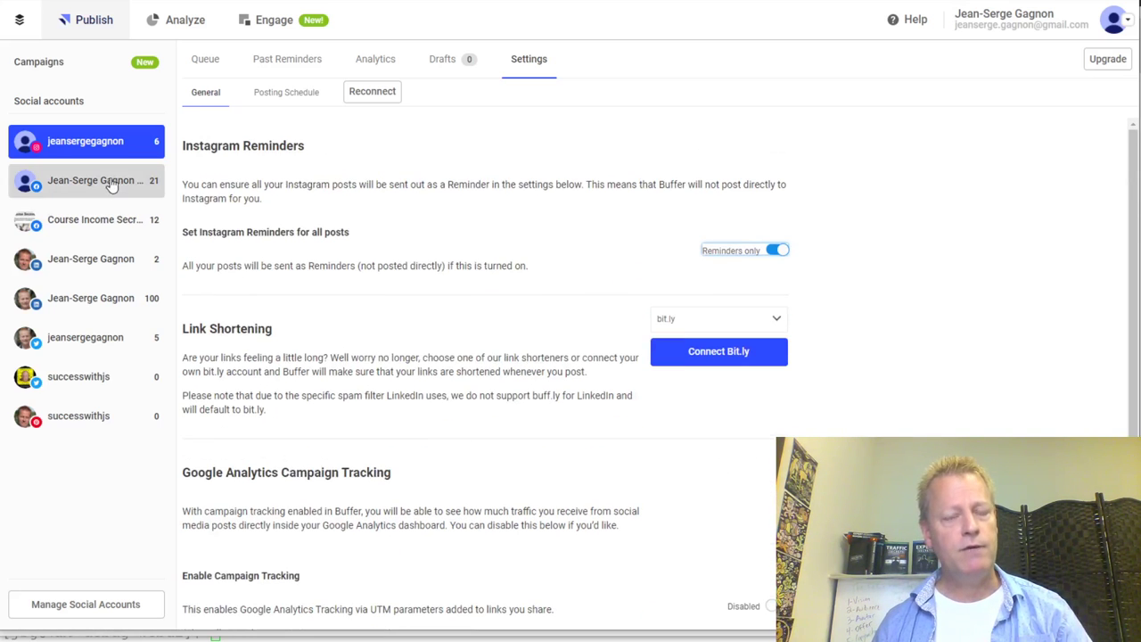
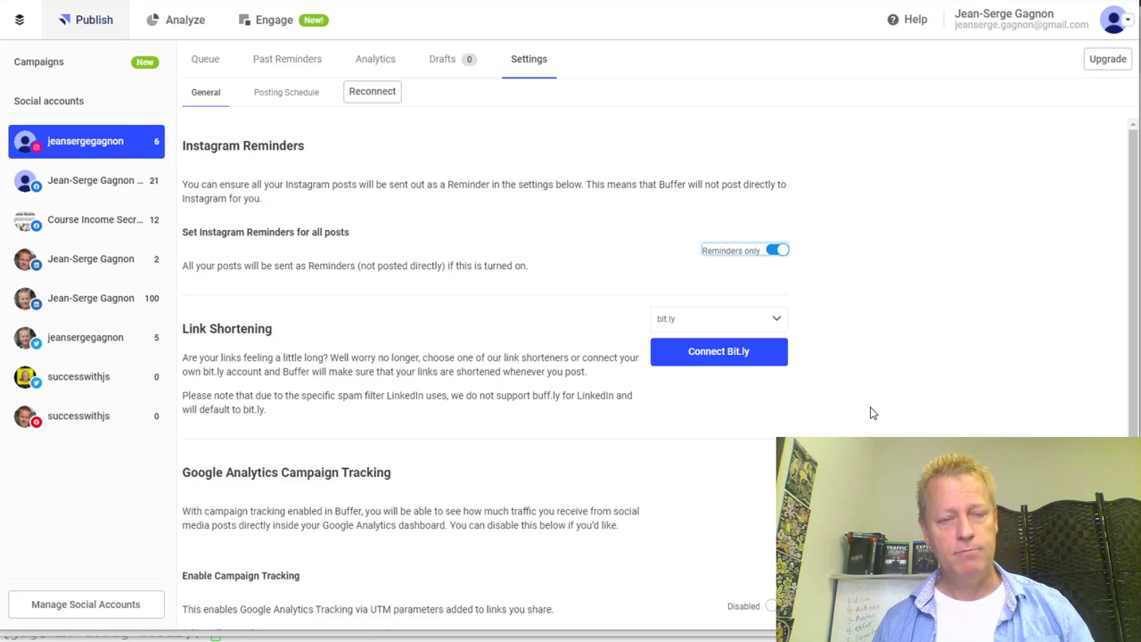
# Shuffle the Instagram account's queued posts into random order
pyautogui.click(105, 180)
pyautogui.click(76, 141)
pyautogui.click(91, 221)
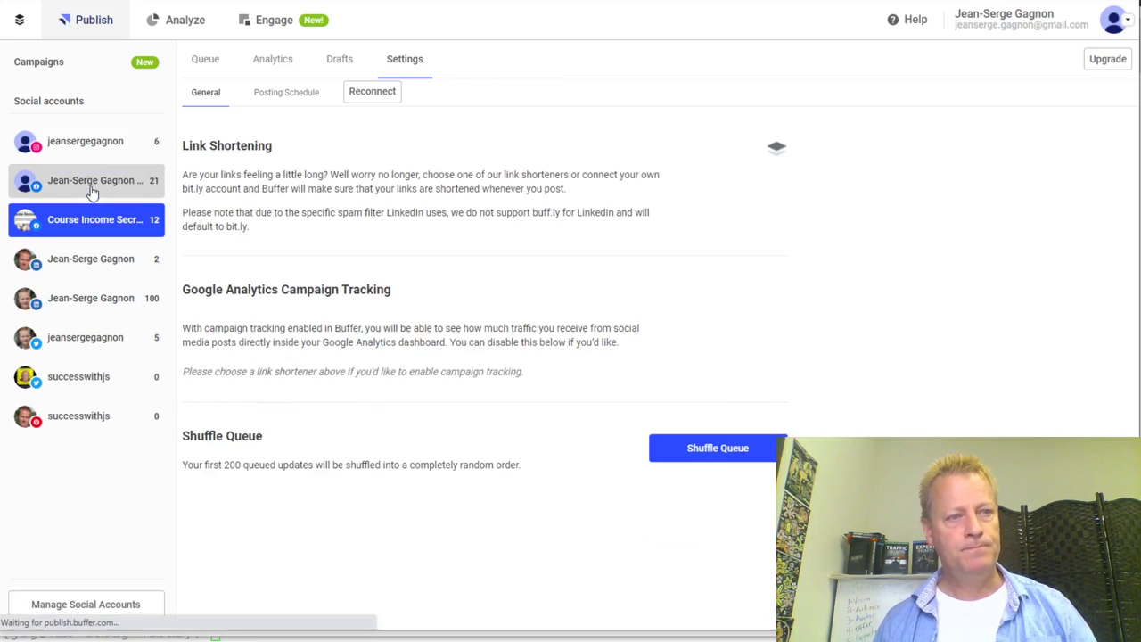
pyautogui.click(80, 141)
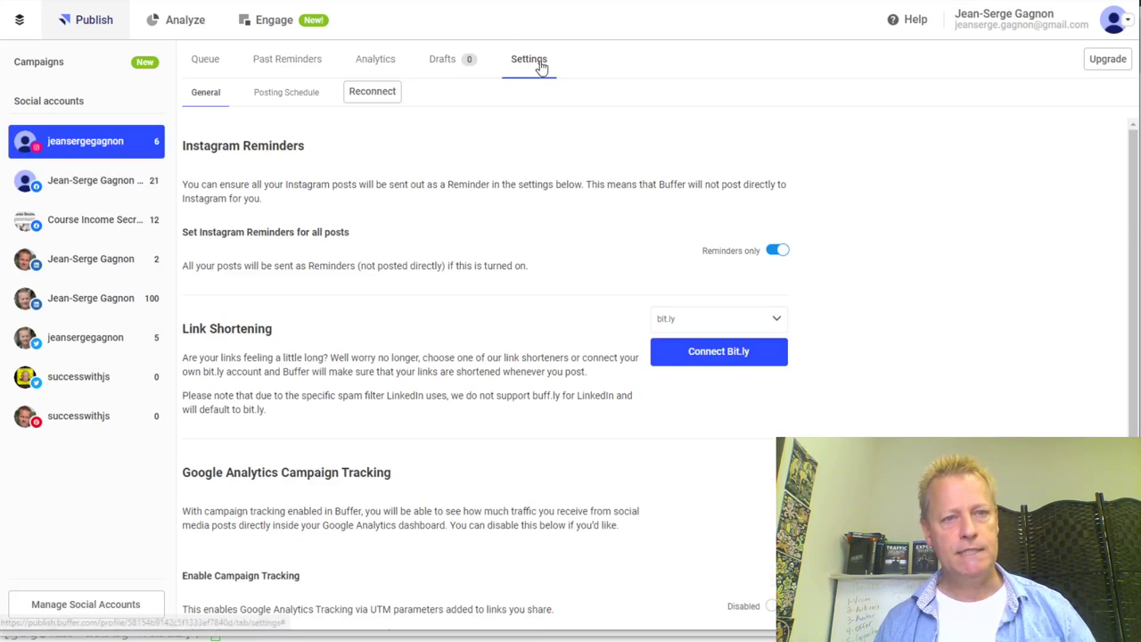
pyautogui.scroll(-1, 471, 463)
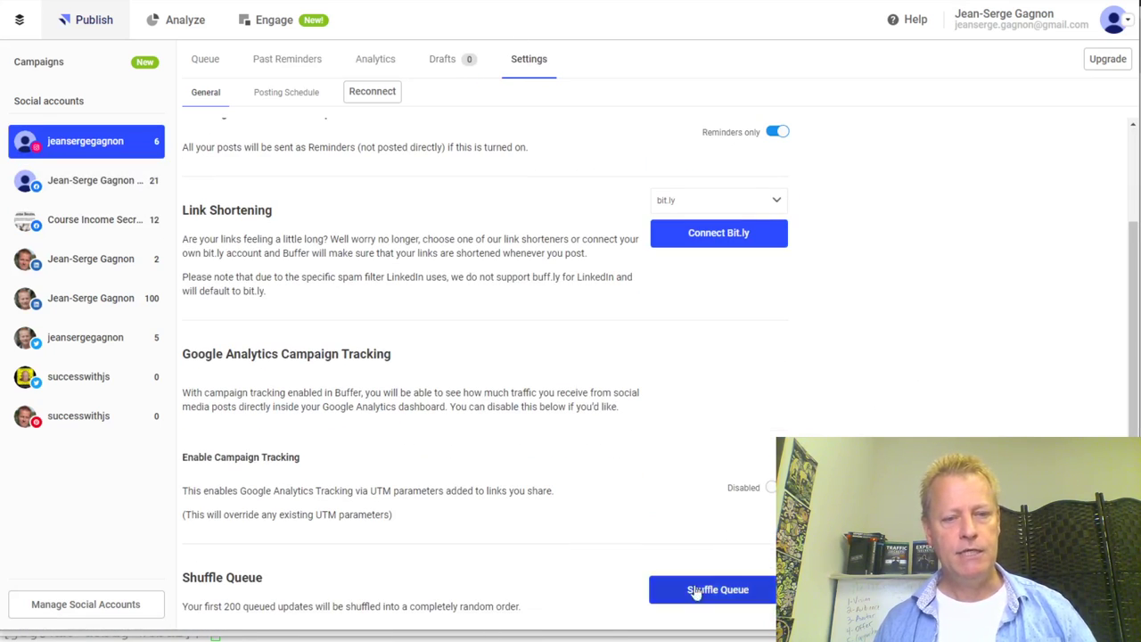
pyautogui.click(736, 595)
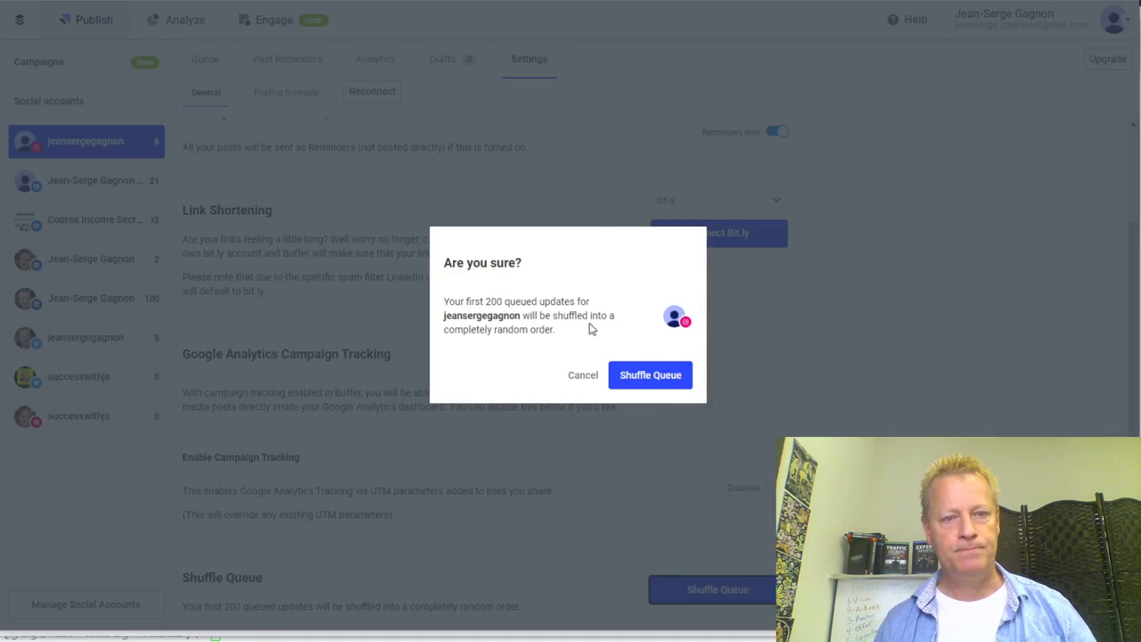
pyautogui.click(652, 387)
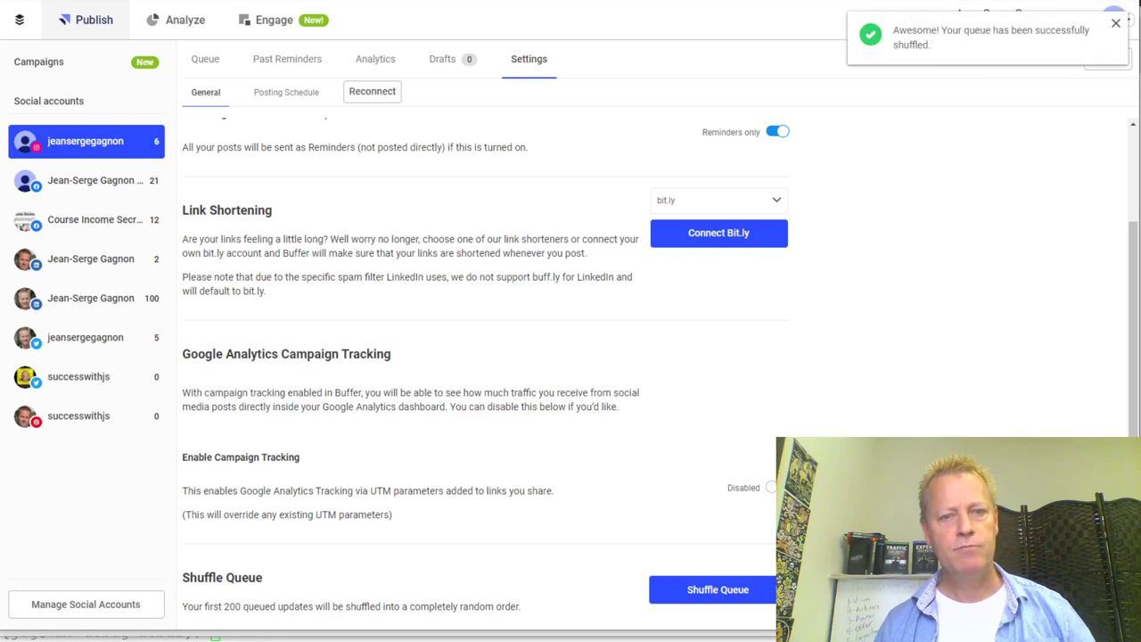
# Shuffle the queues of the Facebook group and the Course Income Secrets page
pyautogui.click(114, 180)
pyautogui.click(693, 526)
pyautogui.click(647, 374)
pyautogui.click(114, 221)
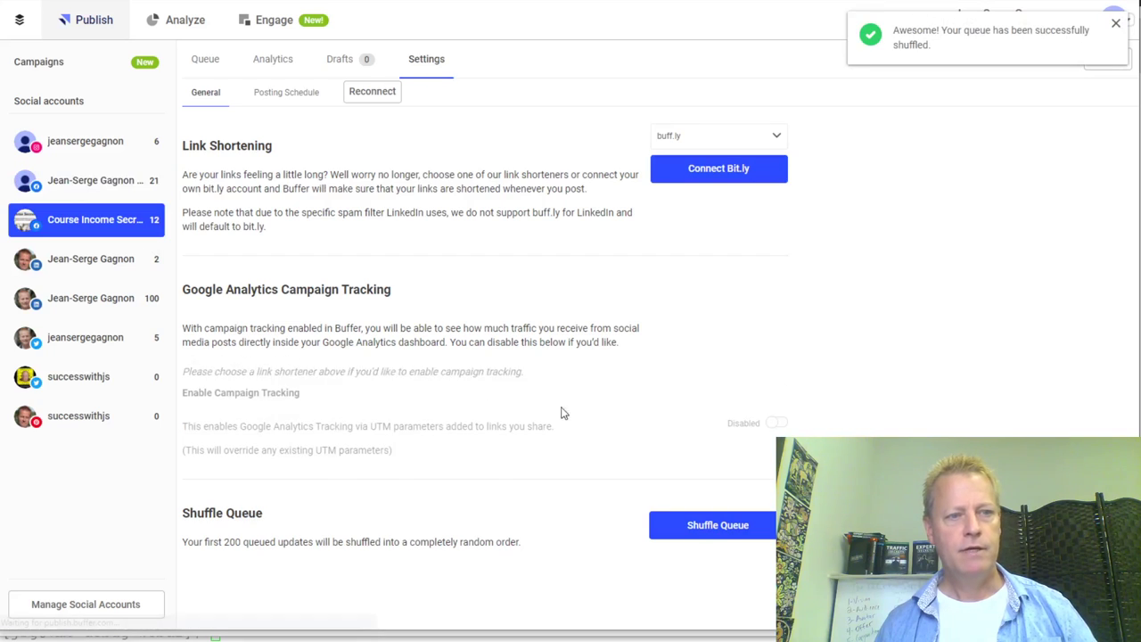
pyautogui.click(690, 532)
pyautogui.click(657, 382)
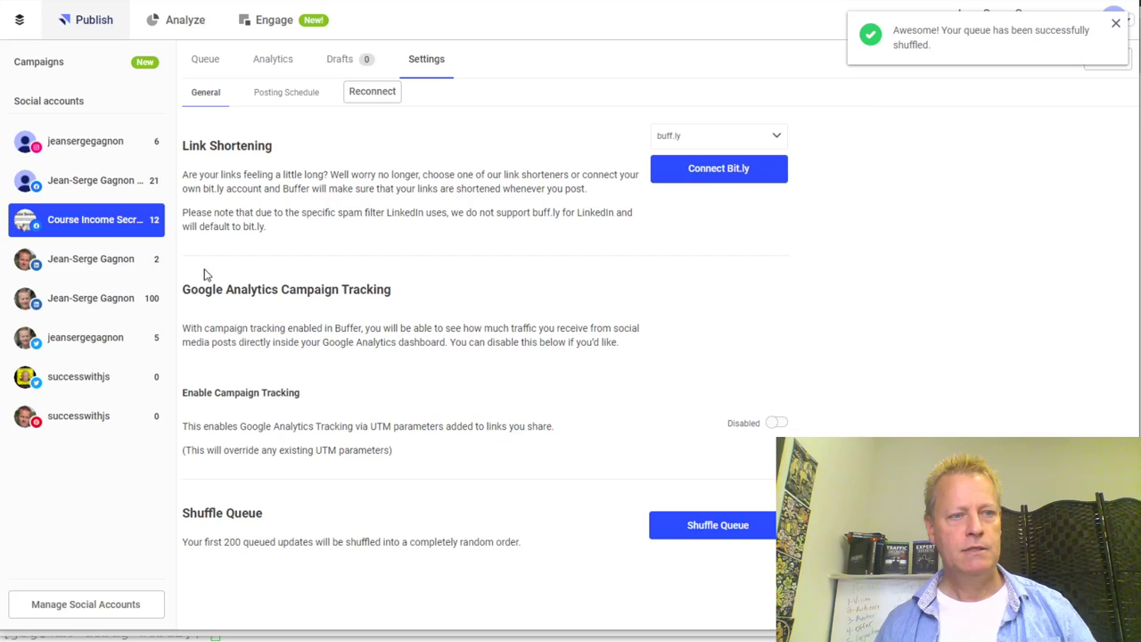
# Shuffle the queues of the second LinkedIn account and the first Twitter account
pyautogui.click(102, 297)
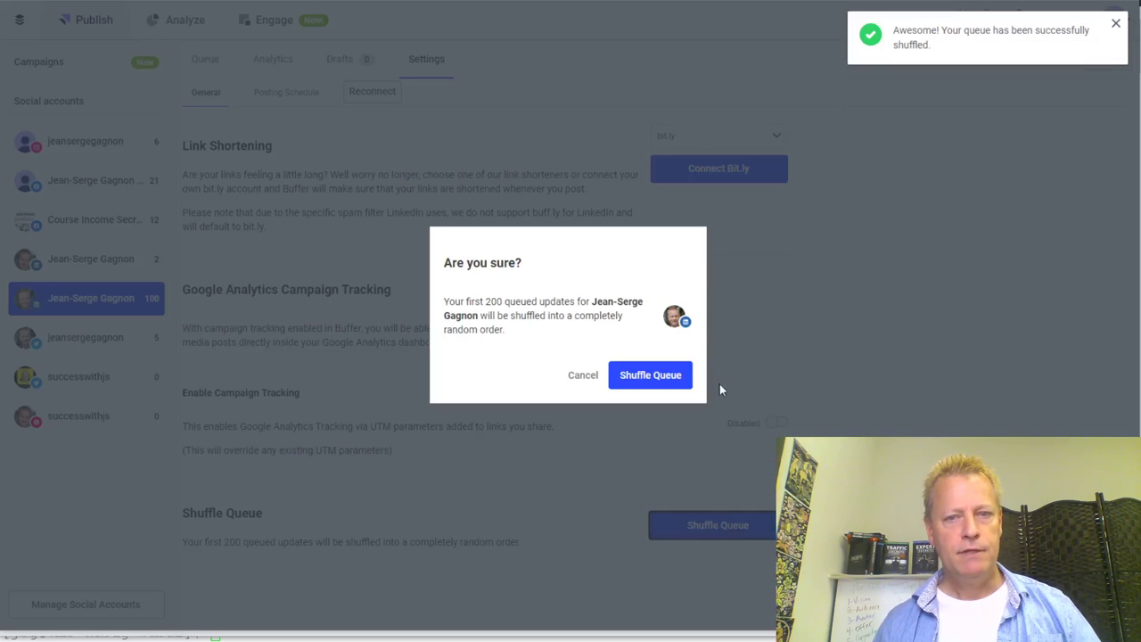
pyautogui.click(716, 523)
pyautogui.click(637, 385)
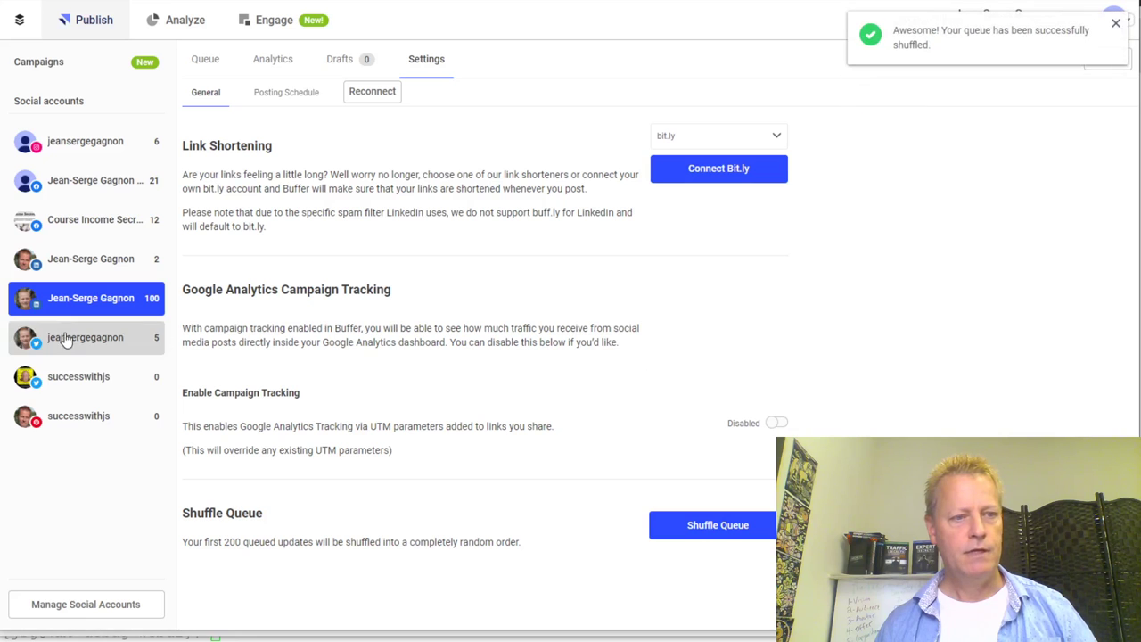
pyautogui.click(66, 335)
pyautogui.click(724, 524)
pyautogui.click(648, 382)
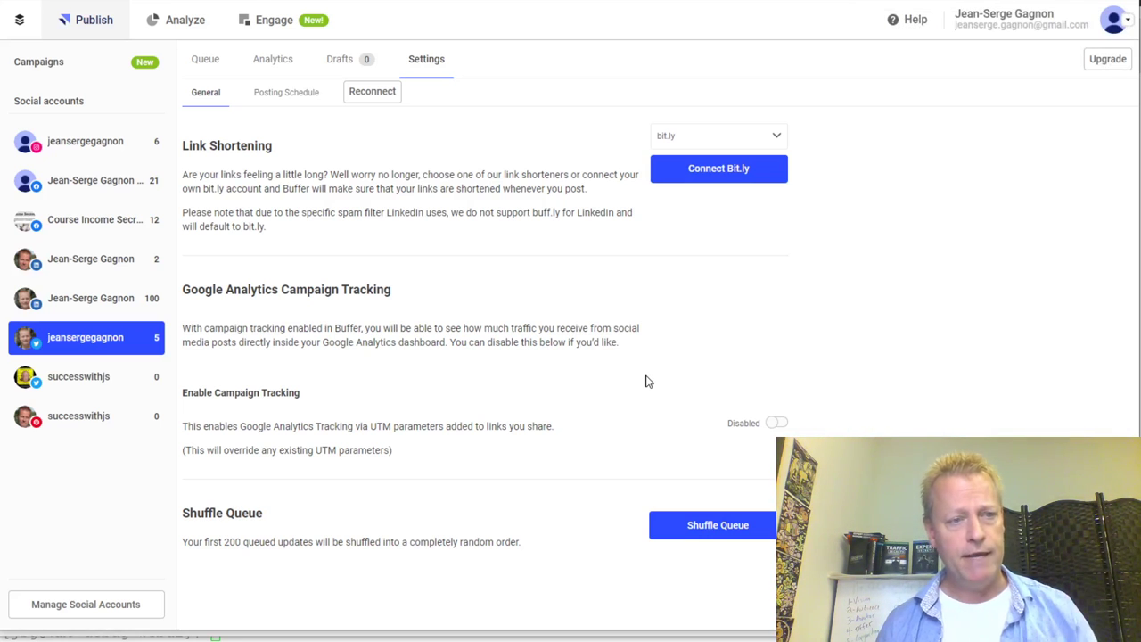
# Add an every-day posting time of 06:00 PM to the first Twitter account's posting schedule
pyautogui.click(291, 96)
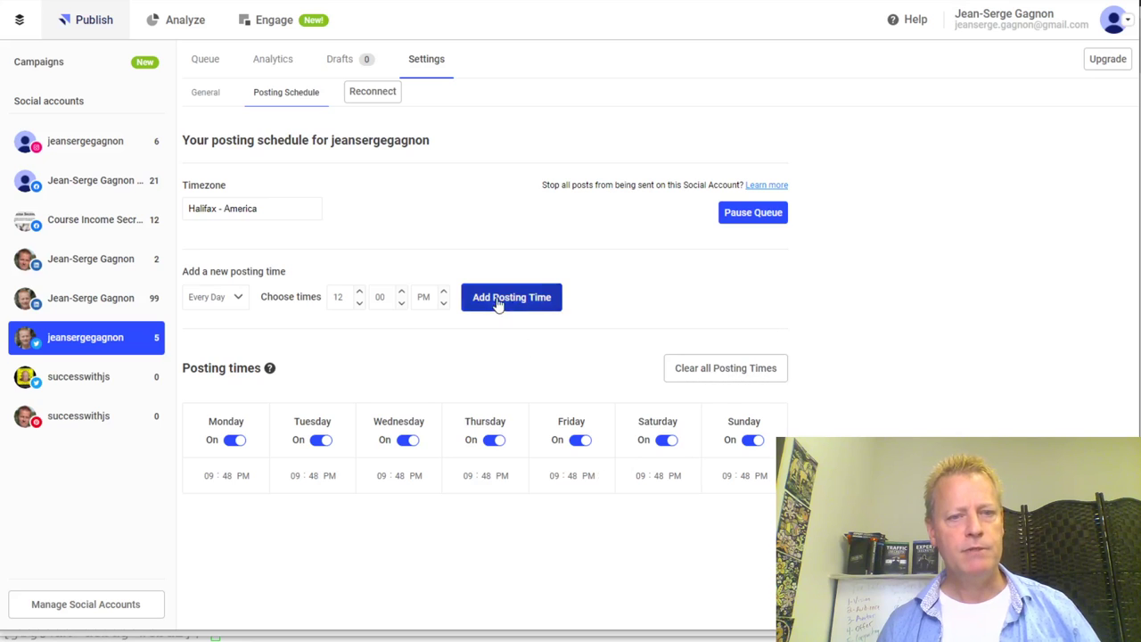
pyautogui.click(232, 308)
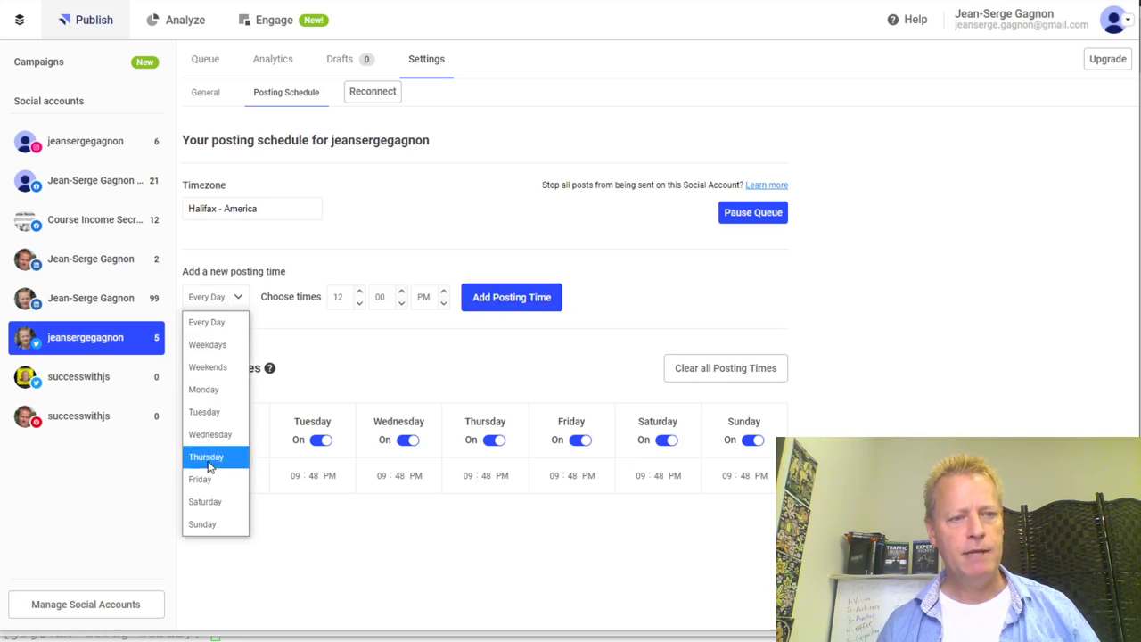
pyautogui.click(296, 348)
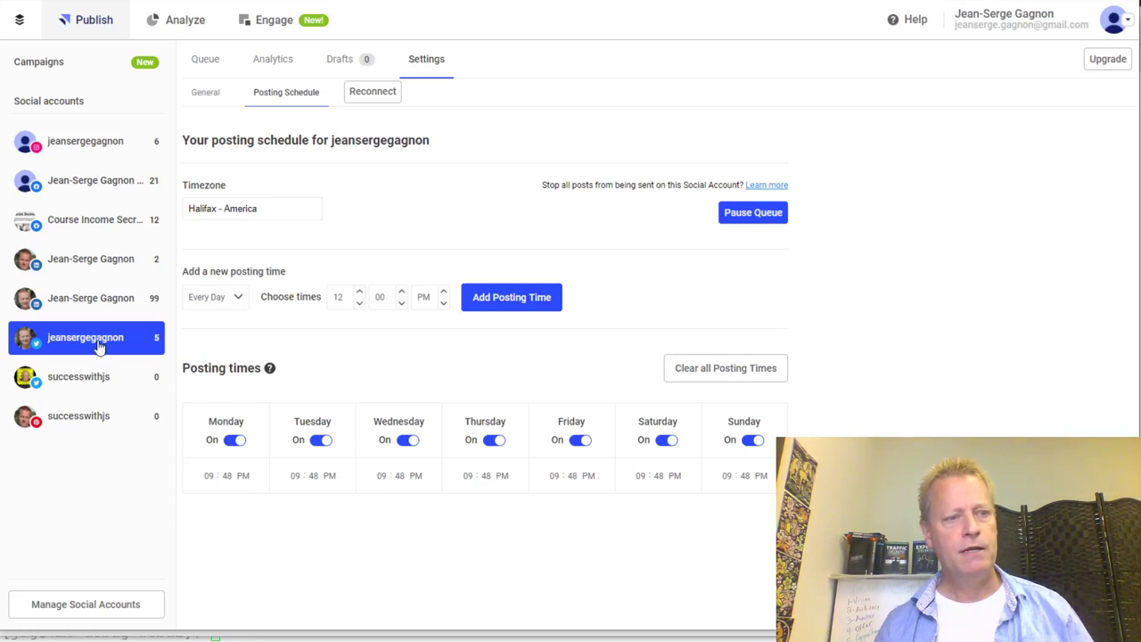
pyautogui.moveTo(329, 492)
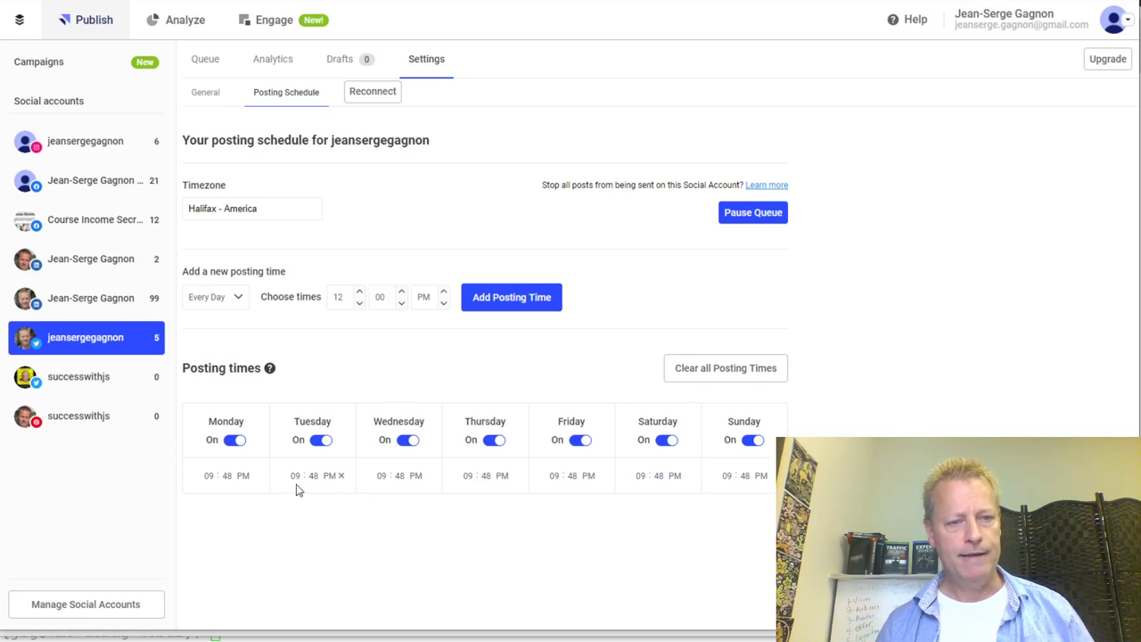
pyautogui.click(358, 306)
pyautogui.click(348, 464)
pyautogui.click(515, 310)
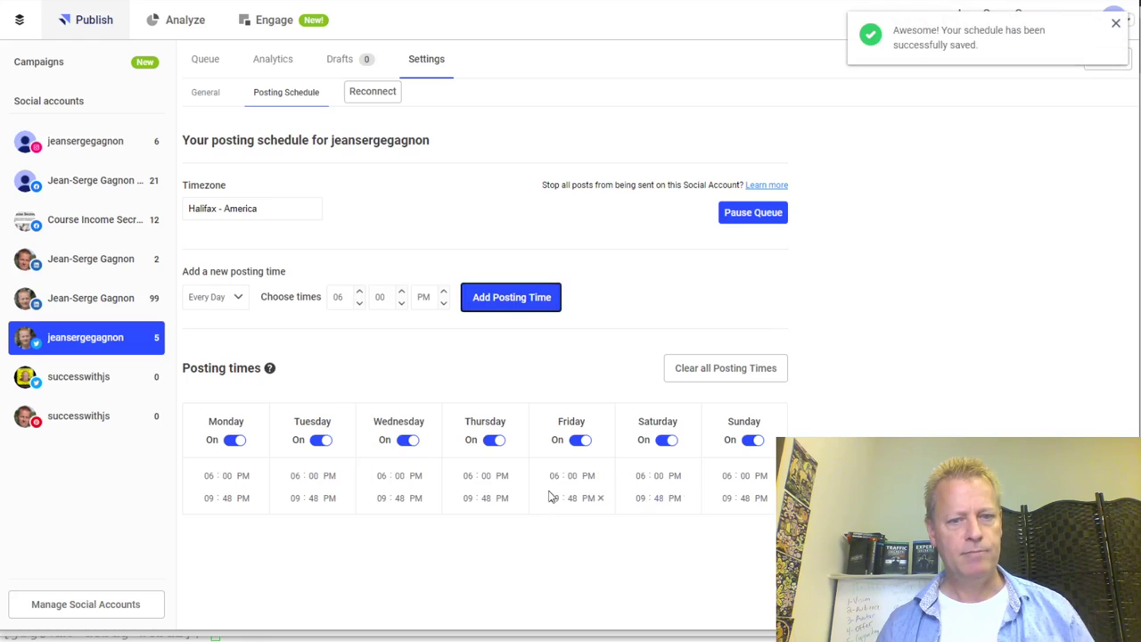
# Add another every-day posting time of 09:00 AM to the first Twitter account's schedule
pyautogui.click(440, 305)
pyautogui.click(436, 321)
pyautogui.click(358, 309)
pyautogui.click(339, 526)
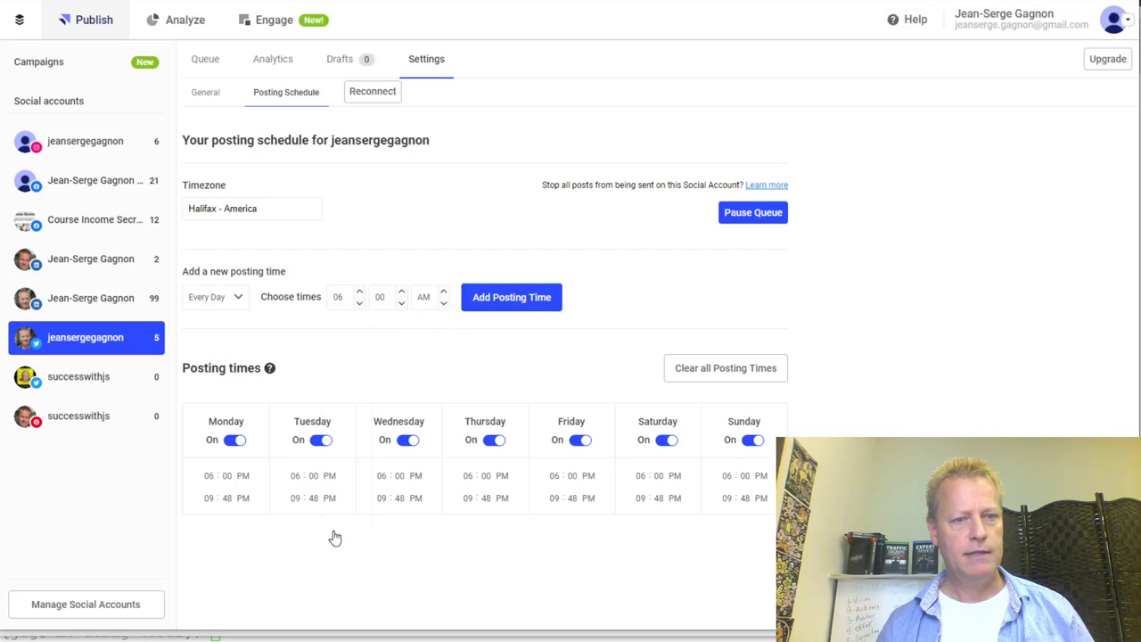
pyautogui.click(511, 298)
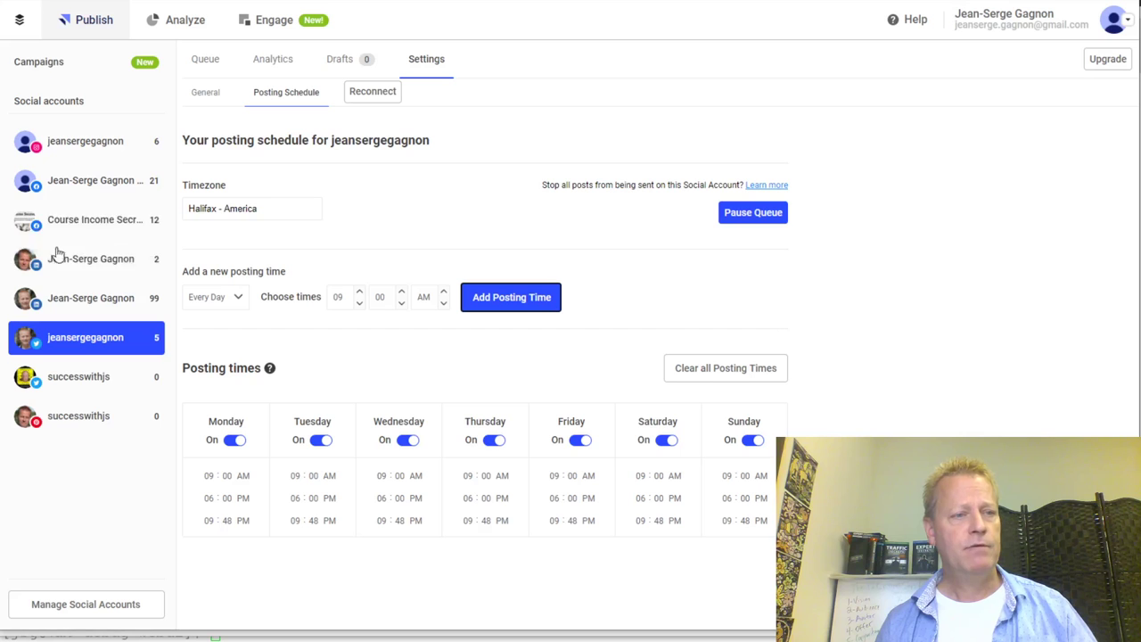
# Turn off posting on Tuesday, Wednesday, Friday and Sunday in the first LinkedIn account's posting schedule
pyautogui.click(93, 261)
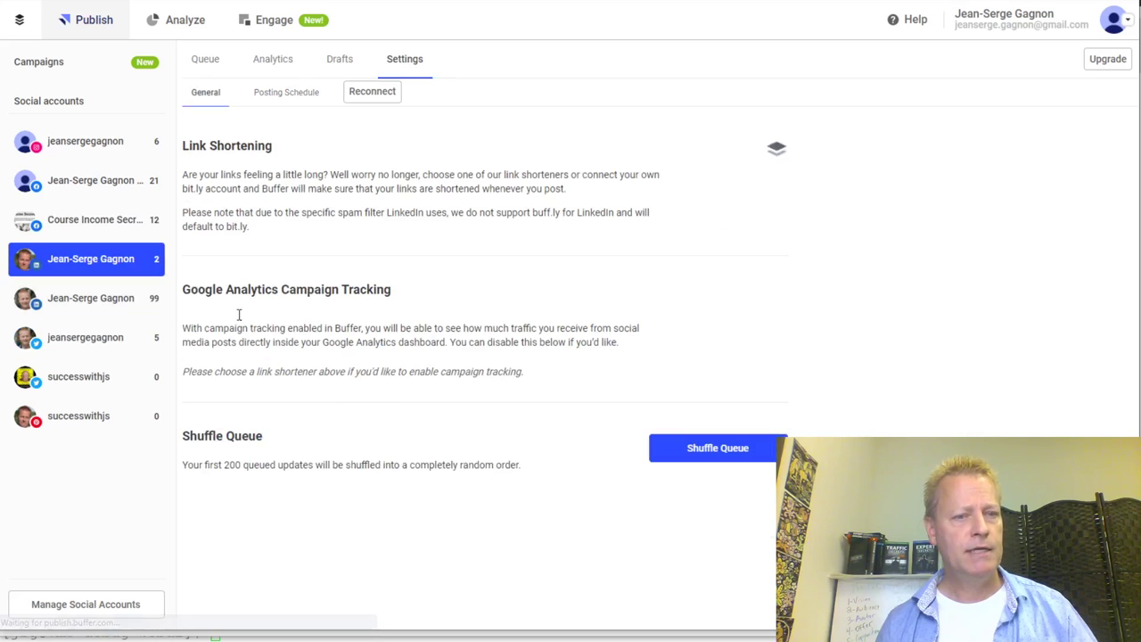
pyautogui.click(292, 95)
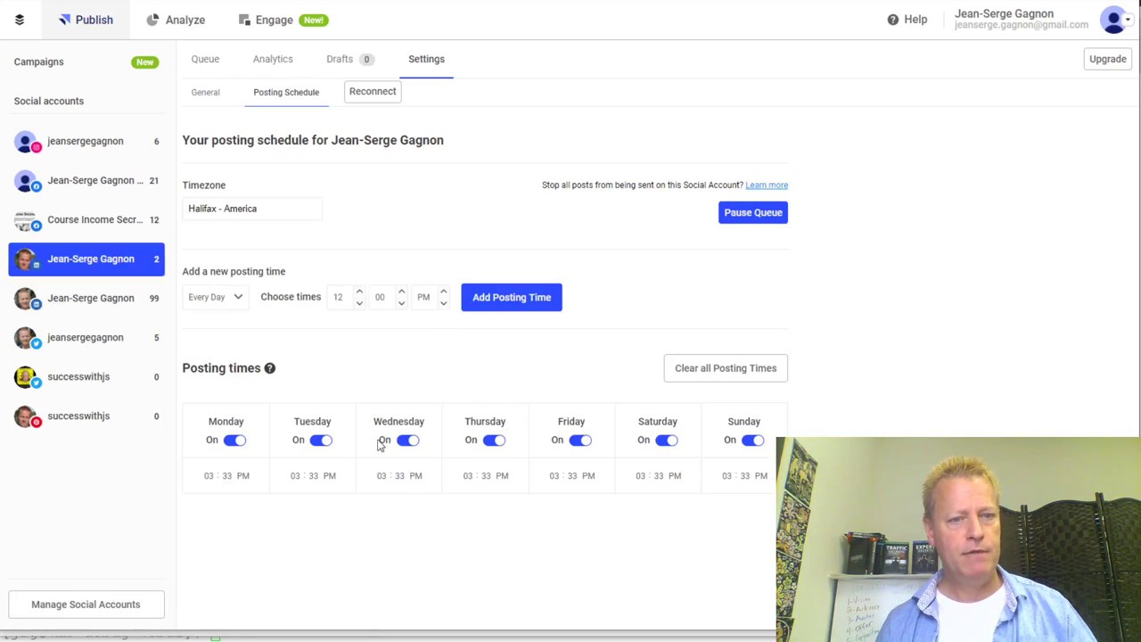
pyautogui.click(322, 442)
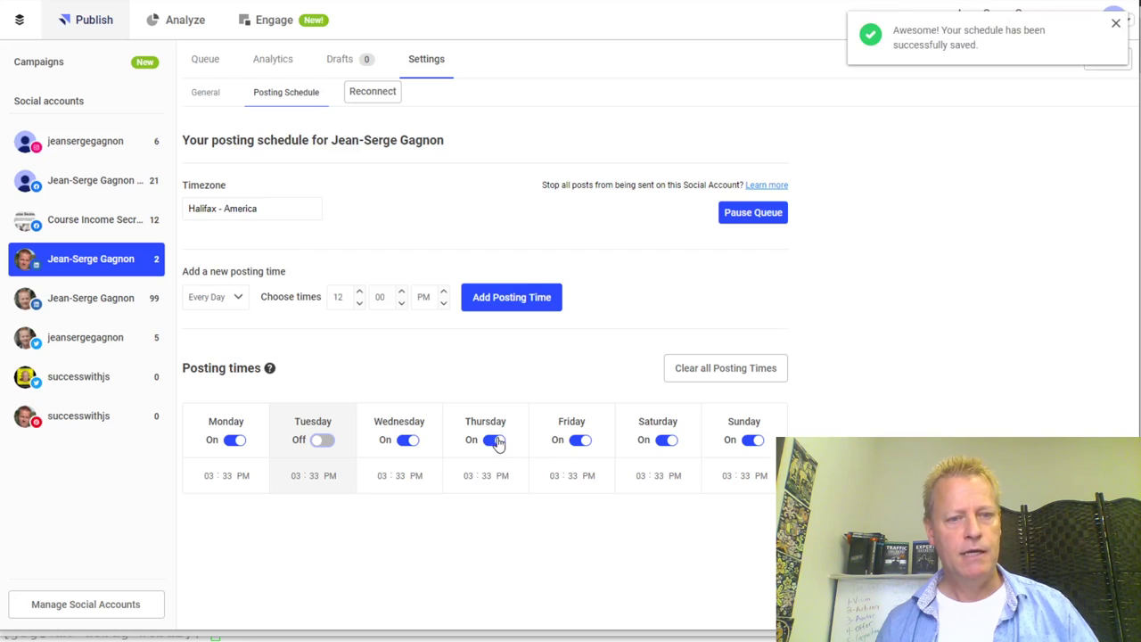
pyautogui.click(410, 441)
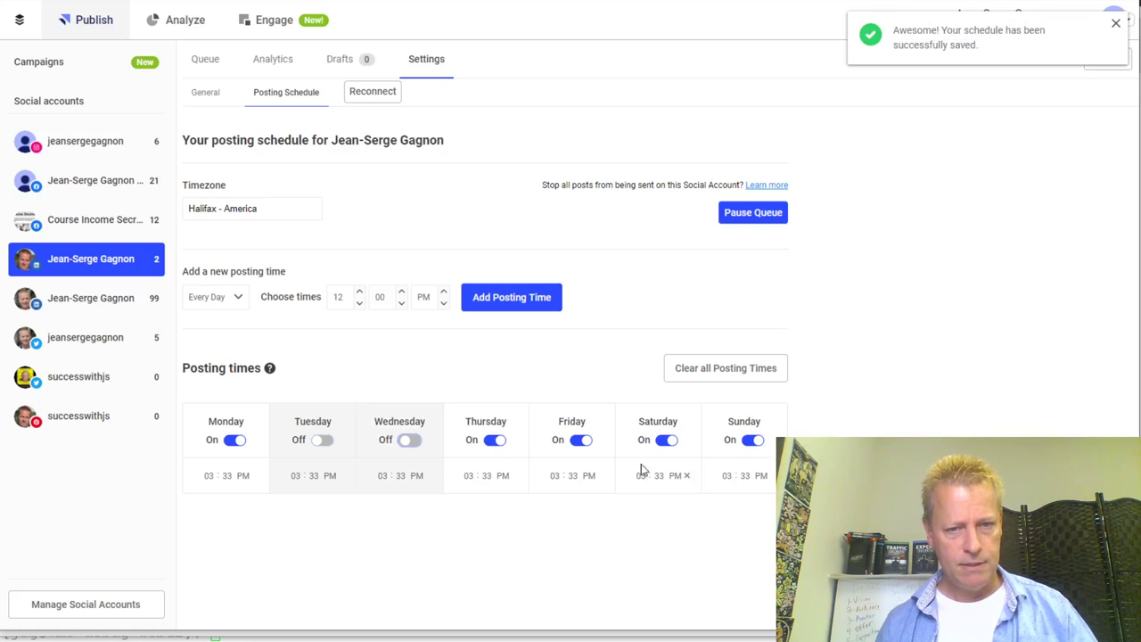
pyautogui.click(757, 446)
pyautogui.click(591, 442)
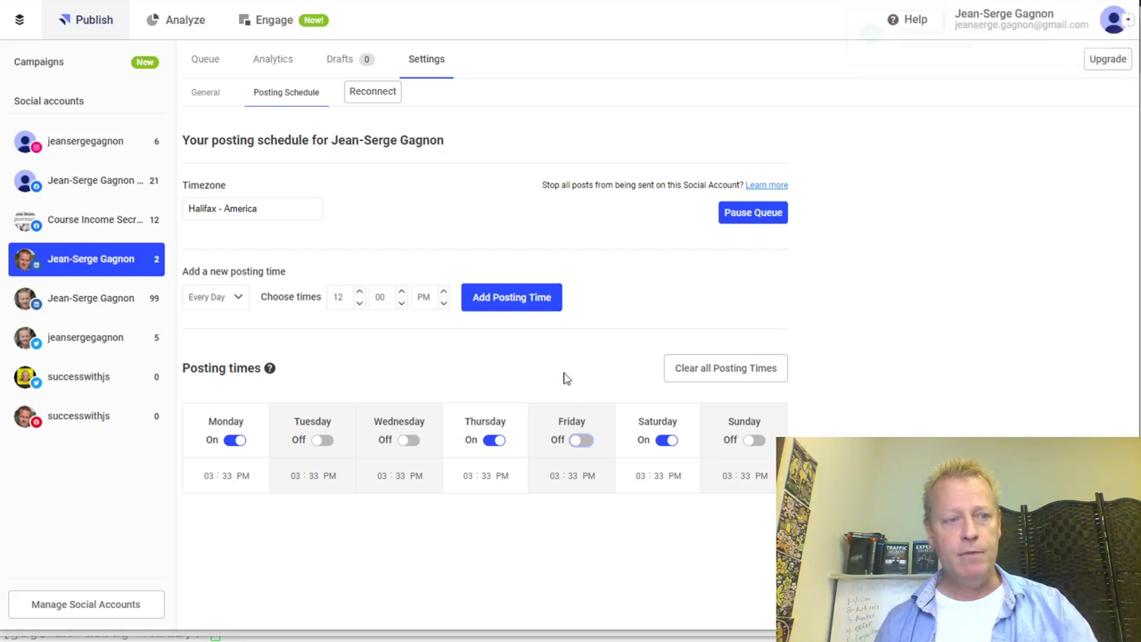
# Check the Facebook group's posting schedule and set the Course Income Secrets page's posting timezone to Halifax - Canada
pyautogui.click(86, 187)
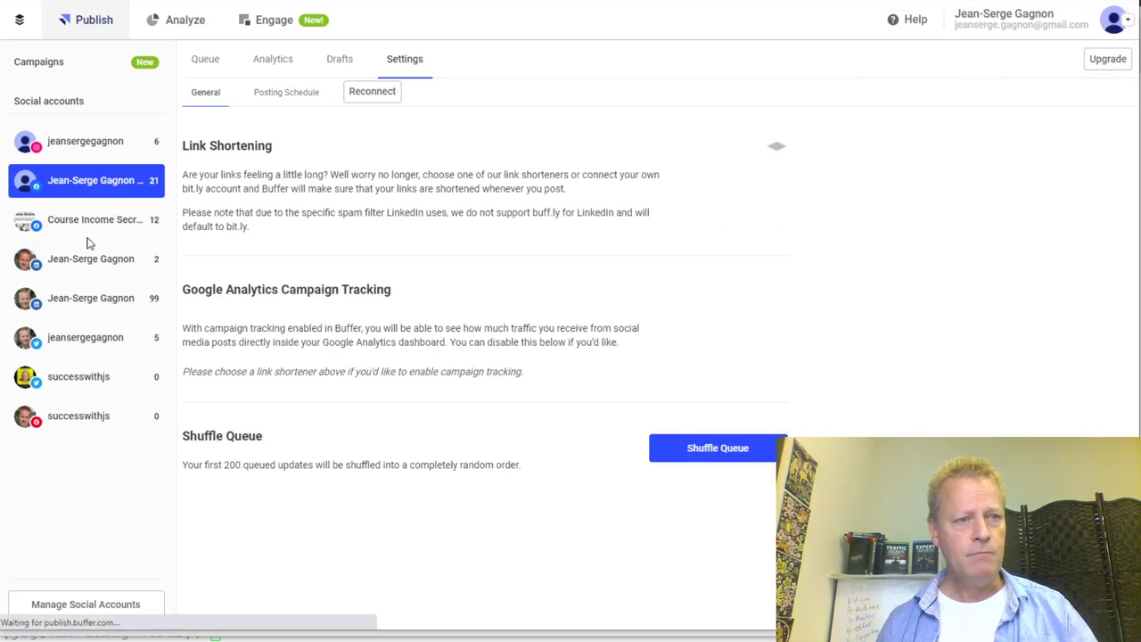
pyautogui.click(292, 100)
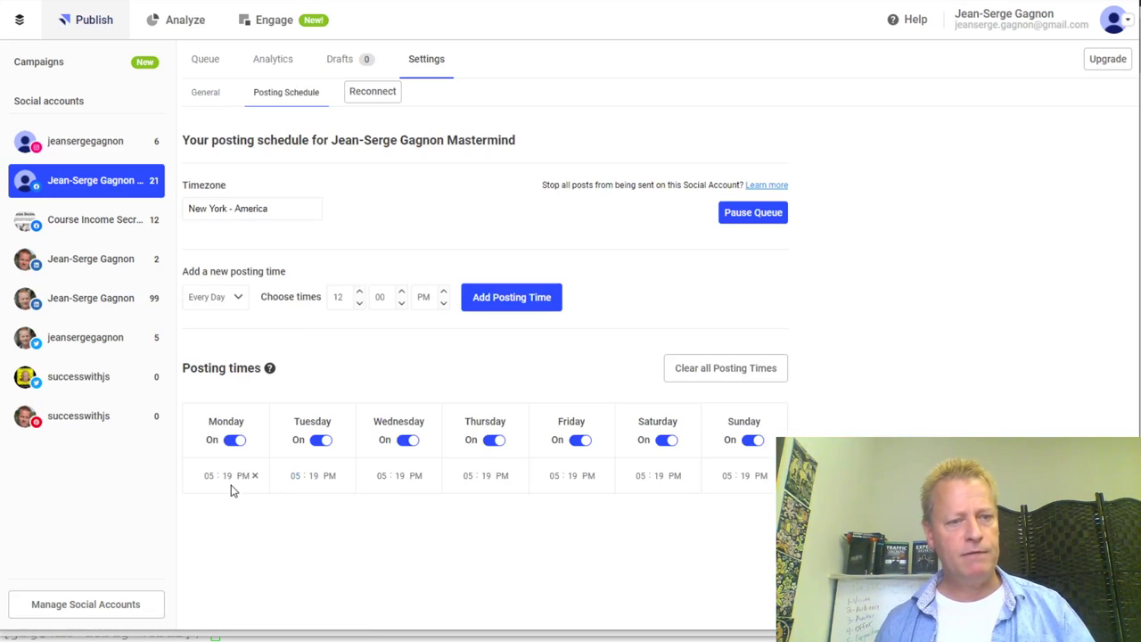
pyautogui.click(86, 231)
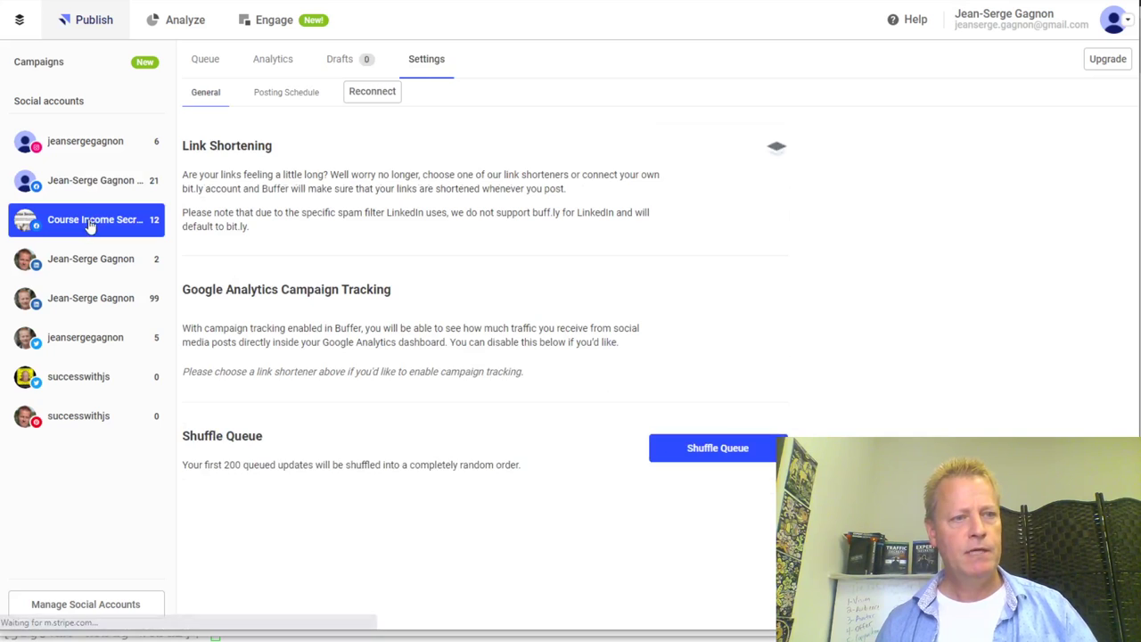
pyautogui.click(290, 96)
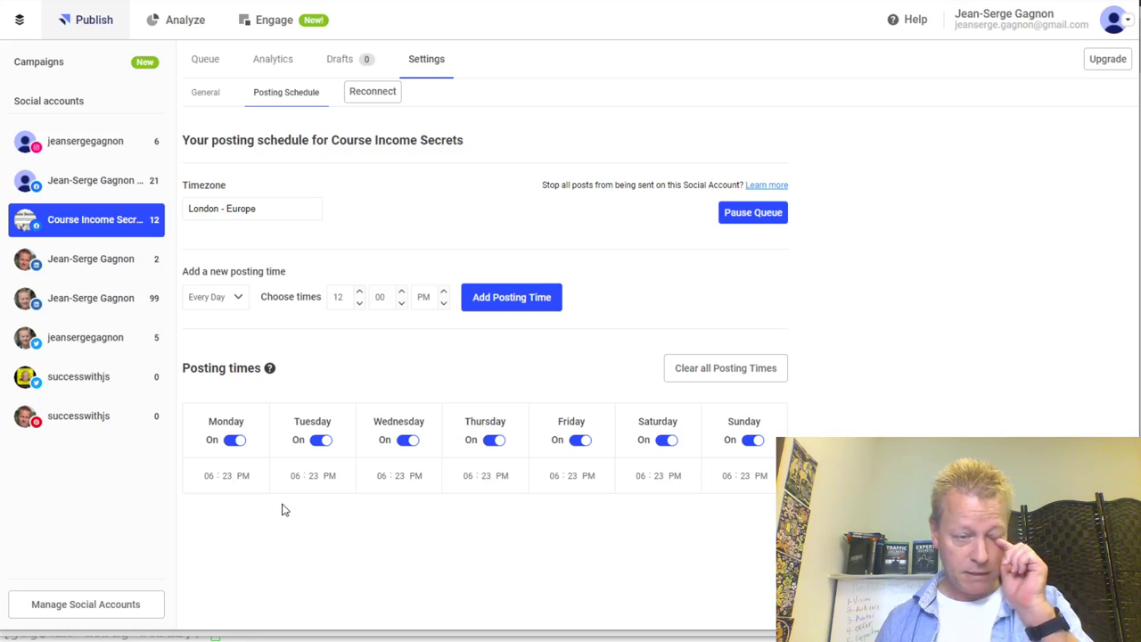
pyautogui.click(259, 212)
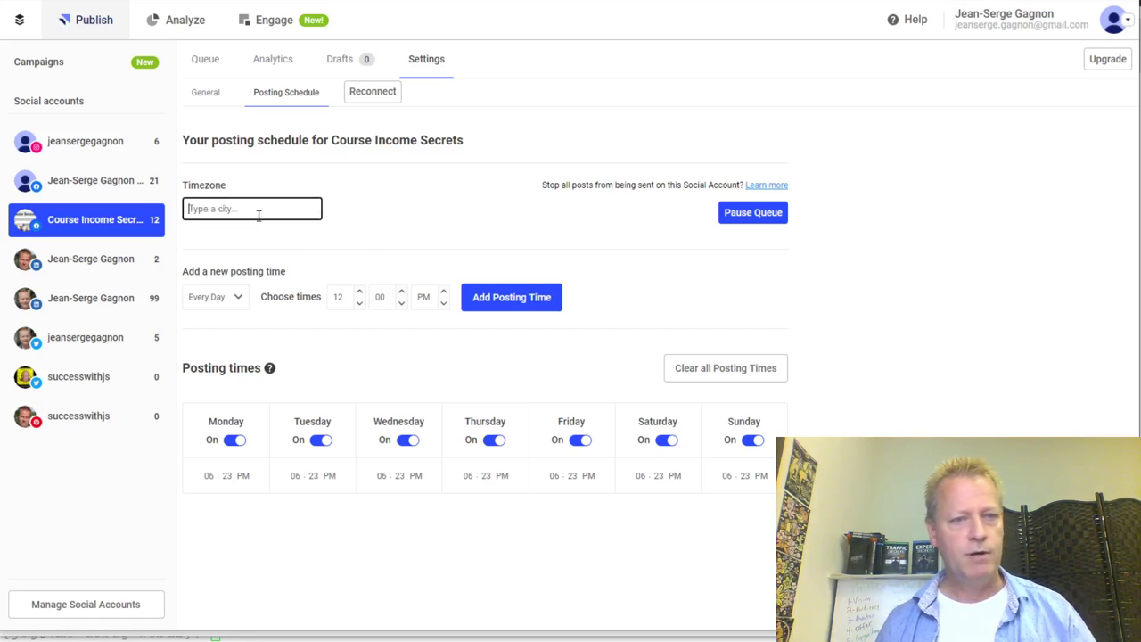
pyautogui.write('halifax')
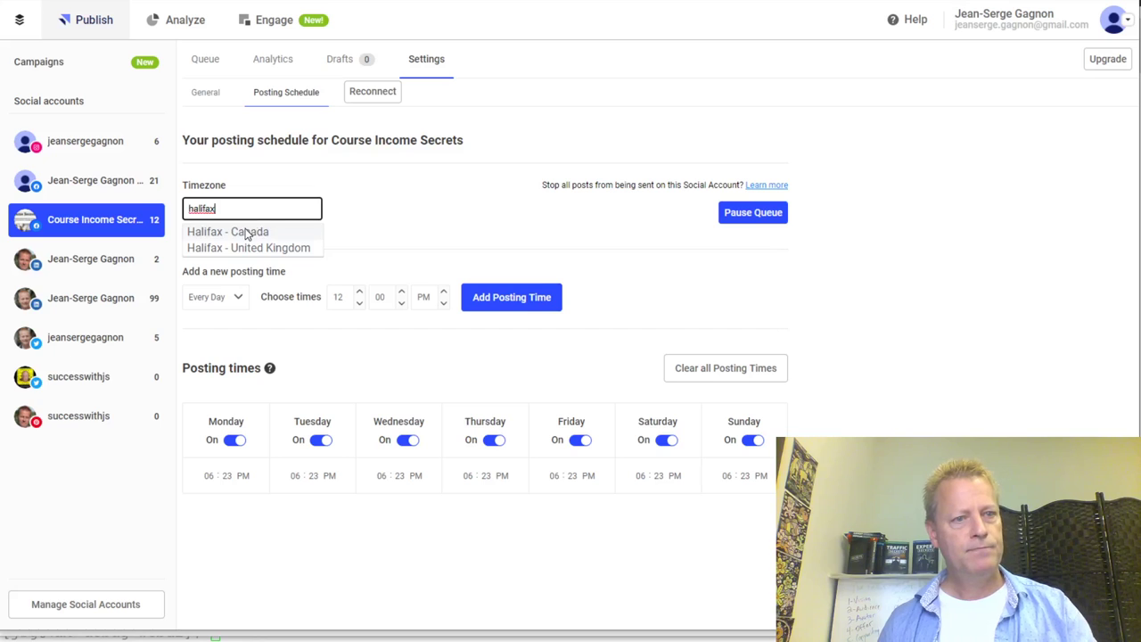
pyautogui.click(250, 232)
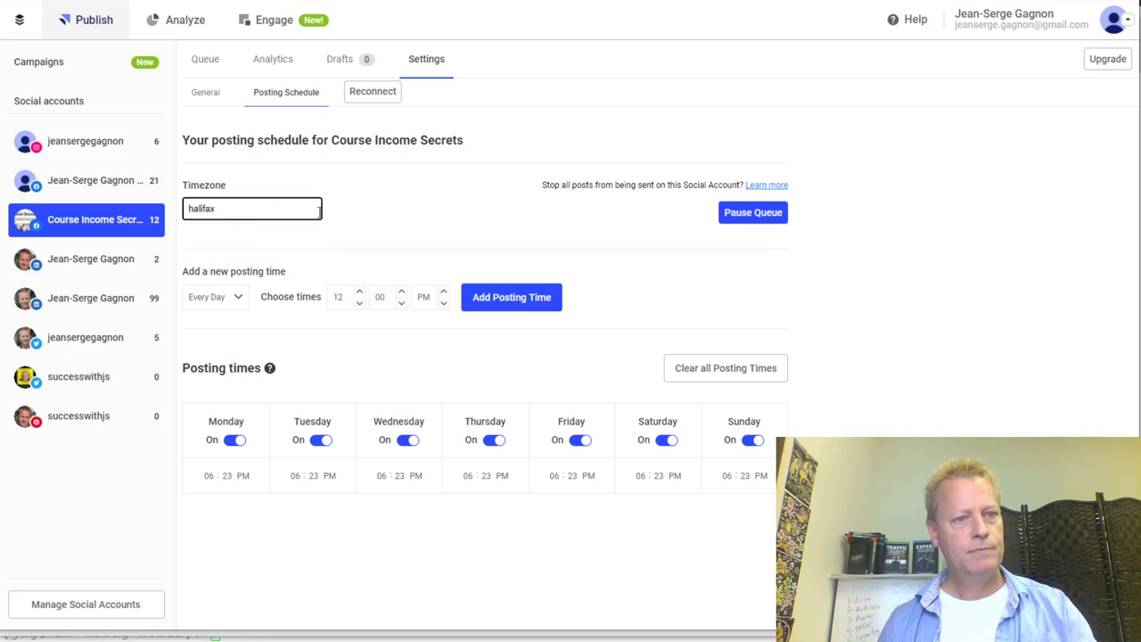
pyautogui.click(468, 192)
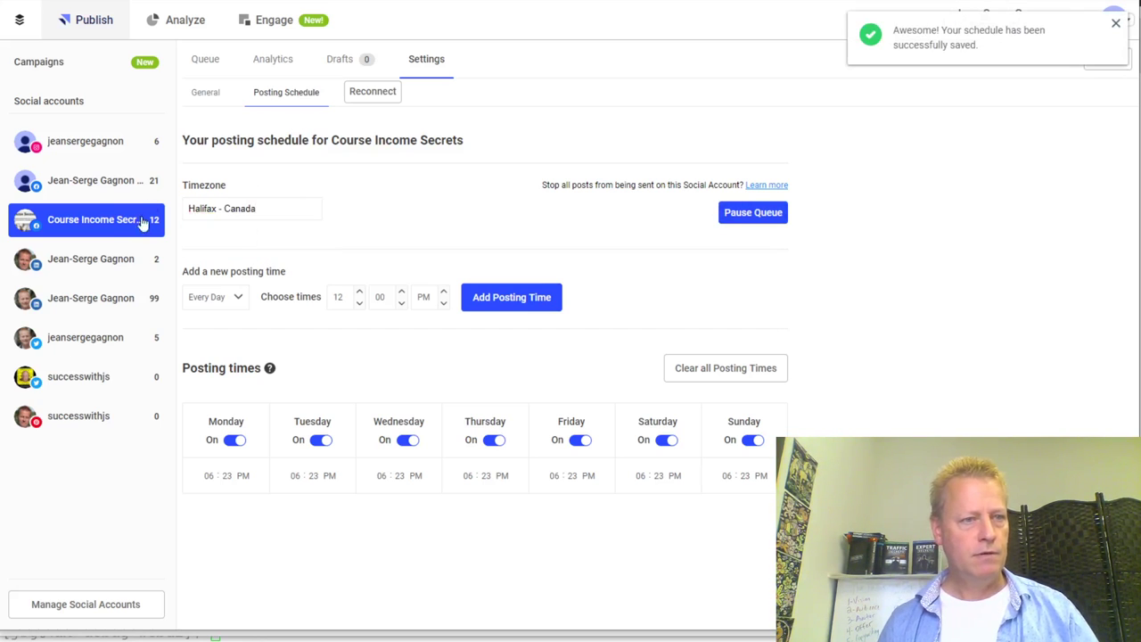
# Examine the timezone in the posting schedules of the Facebook group, first Twitter account, both LinkedIn accounts and the Course Income Secrets page
pyautogui.click(89, 183)
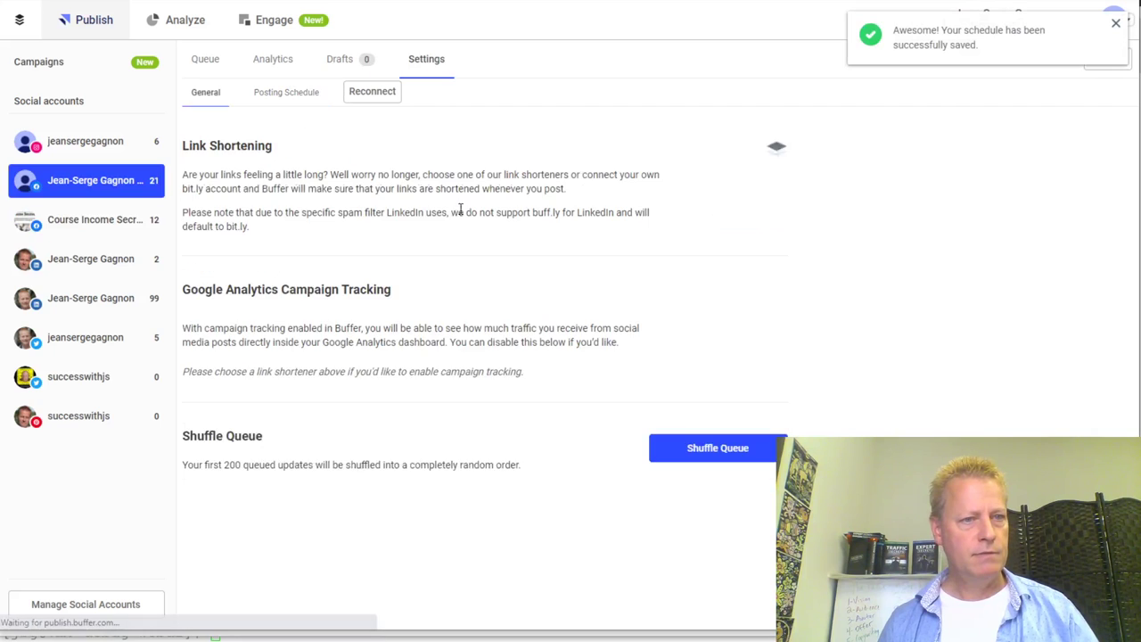
pyautogui.click(285, 93)
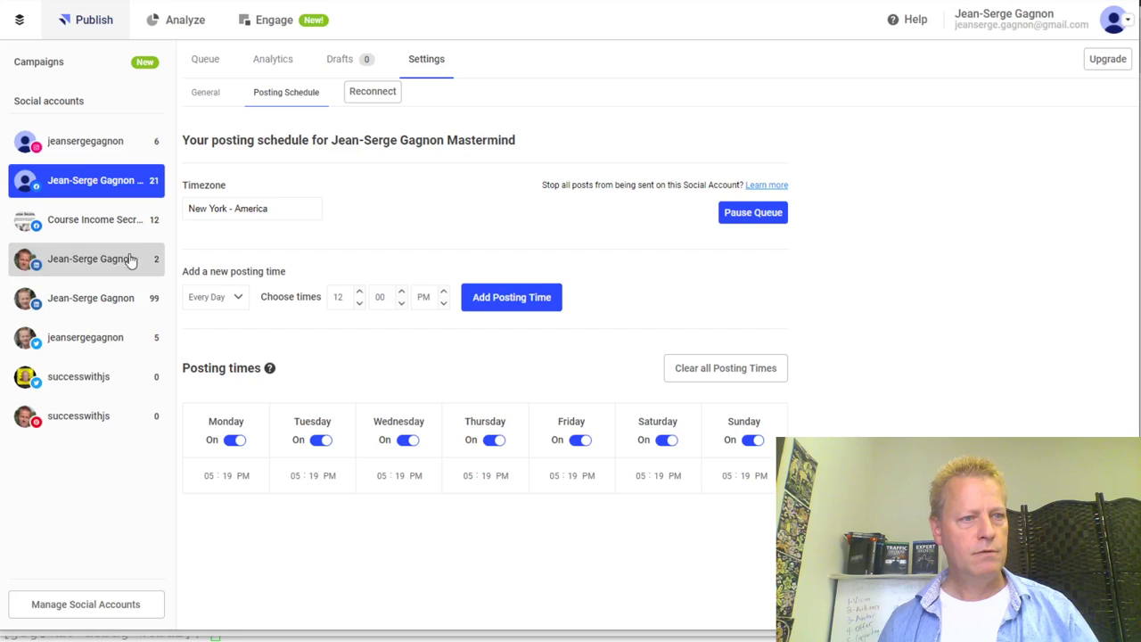
pyautogui.click(77, 380)
pyautogui.click(46, 345)
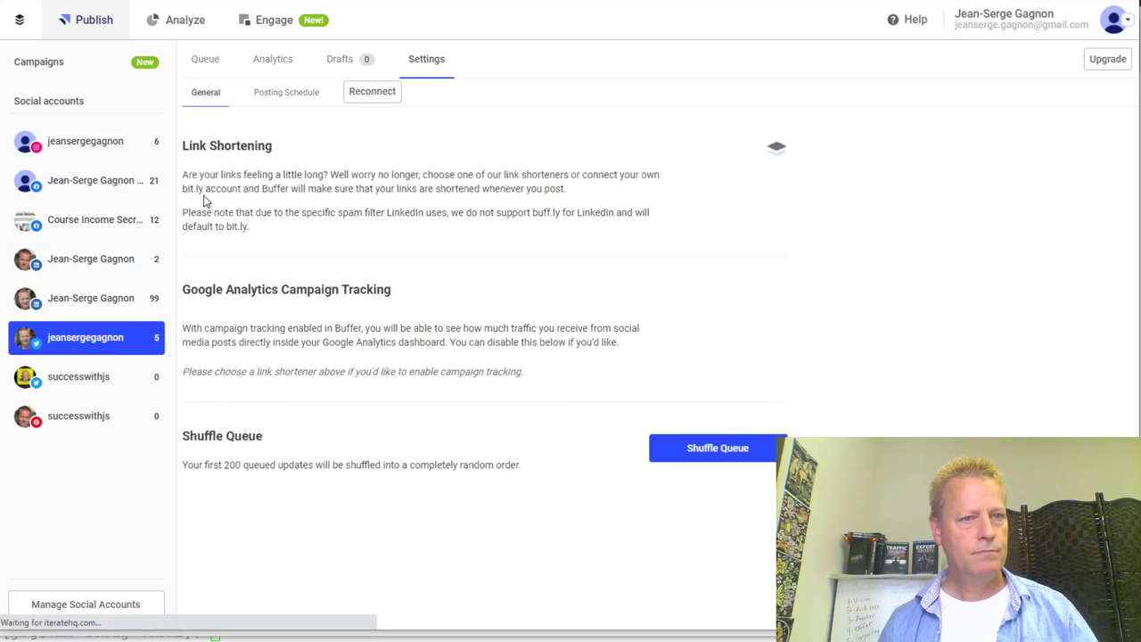
pyautogui.click(289, 93)
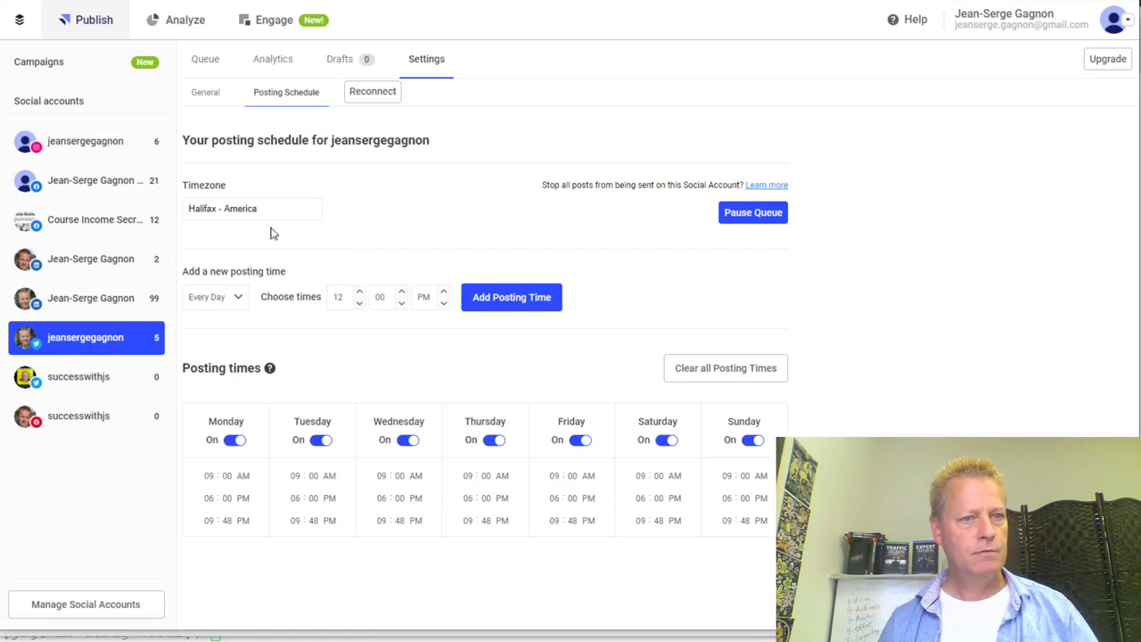
pyautogui.click(105, 303)
pyautogui.click(277, 94)
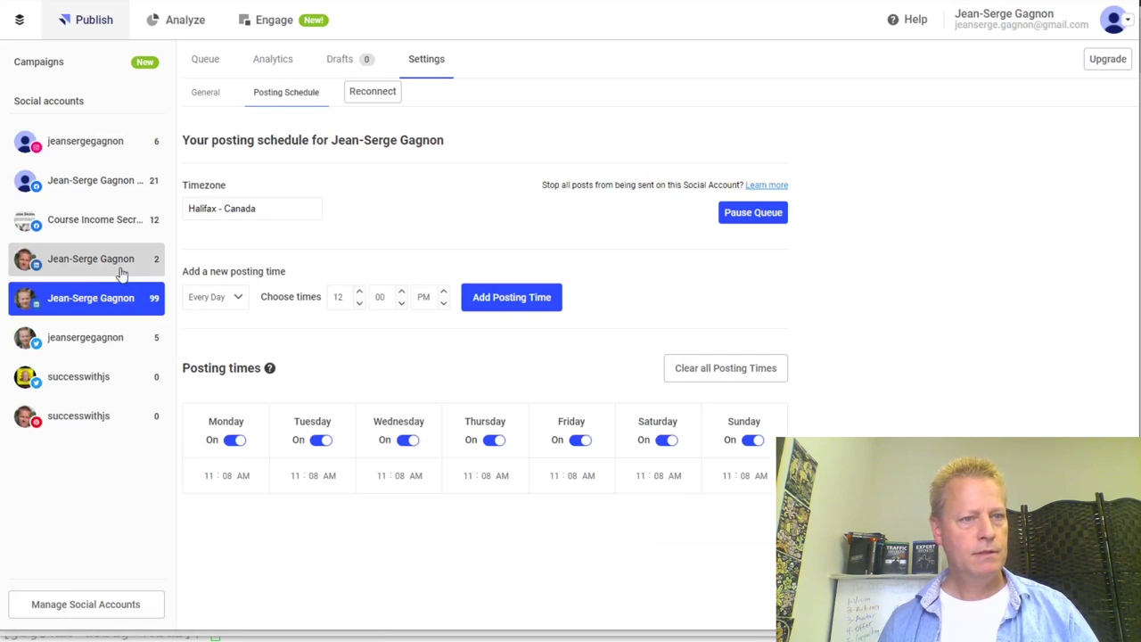
pyautogui.click(111, 264)
pyautogui.click(301, 92)
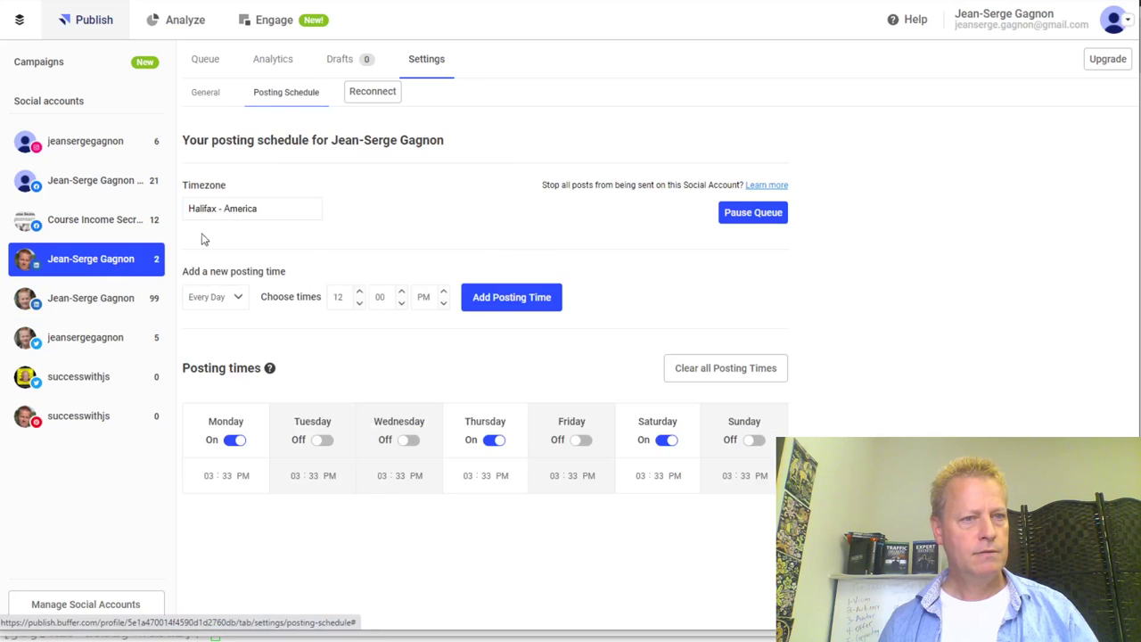
pyautogui.click(105, 223)
pyautogui.click(285, 93)
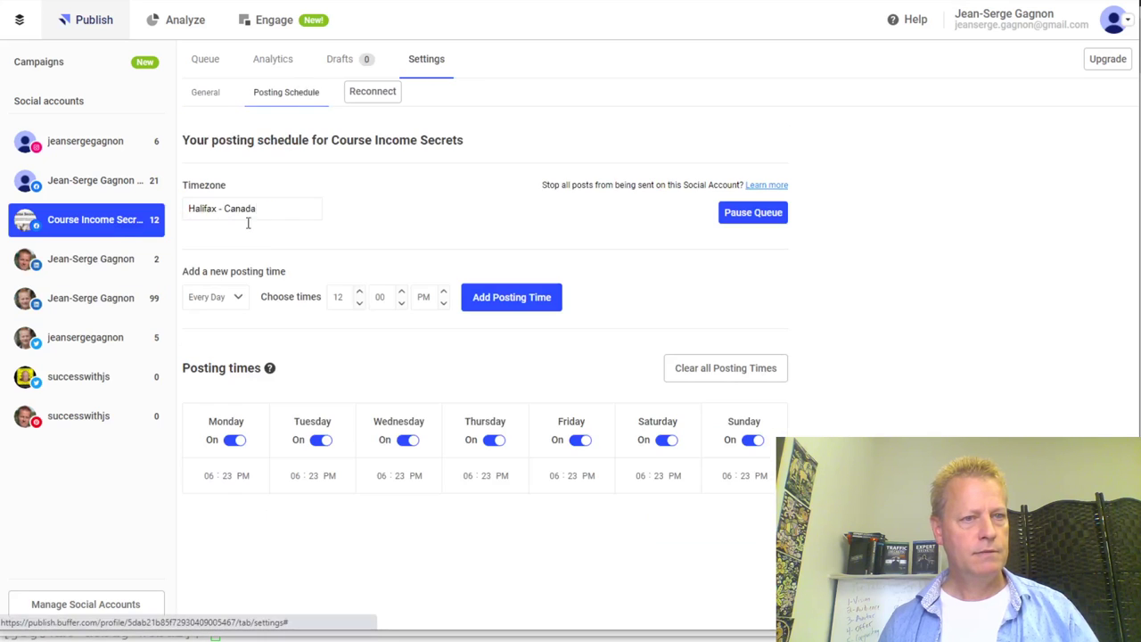
# Set the posting timezone of the Facebook group to Halifax - Canada in its posting schedule
pyautogui.click(91, 181)
pyautogui.click(281, 93)
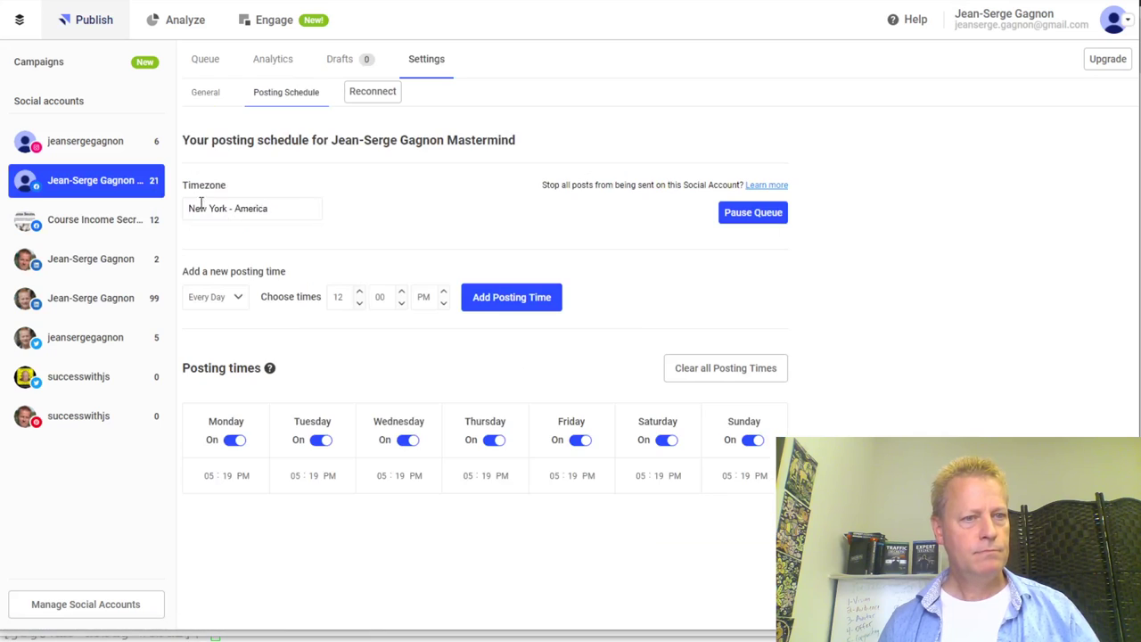
pyautogui.click(243, 209)
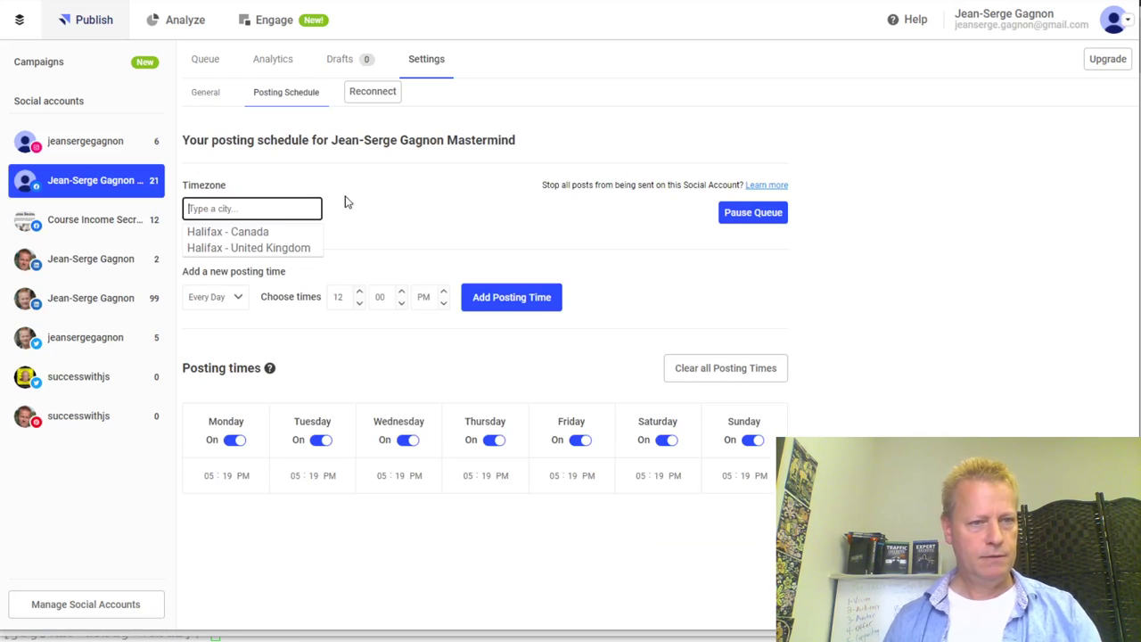
pyautogui.click(254, 234)
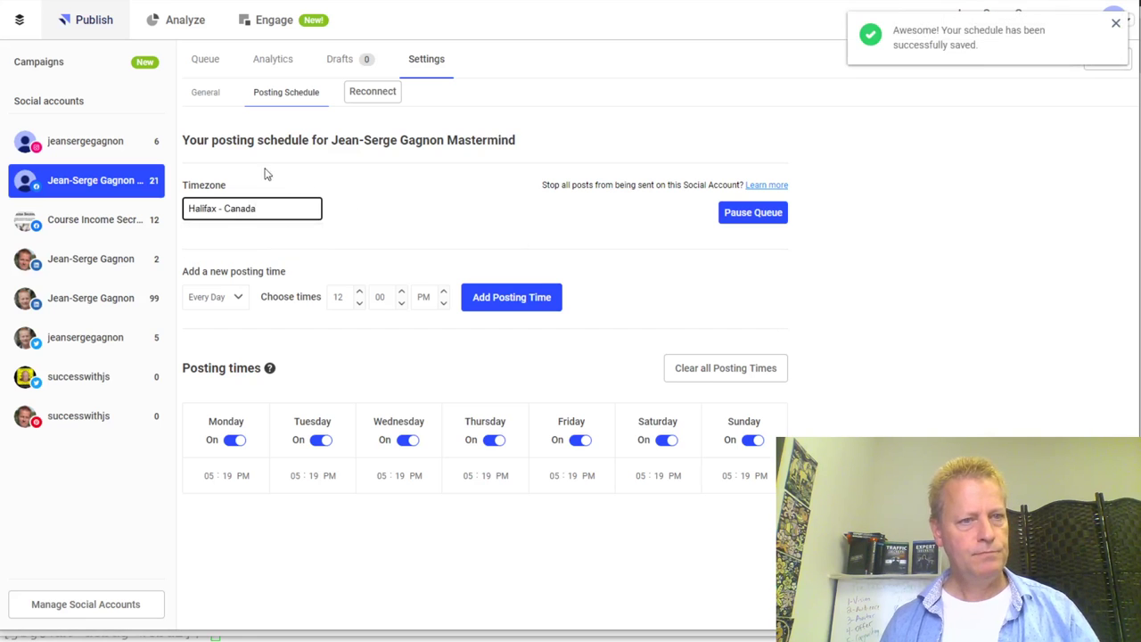
# Set the Instagram account's posting timezone to Halifax - Canada in its posting schedule
pyautogui.click(110, 147)
pyautogui.click(275, 93)
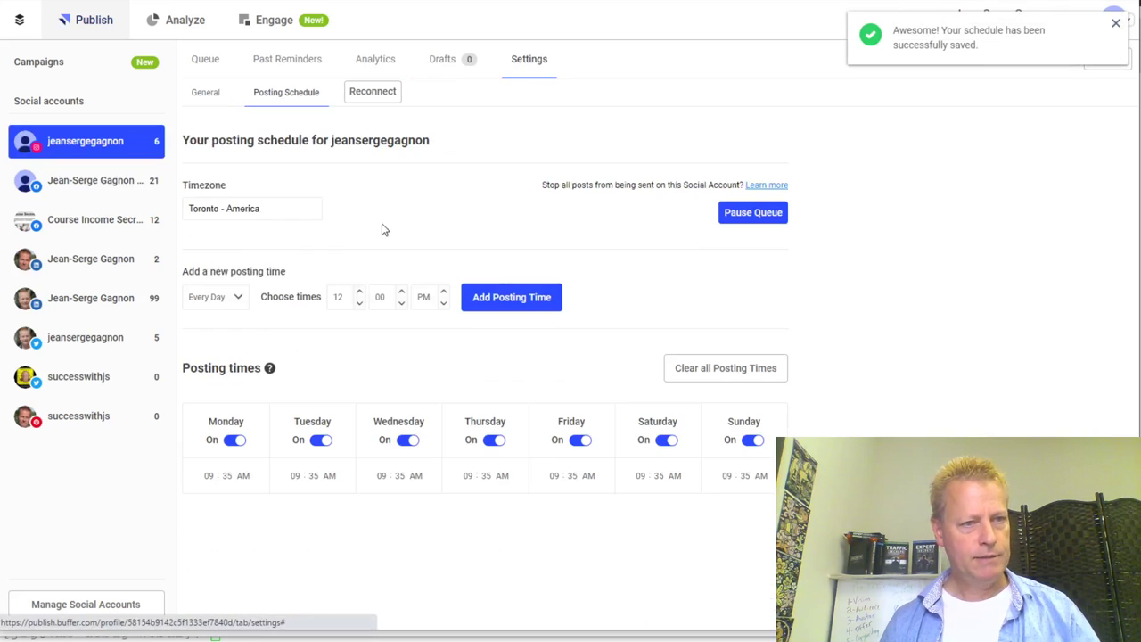
pyautogui.click(245, 213)
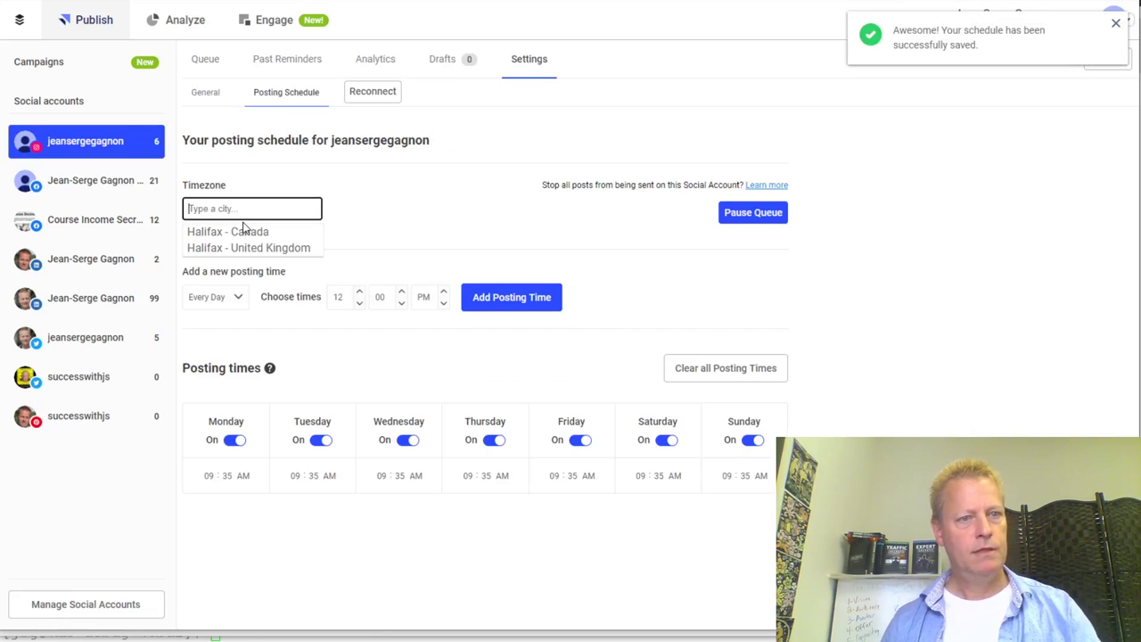
pyautogui.click(239, 230)
pyautogui.click(389, 197)
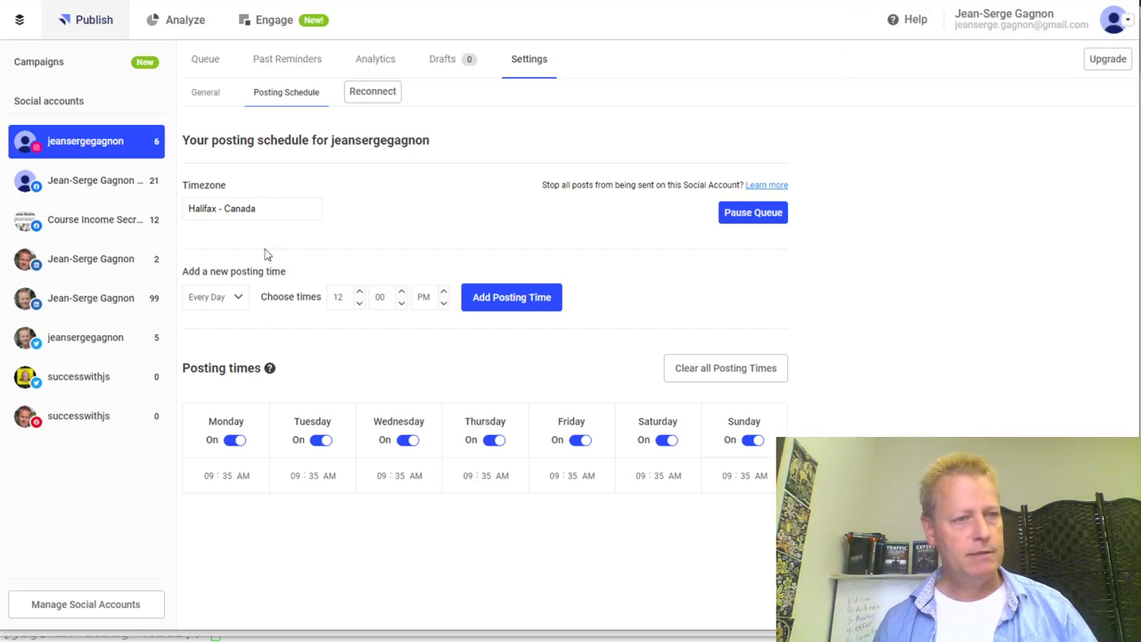
# Review the queues of the Facebook group, the Pinterest account and the Instagram account, including the send times of their upcoming posts
pyautogui.click(85, 185)
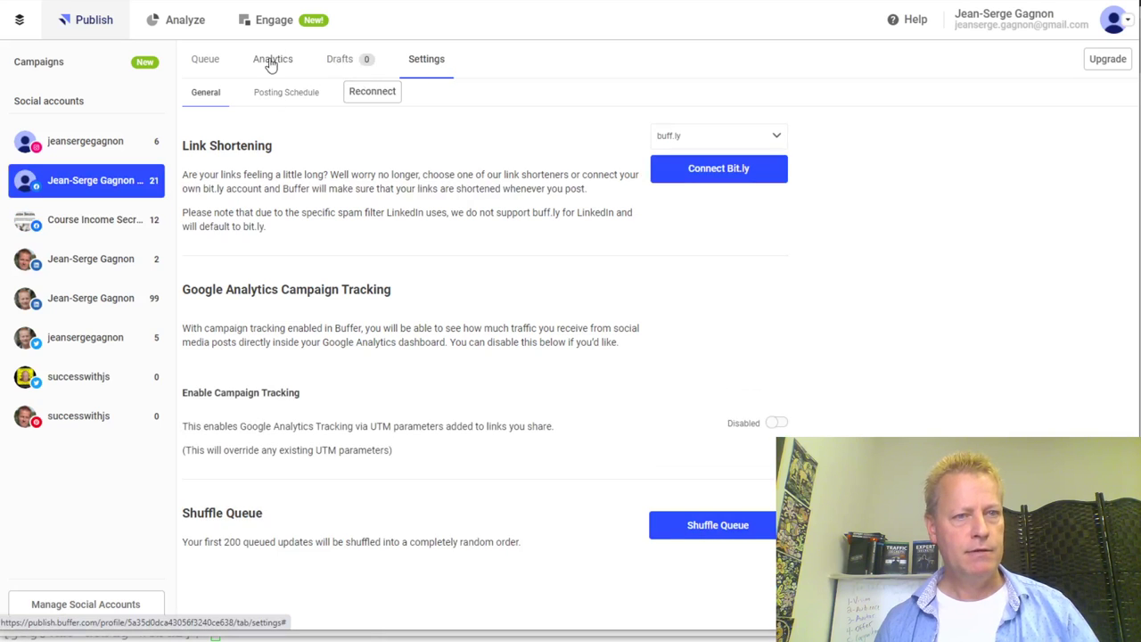
pyautogui.click(195, 57)
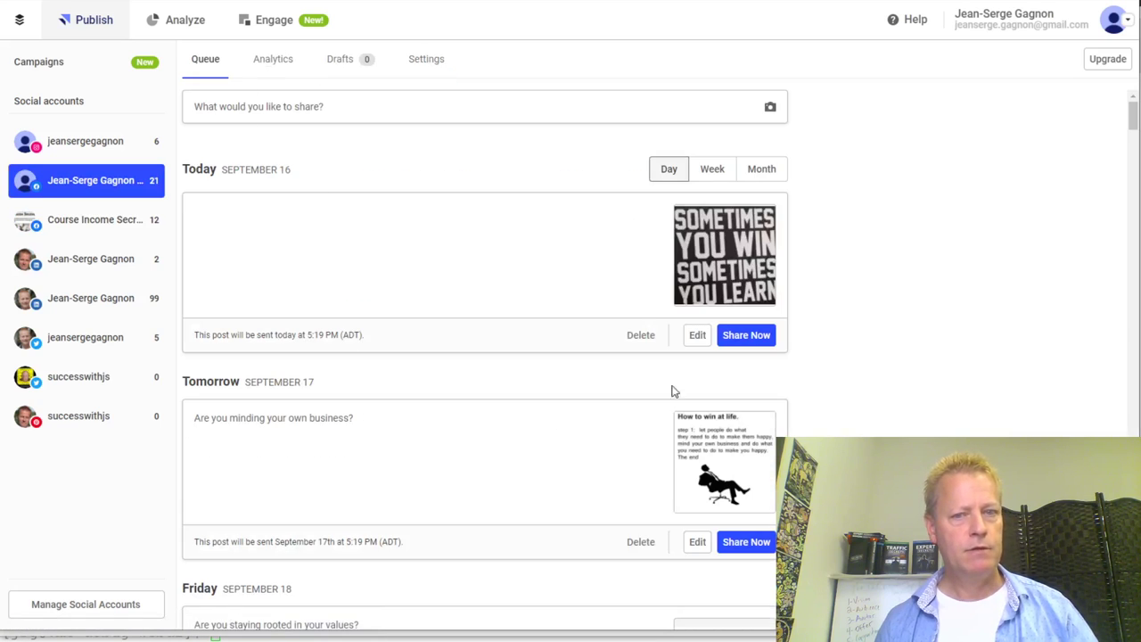
pyautogui.scroll(-12, 573, 425)
pyautogui.scroll(6, 573, 426)
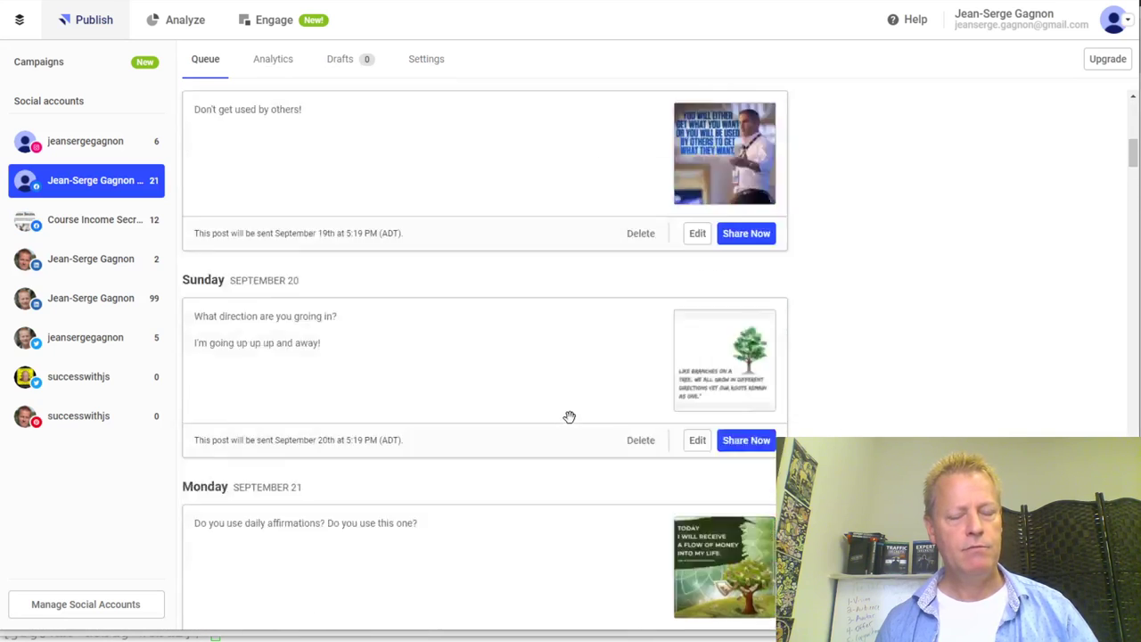
pyautogui.scroll(6, 568, 417)
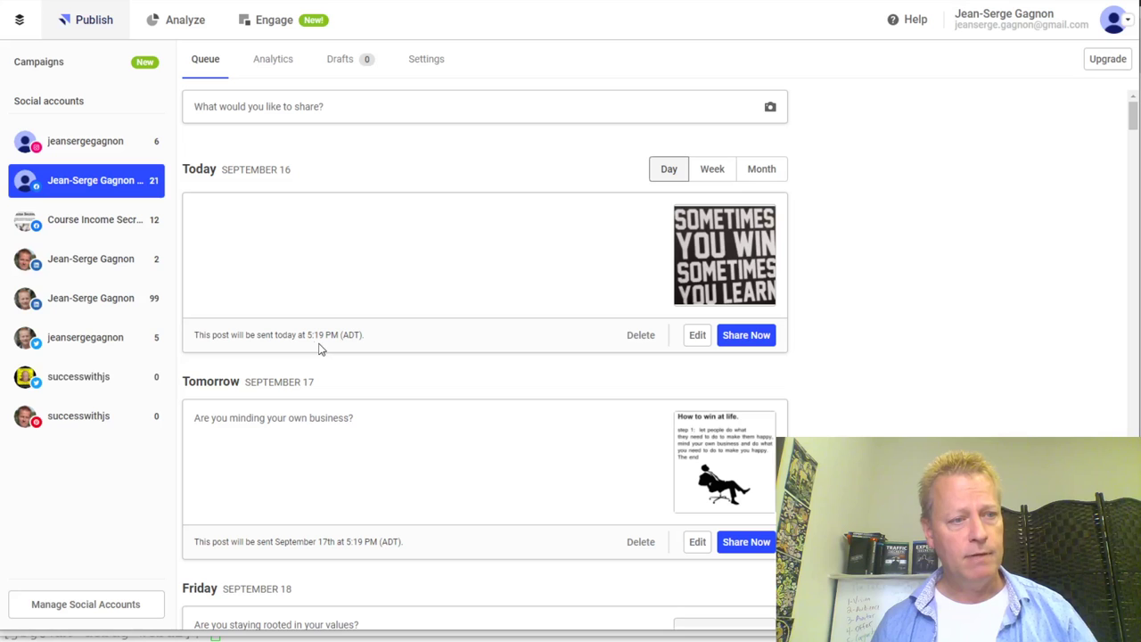
pyautogui.click(89, 417)
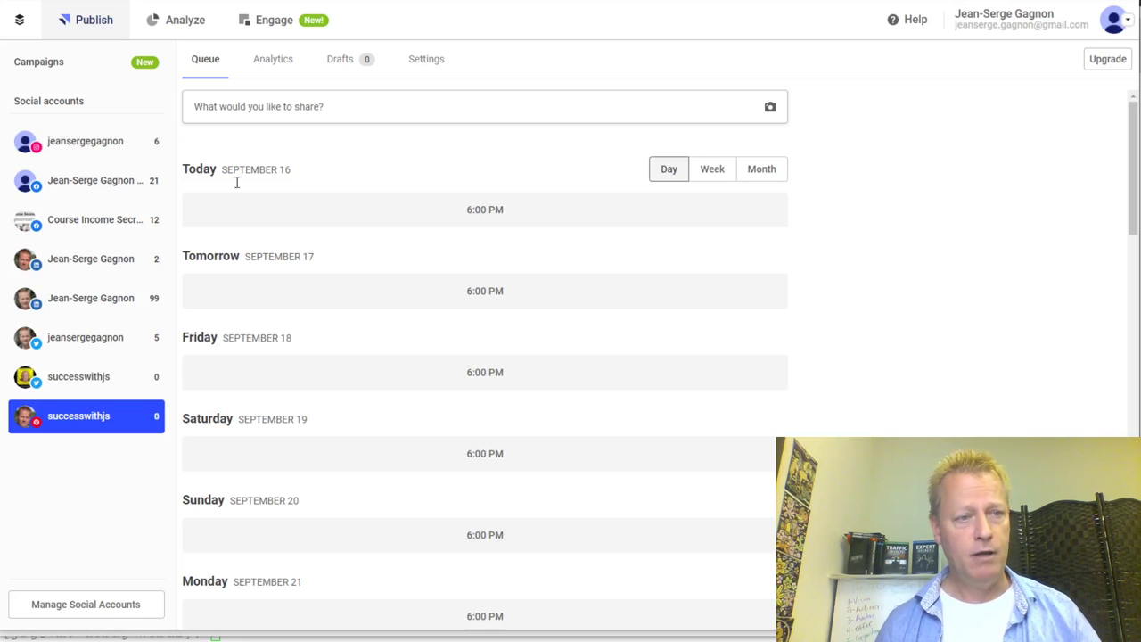
pyautogui.click(95, 151)
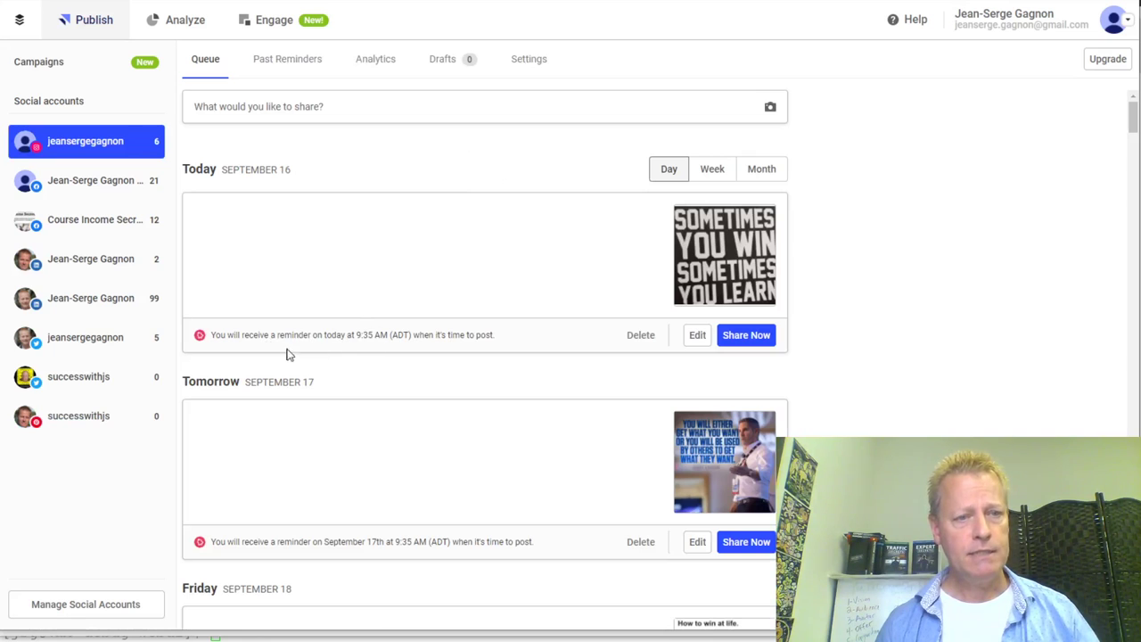
pyautogui.moveTo(267, 338); pyautogui.dragTo(344, 348)
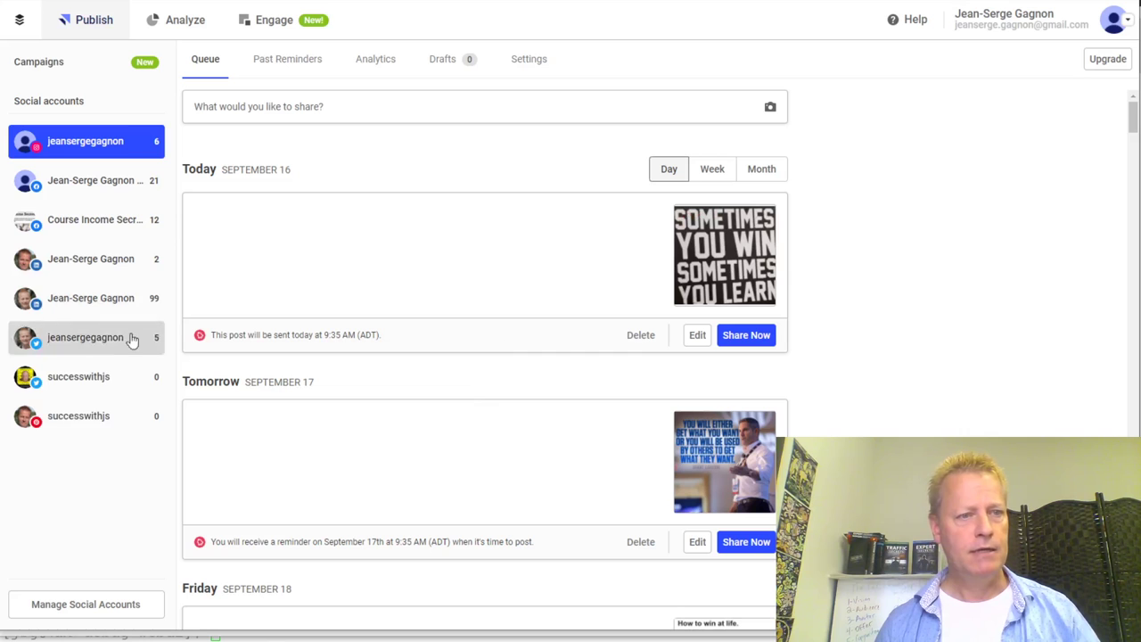
pyautogui.scroll(-20, 933, 312)
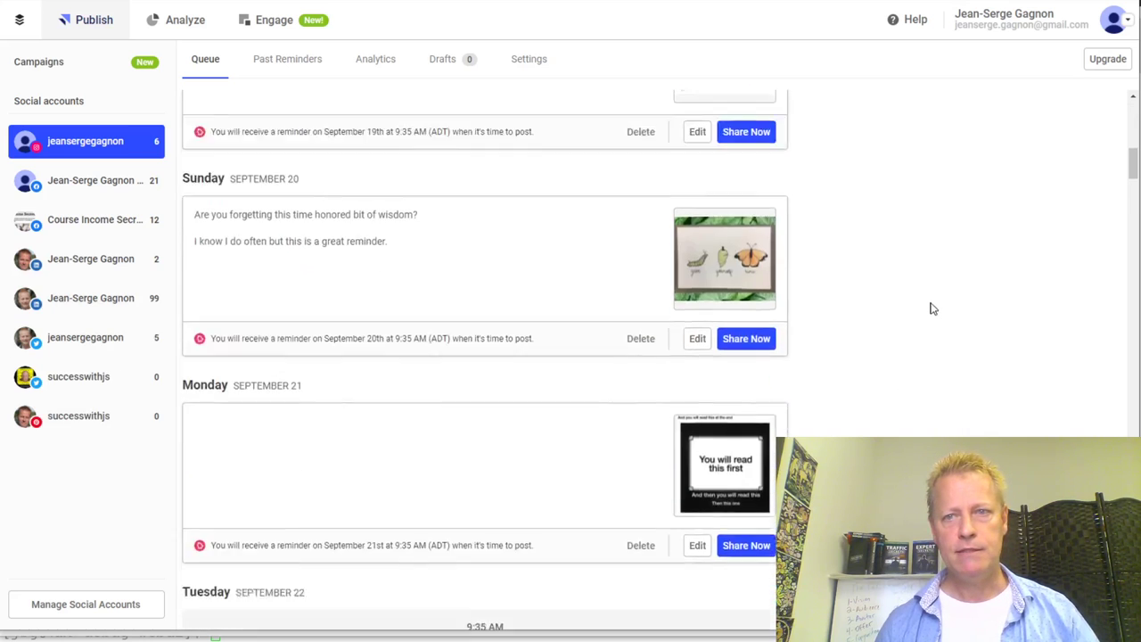
pyautogui.scroll(10, 922, 321)
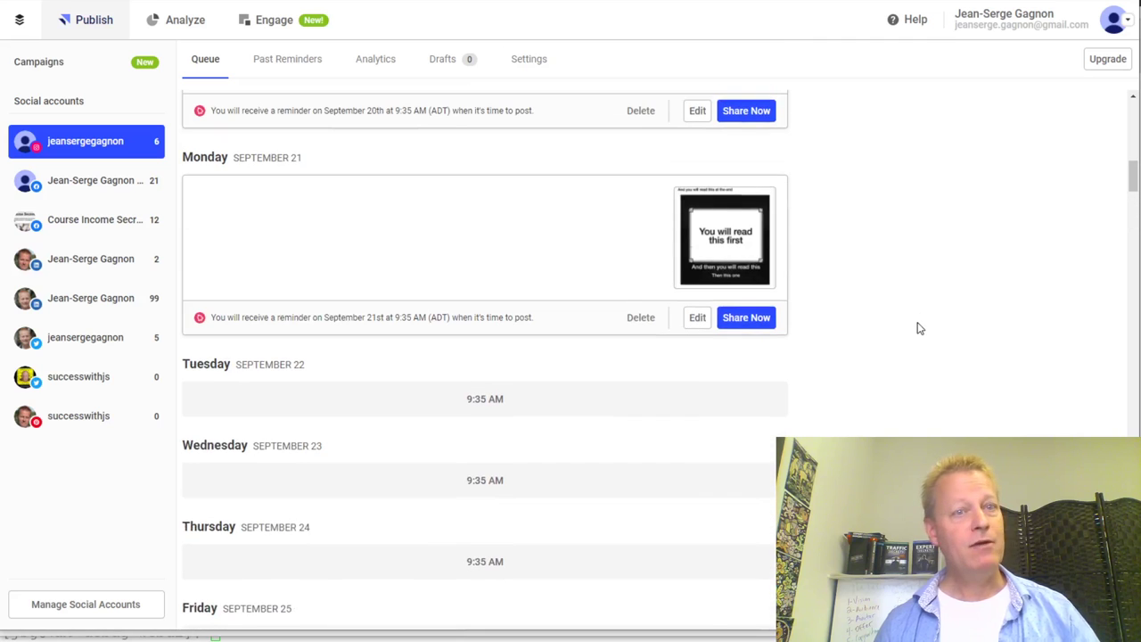